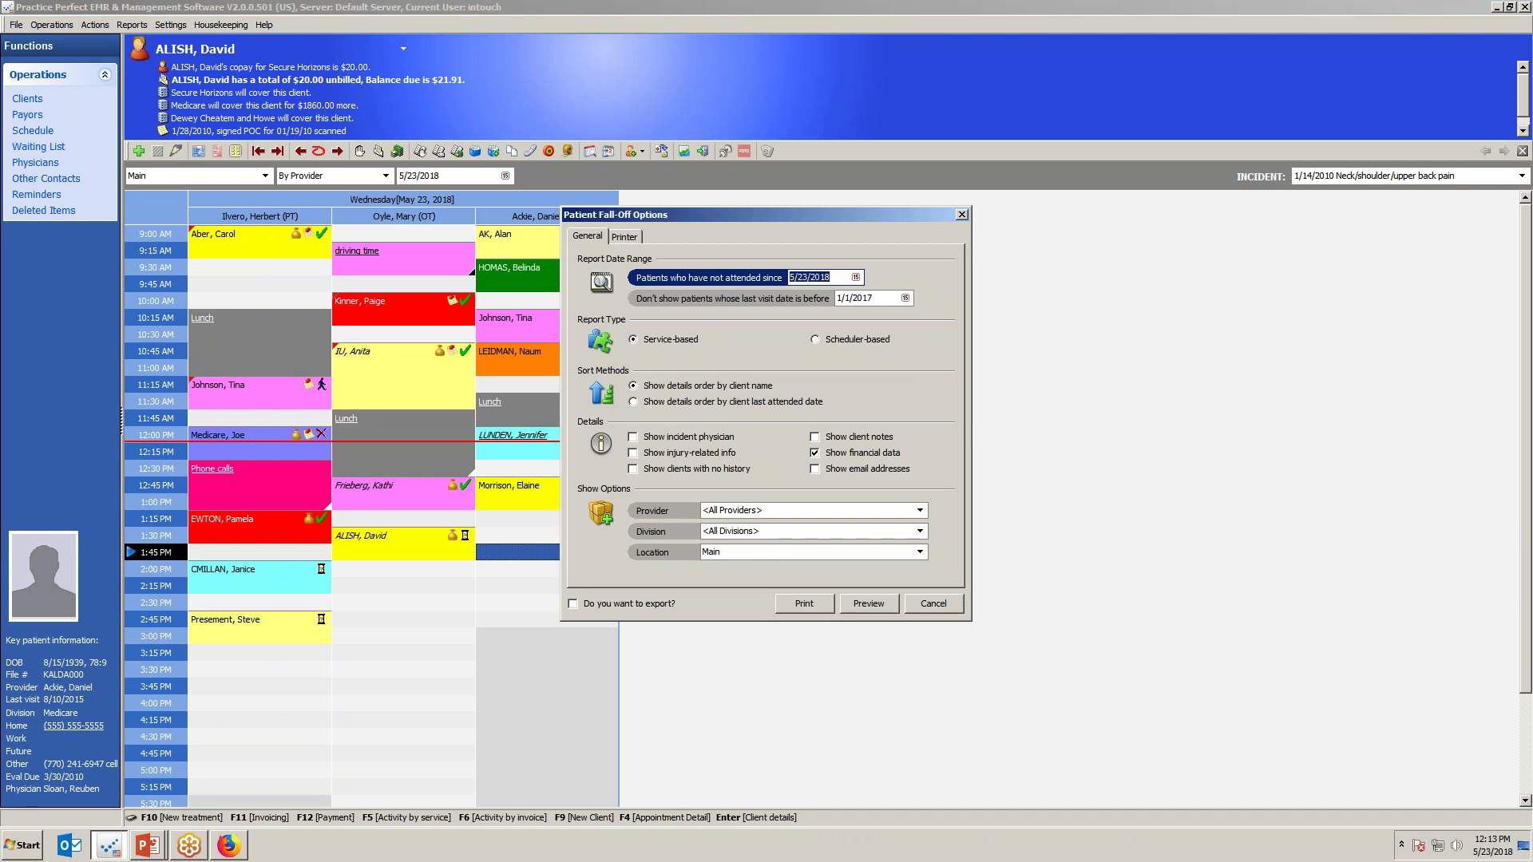
Set the not-attended-since cutoff to 5/2/2018 and preview the Patient Fall-Off report.
left_click(856, 277)
left_click(873, 330)
left_click(867, 603)
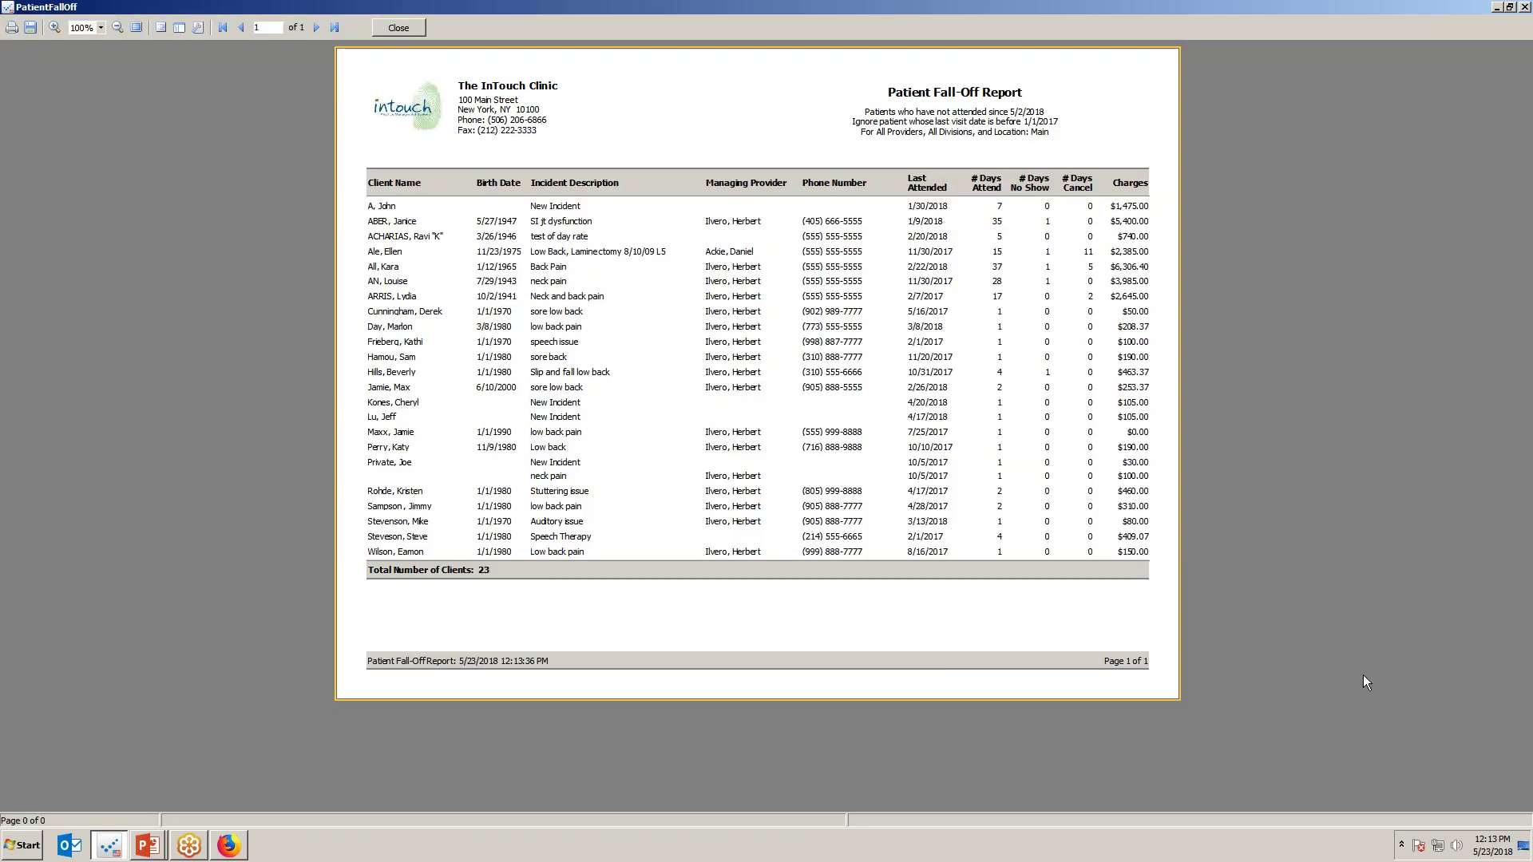
Annotate the 23-client total, key columns, visit counts and 5/2/2018 cutoff, then close the preview.
left_click_drag(463, 551, 513, 570)
left_click_drag(388, 195, 409, 471)
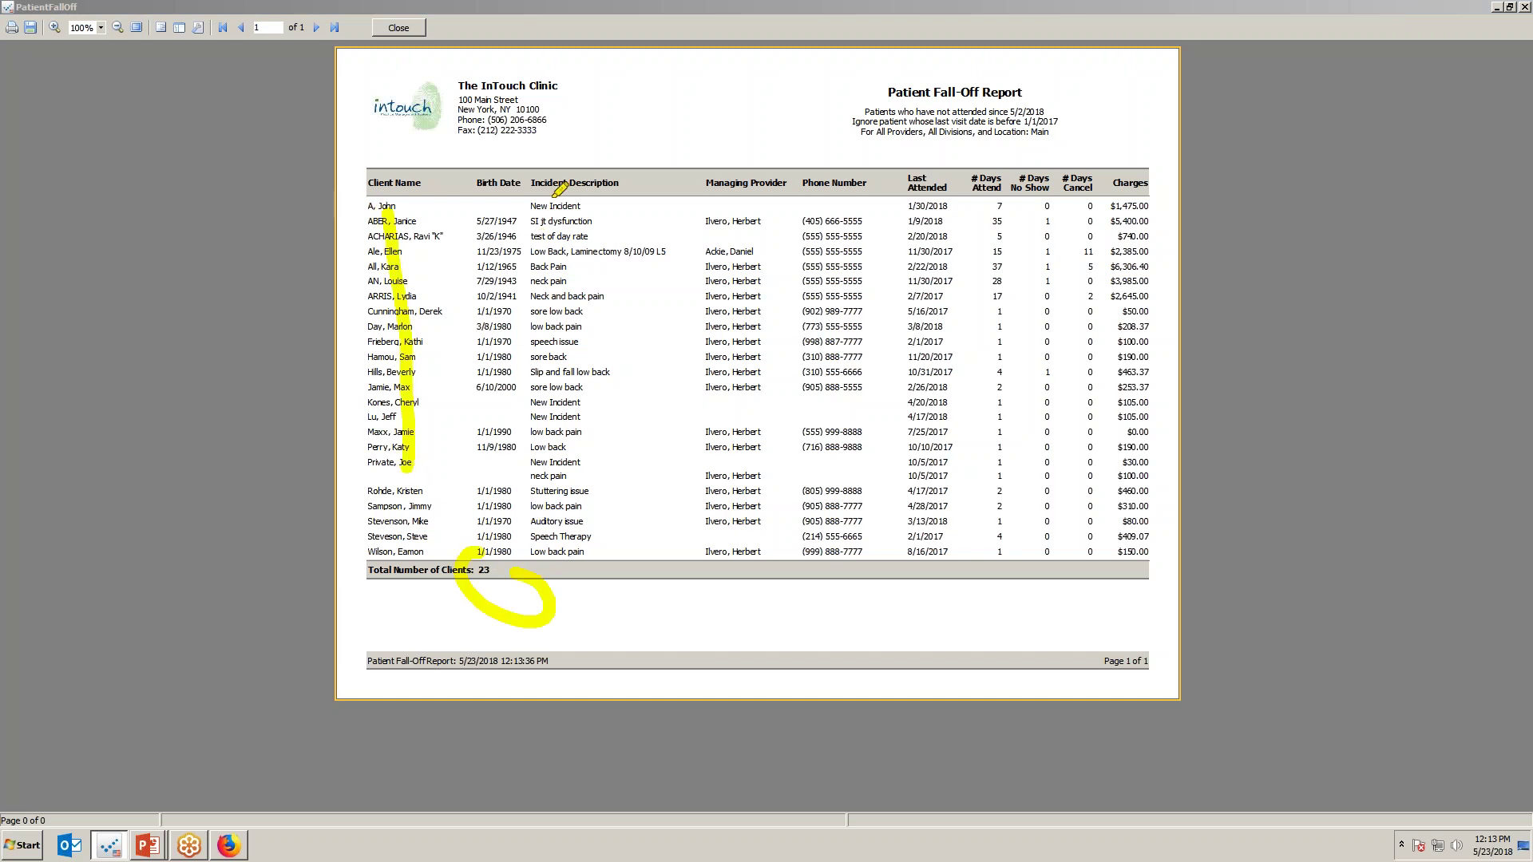
left_click_drag(552, 191, 581, 518)
left_click_drag(727, 198, 766, 468)
mouse_move(1054, 220)
left_mouse_down()
mouse_move(1100, 230)
mouse_move(1044, 208)
left_mouse_up()
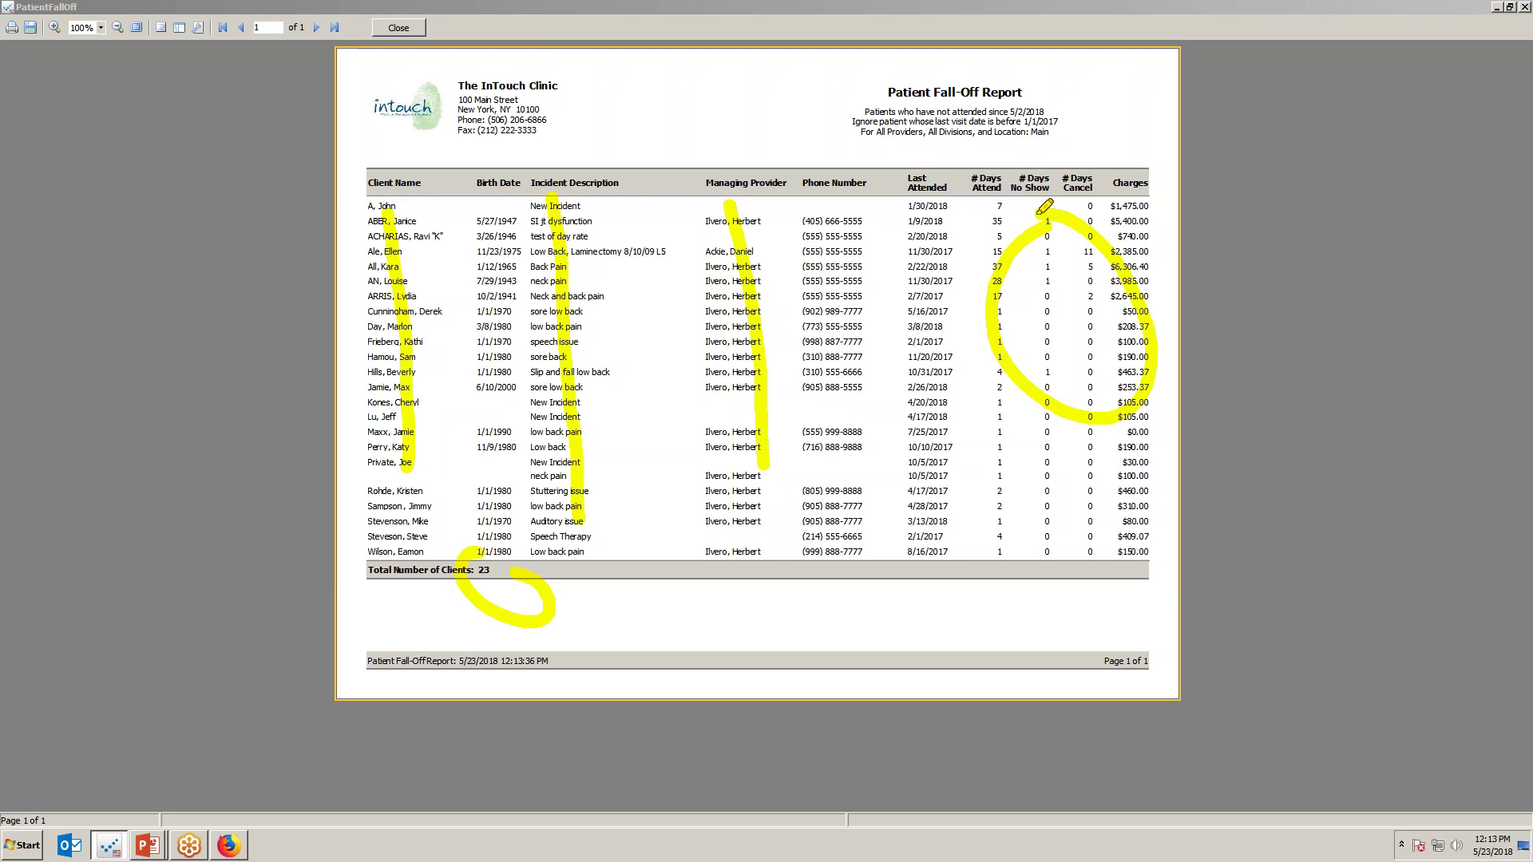
mouse_move(1000, 113)
left_mouse_down()
mouse_move(1062, 111)
mouse_move(856, 84)
mouse_move(1062, 109)
left_mouse_up()
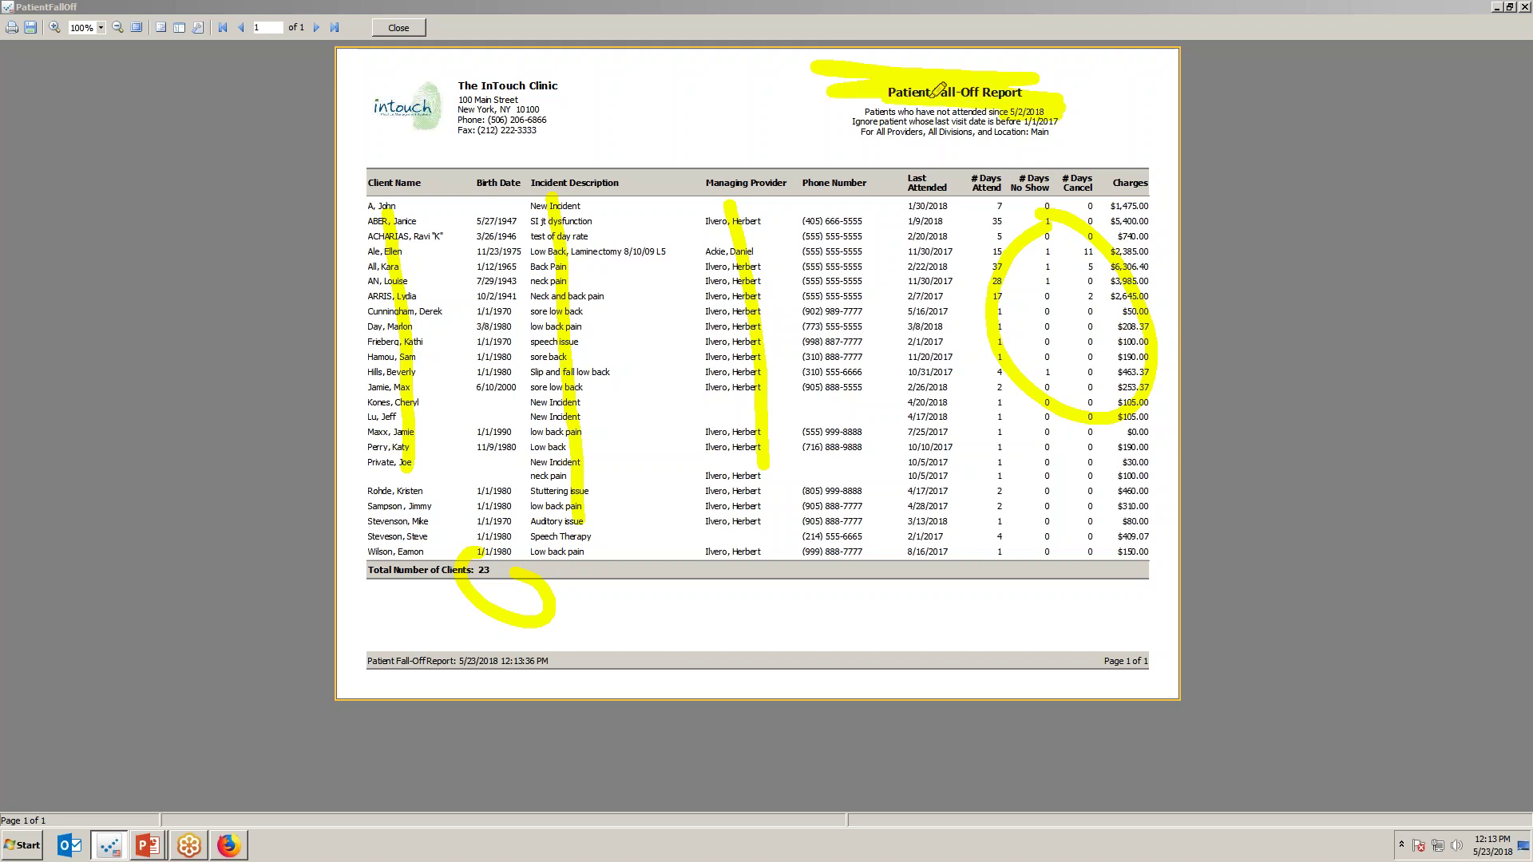
left_click(408, 30)
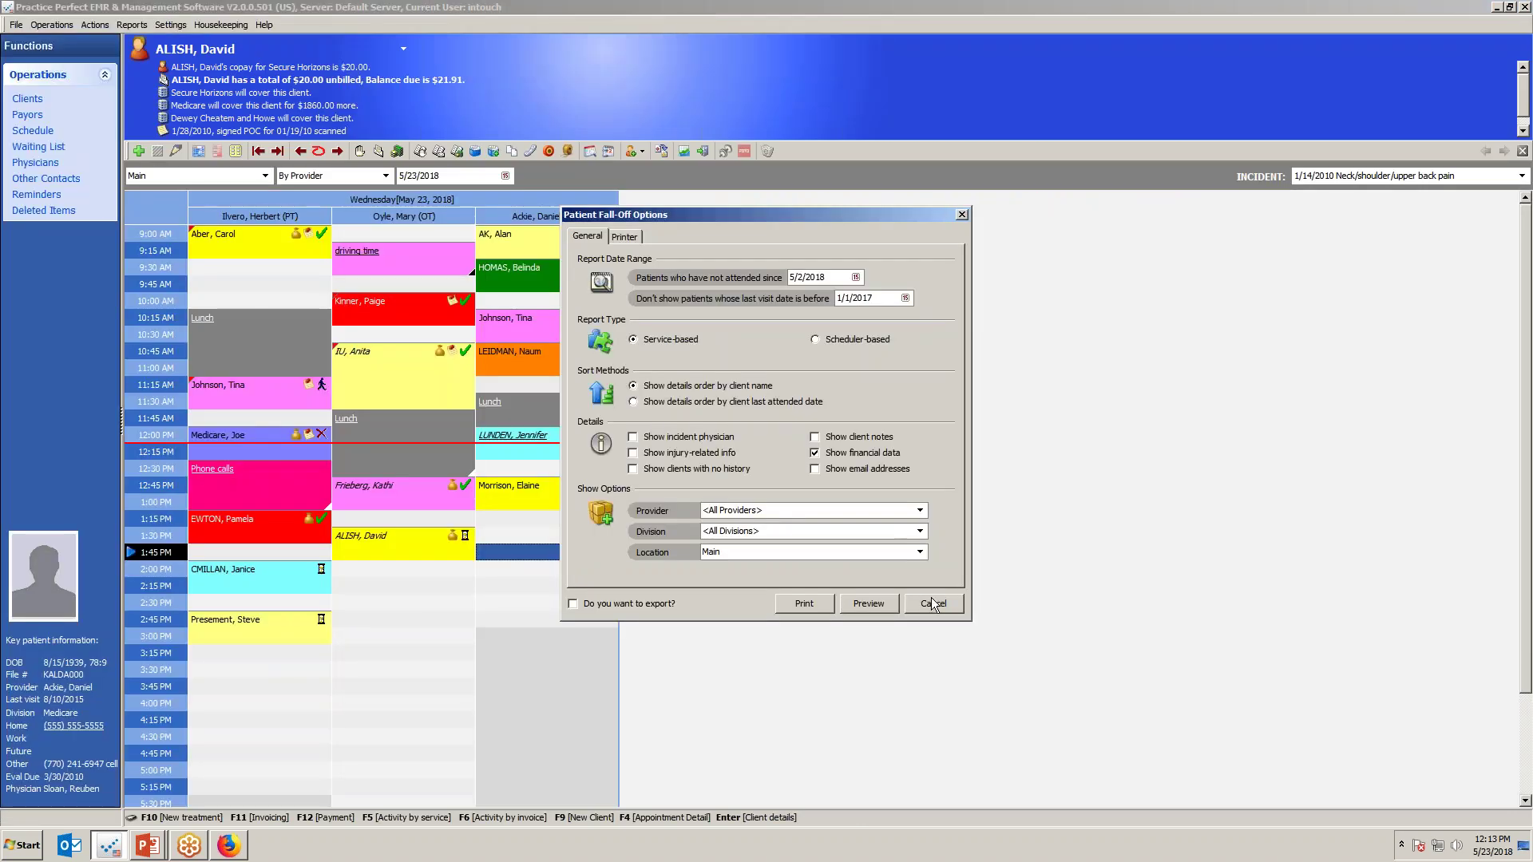
Cancel the Patient Fall-Off Options and switch back to the slide show.
left_click(931, 601)
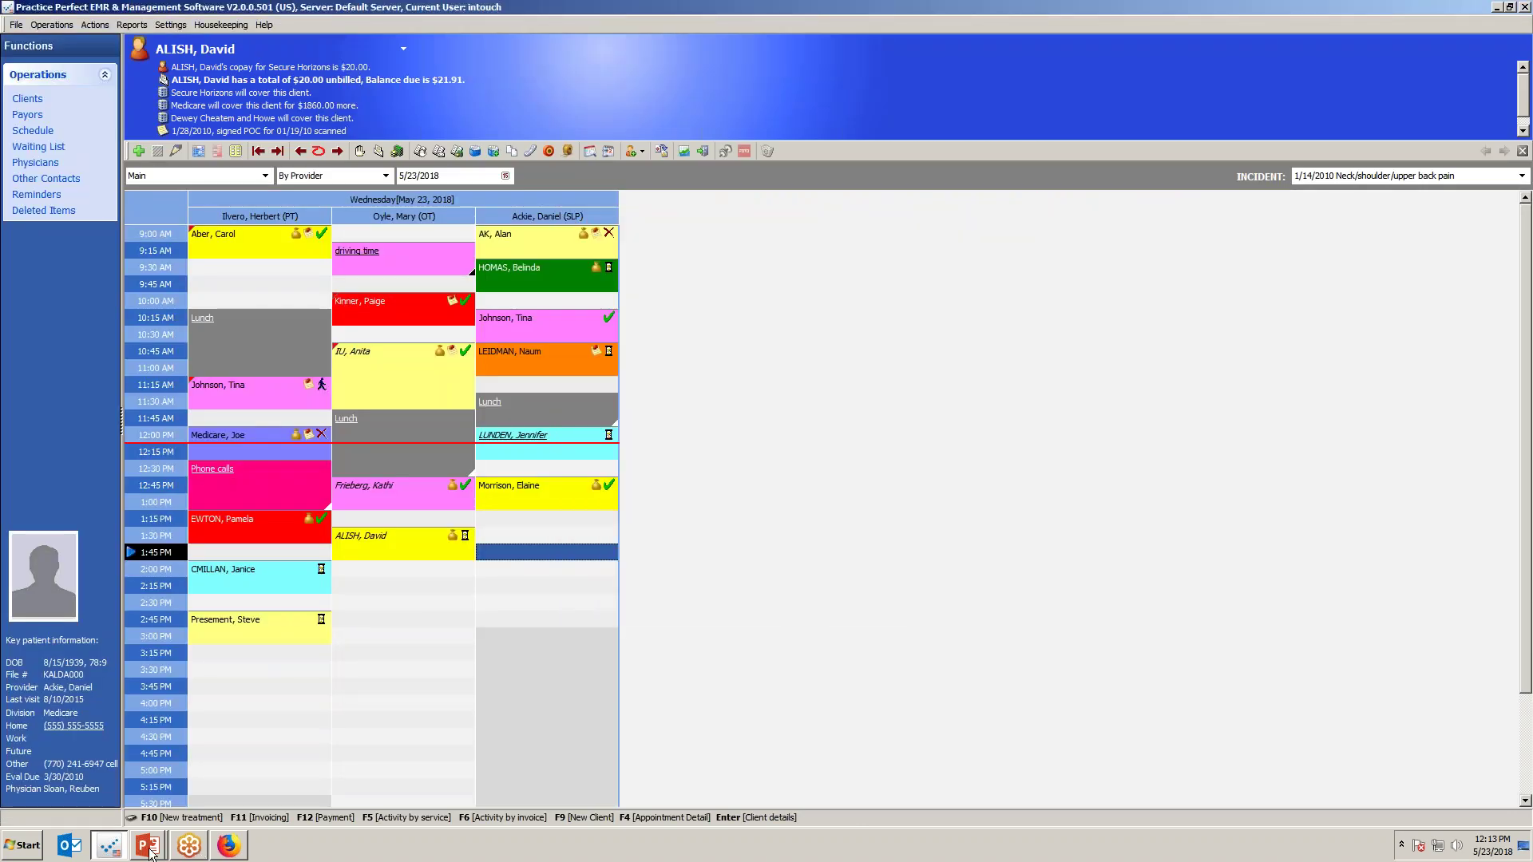
key("alt+Tab")
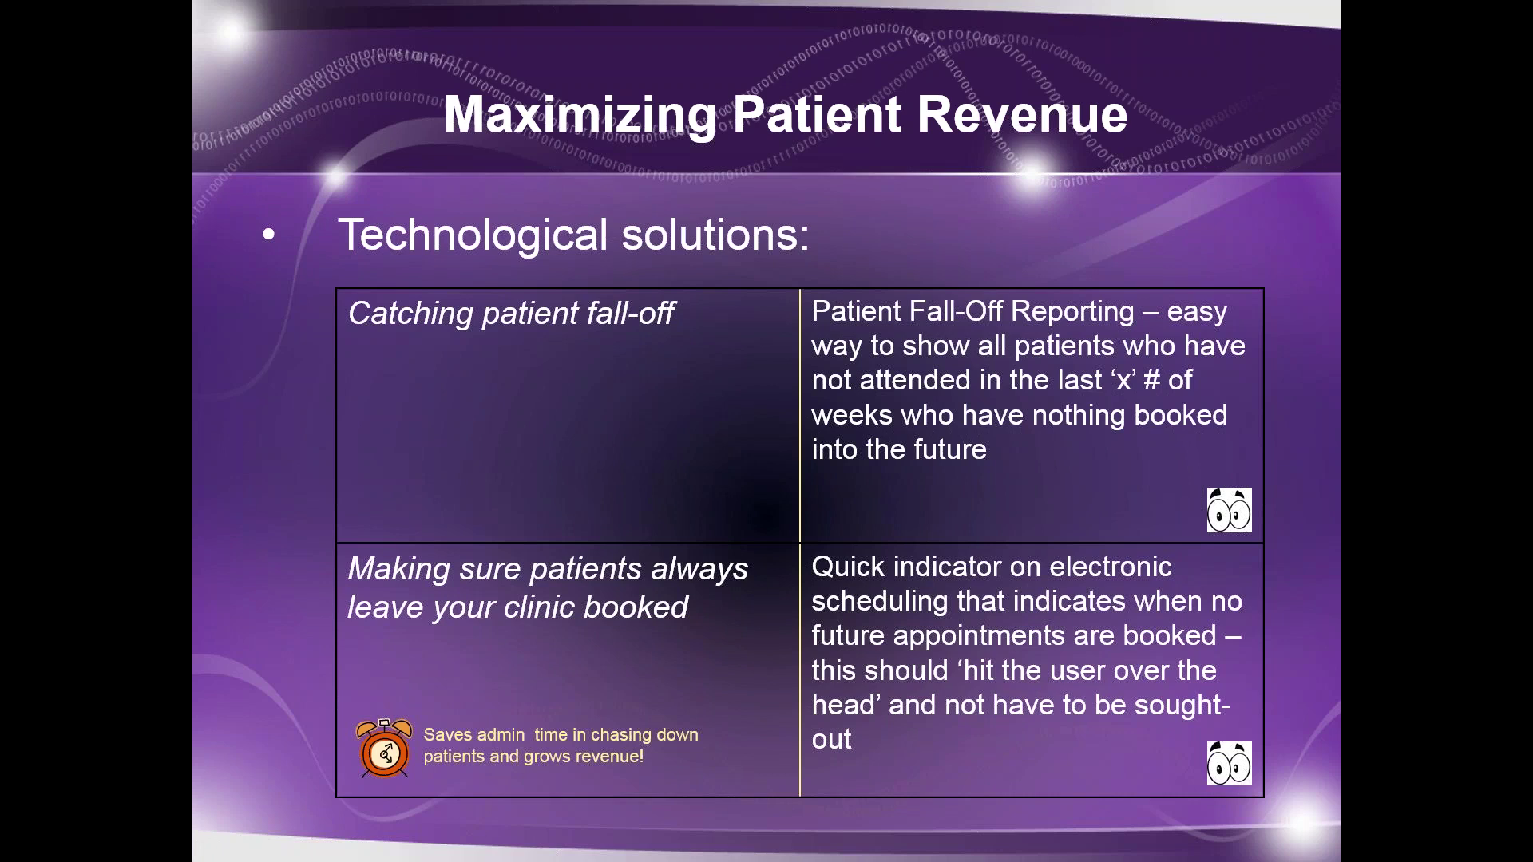
On the May 23 schedule, highlight the 12:00 PM SLP, 12:45 PM OT appointments and empty OT slots.
key("alt+Tab")
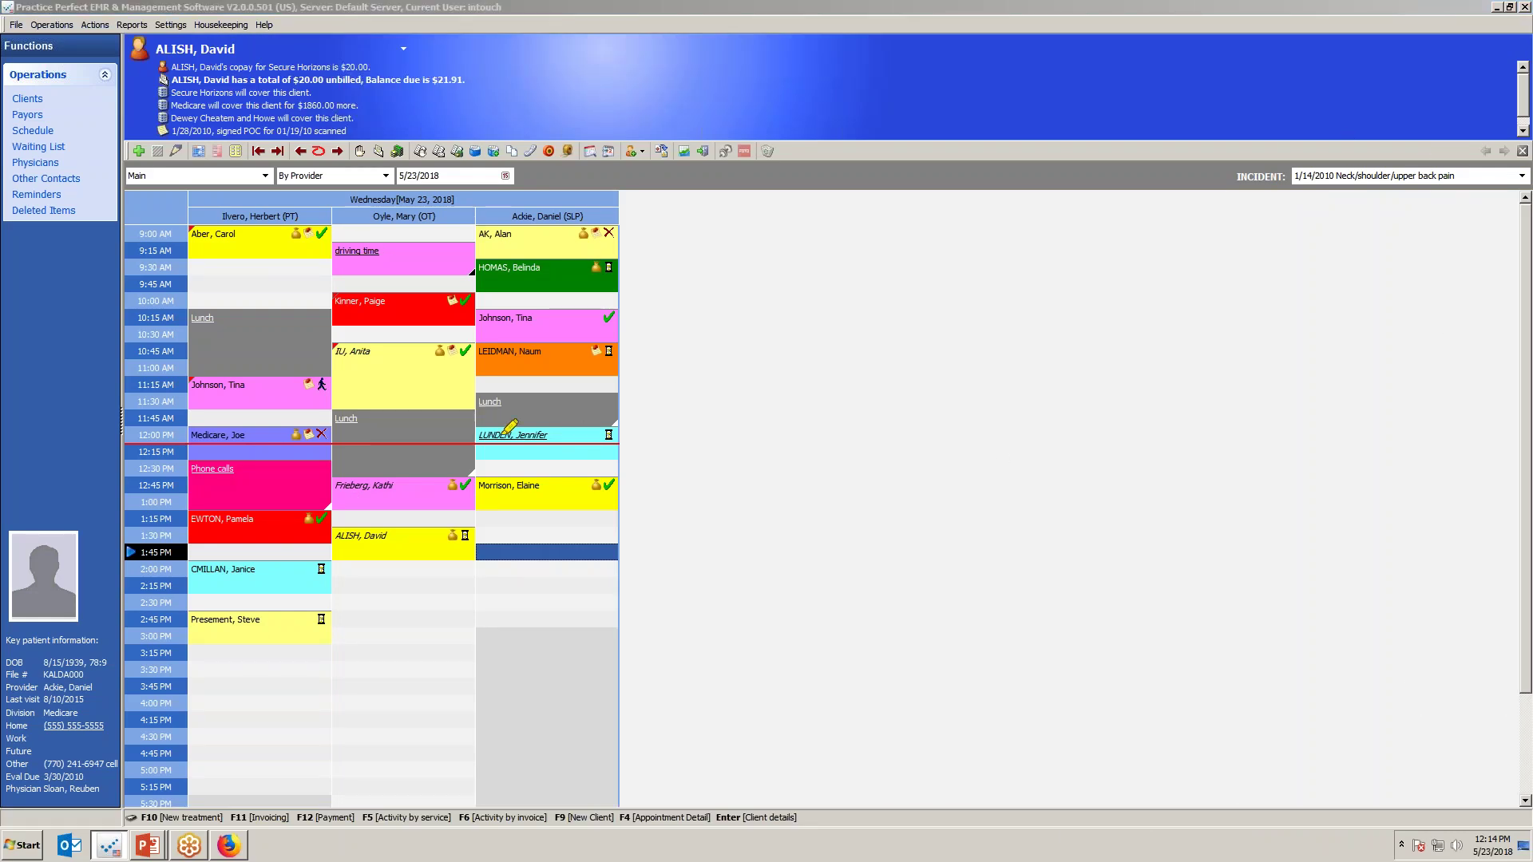
left_click_drag(497, 438, 583, 432)
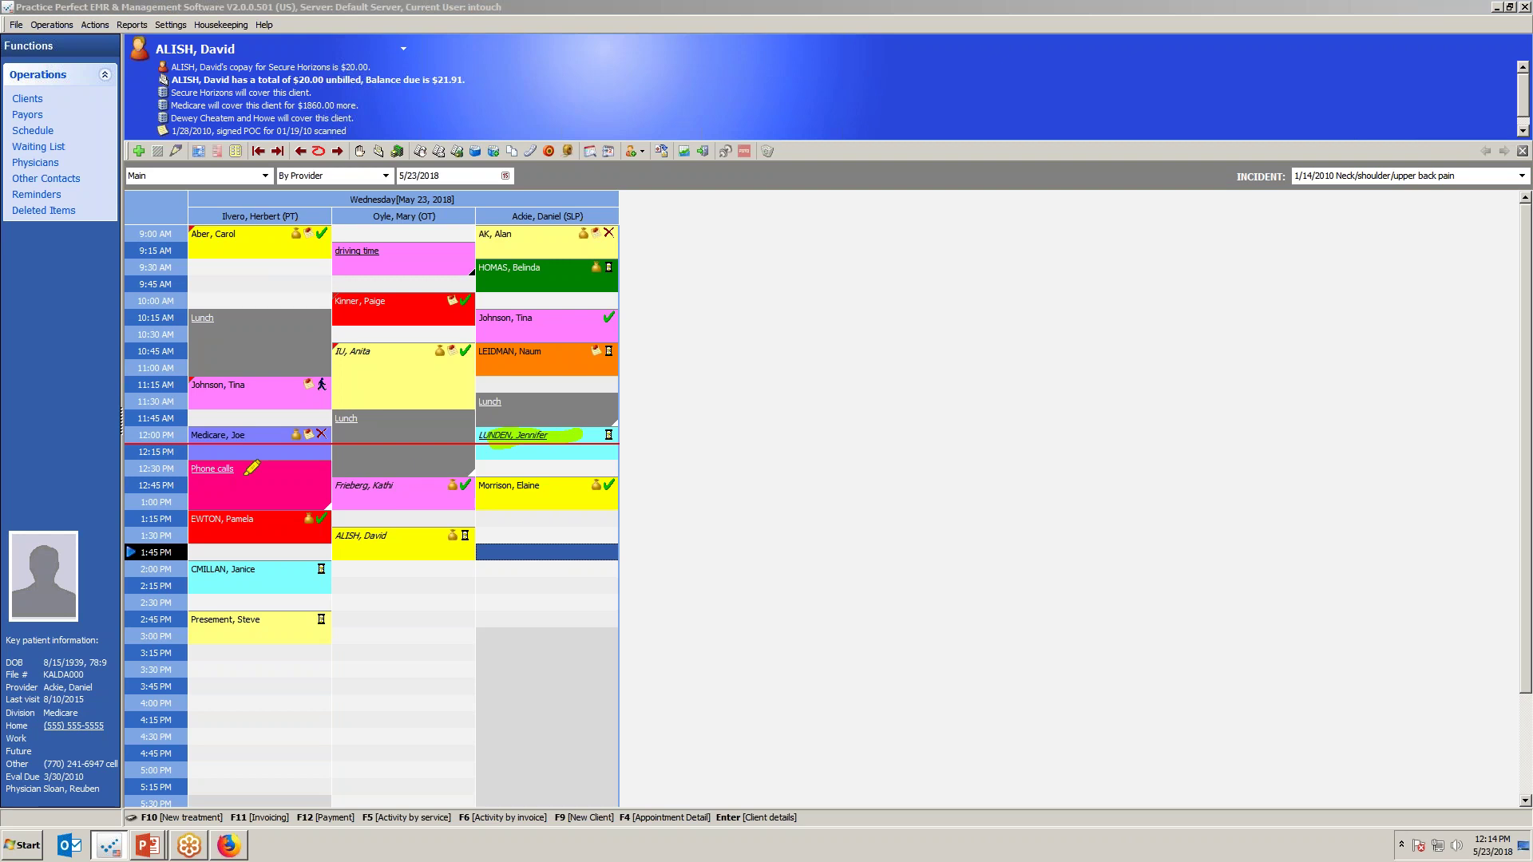
left_click_drag(334, 490, 409, 483)
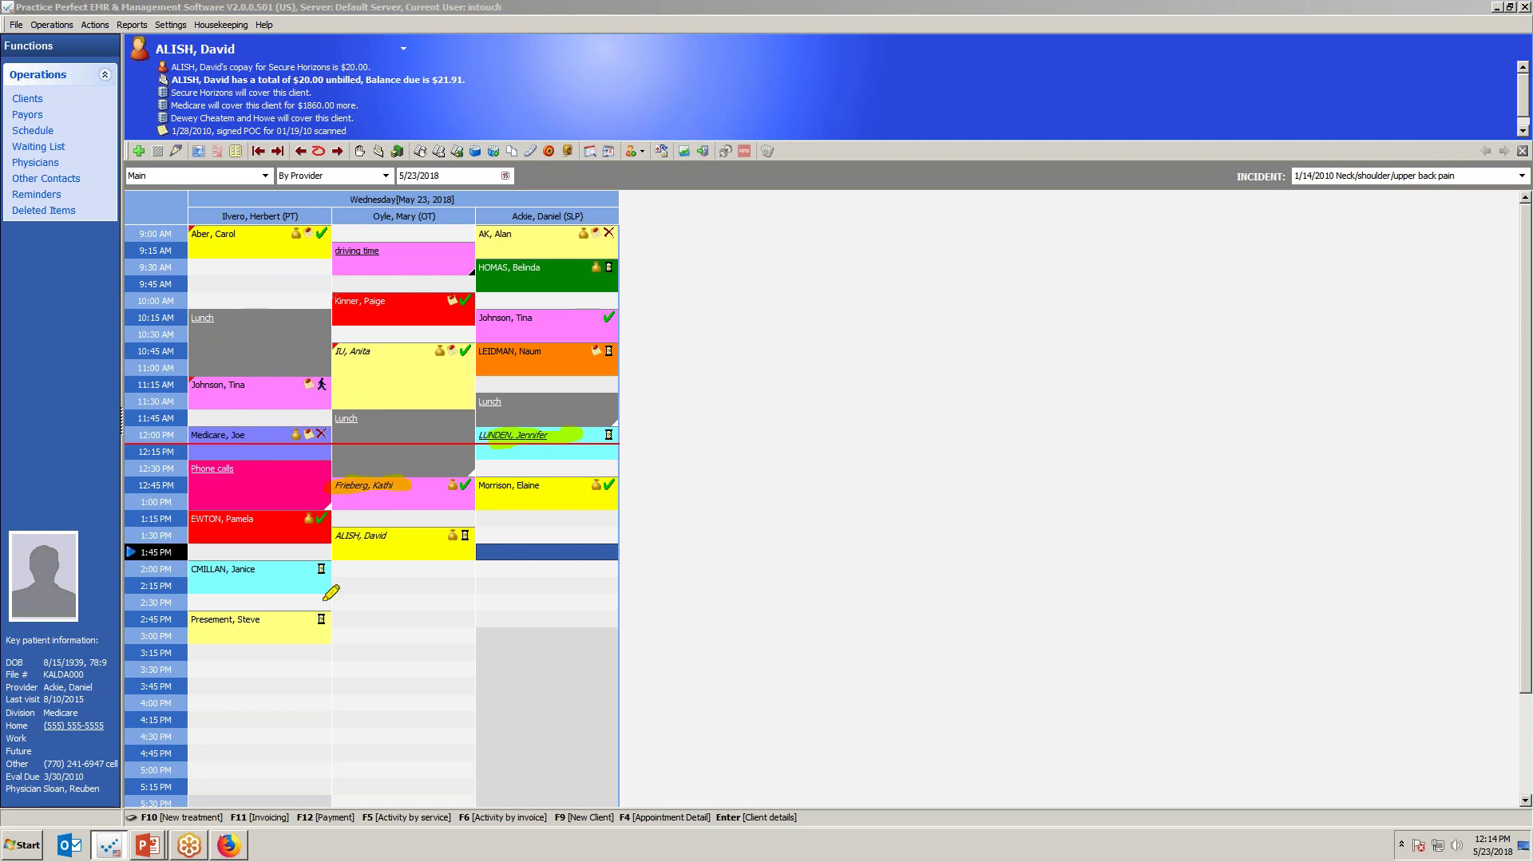
mouse_move(396, 503)
left_mouse_down()
mouse_move(347, 622)
mouse_move(409, 607)
left_mouse_up()
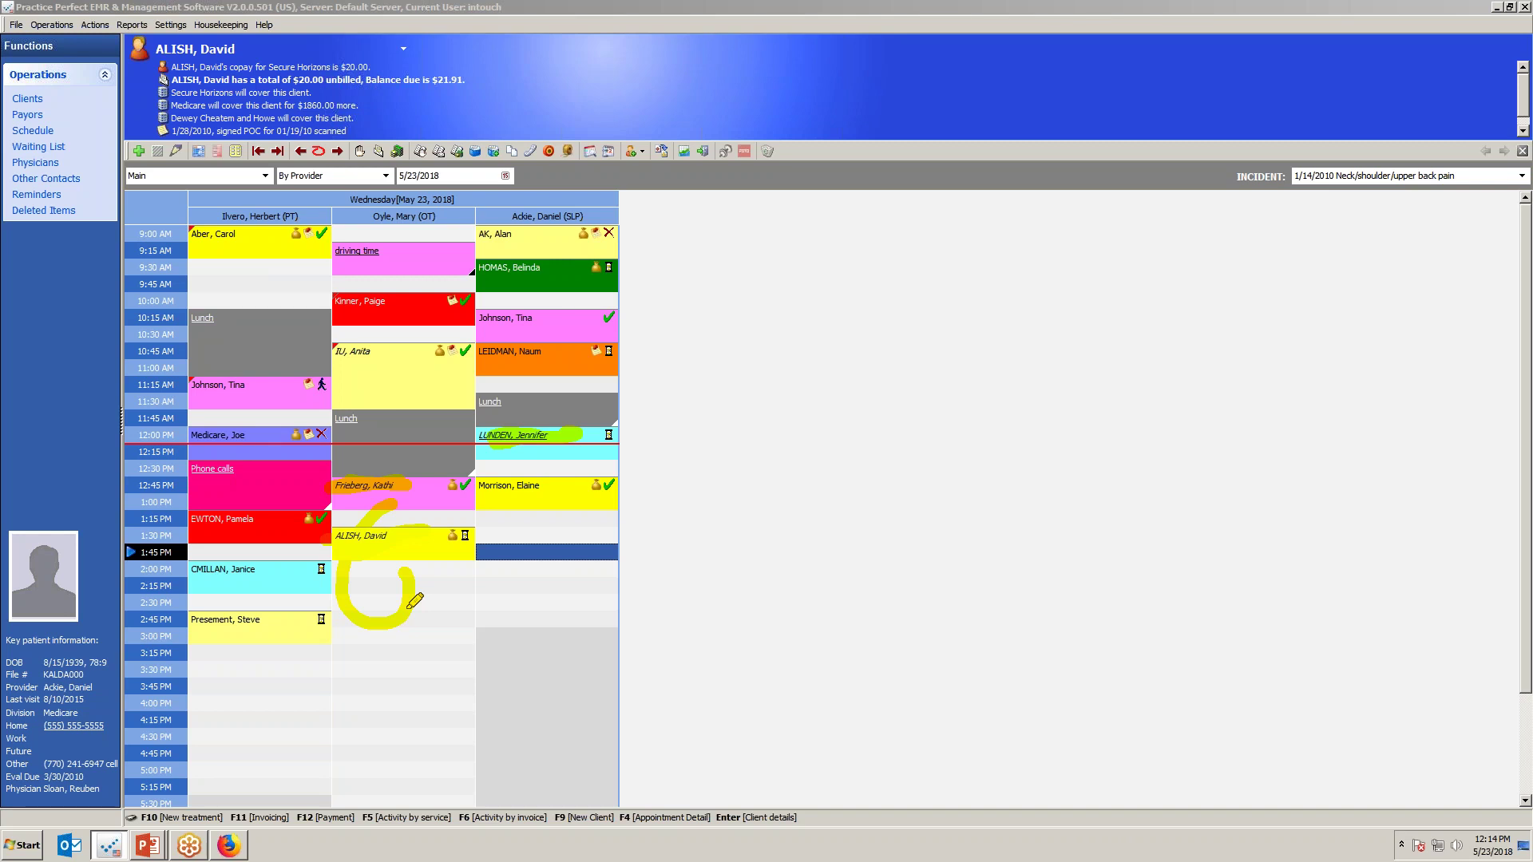
key("alt+Tab")
key("alt+Tab")
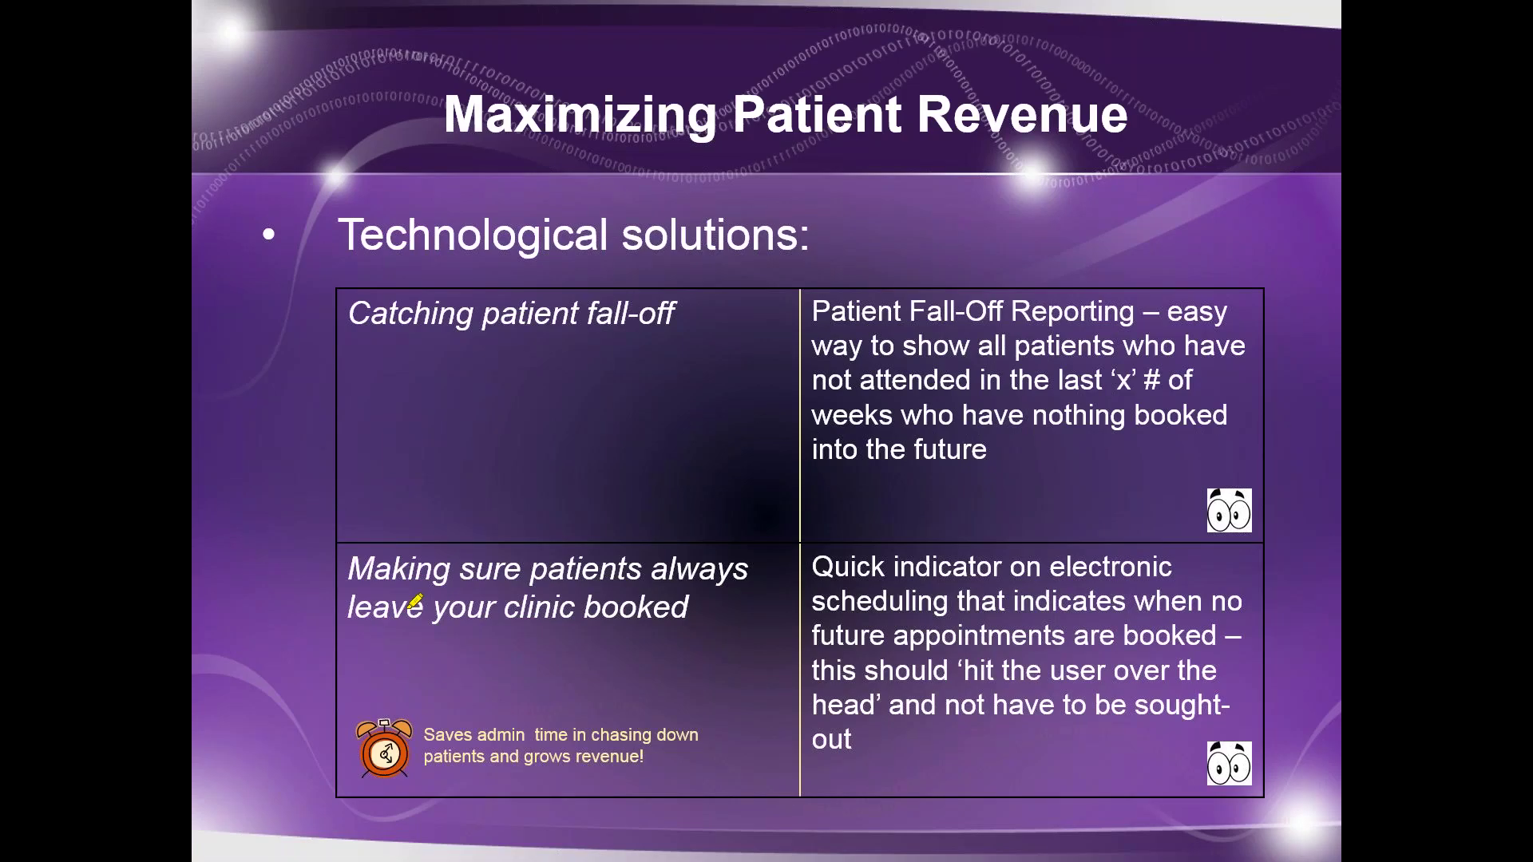
Advance to the Future appointment notification slide, then return to the Practice Perfect schedule.
key("Right")
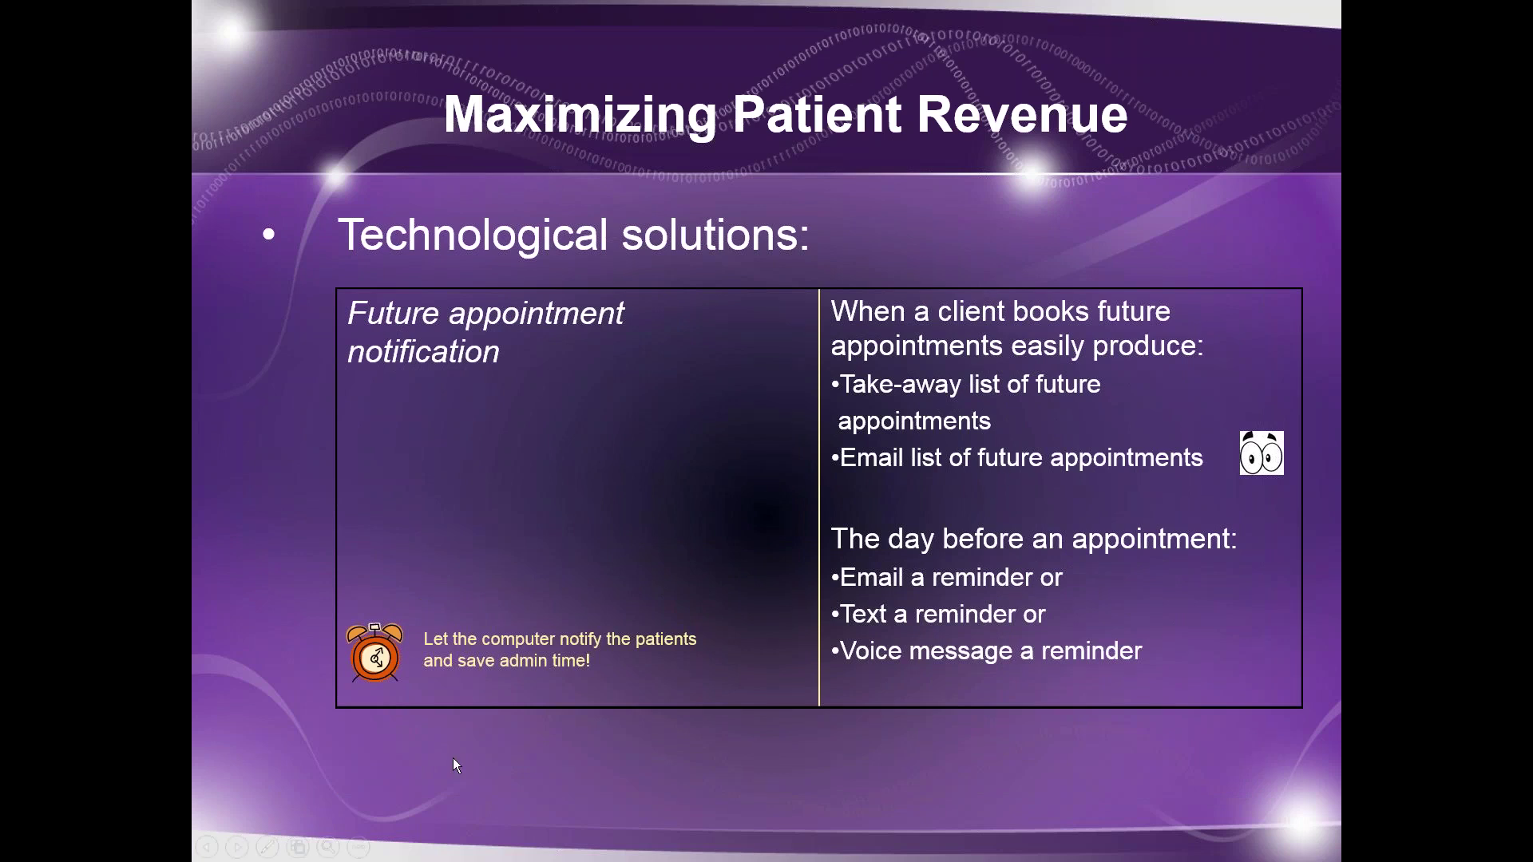
key("alt+Tab")
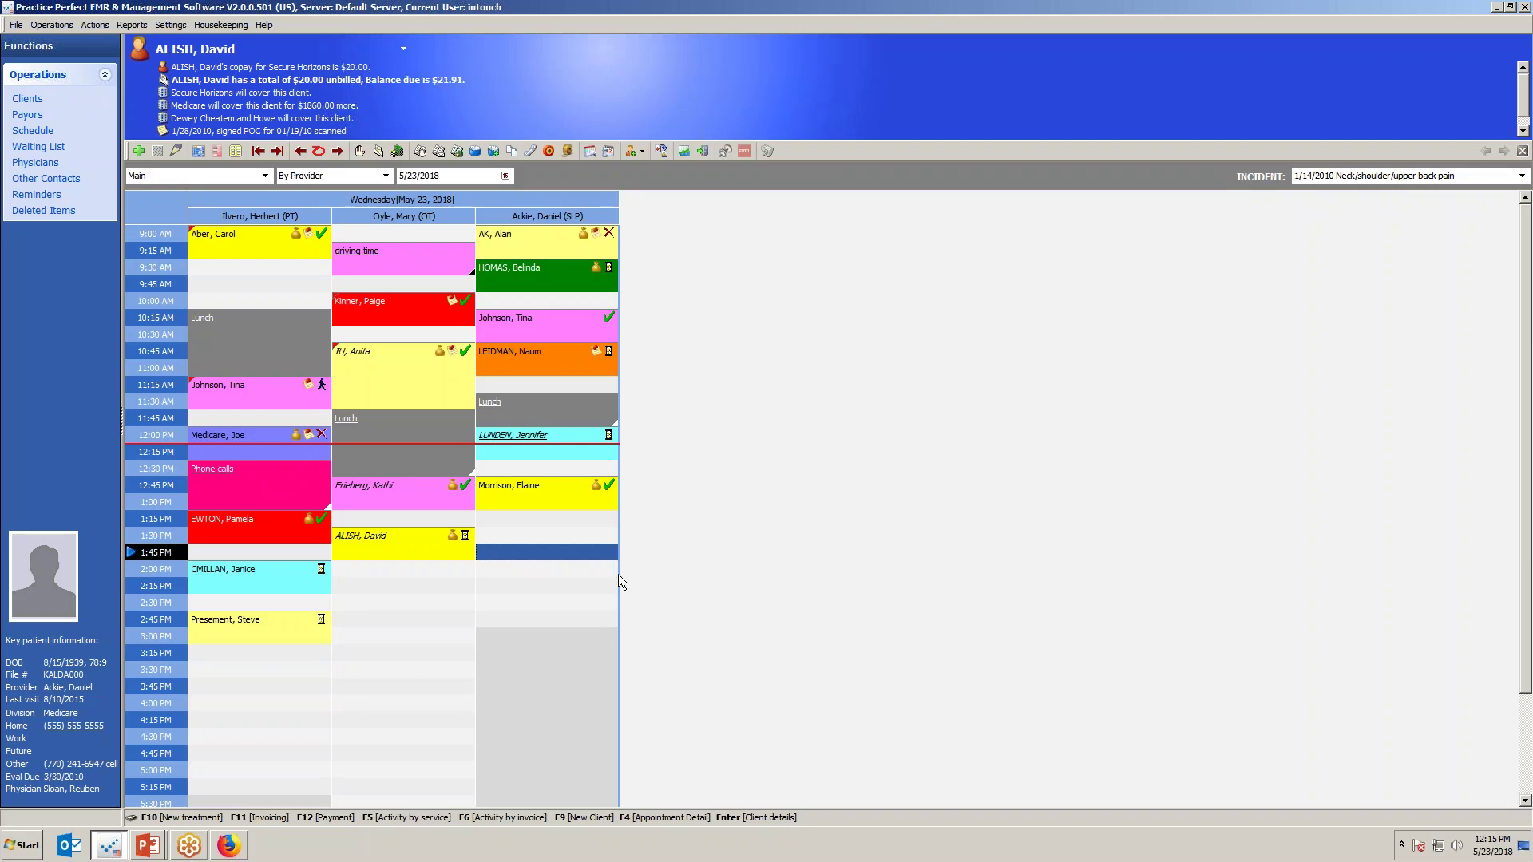
Show the action menus for the 9:00 AM SLP and 9:00 AM PT appointments.
left_click(509, 250)
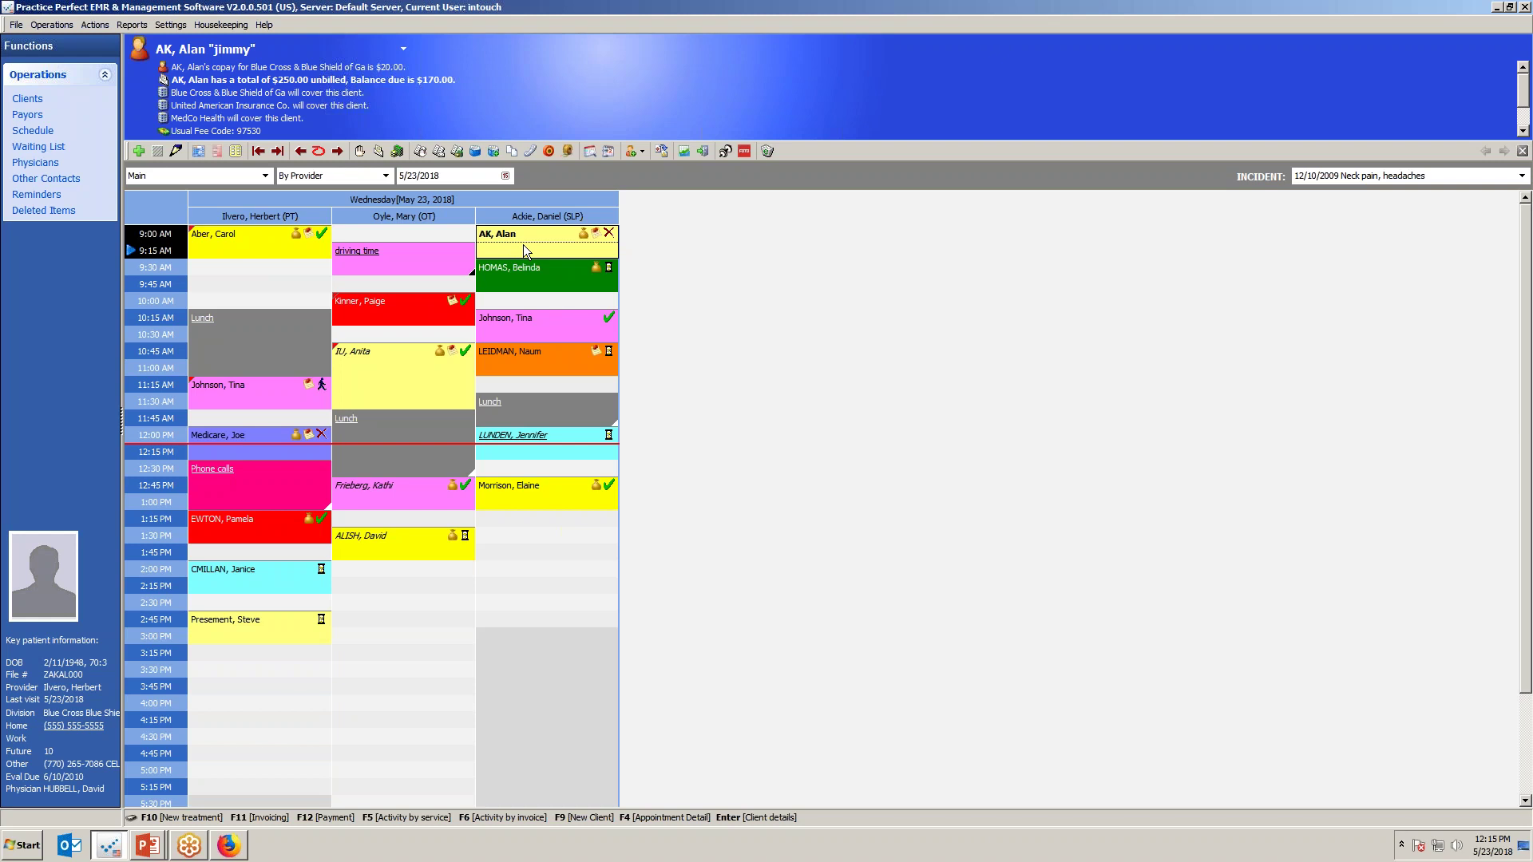
right_click(524, 249)
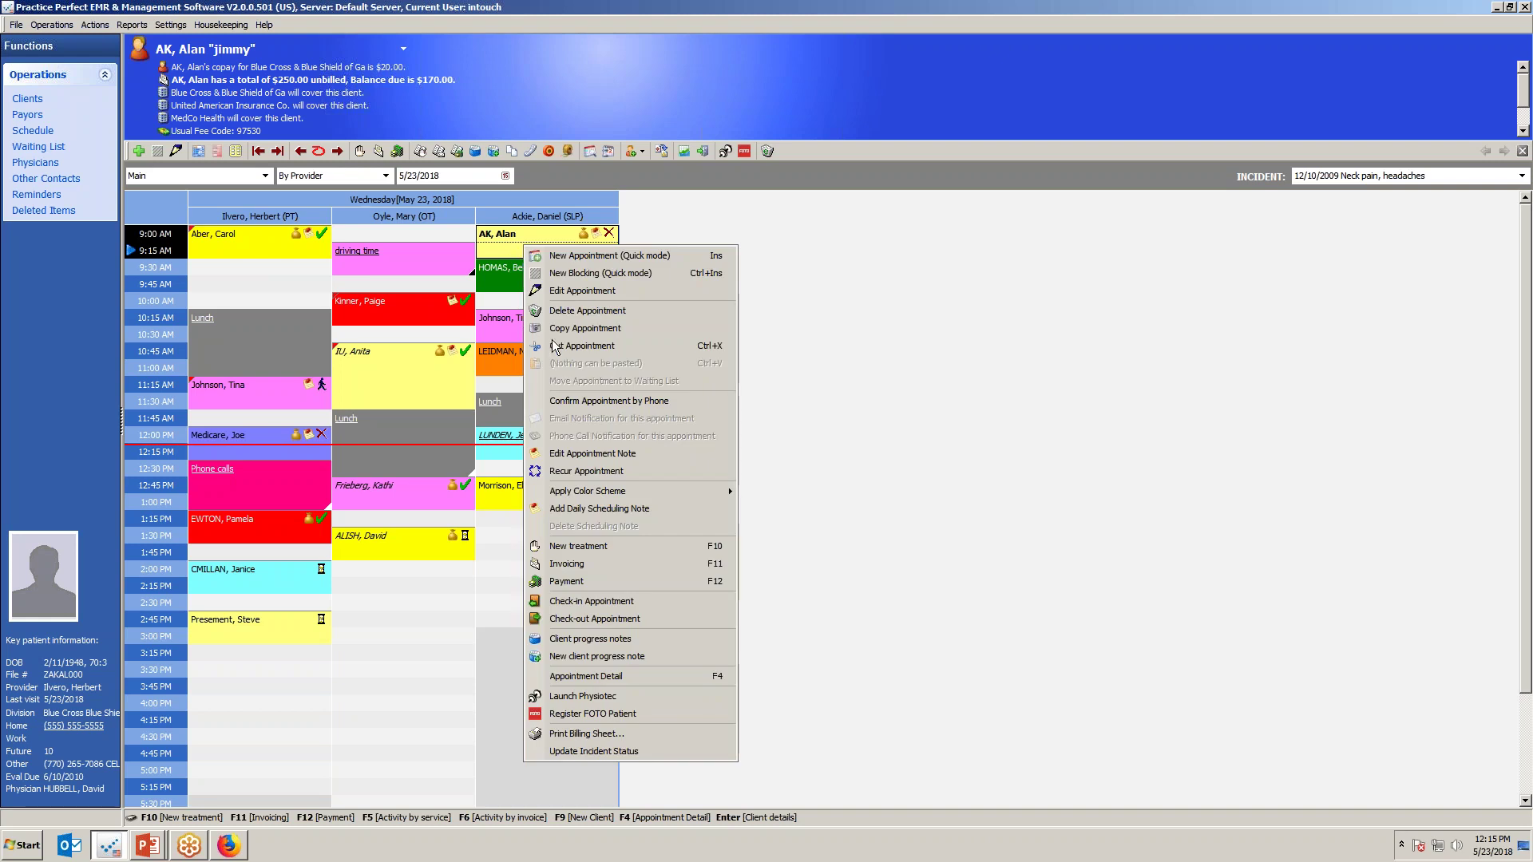
left_click(238, 233)
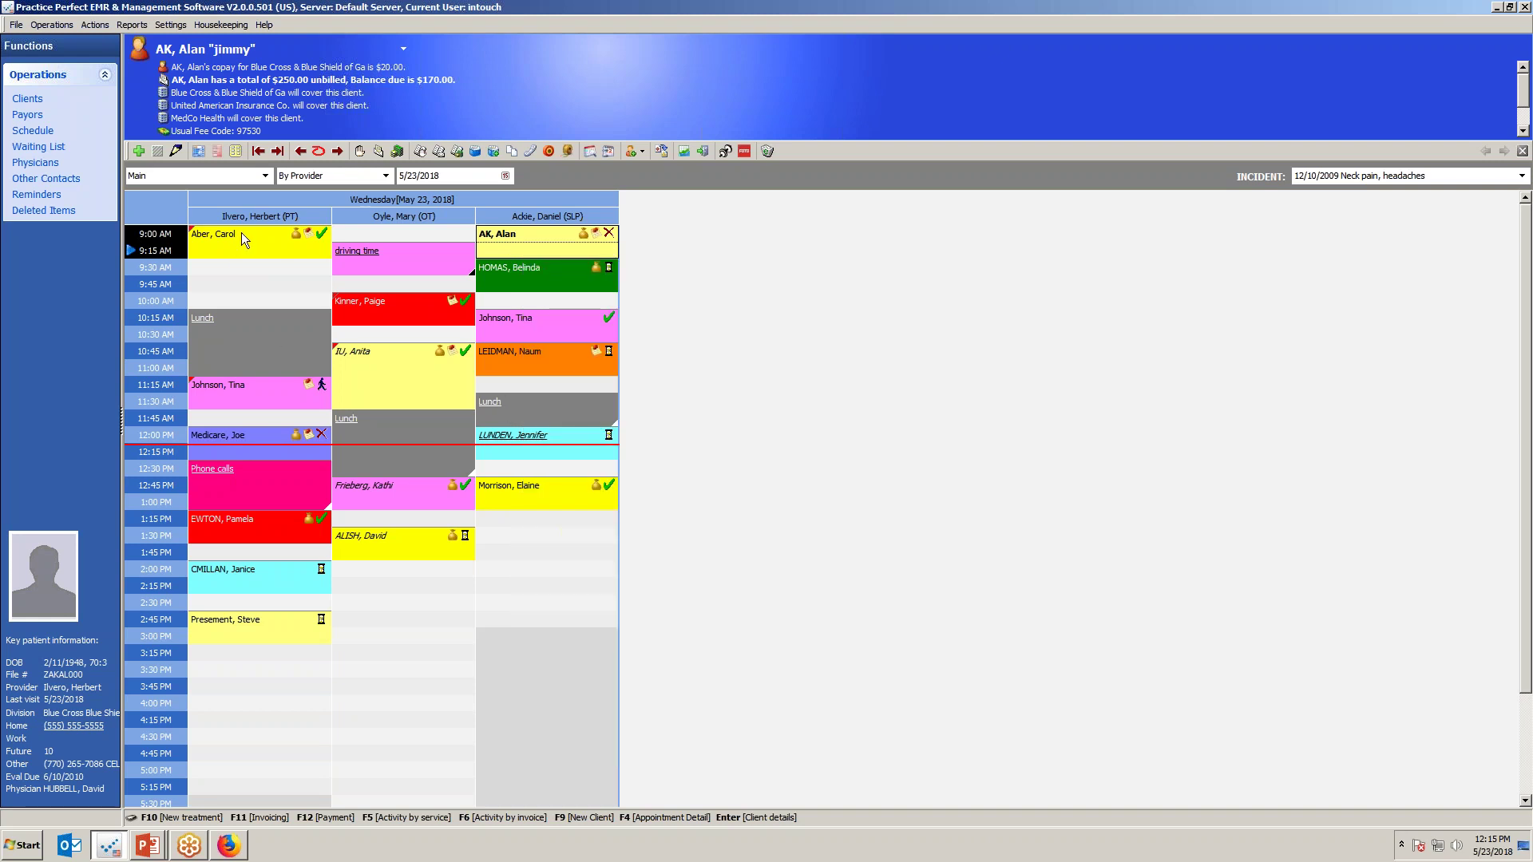
right_click(241, 232)
Select the orange 10:45 AM SLP appointment and review its action and notification options.
left_click(531, 353)
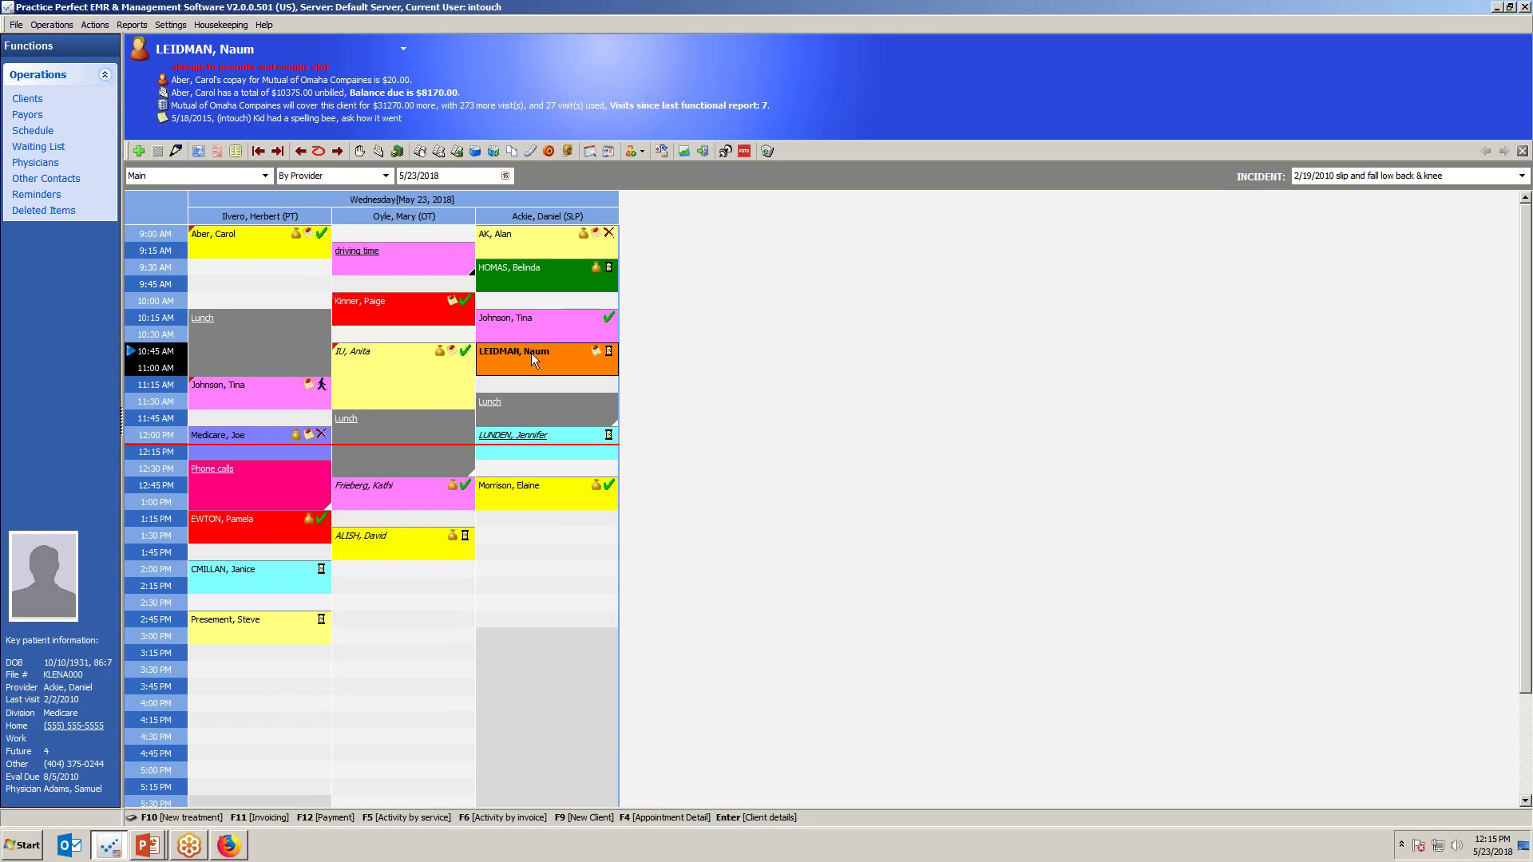
right_click(530, 353)
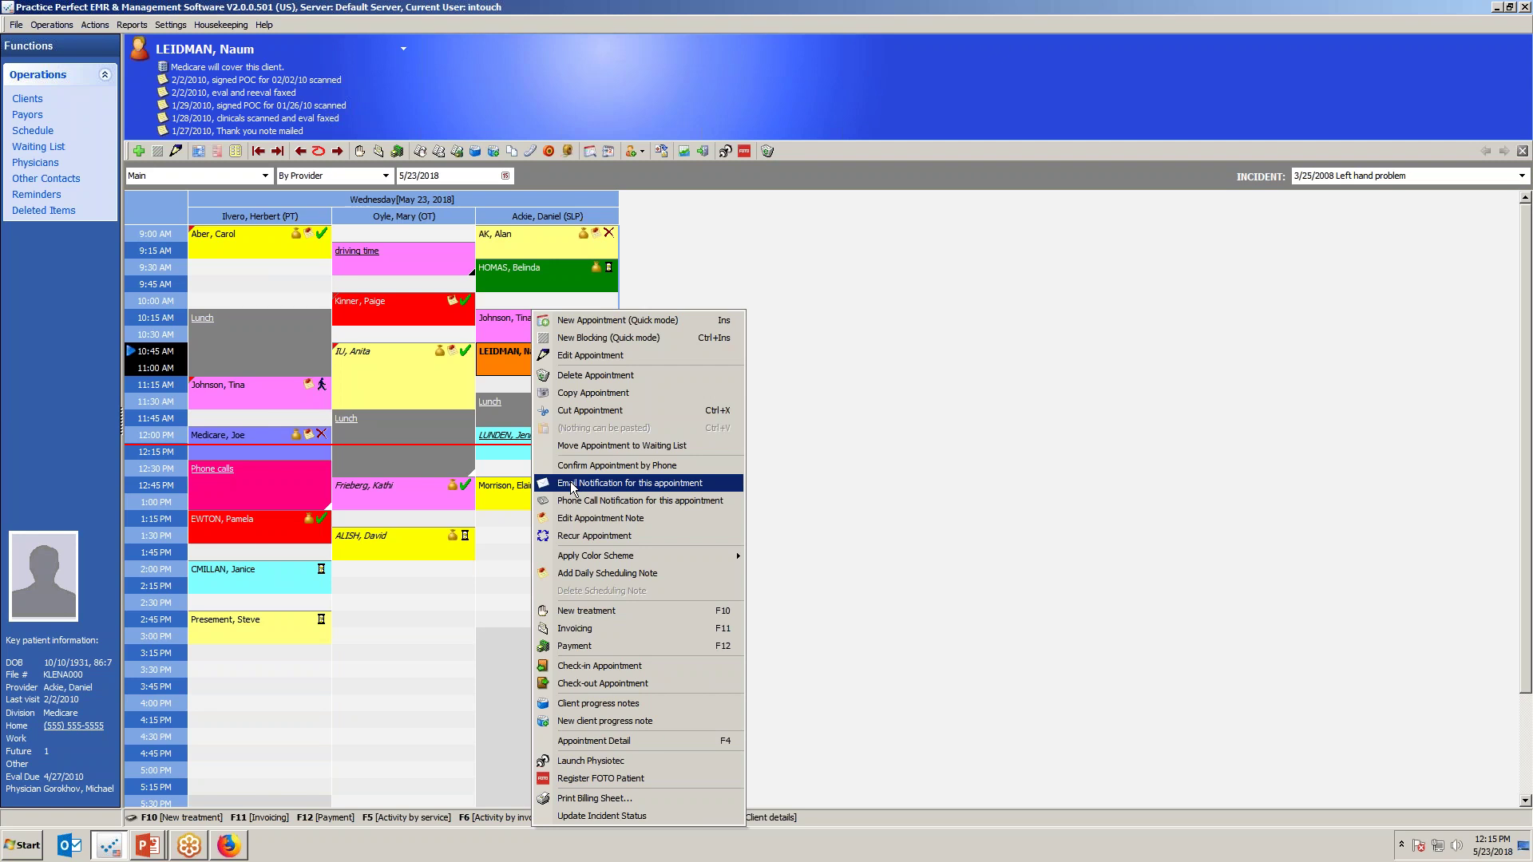
right_click(501, 363)
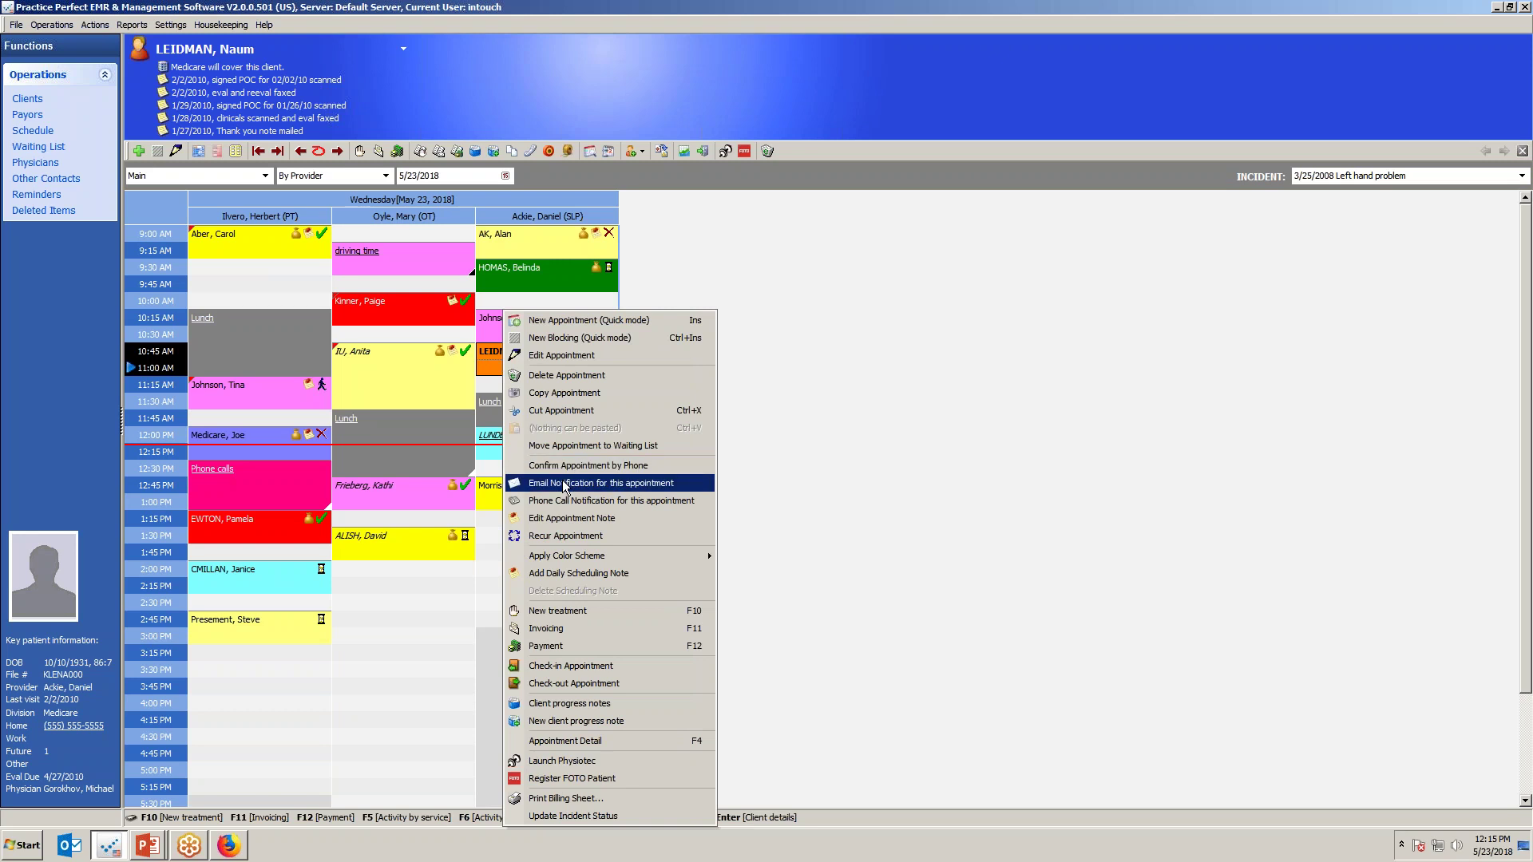
left_click(1526, 437)
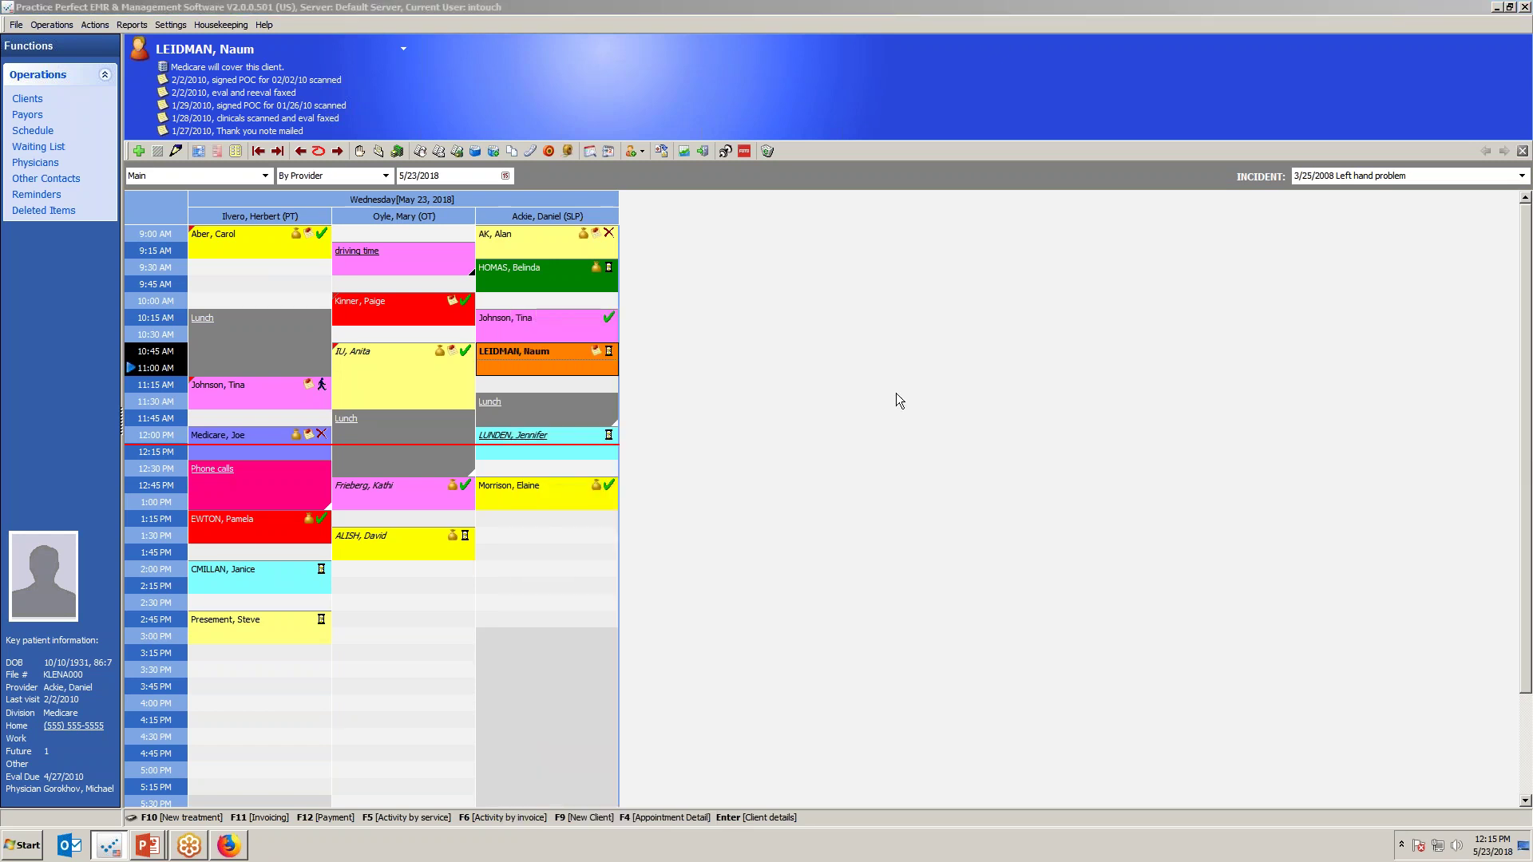
right_click(527, 352)
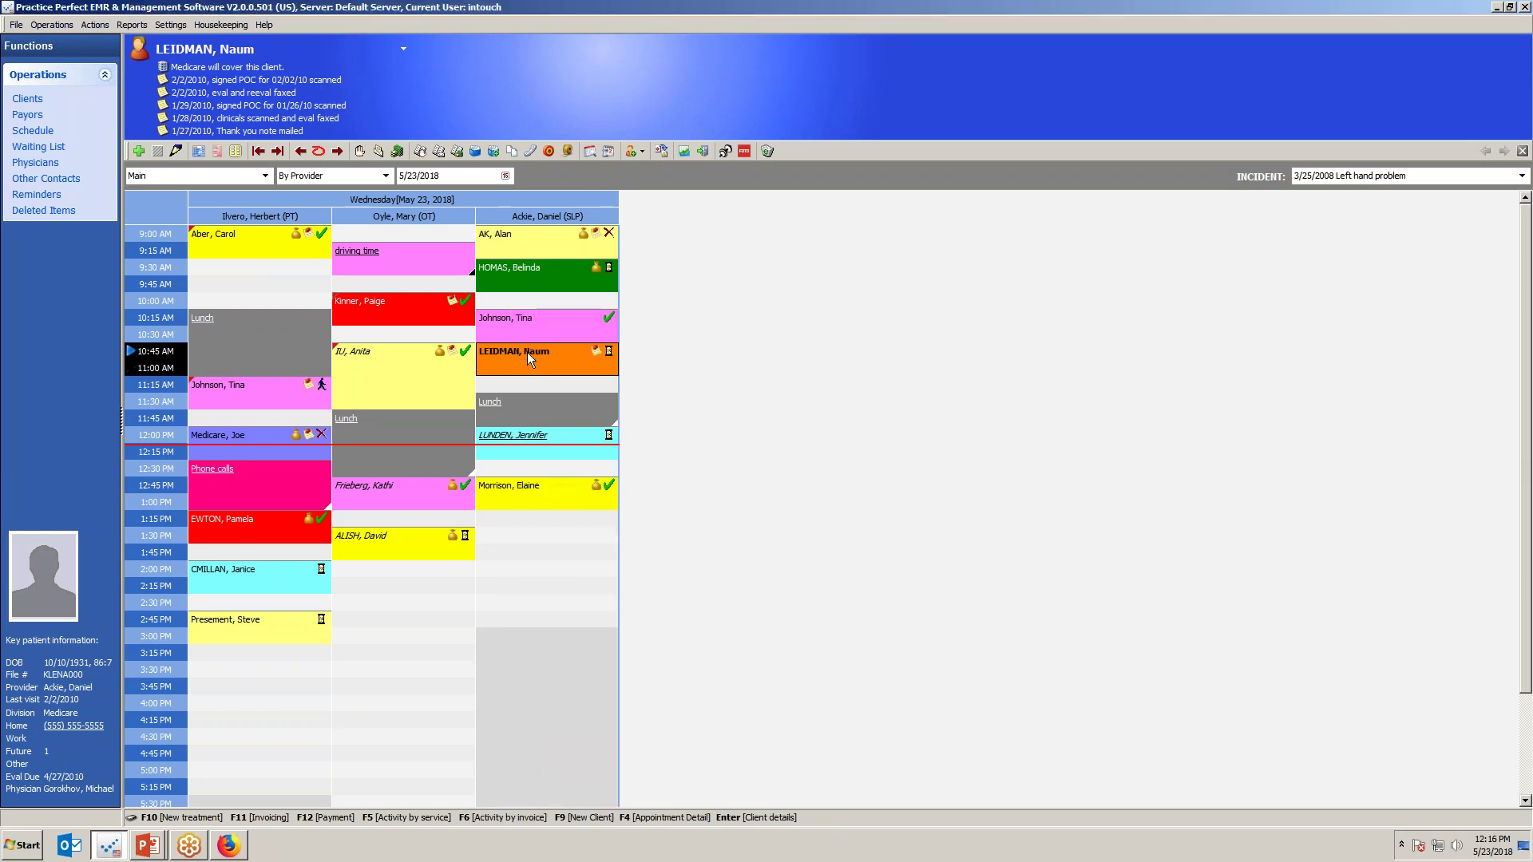
left_click(1523, 440)
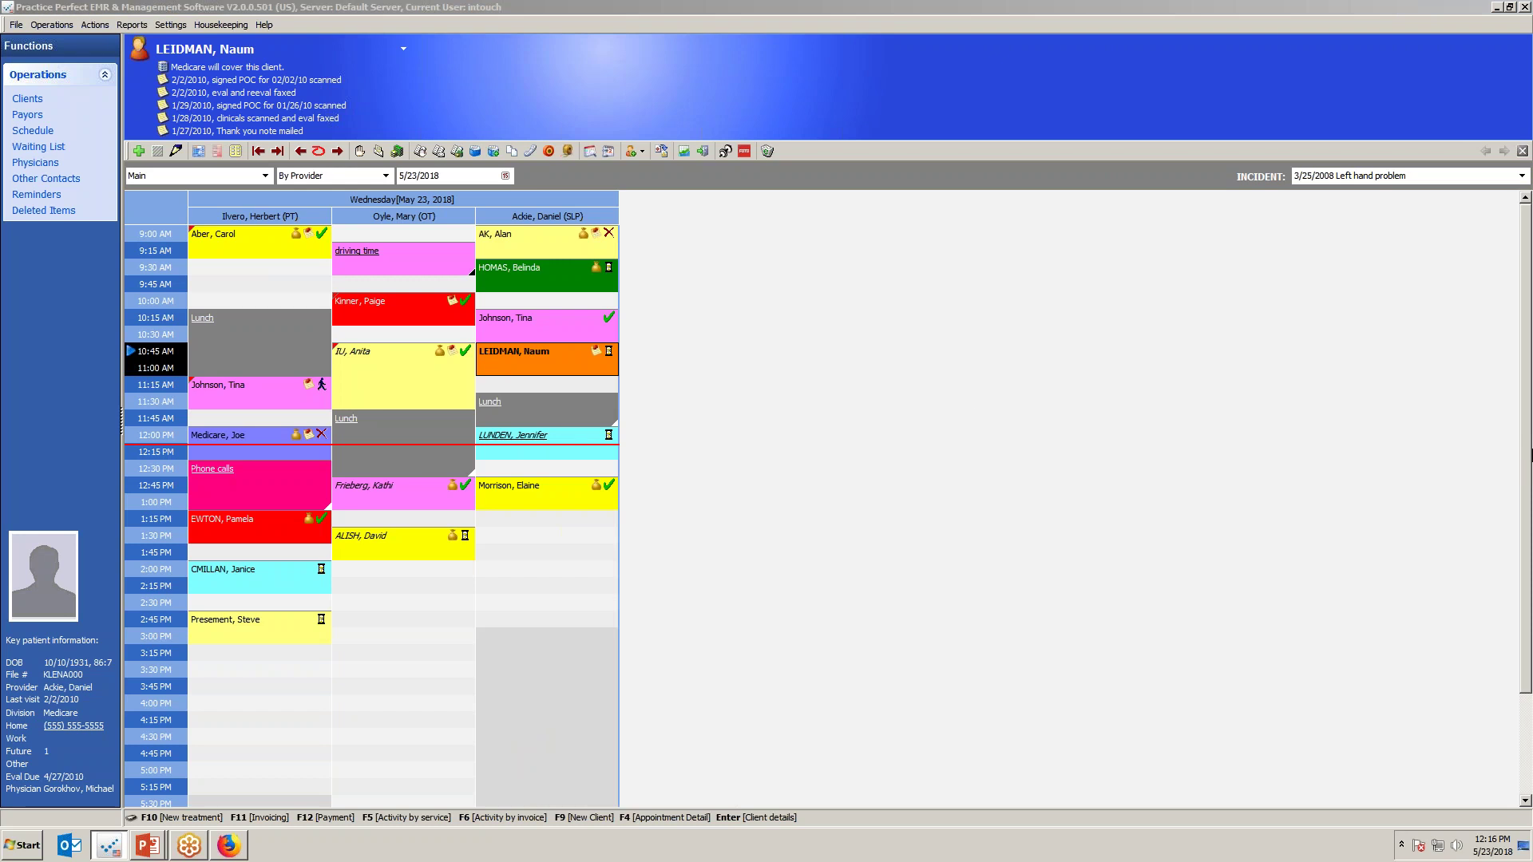
right_click(531, 358)
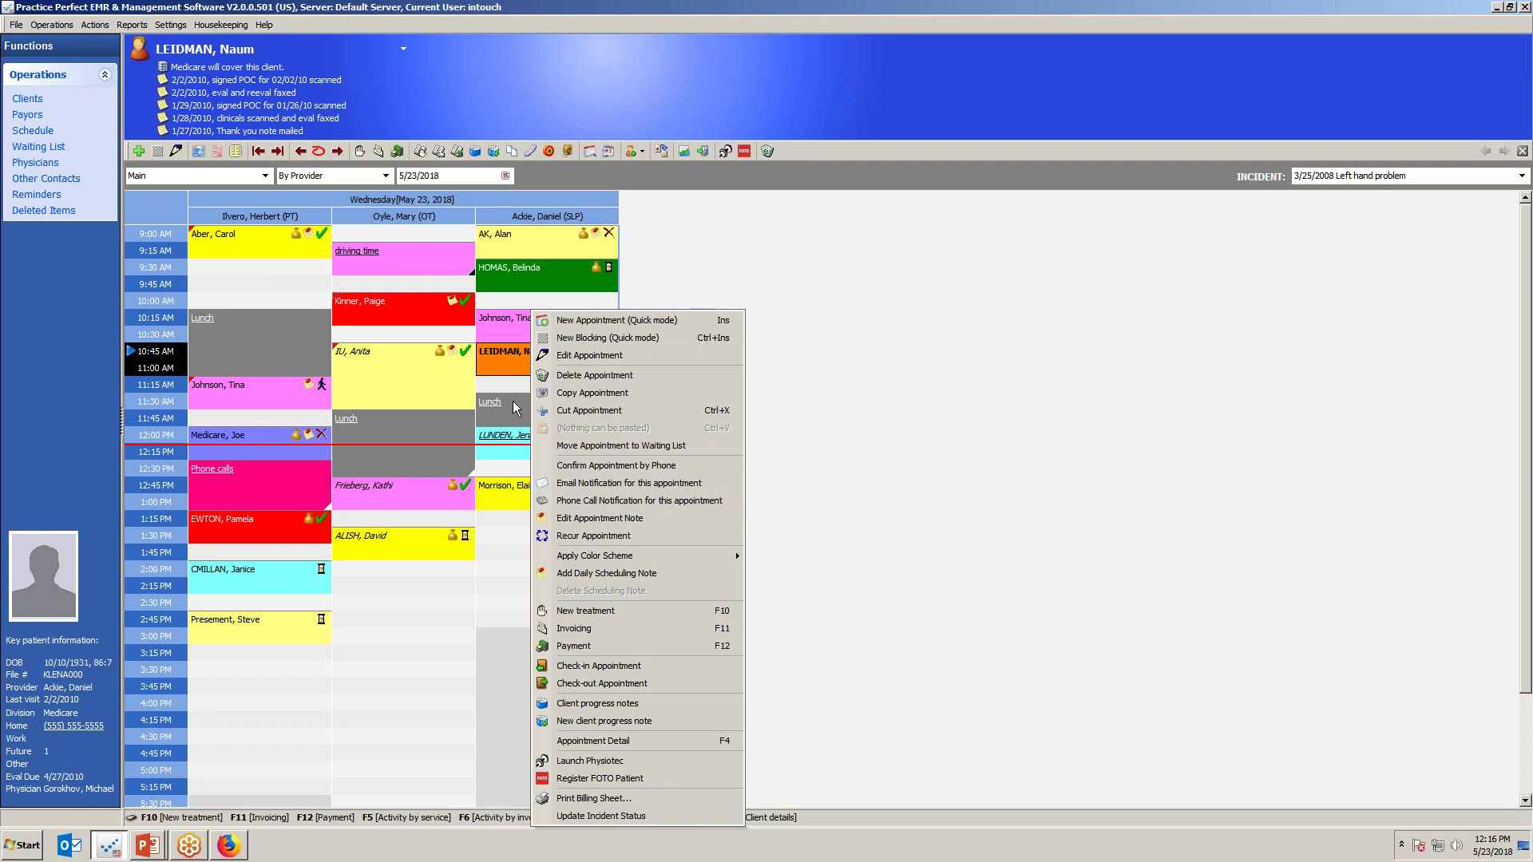
left_click(502, 364)
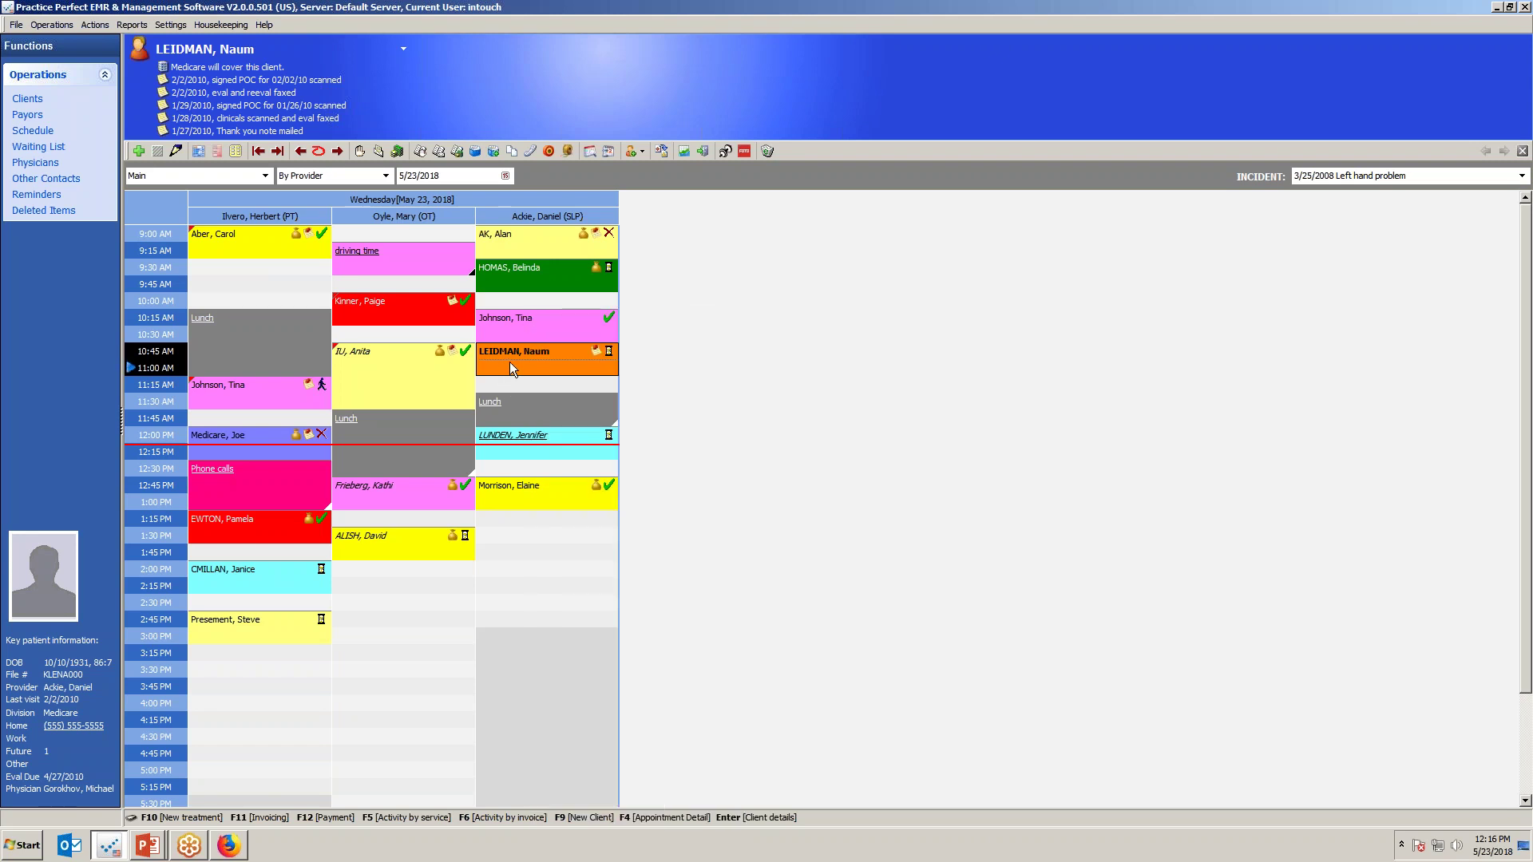
Find the client's pending appointments and preview the printed upcoming appointments list.
left_click(591, 151)
left_click(559, 665)
left_click(858, 658)
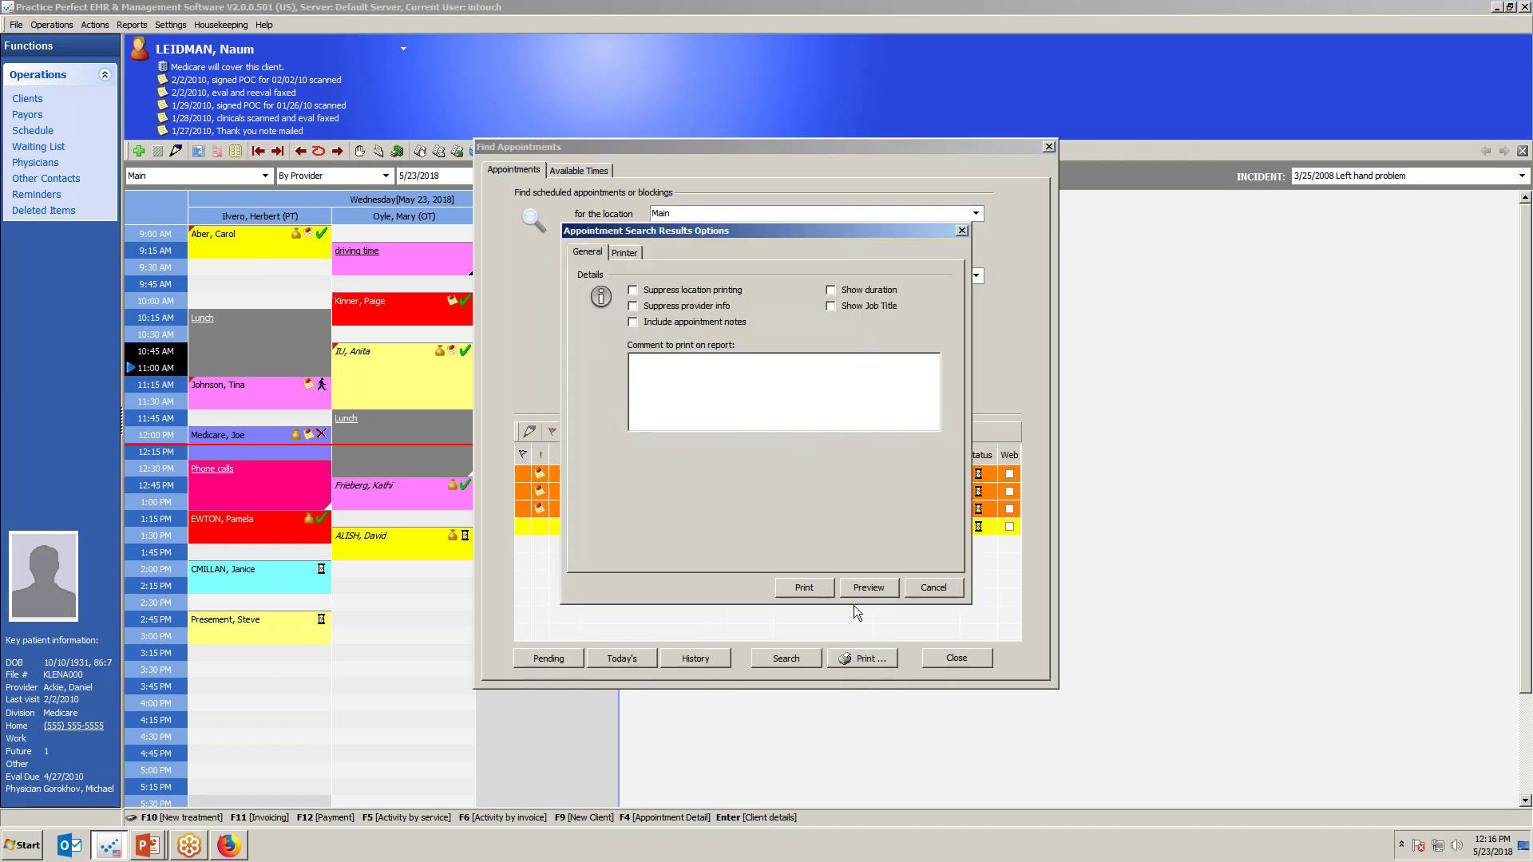
left_click(866, 586)
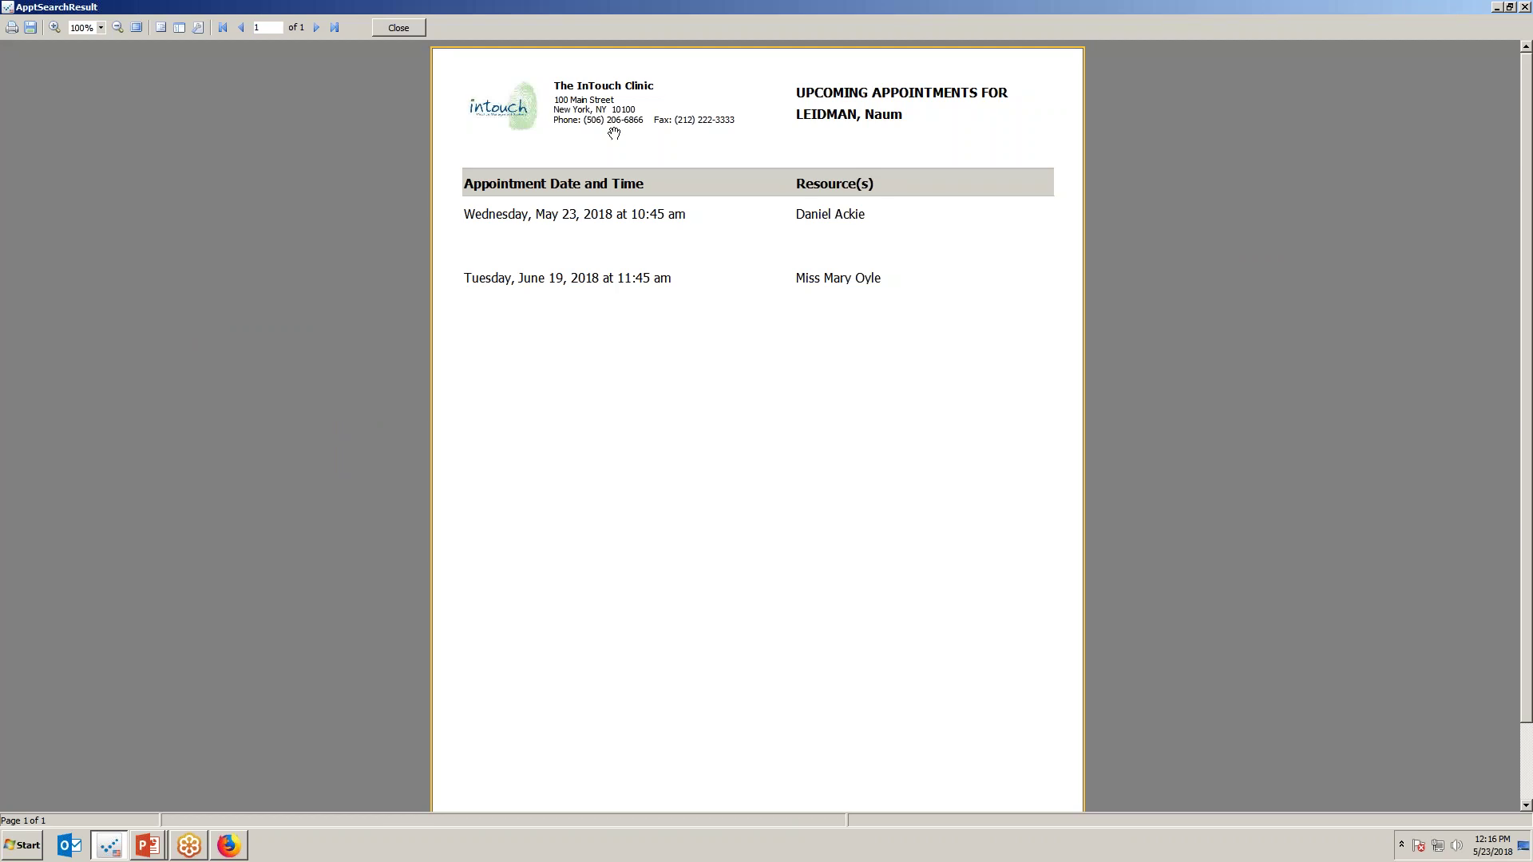
Close the preview, print options and appointment search, then return to the slide show.
left_click(414, 30)
left_click(933, 587)
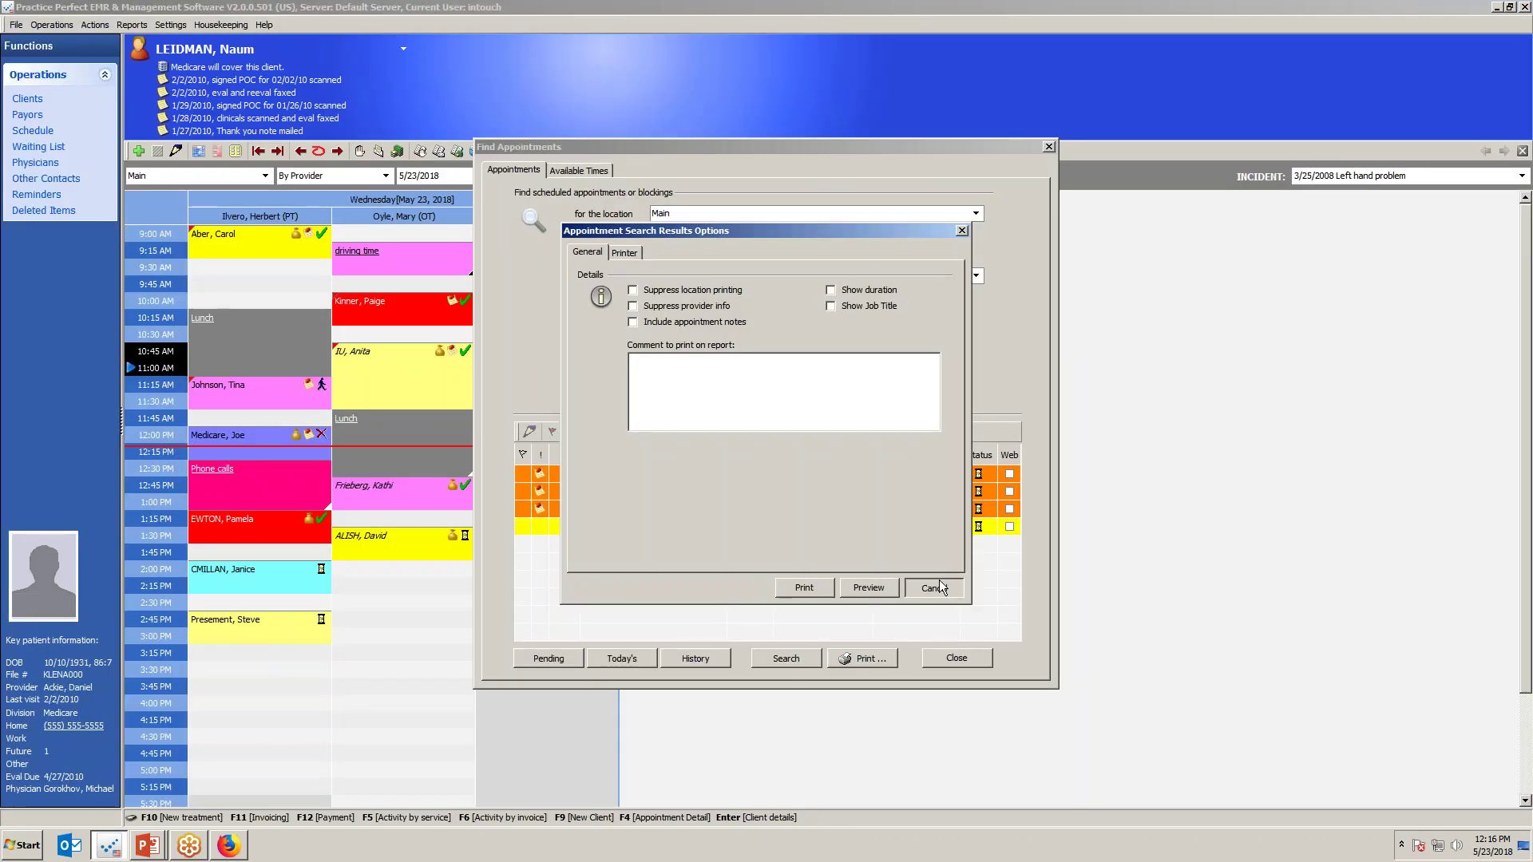
left_click(965, 660)
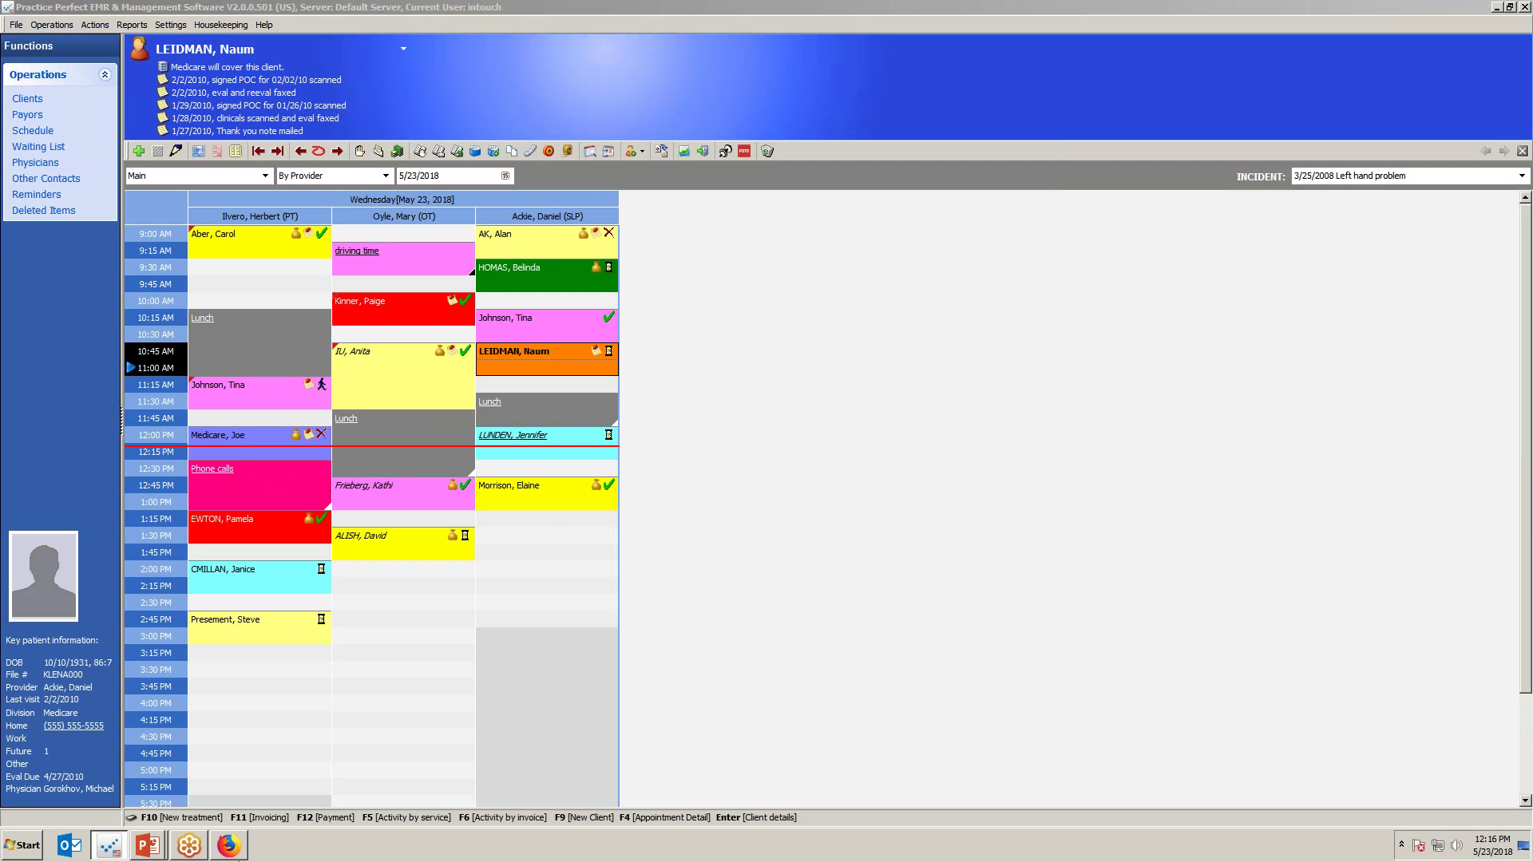
key("alt+Tab")
key("alt+Tab")
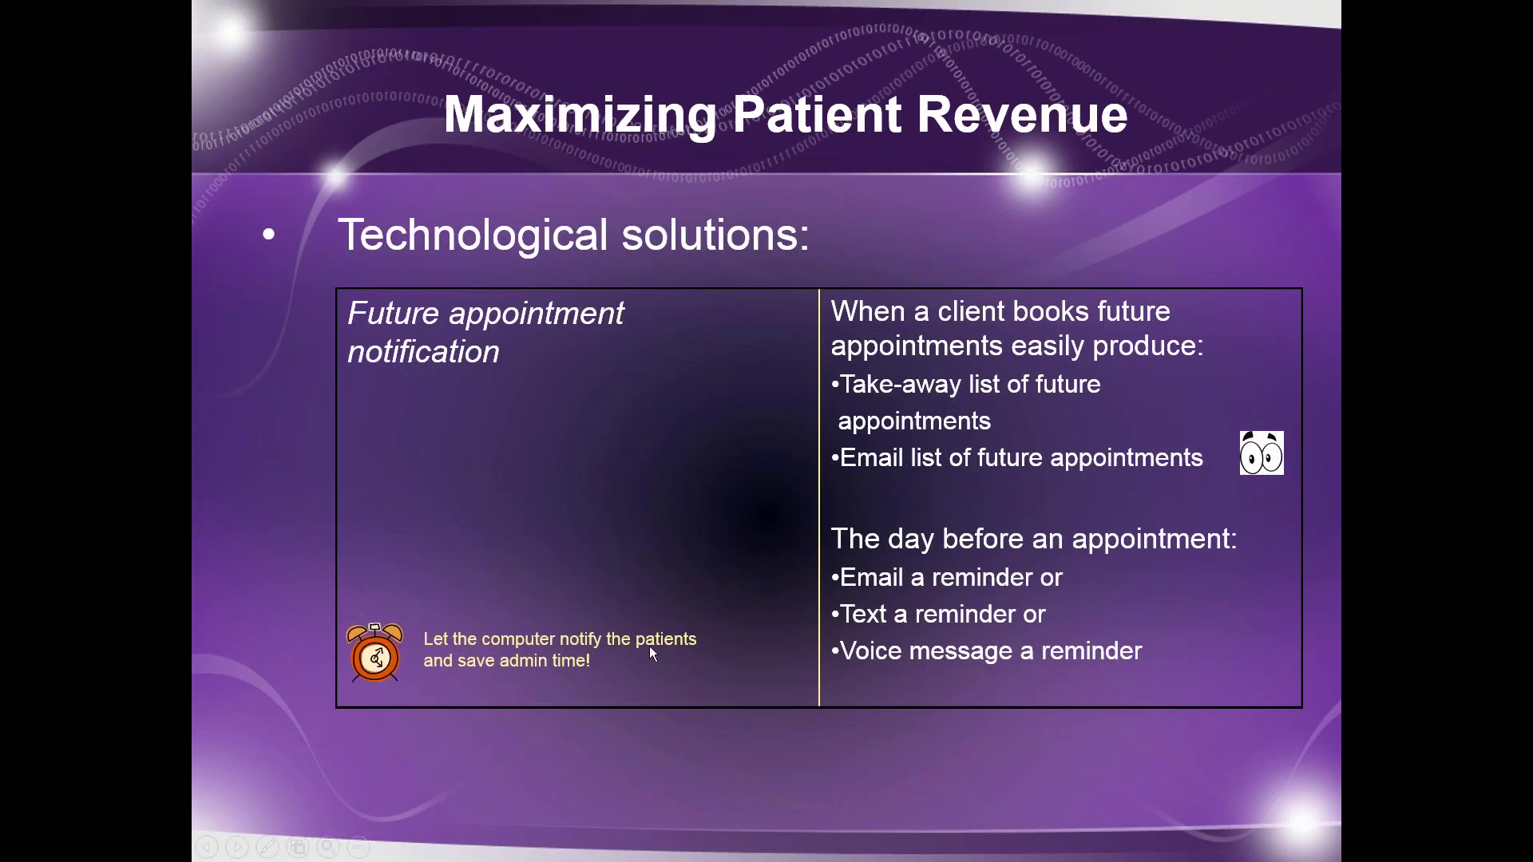
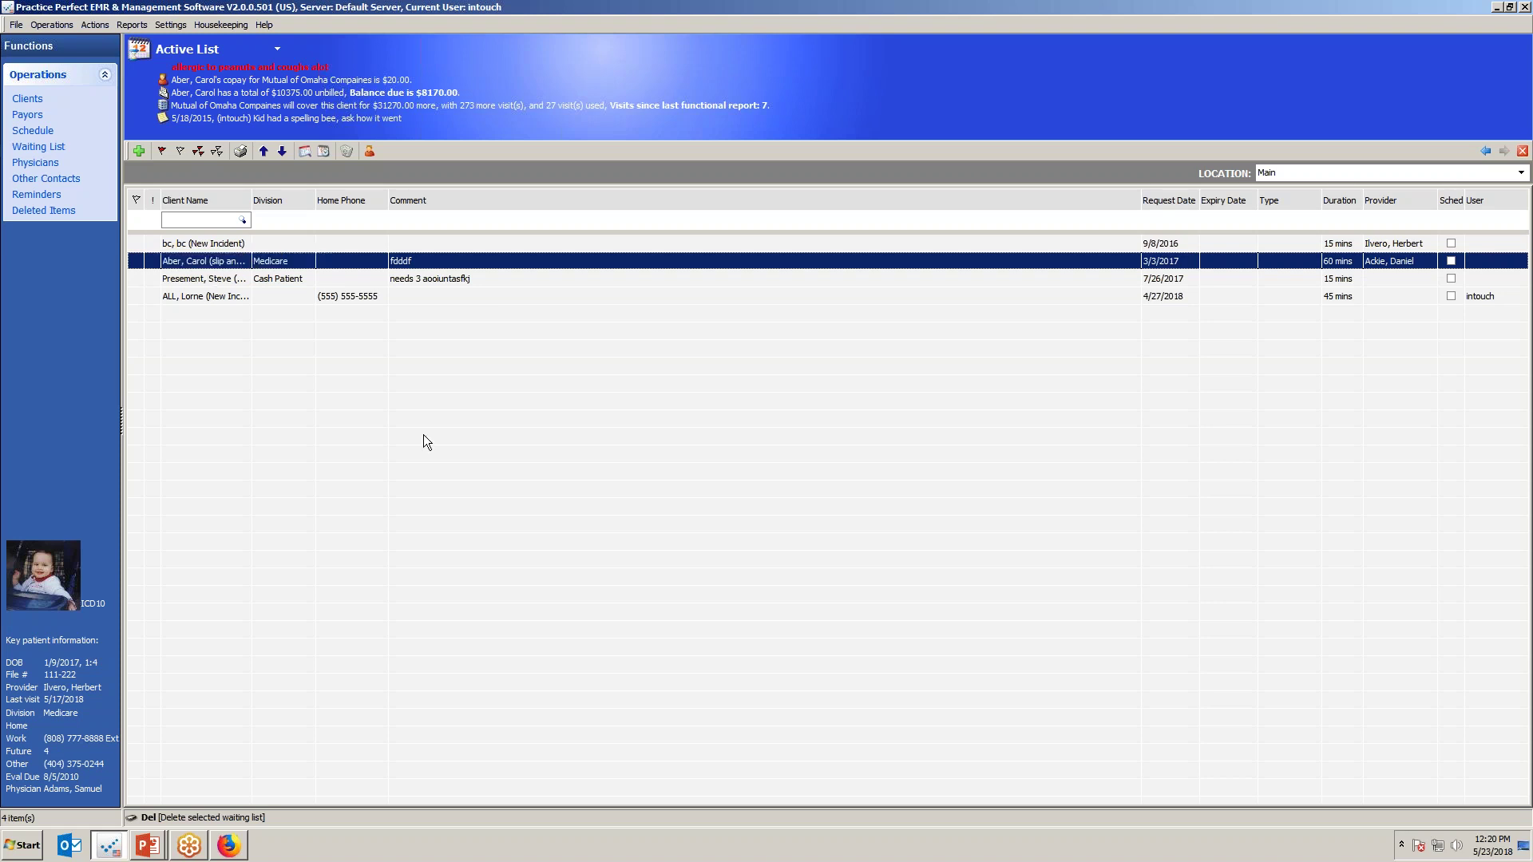
Point out the other Operations areas, then switch from the waiting list to the Schedule view.
mouse_move(103, 145)
left_mouse_down()
mouse_move(12, 149)
mouse_move(124, 151)
left_mouse_up()
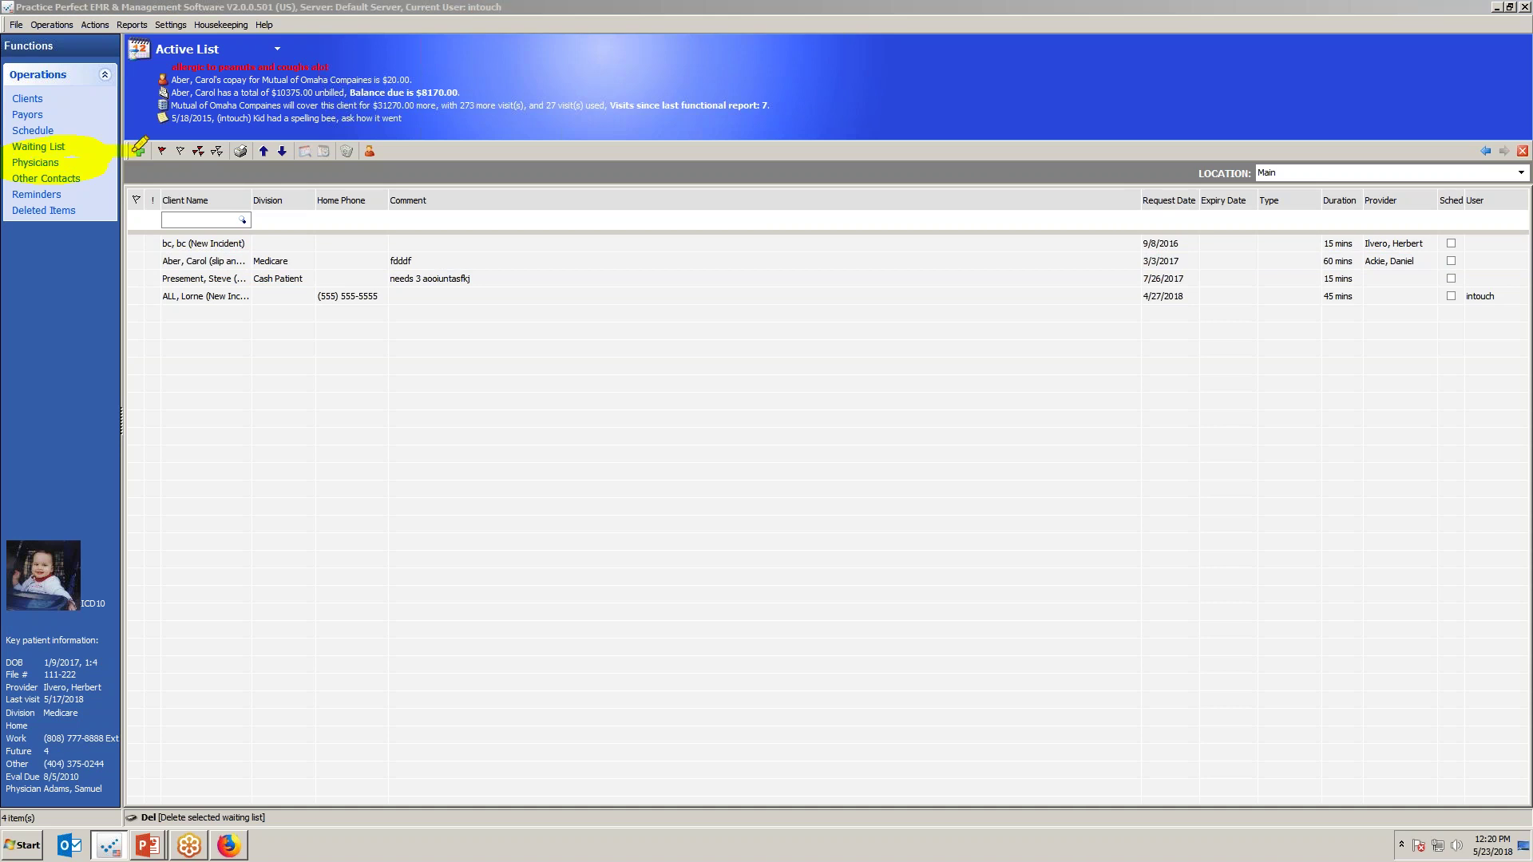
left_click(32, 131)
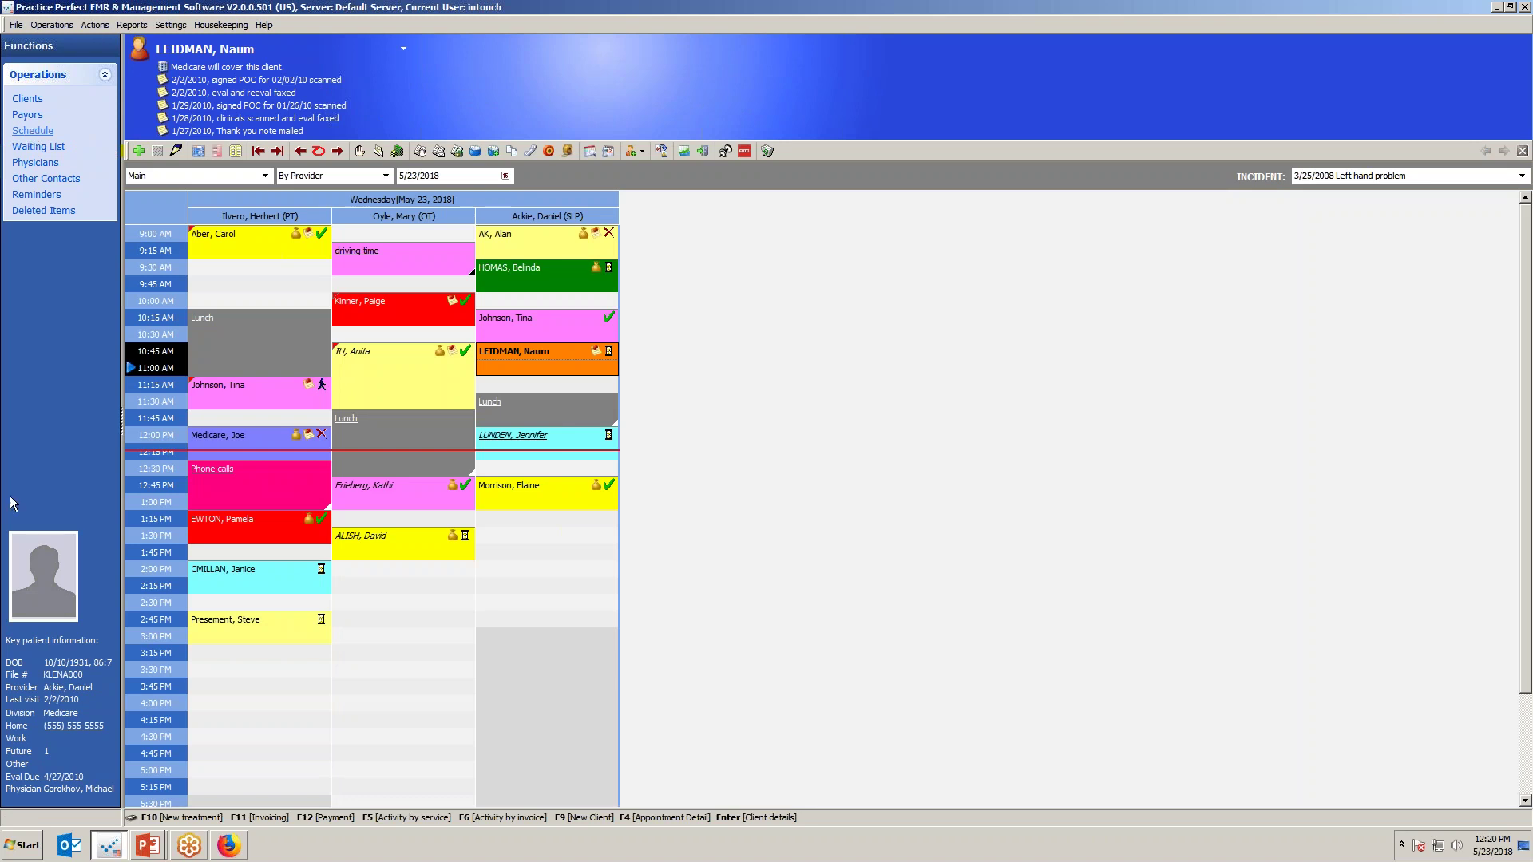
Bring up the 'Maximizing Patient Revenue' technological solutions slide.
key("alt+Tab")
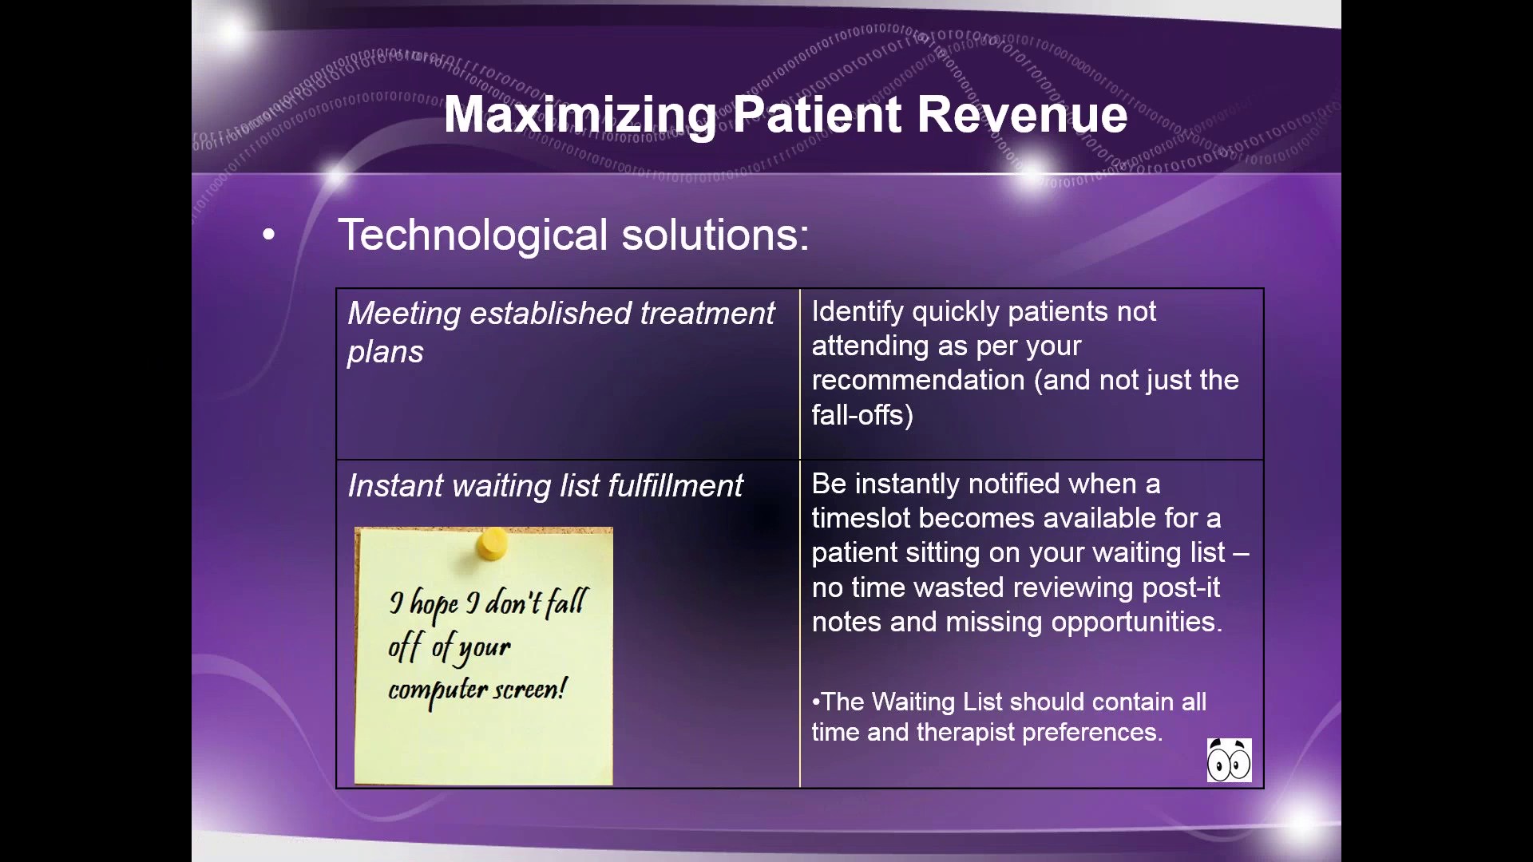
Show the 'Monitoring therapist cancellation patterns' slide, then go back to Practice Perfect.
key("Right")
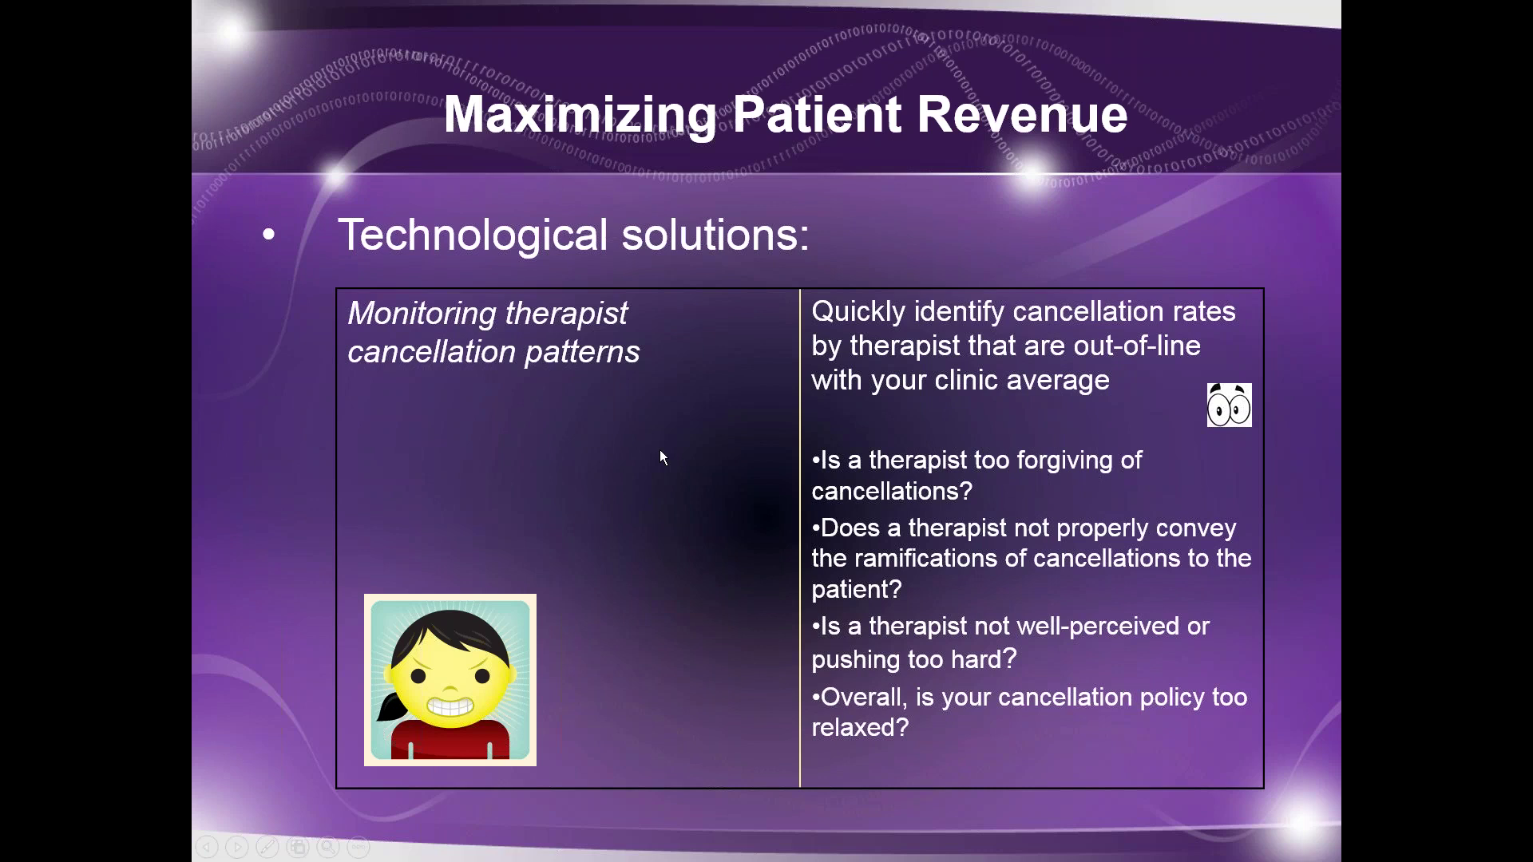
key("alt+Tab")
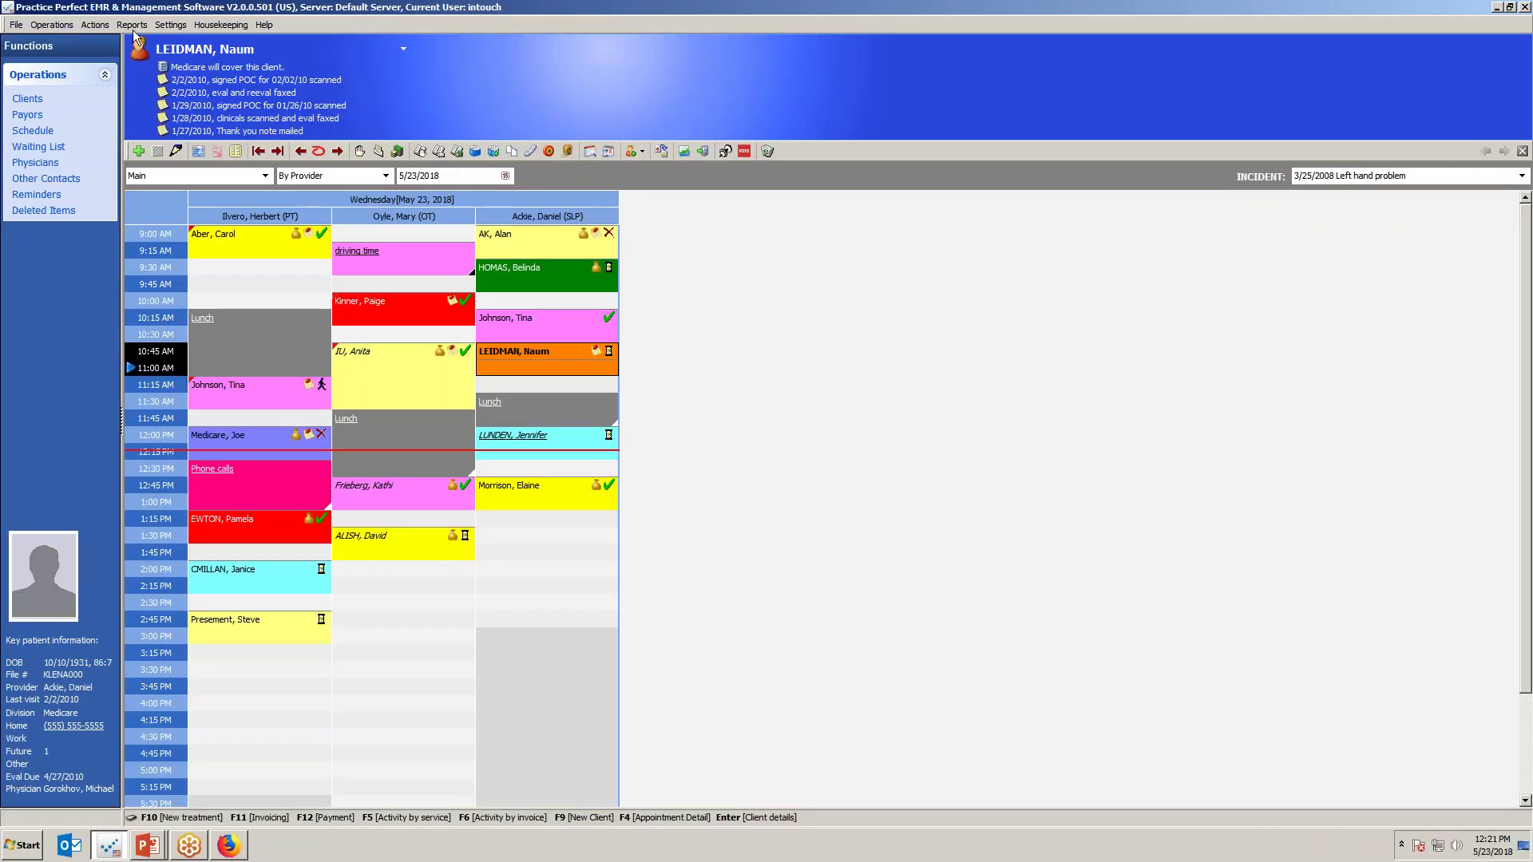
Run the Provider Performance Summary report from 1/1/2010 to 1/31/2010 as a preview.
left_click(131, 26)
mouse_move(143, 56)
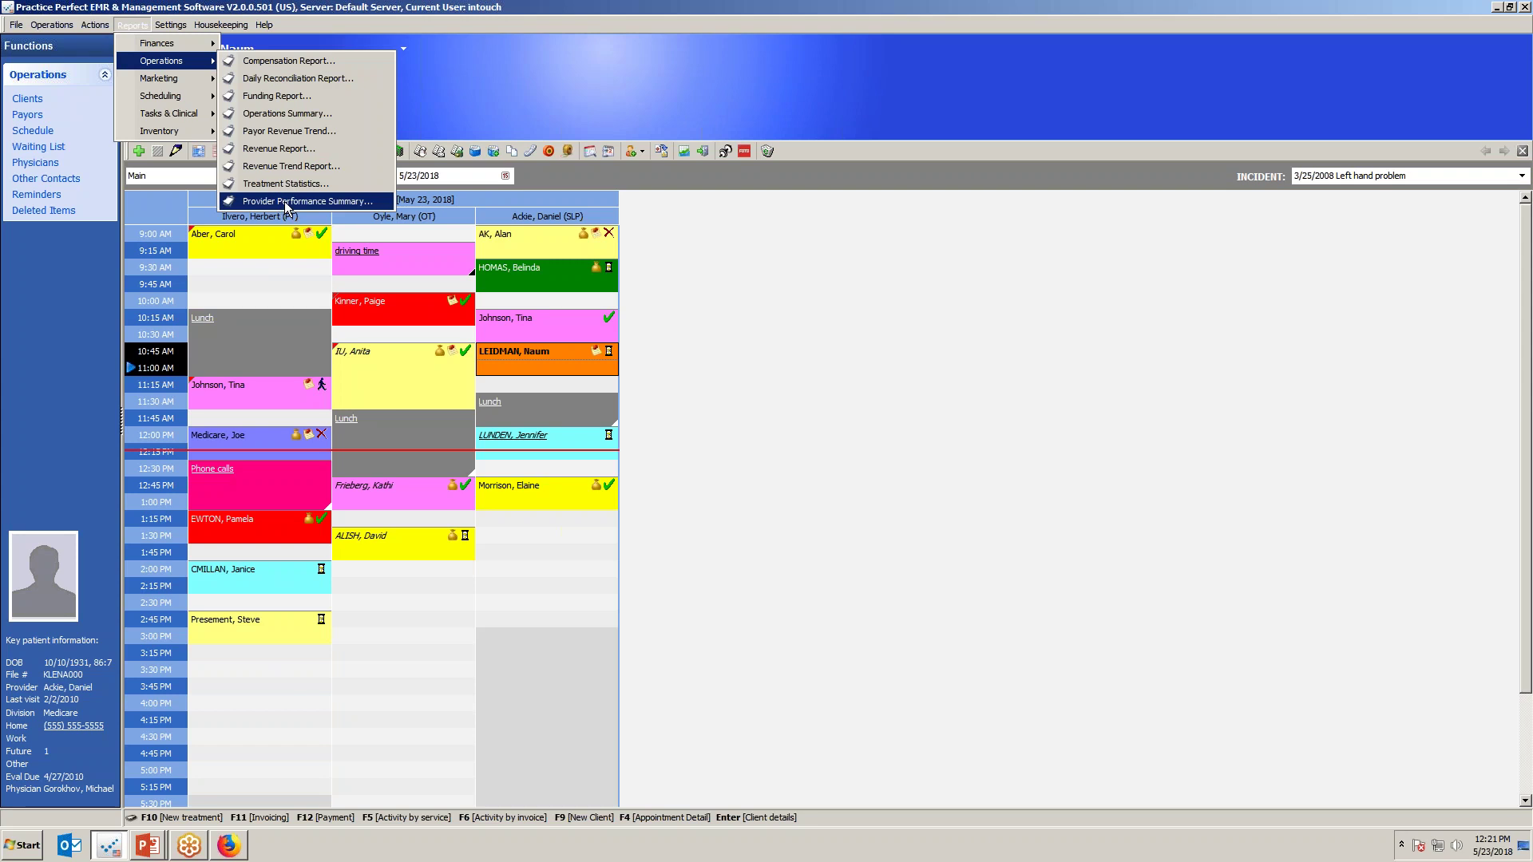
left_click(287, 202)
type("1/1/2010")
key("Tab")
type("1/31/2010")
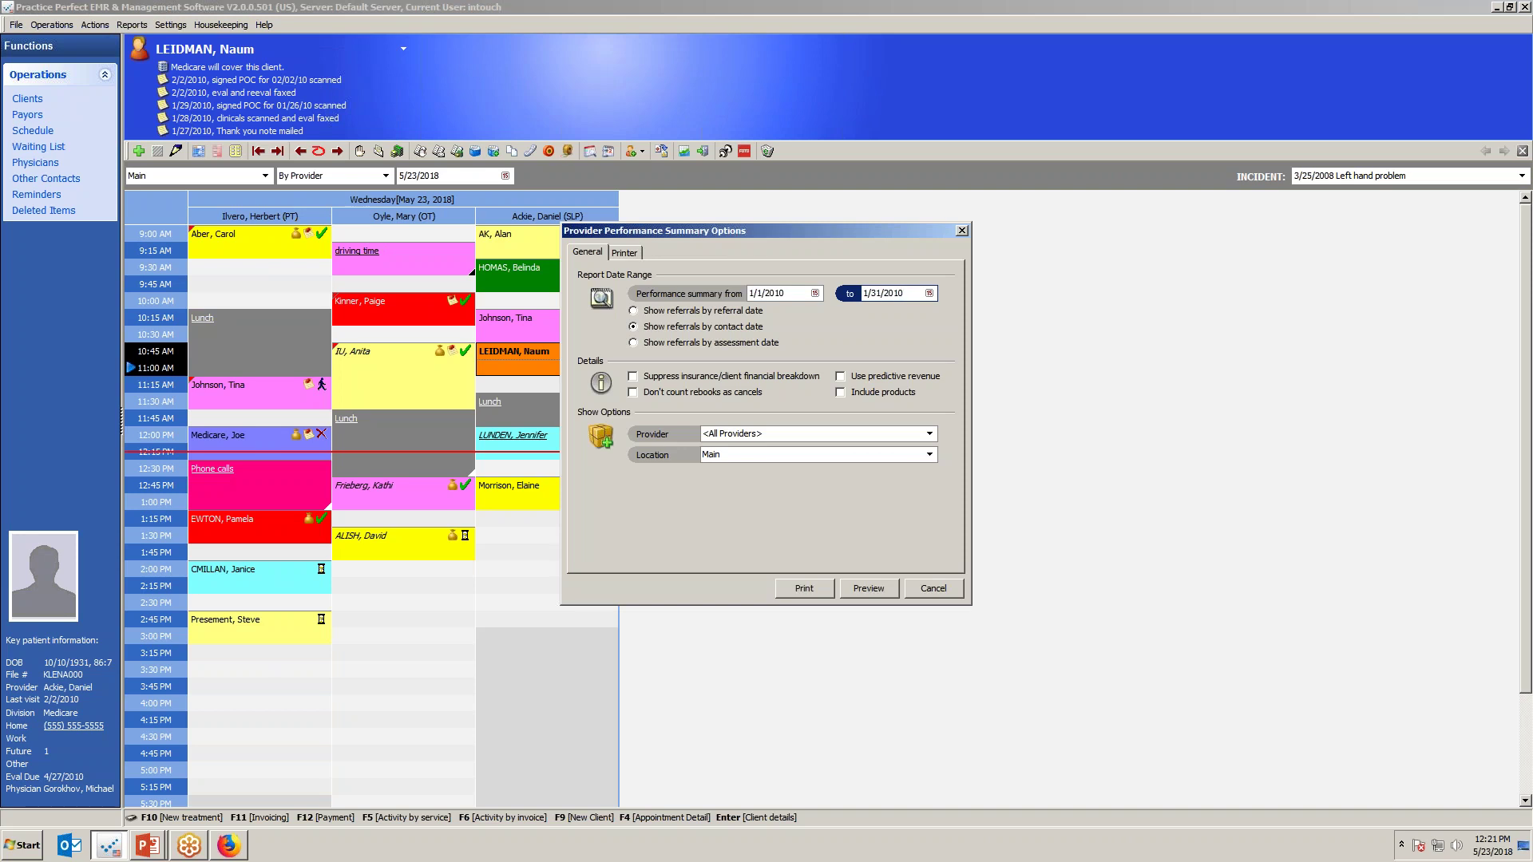
left_click(869, 591)
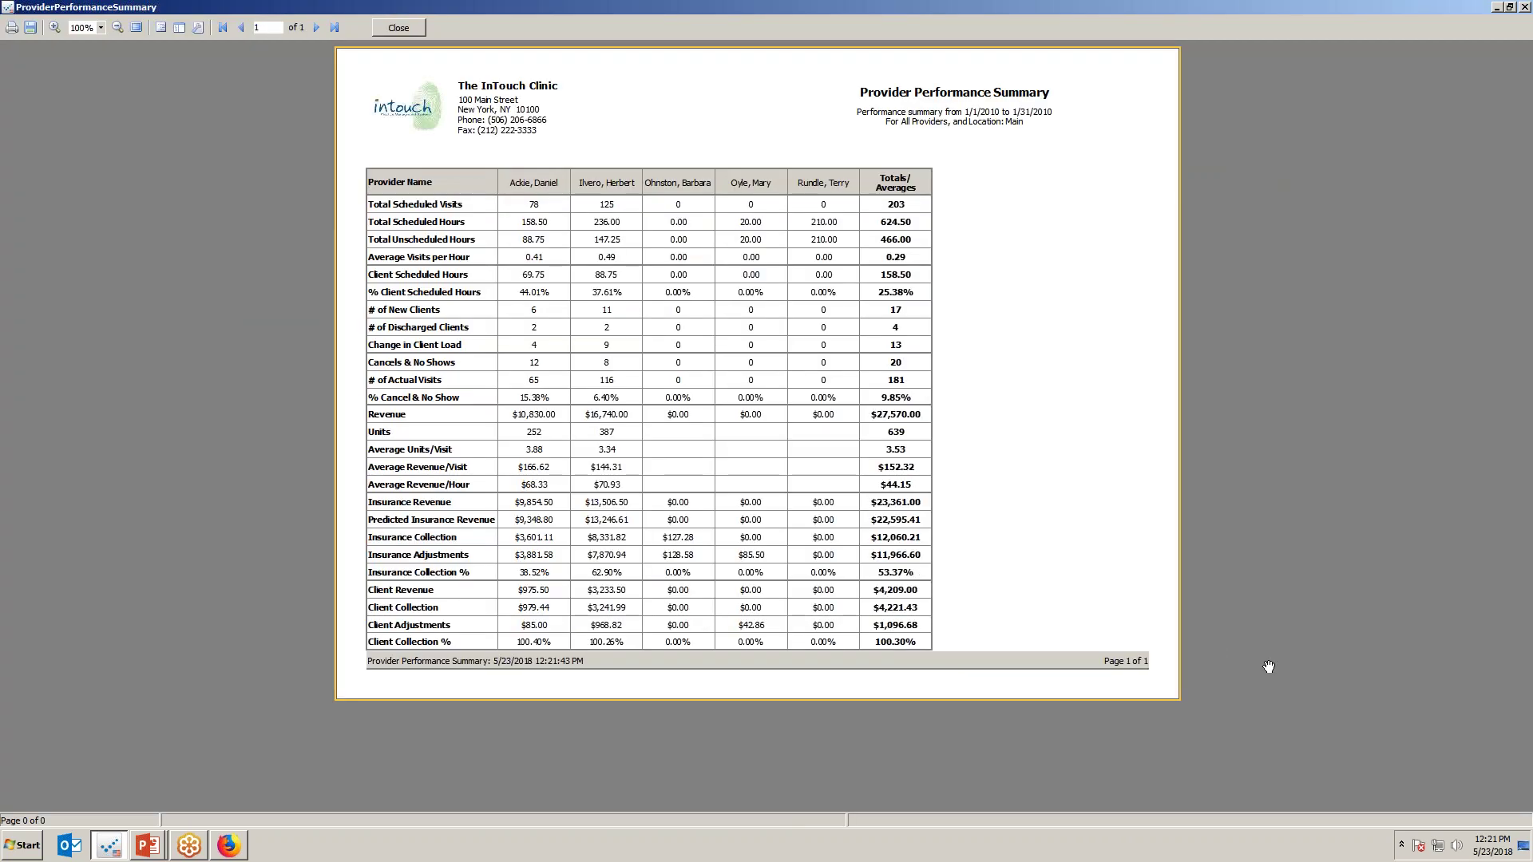
Highlight the provider headings and underline scheduled hours, client load change and cancel/no-show figures.
mouse_move(537, 141)
left_mouse_down()
mouse_move(546, 183)
mouse_move(625, 214)
left_mouse_up()
left_click_drag(665, 162, 682, 196)
mouse_move(747, 159)
left_mouse_down()
mouse_move(766, 193)
mouse_move(823, 205)
left_mouse_up()
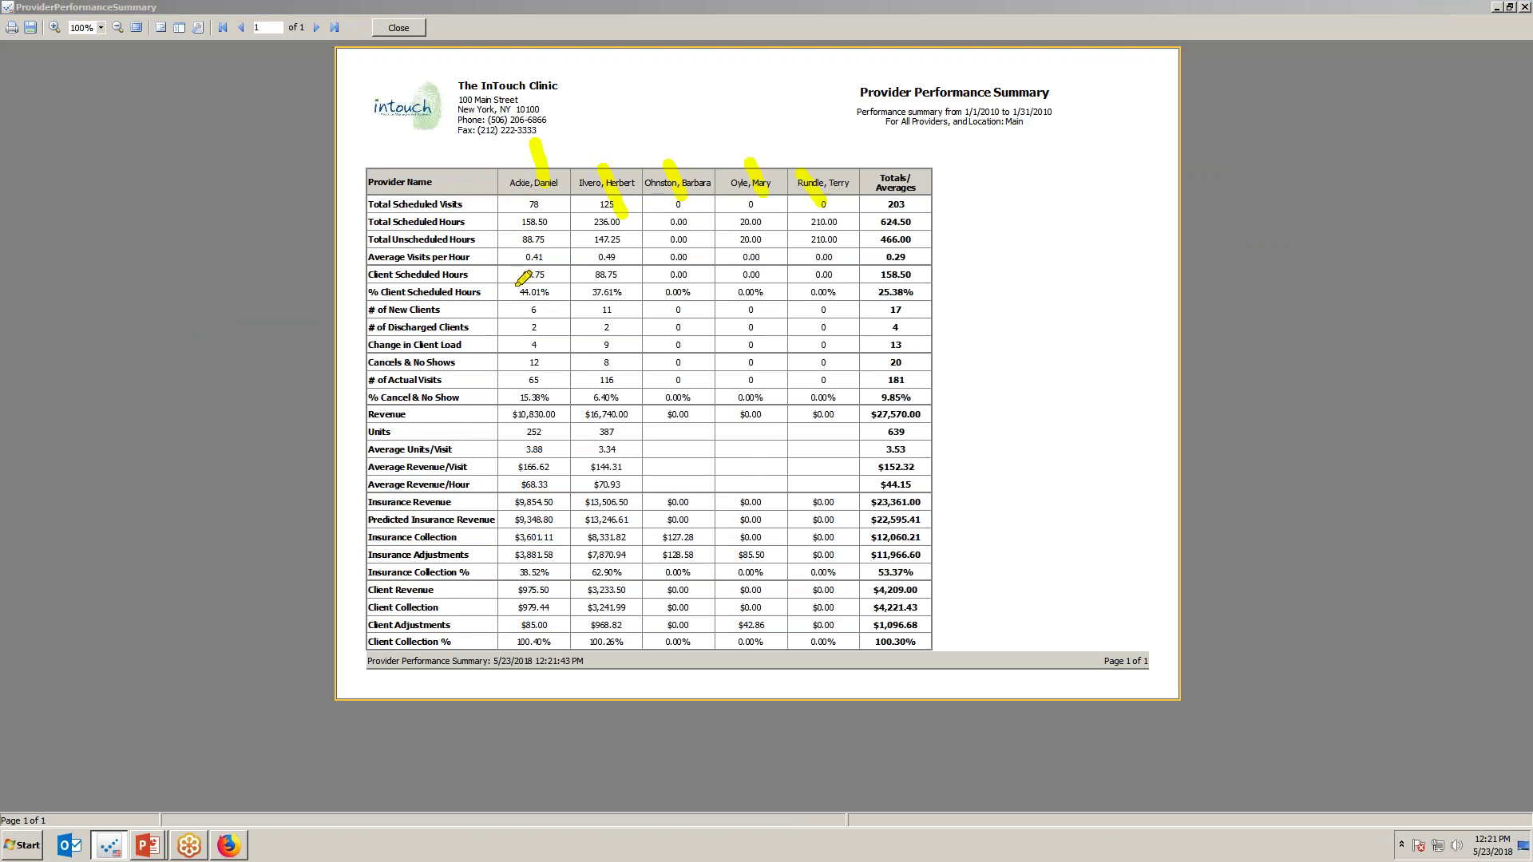
left_click_drag(500, 292, 631, 294)
left_click_drag(507, 344, 633, 349)
left_click_drag(502, 397, 620, 397)
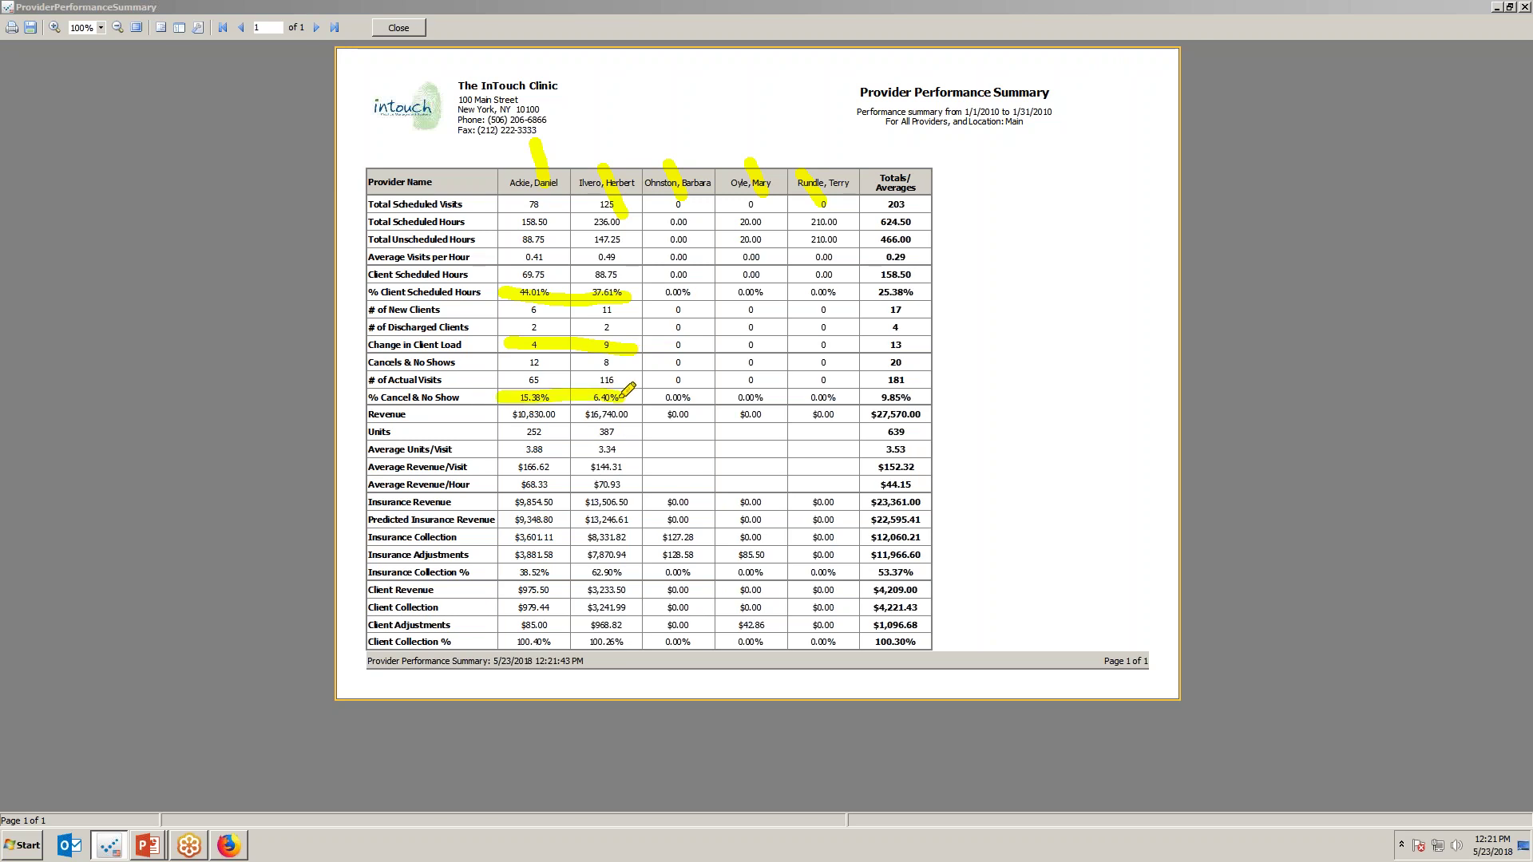
Circle the 9.85% clinic-wide cancel rate, underline Average Revenue/Visit, and close the preview.
mouse_move(880, 372)
left_mouse_down()
mouse_move(884, 413)
mouse_move(874, 391)
mouse_move(1027, 389)
left_mouse_up()
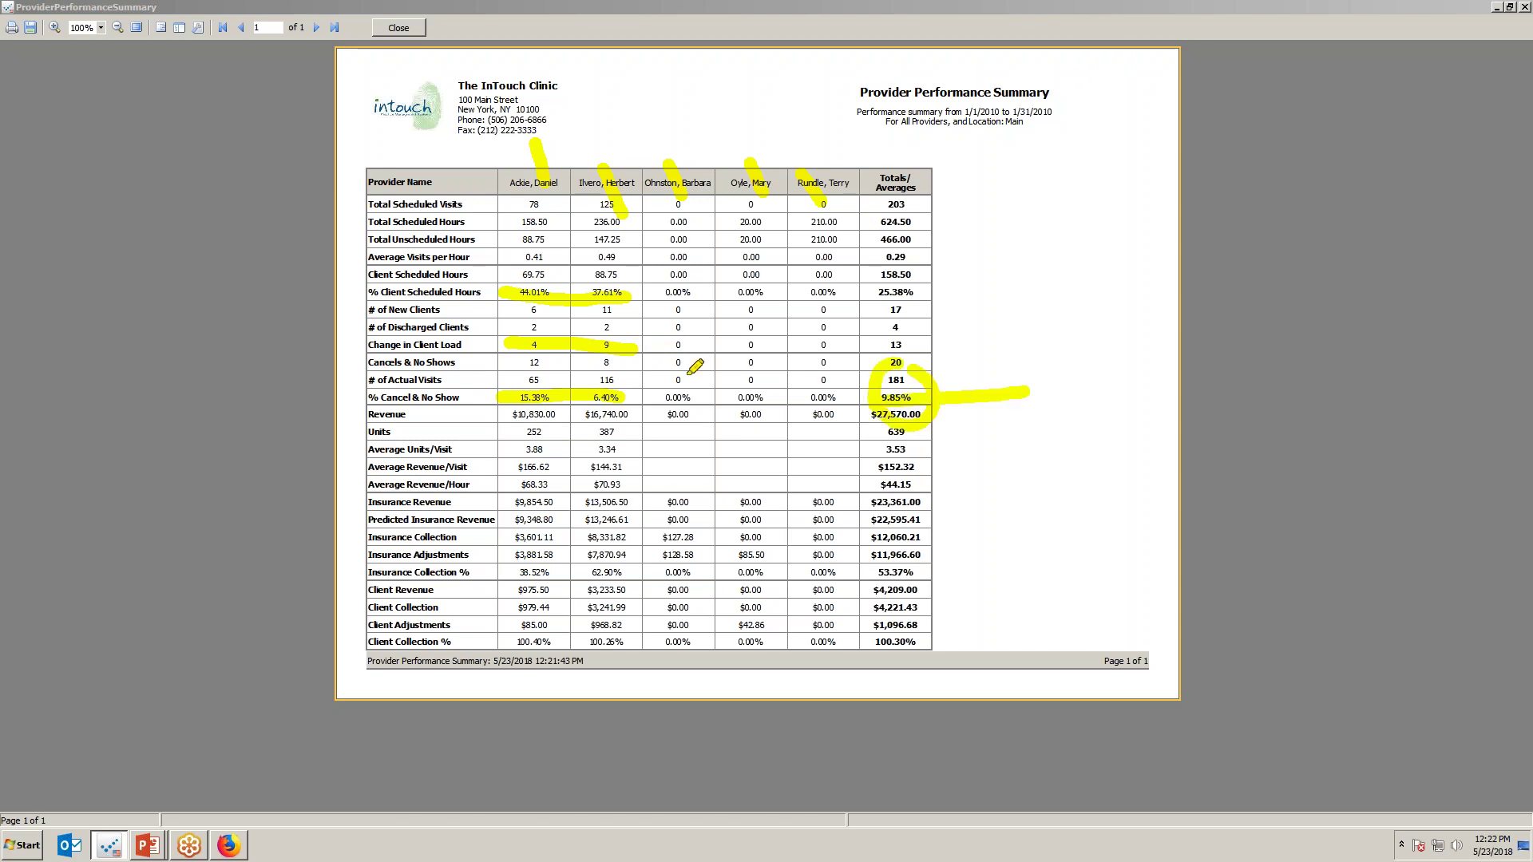
left_click_drag(527, 142, 530, 168)
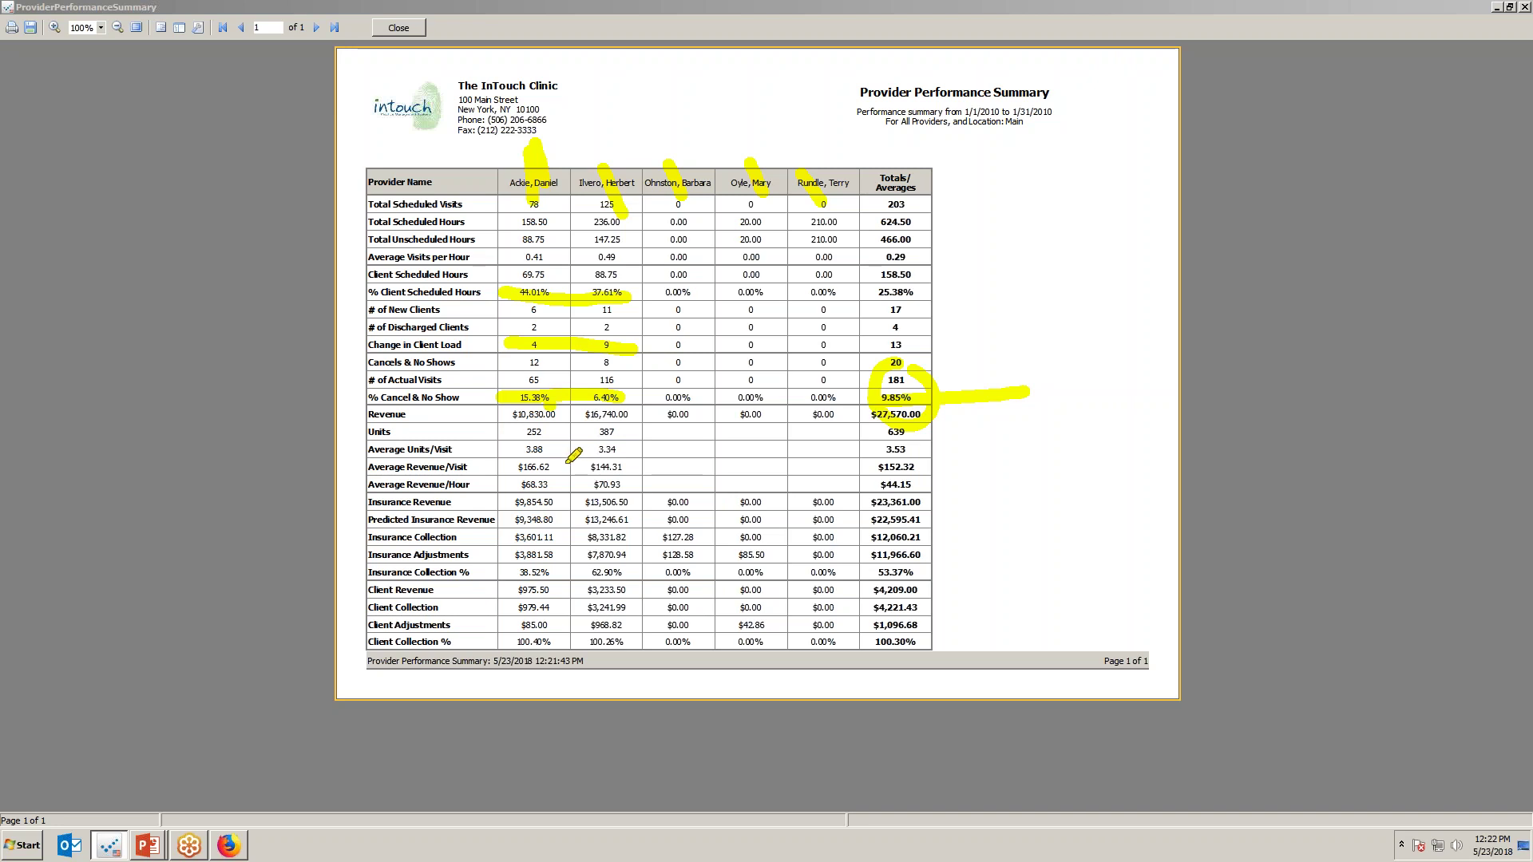
left_click_drag(506, 468, 659, 468)
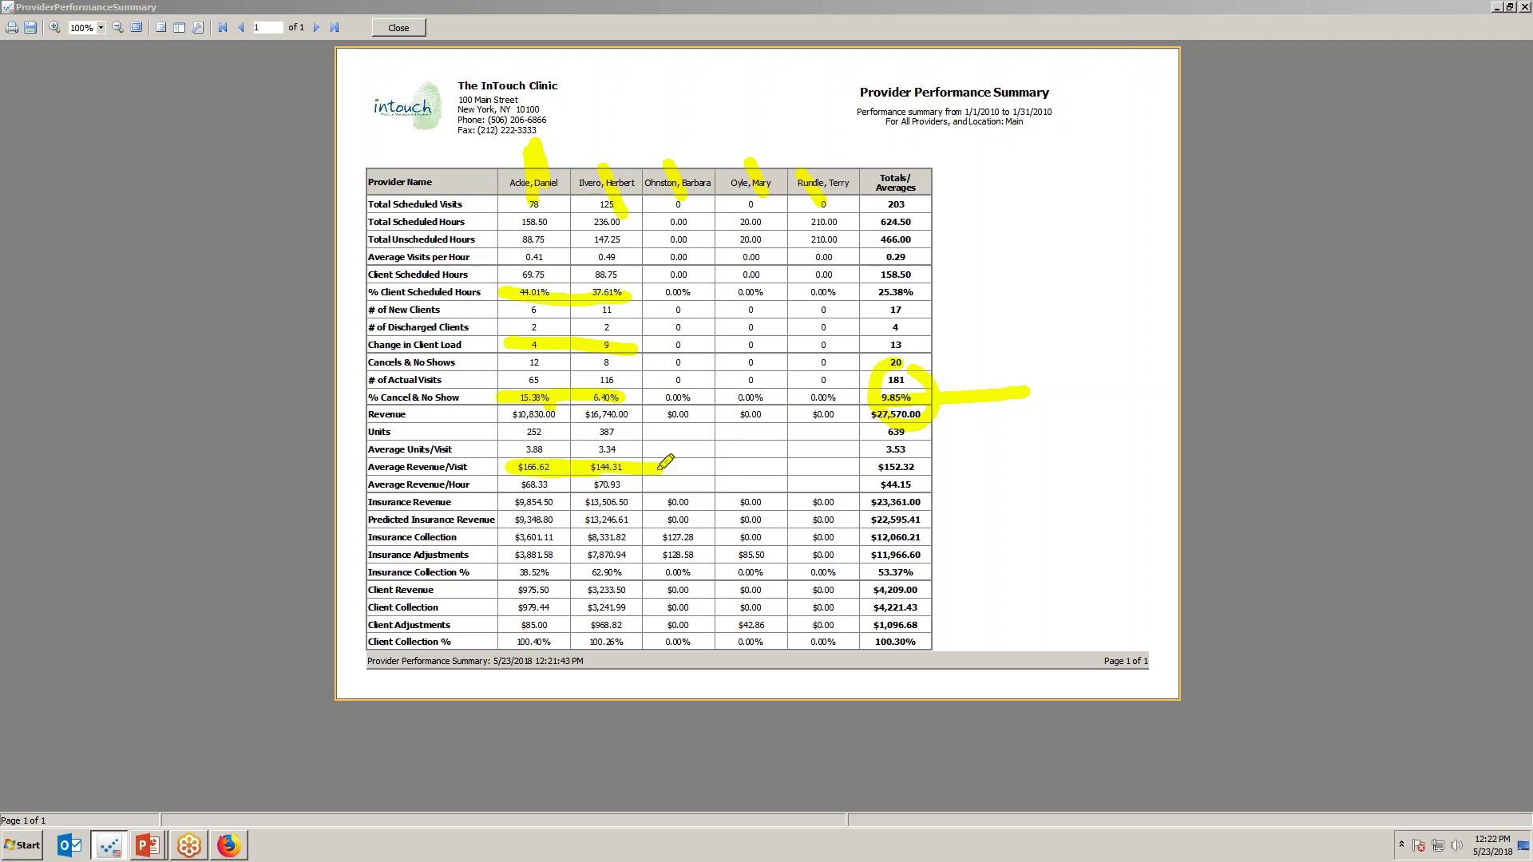
left_click(404, 32)
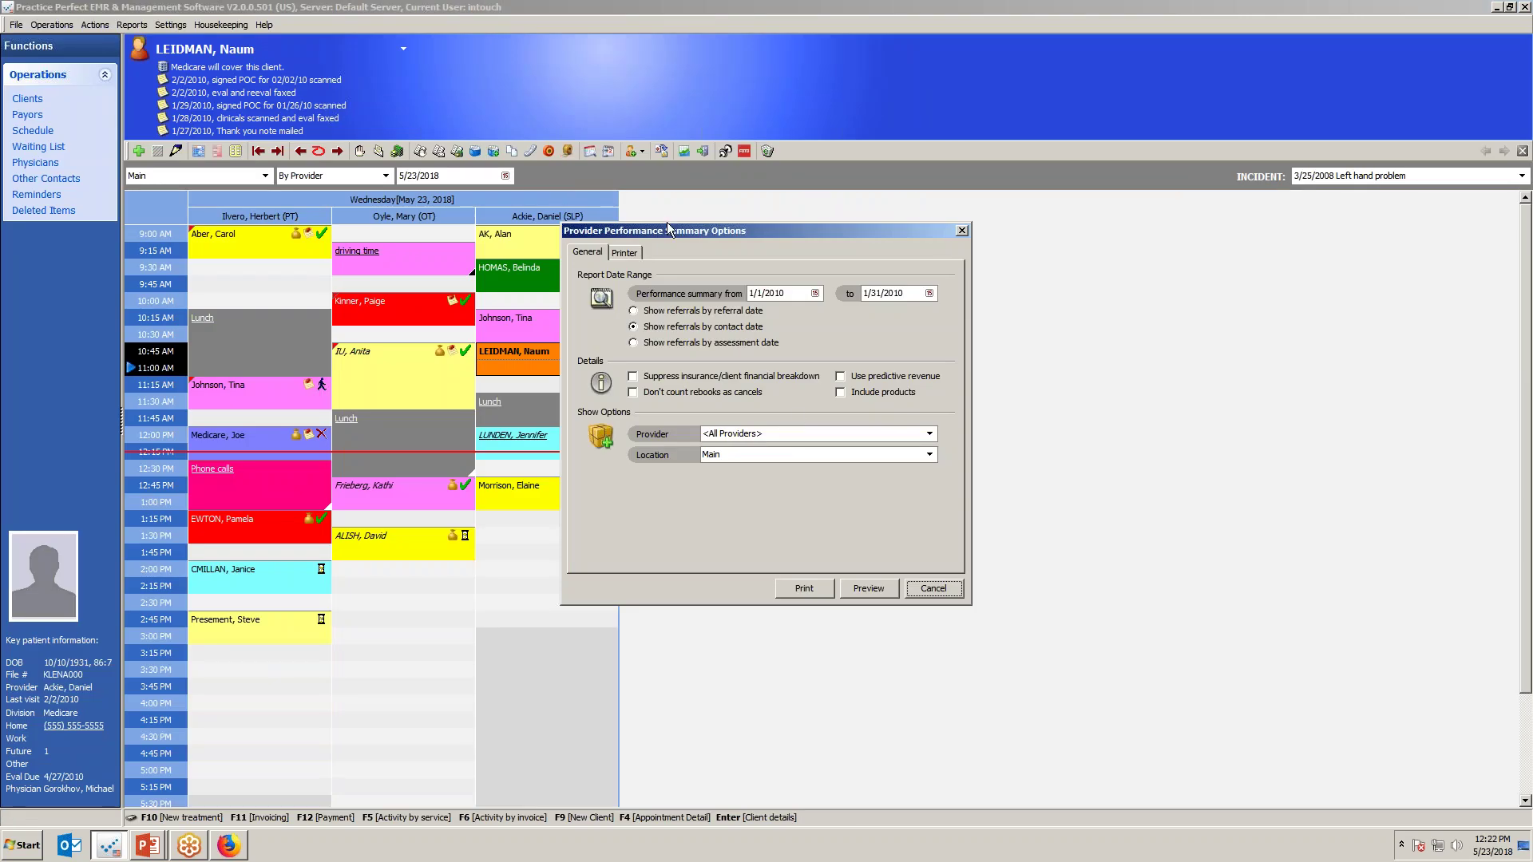
Cancel the summary options, dismiss the Reports list, and return to the cancellation patterns slide.
left_click(949, 588)
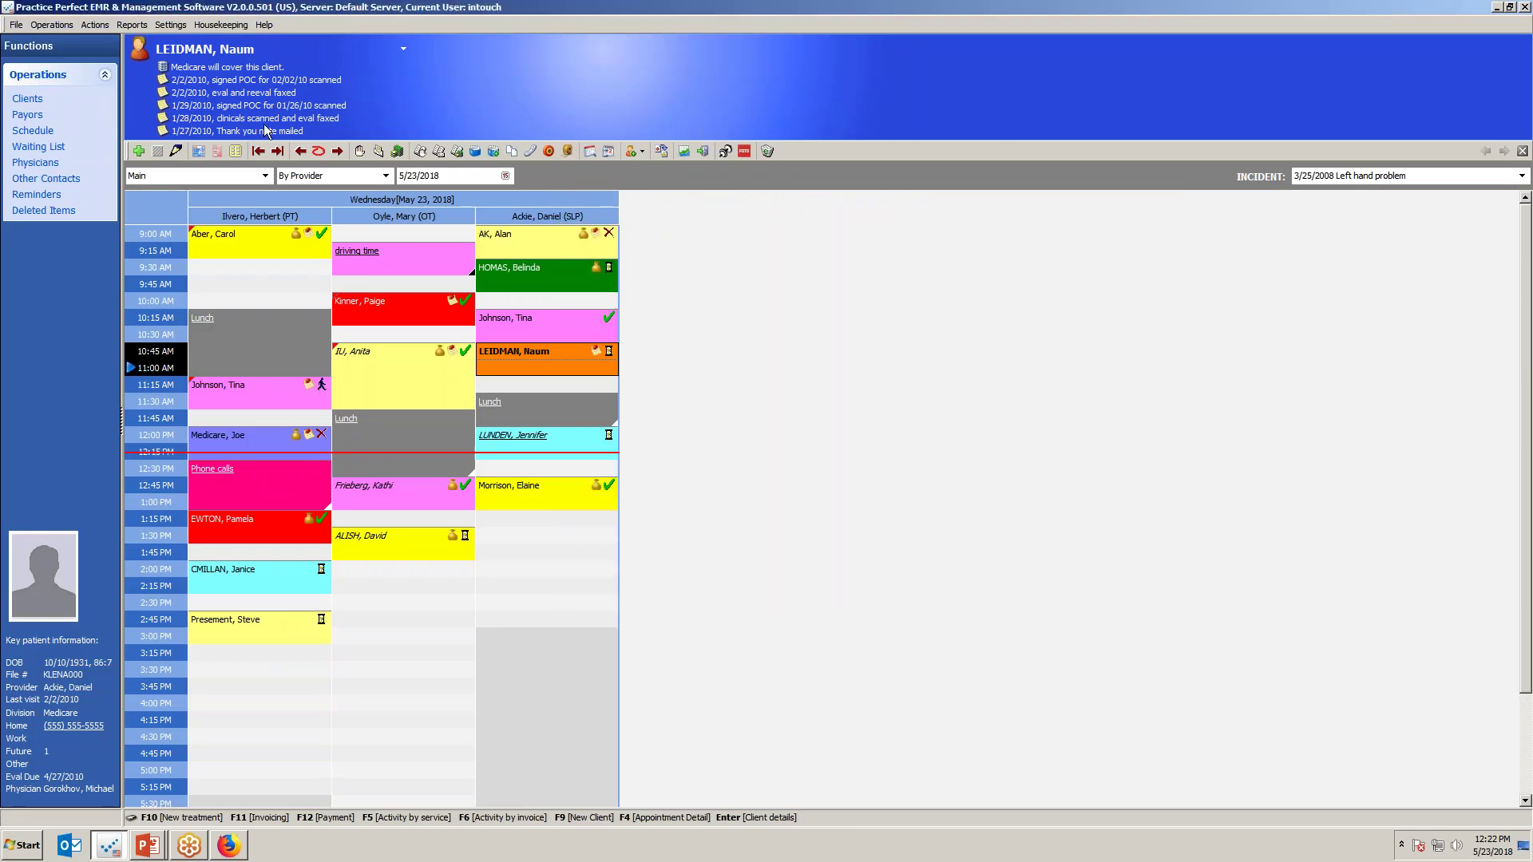
left_click(130, 25)
mouse_move(159, 61)
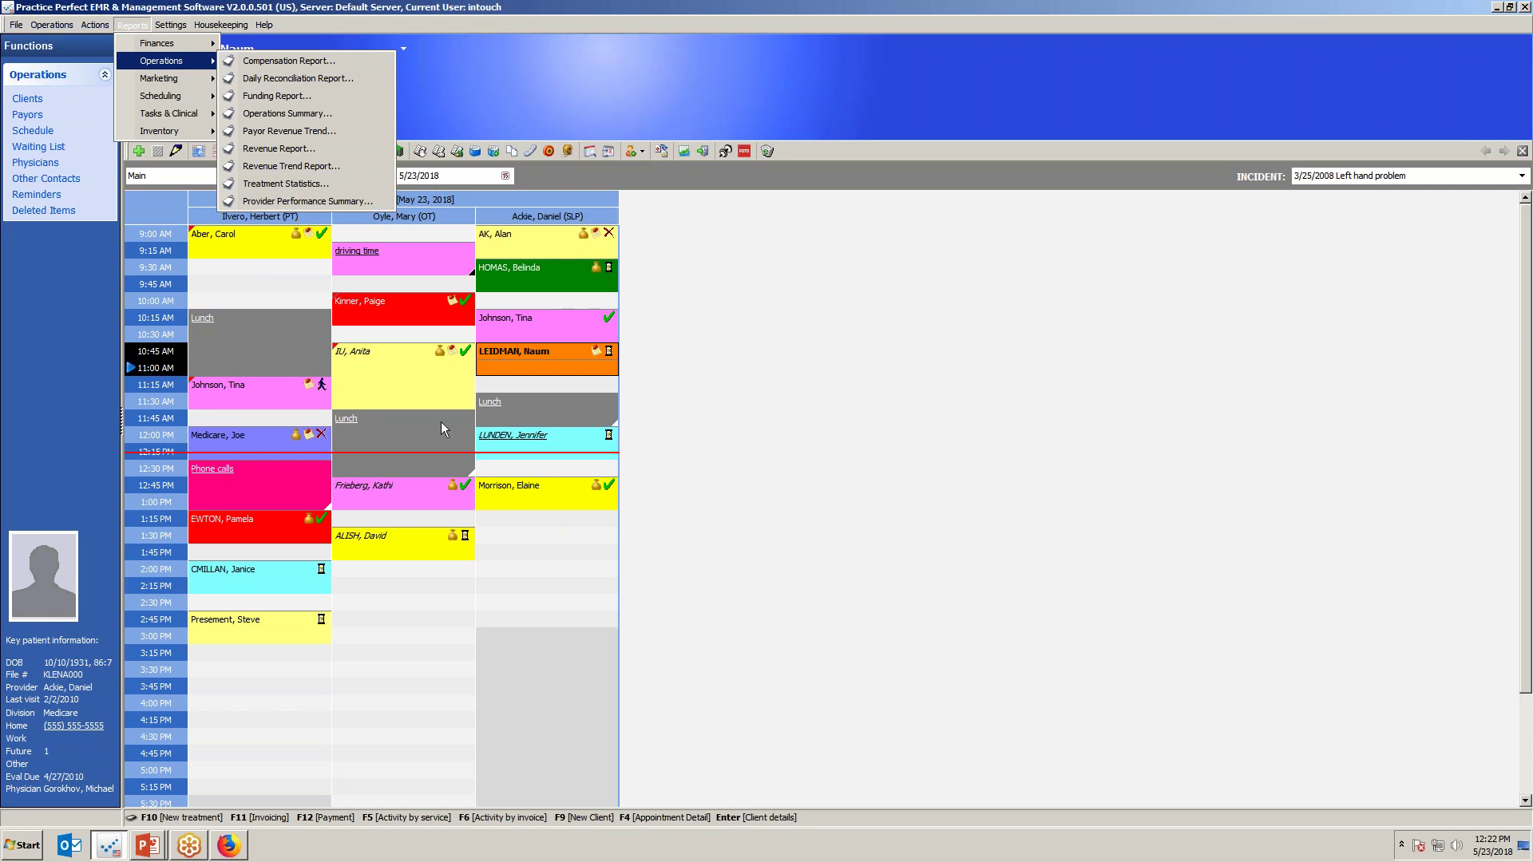
left_click(434, 605)
left_click(435, 606)
key("alt+Tab")
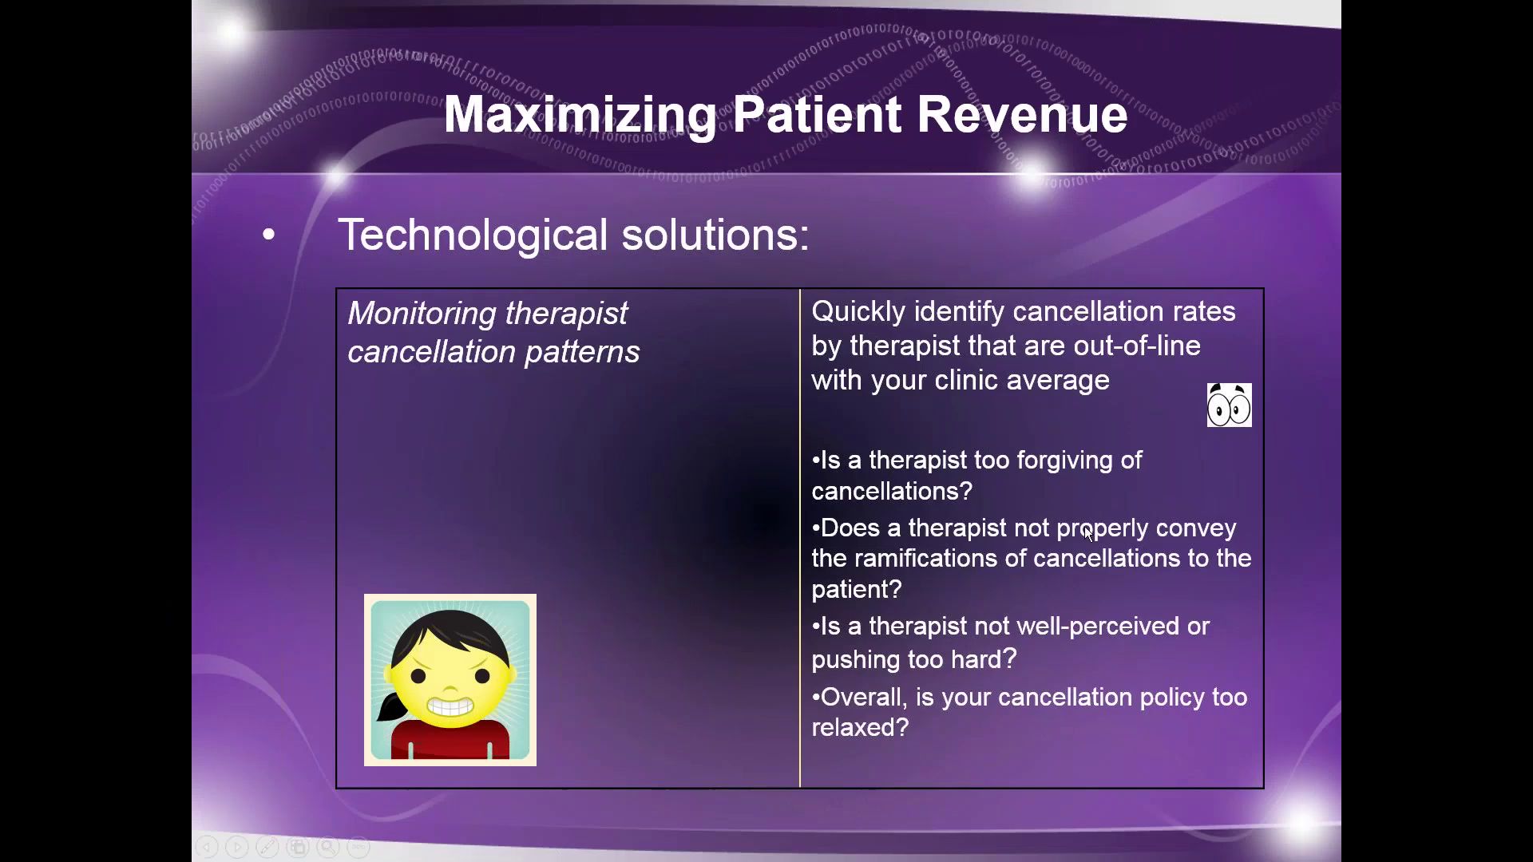
Show the quick rebooking of cancellations slide, then return to the May 23, 2018 schedule.
left_click(749, 394)
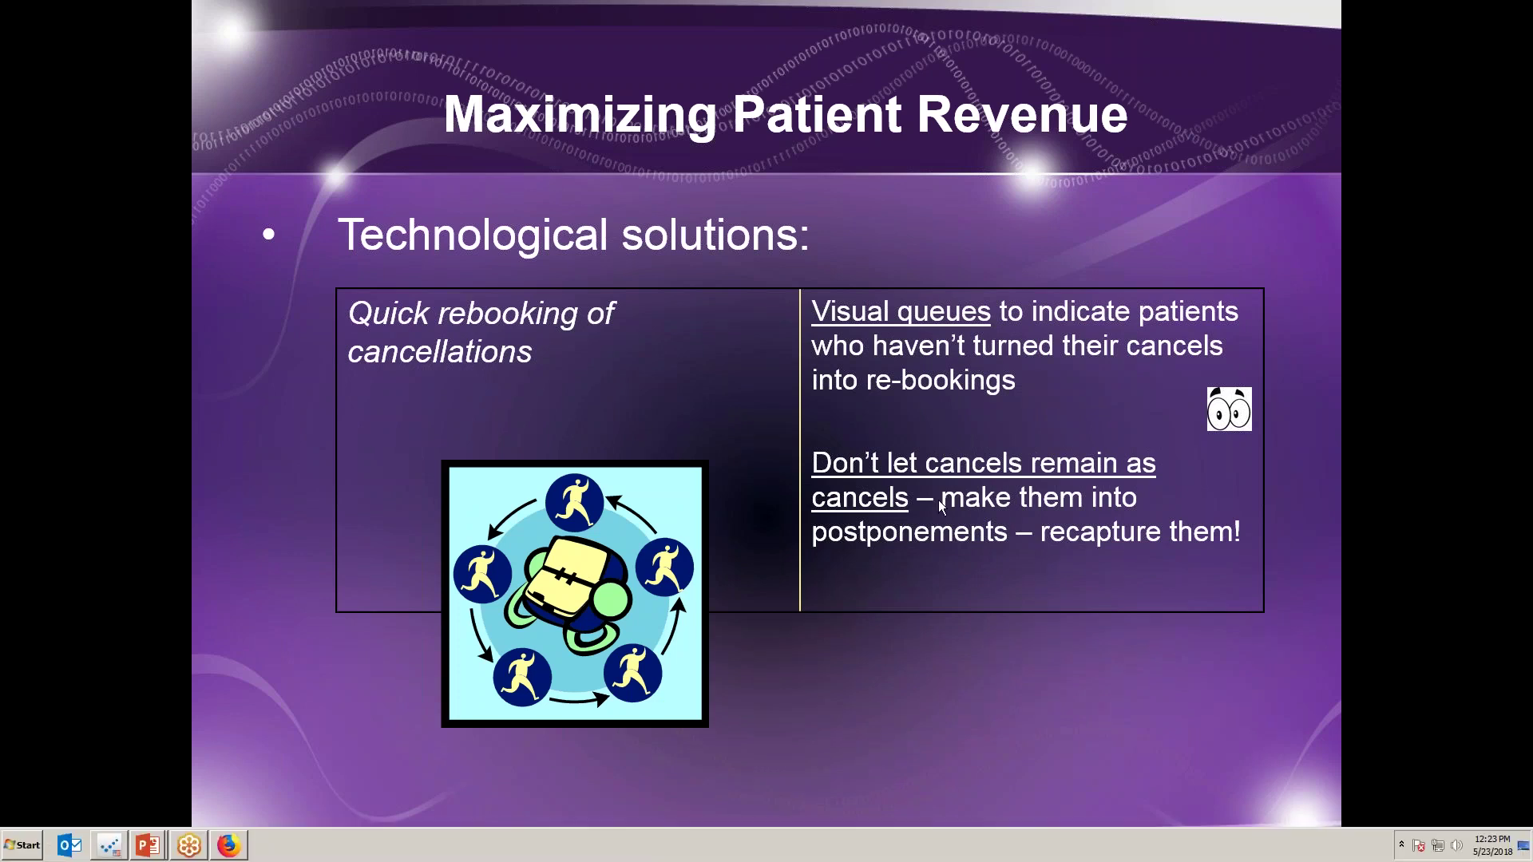
left_click(111, 850)
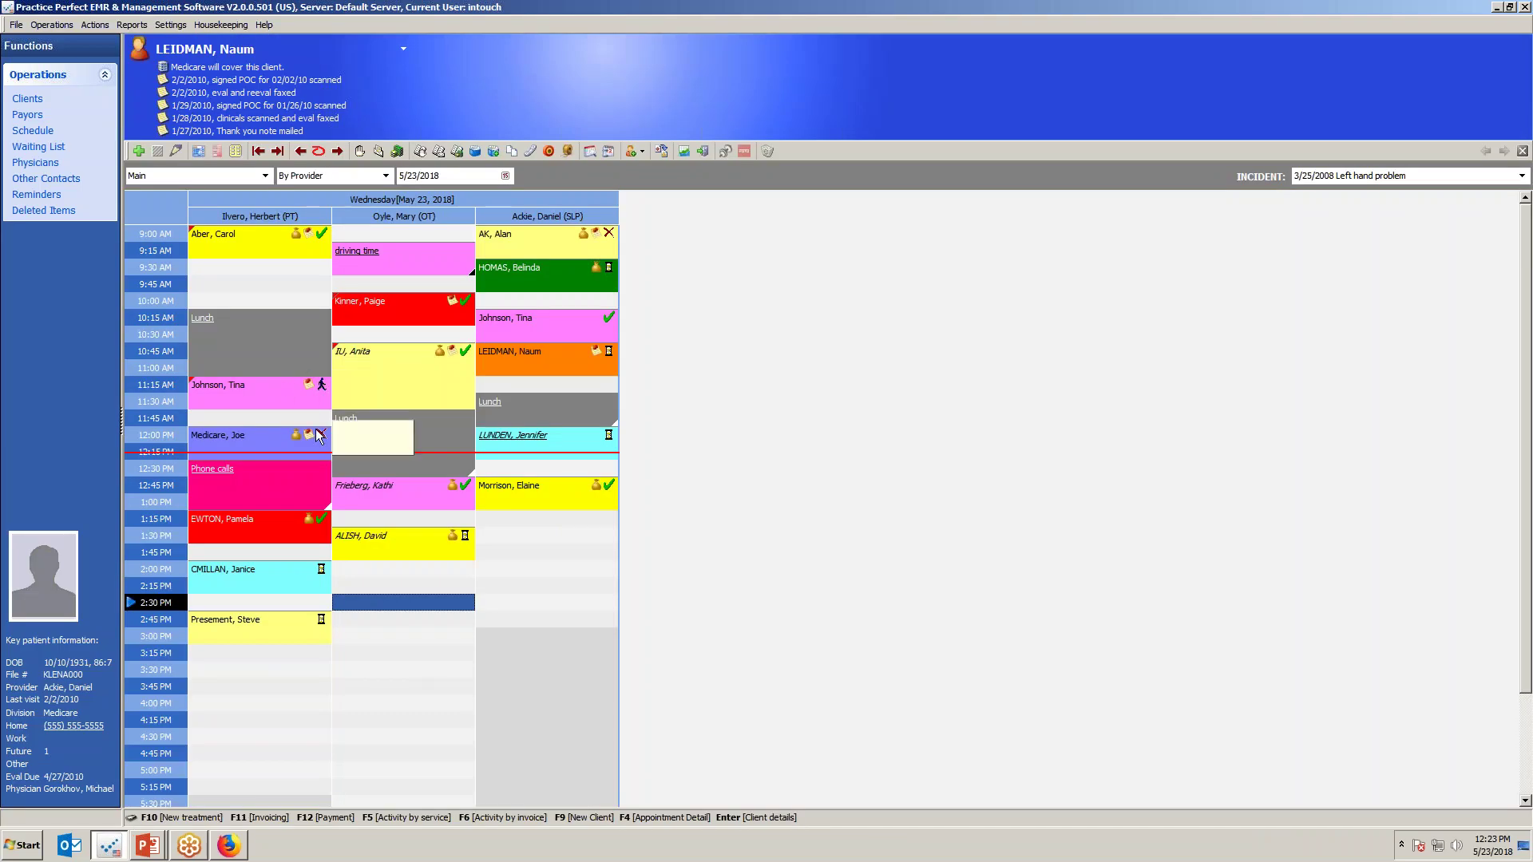
Set the green 9:30 AM appointment's status to Rebook with the note 'testing'.
left_click(609, 272)
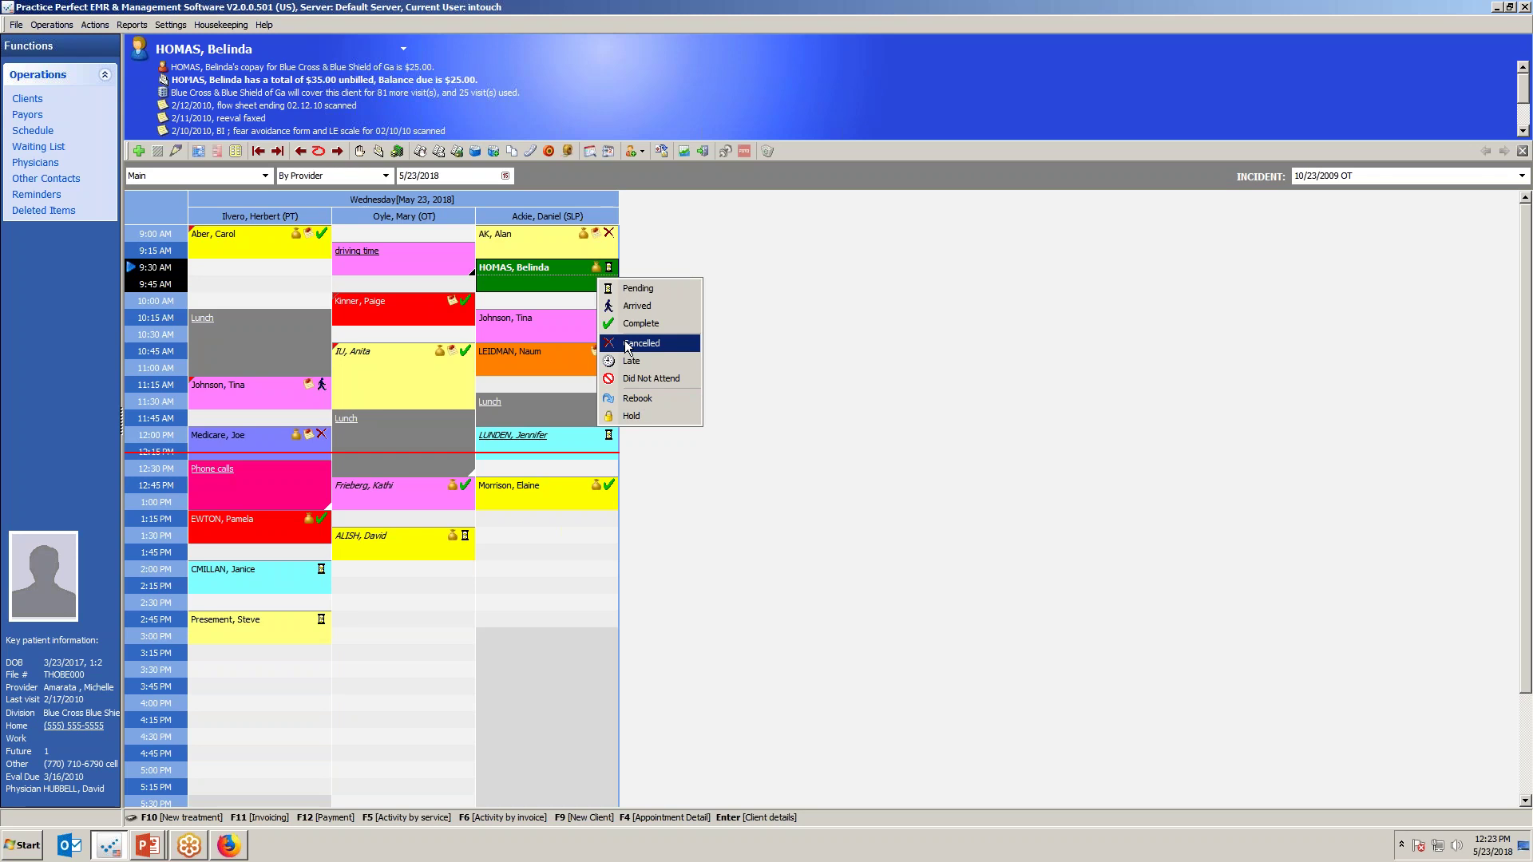
left_click(643, 399)
type("testing")
left_click(851, 539)
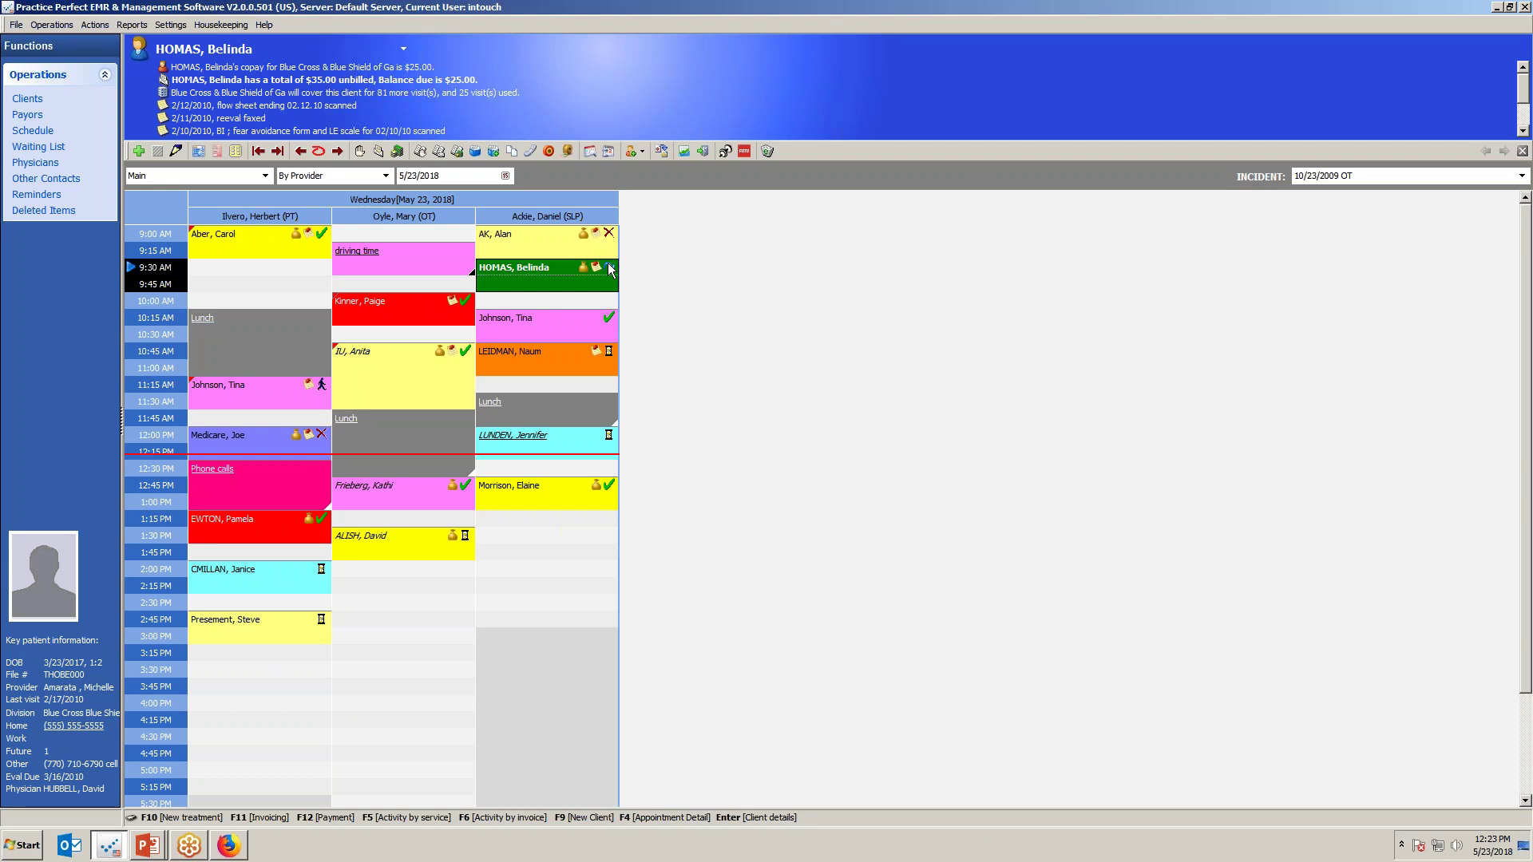
Confirm the appointment stays Rebook, then advance to the 'Where technology maybe should not be used?' slide.
left_click(610, 268)
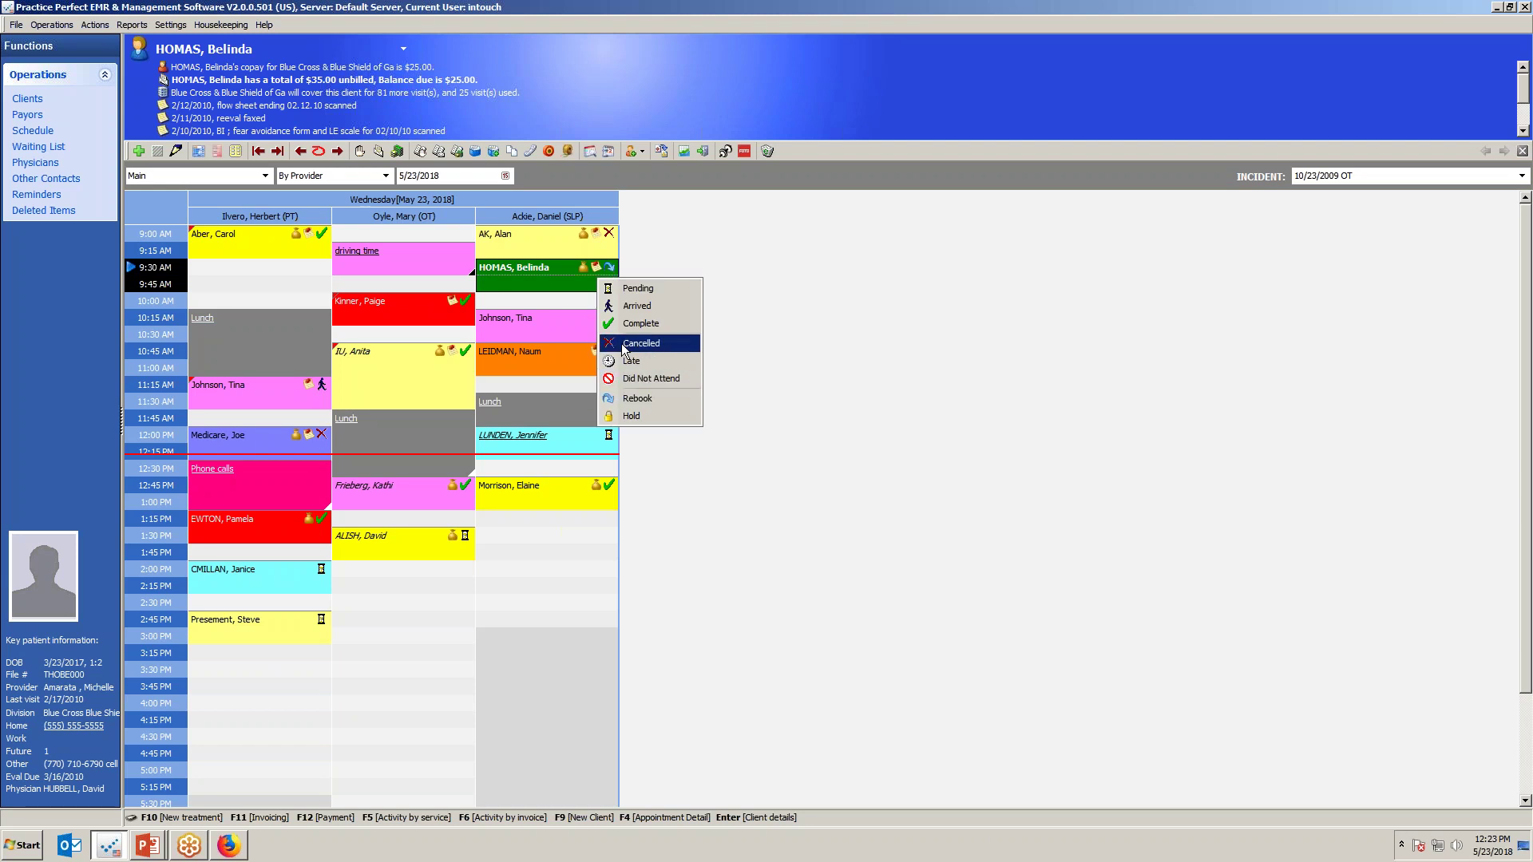
left_click(637, 400)
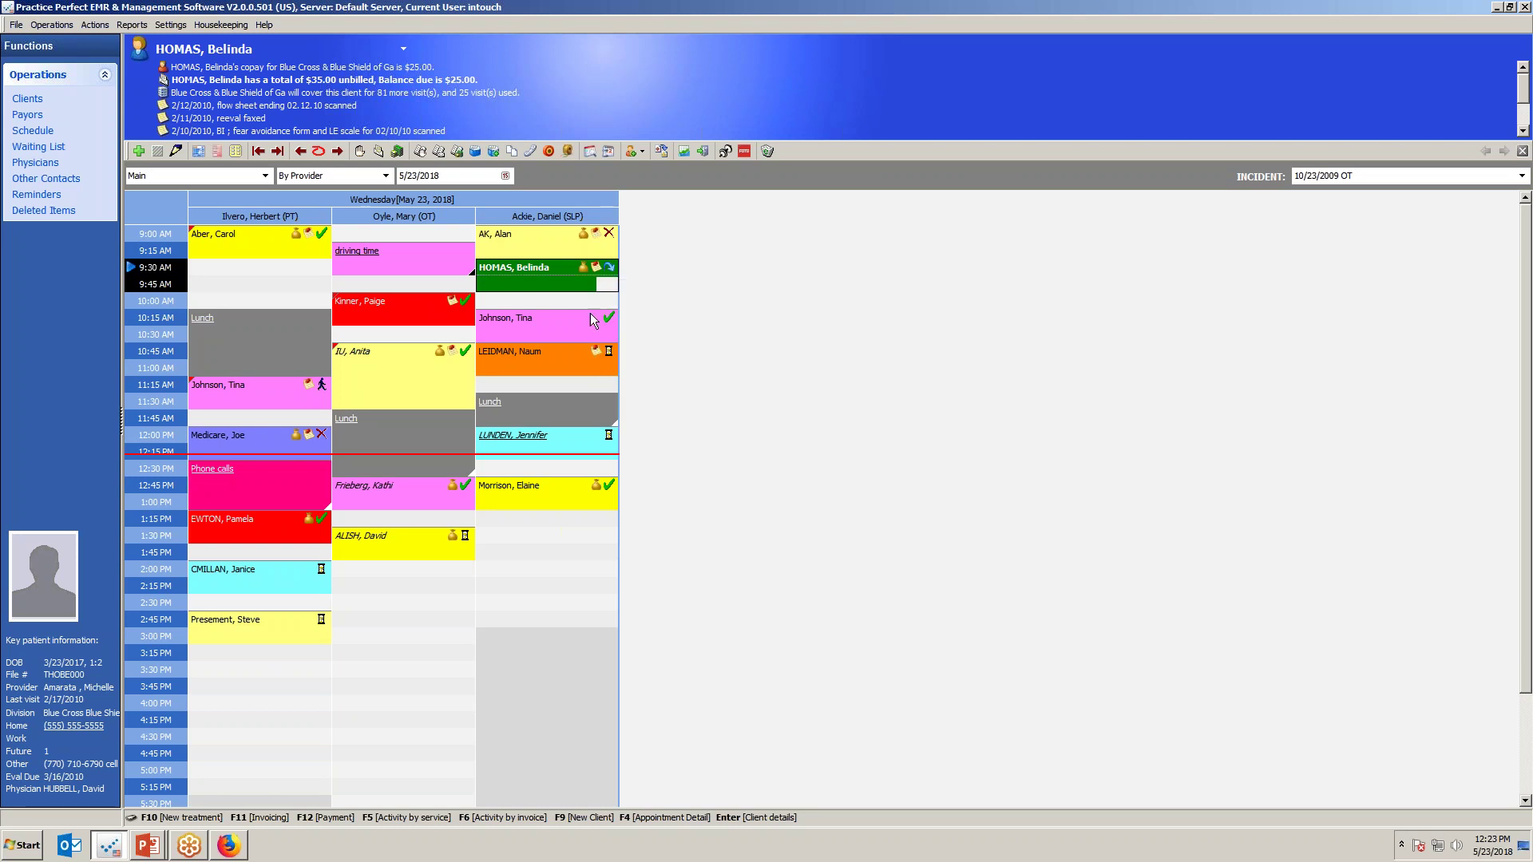
left_click(559, 281)
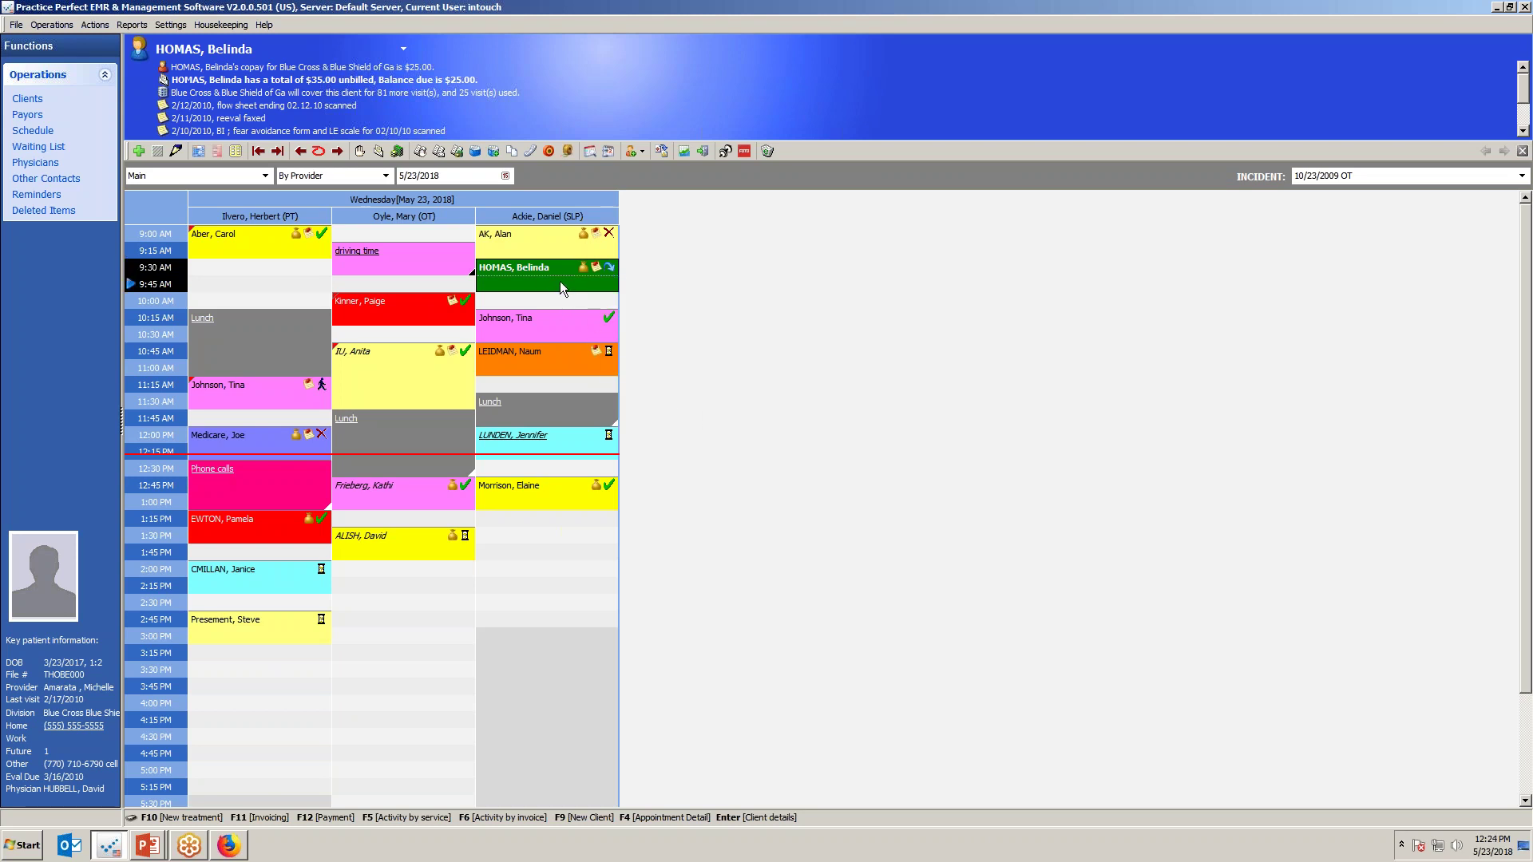
left_click(606, 272)
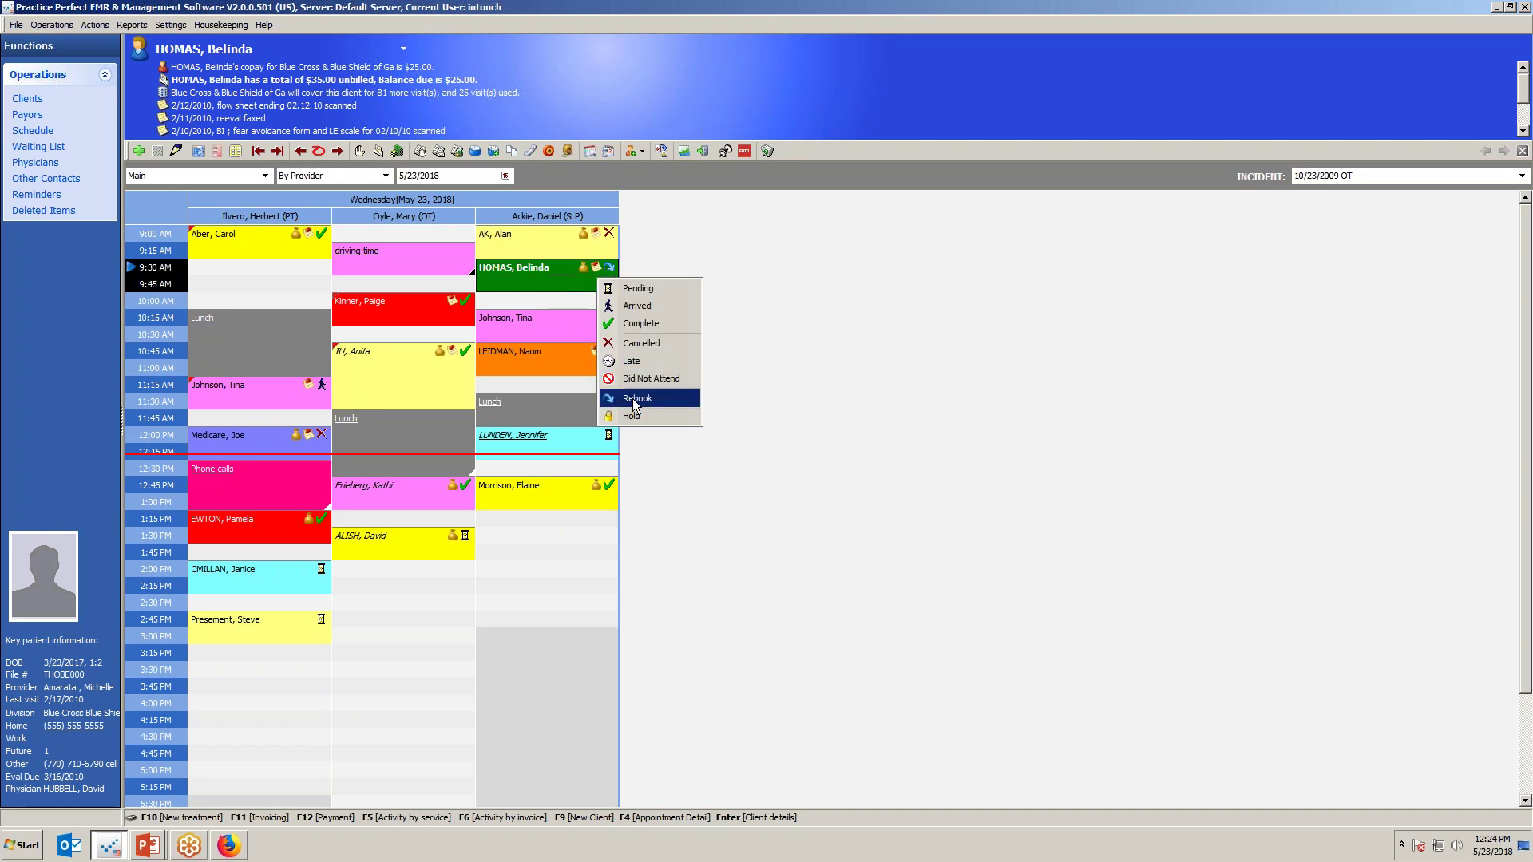
left_click(640, 323)
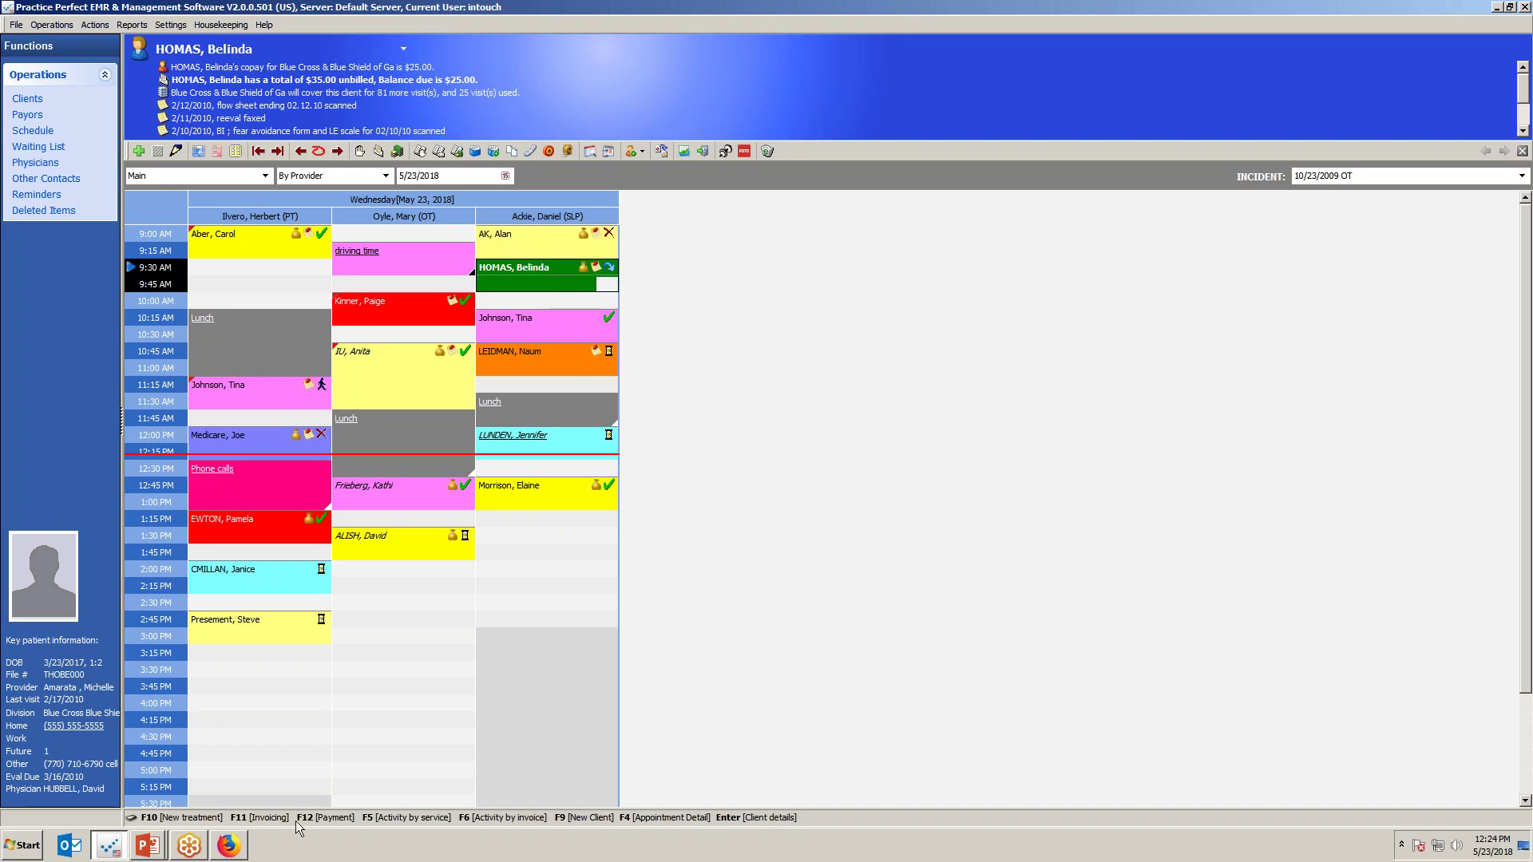
key("alt+Tab")
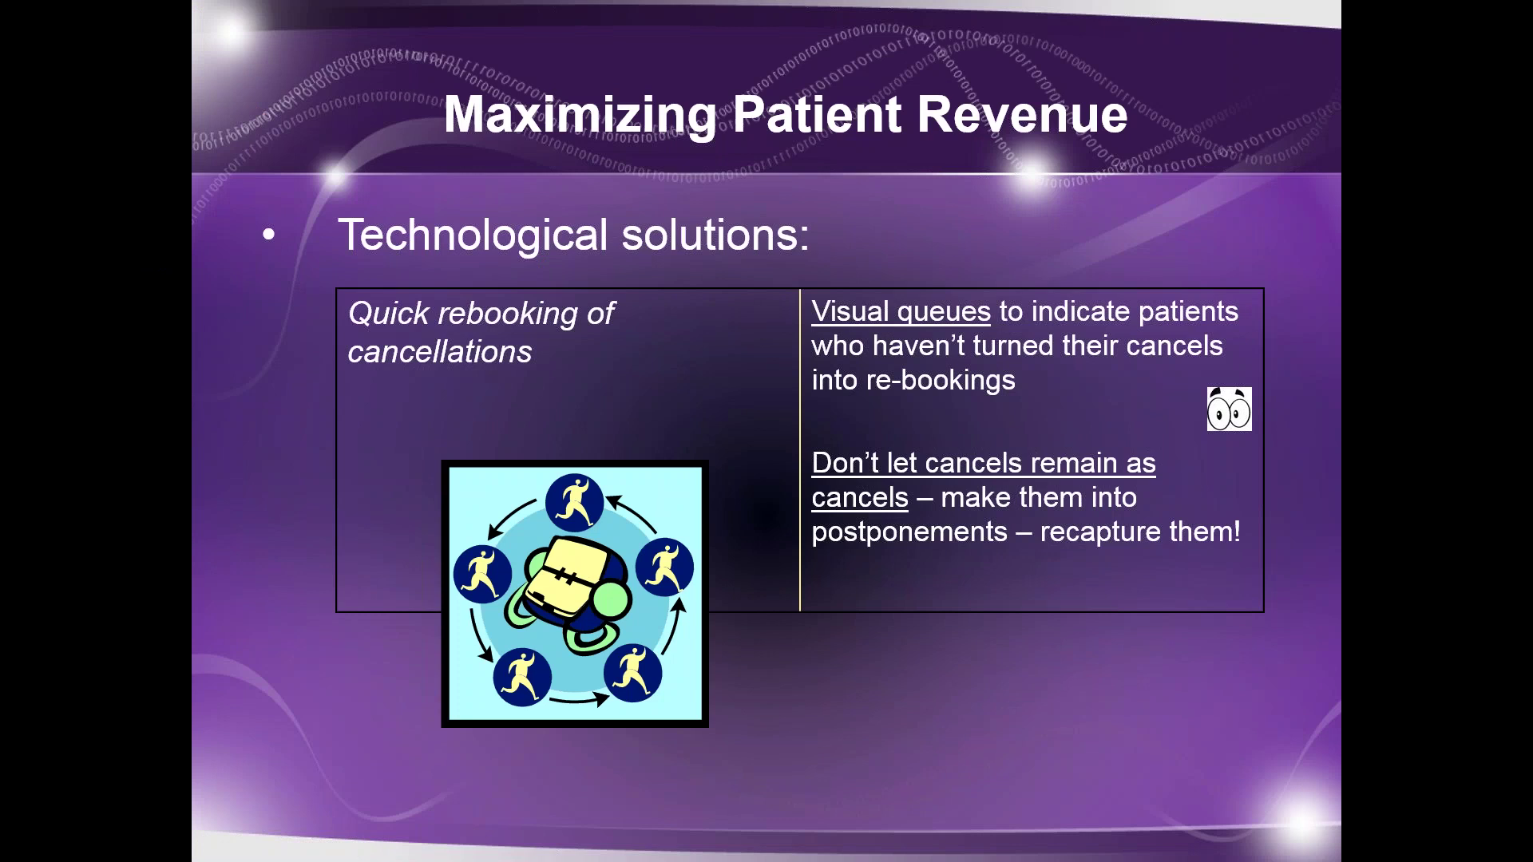
key("Right")
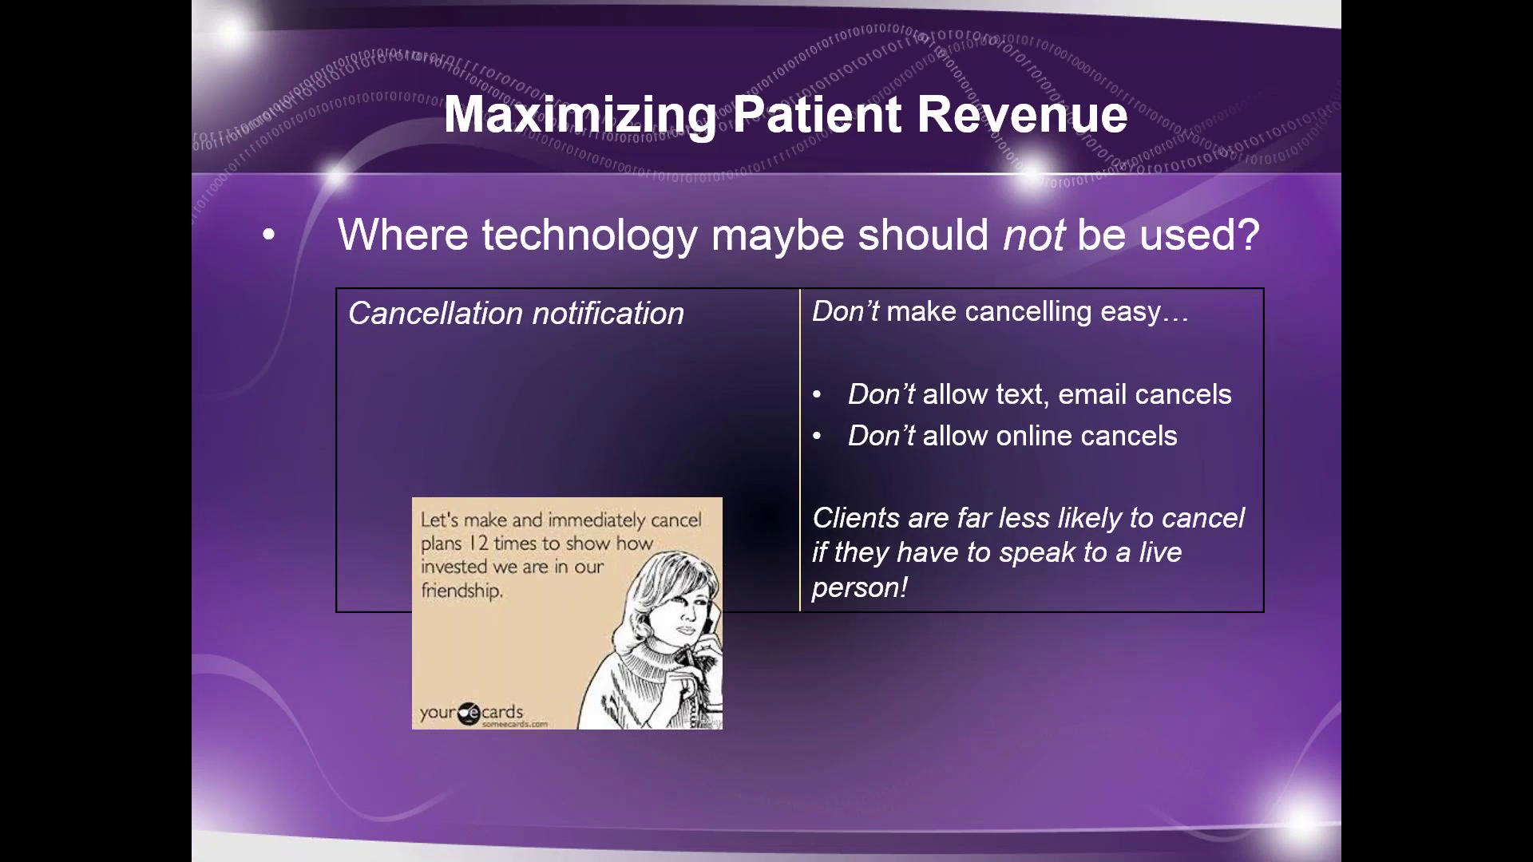
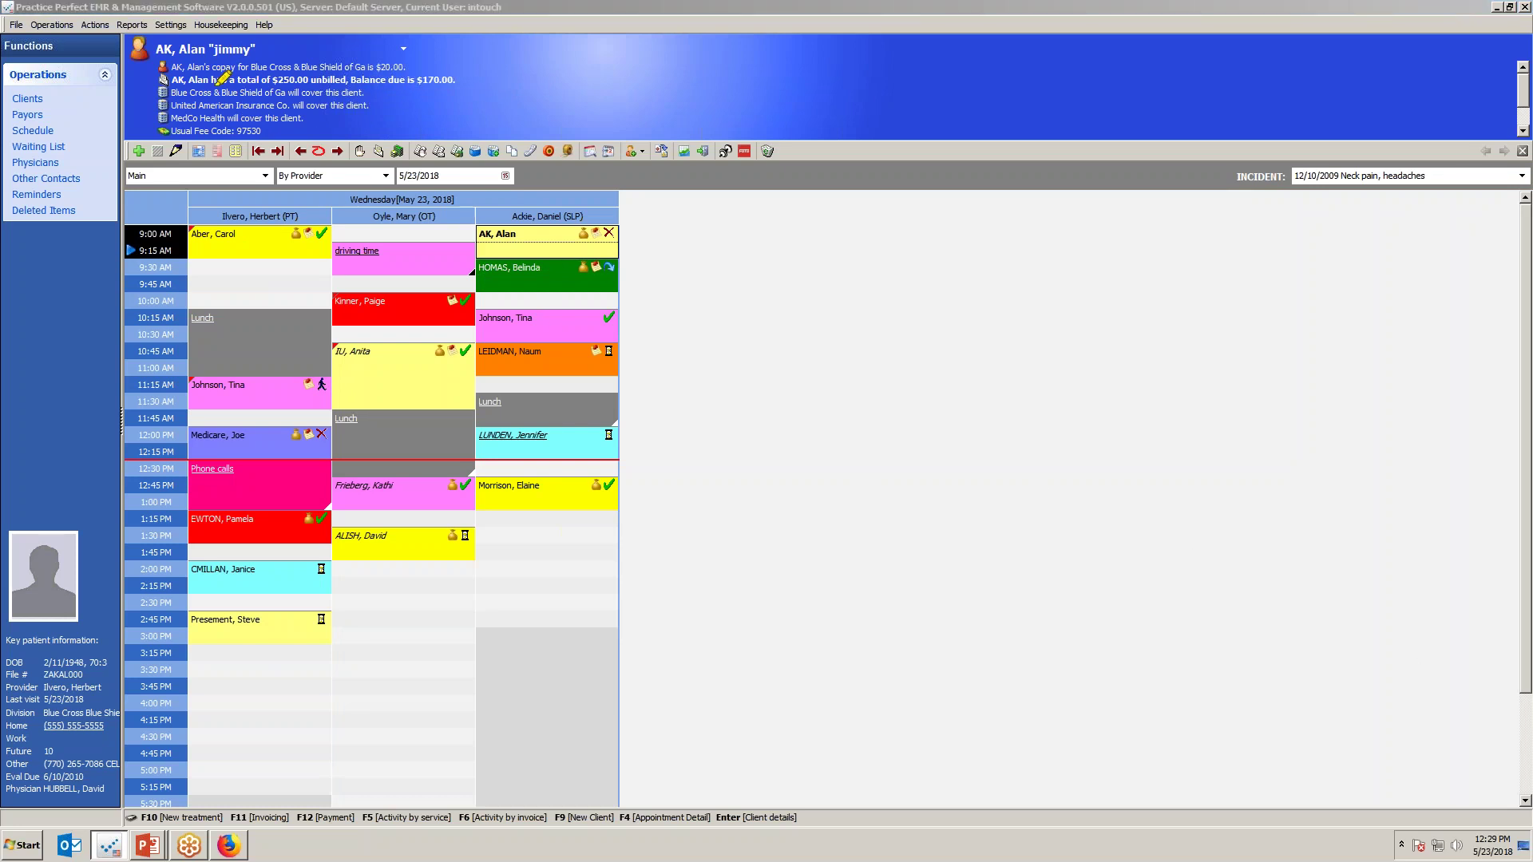
Show the 9:00 AM client's Mutual of Omaha alert, then load the 9:30 AM SLP client's alerts.
left_click(264, 244)
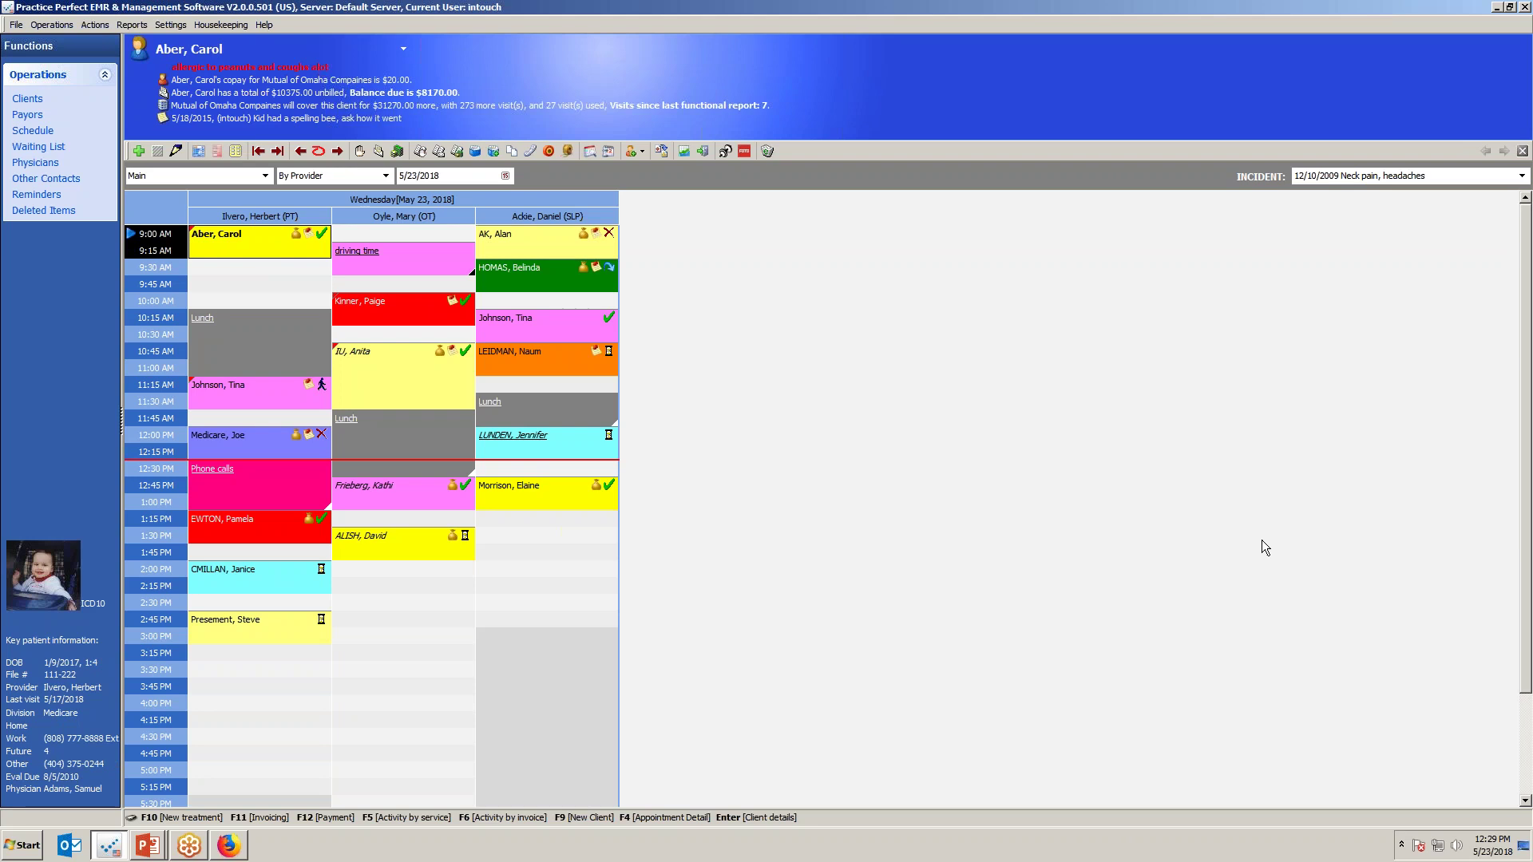
left_click_drag(147, 108, 607, 107)
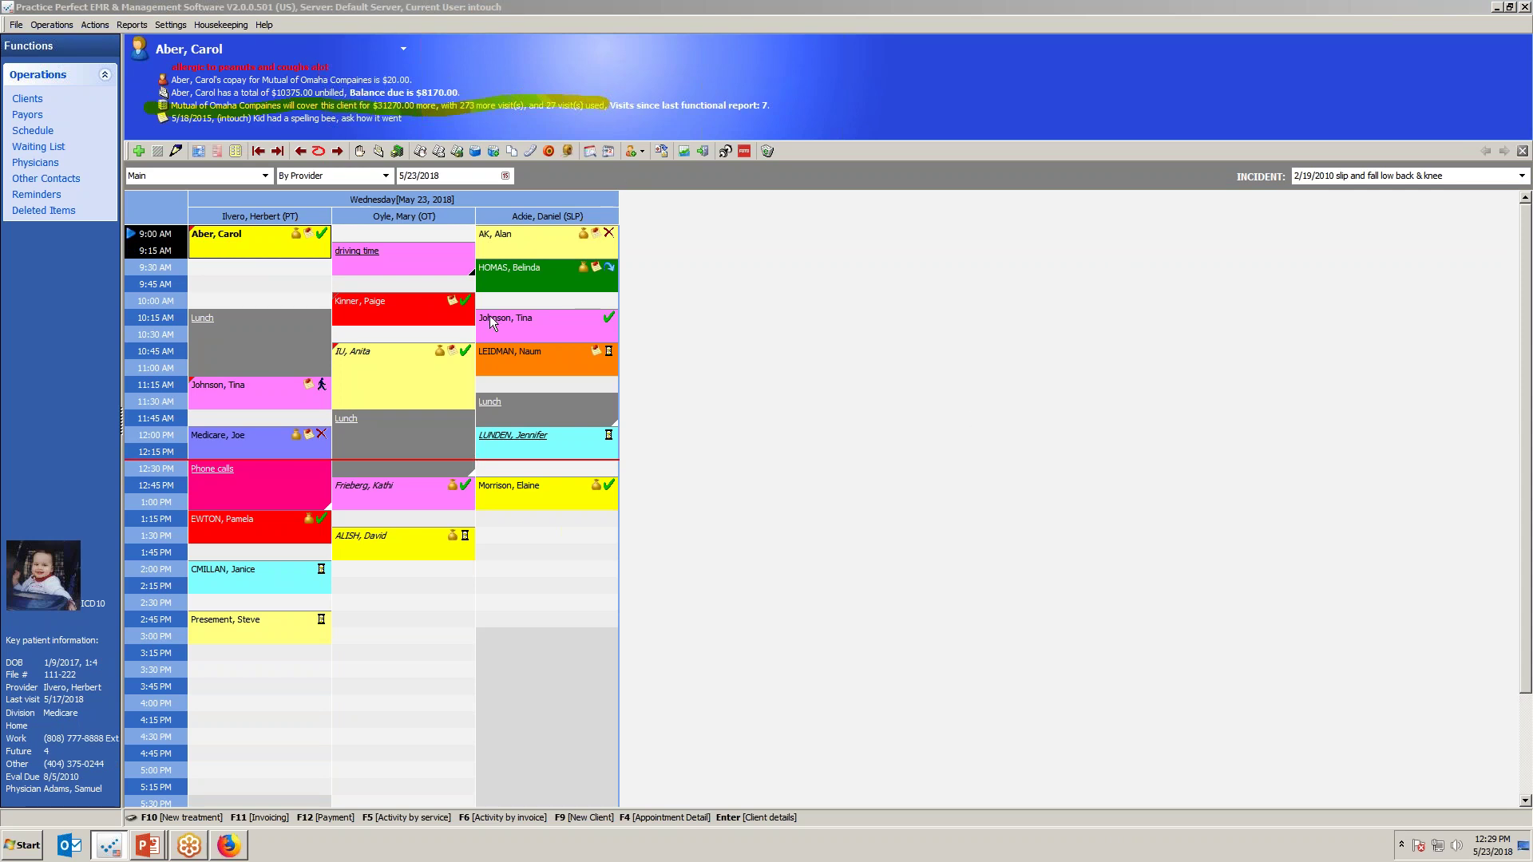
left_click(501, 285)
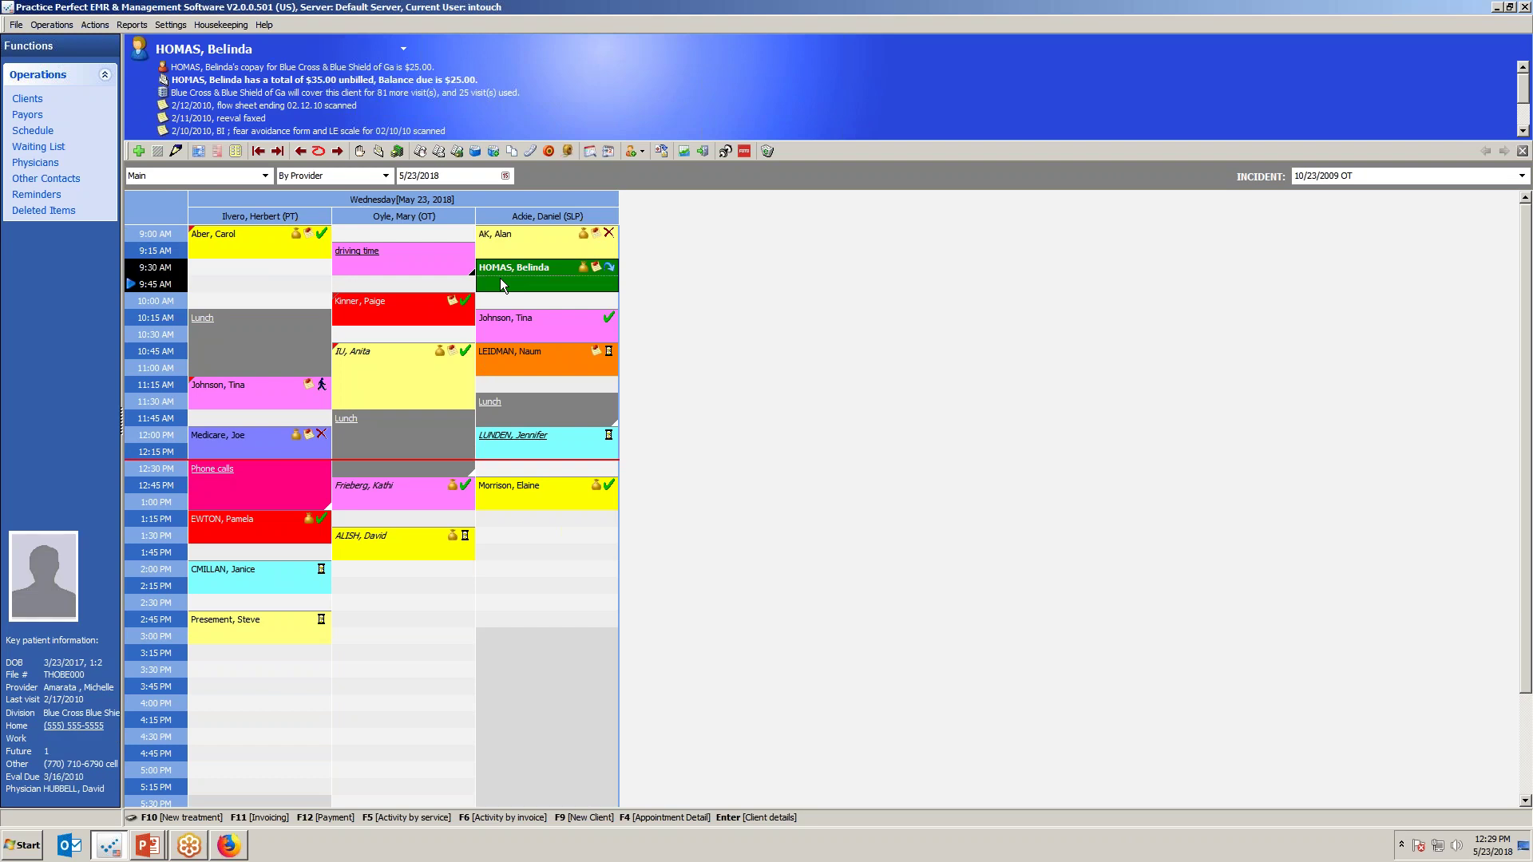
Open the 5/2/2018 PT incident's billing rules and add a new Aetna rule.
double_click(500, 279)
left_click(392, 170)
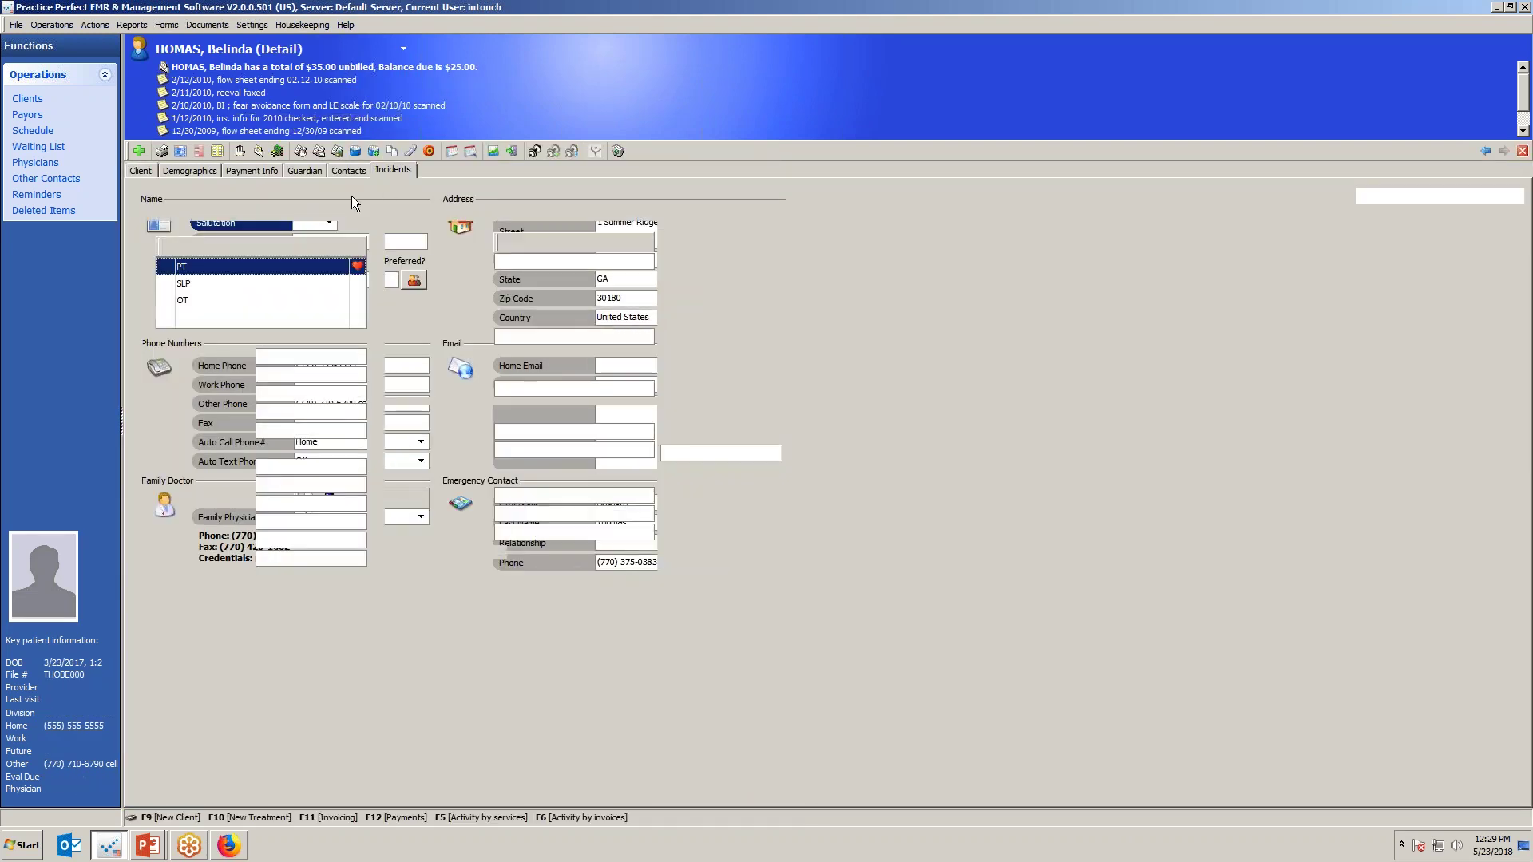
left_click(316, 200)
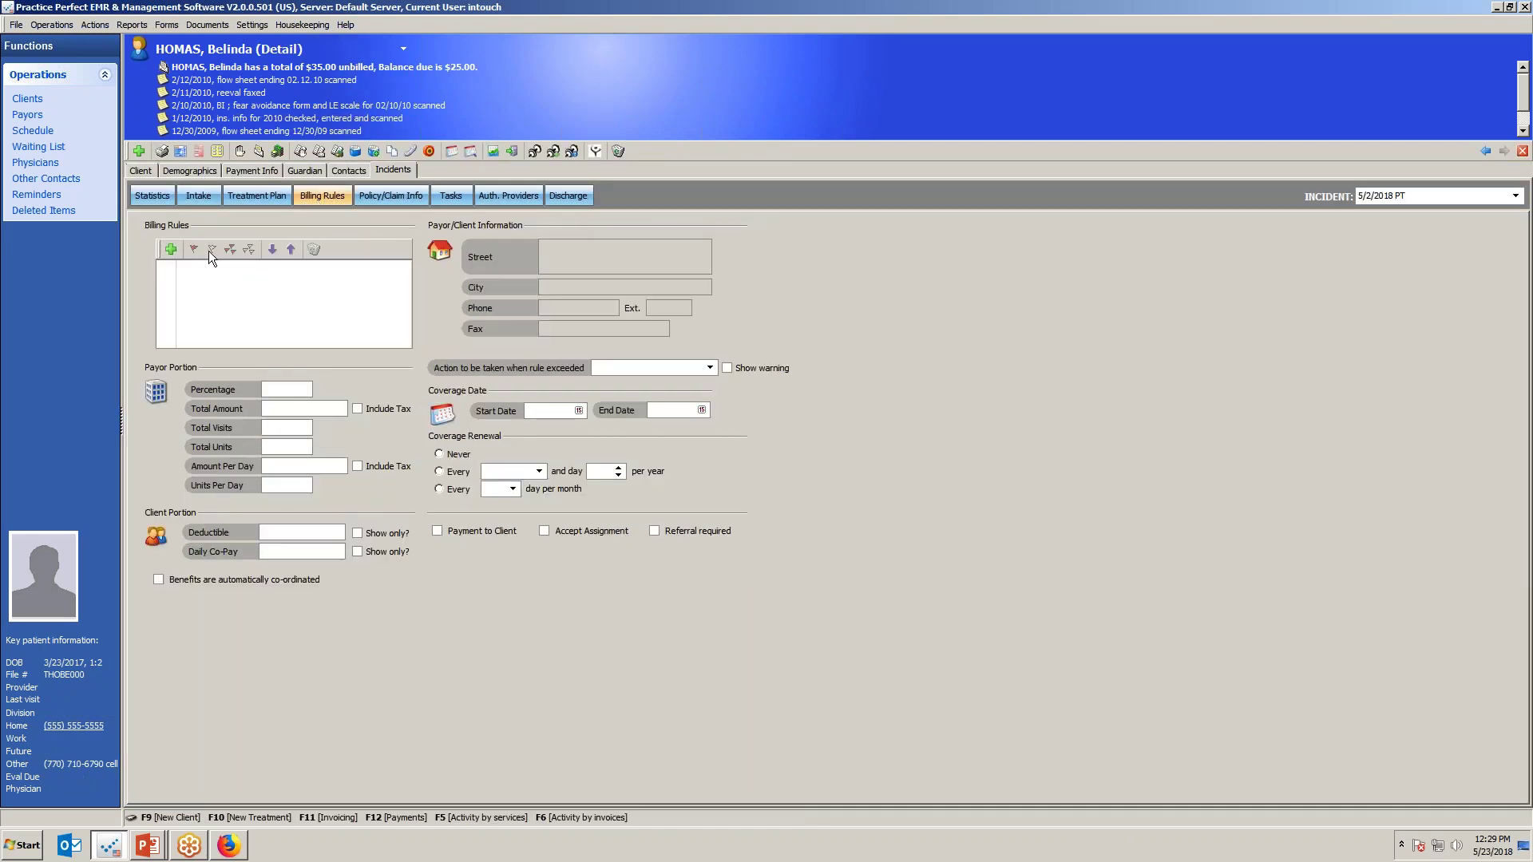
left_click(168, 249)
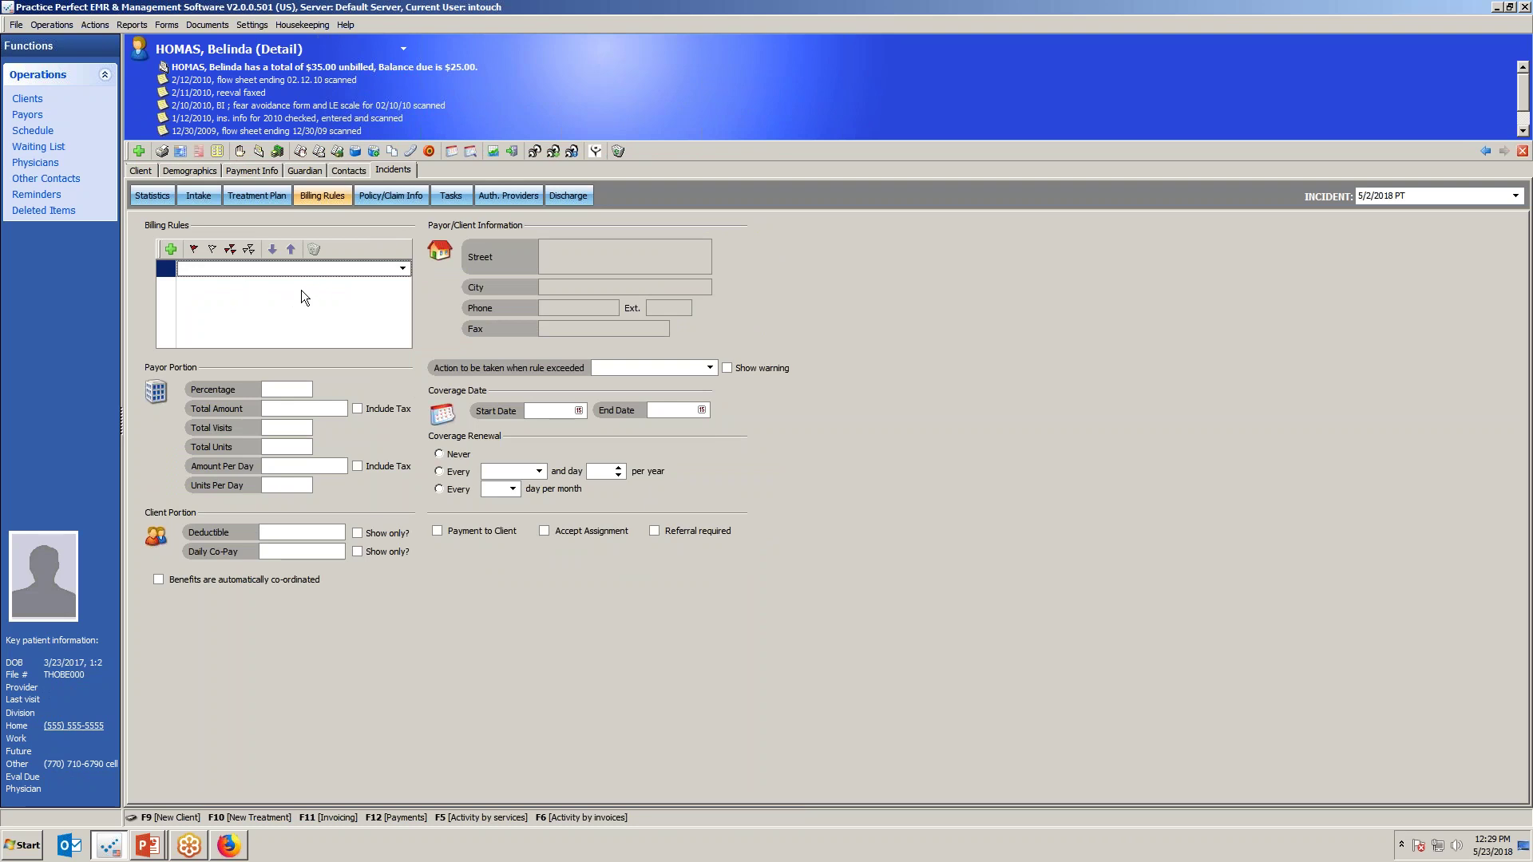
left_click(403, 270)
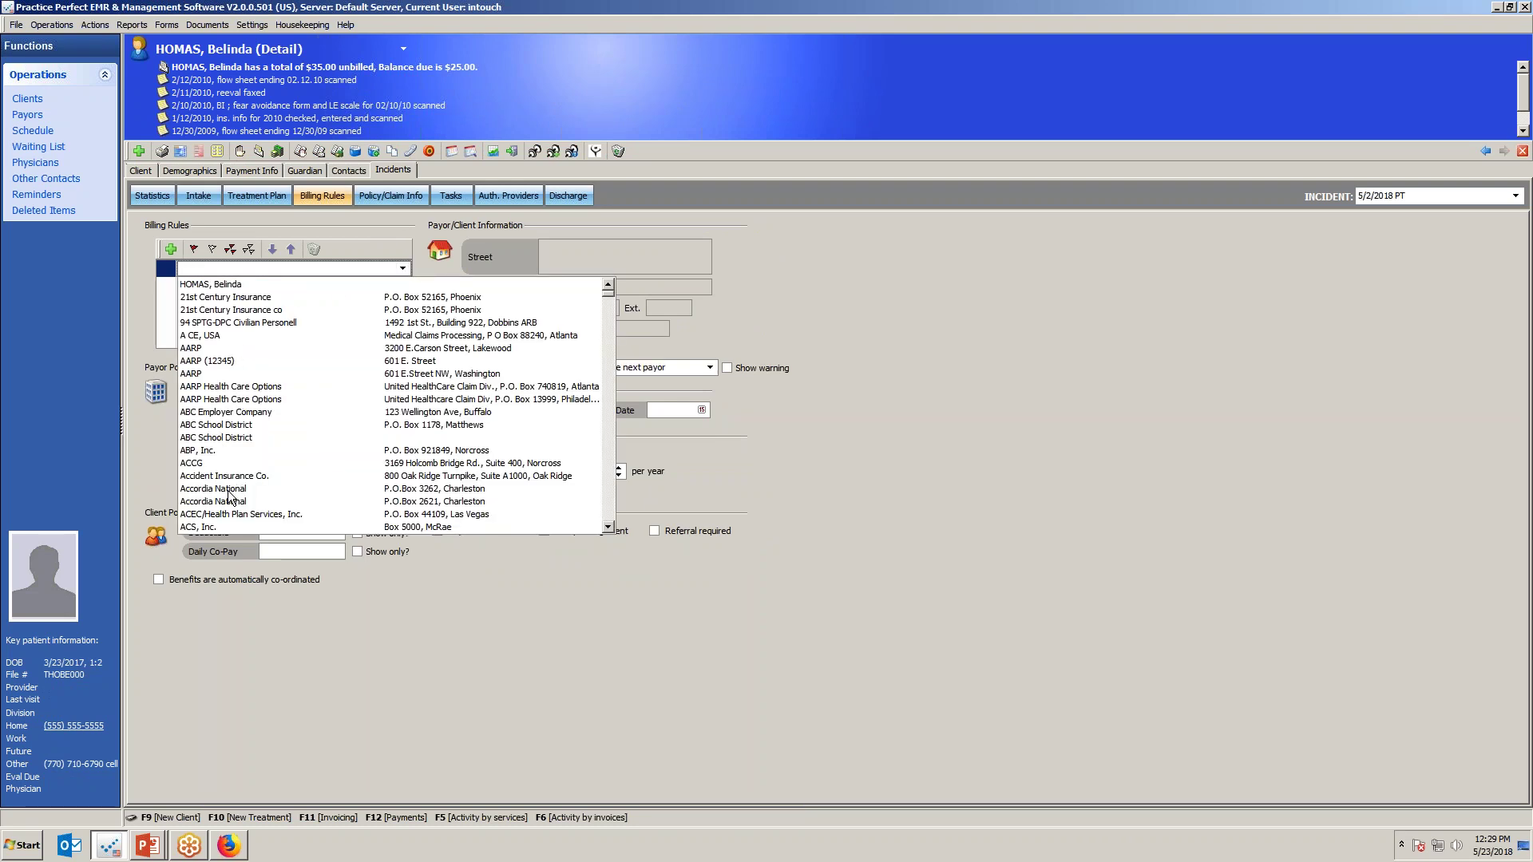
scroll(232, 496, "down", 5)
left_click(208, 415)
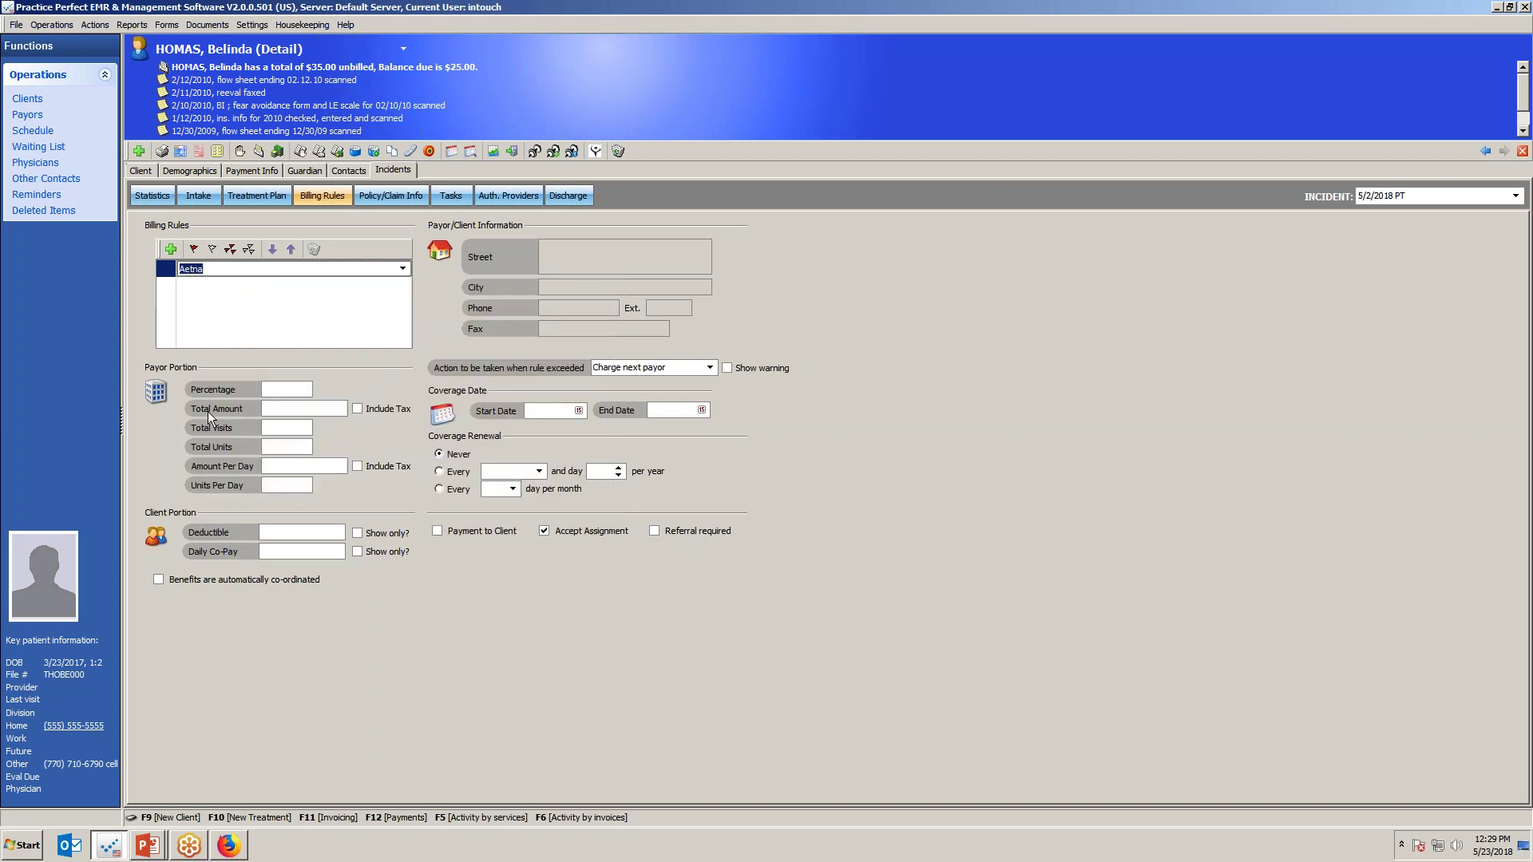
Give the Aetna rule a $5,000.00 total, 50 visits and end date 6/30/2018.
left_click(295, 413)
type("50000")
key("Tab")
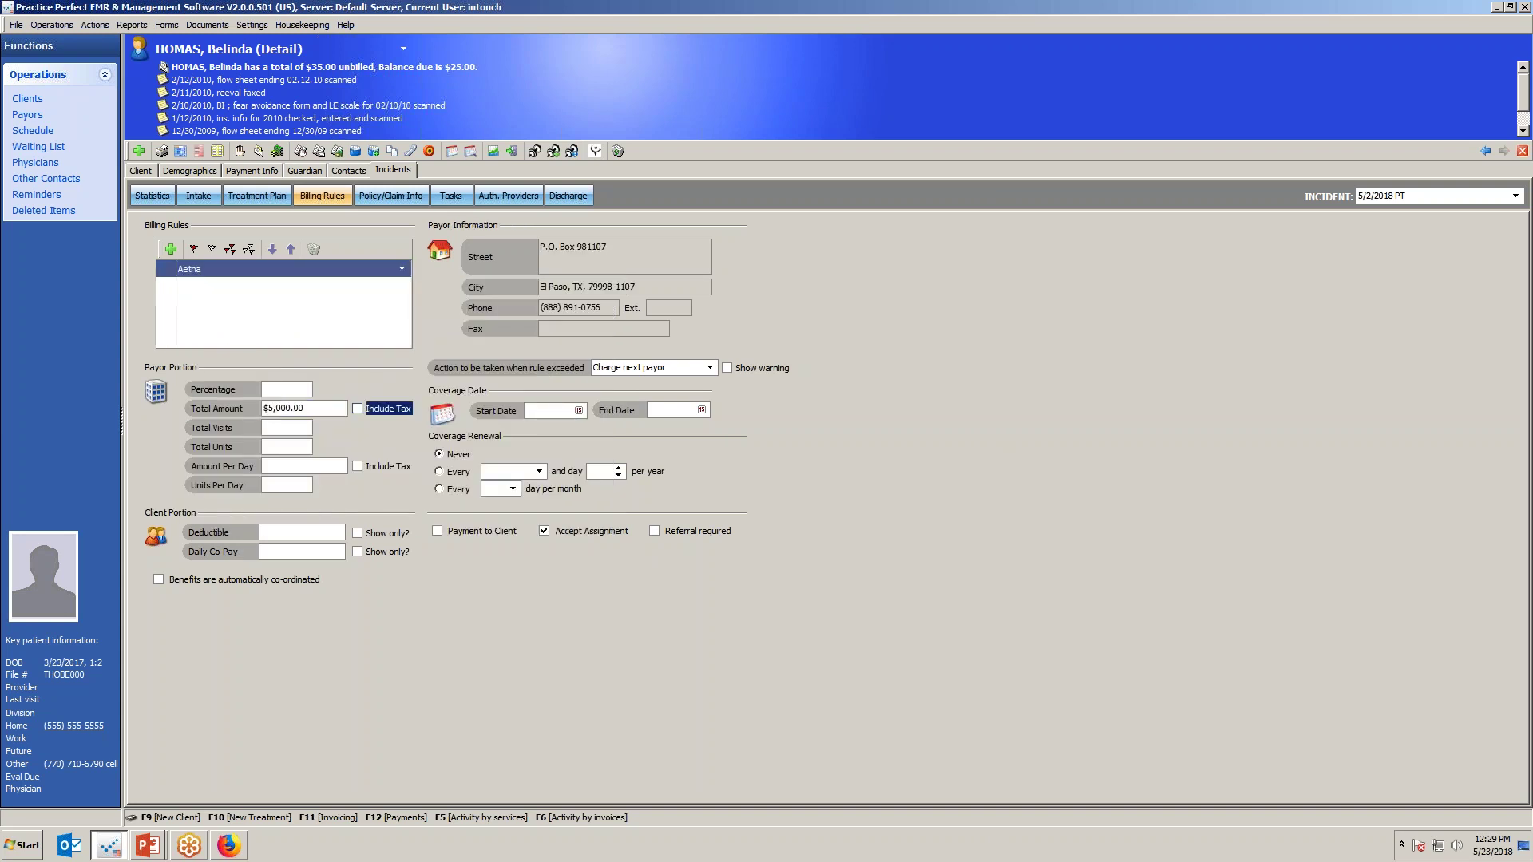
left_click(280, 427)
type("50")
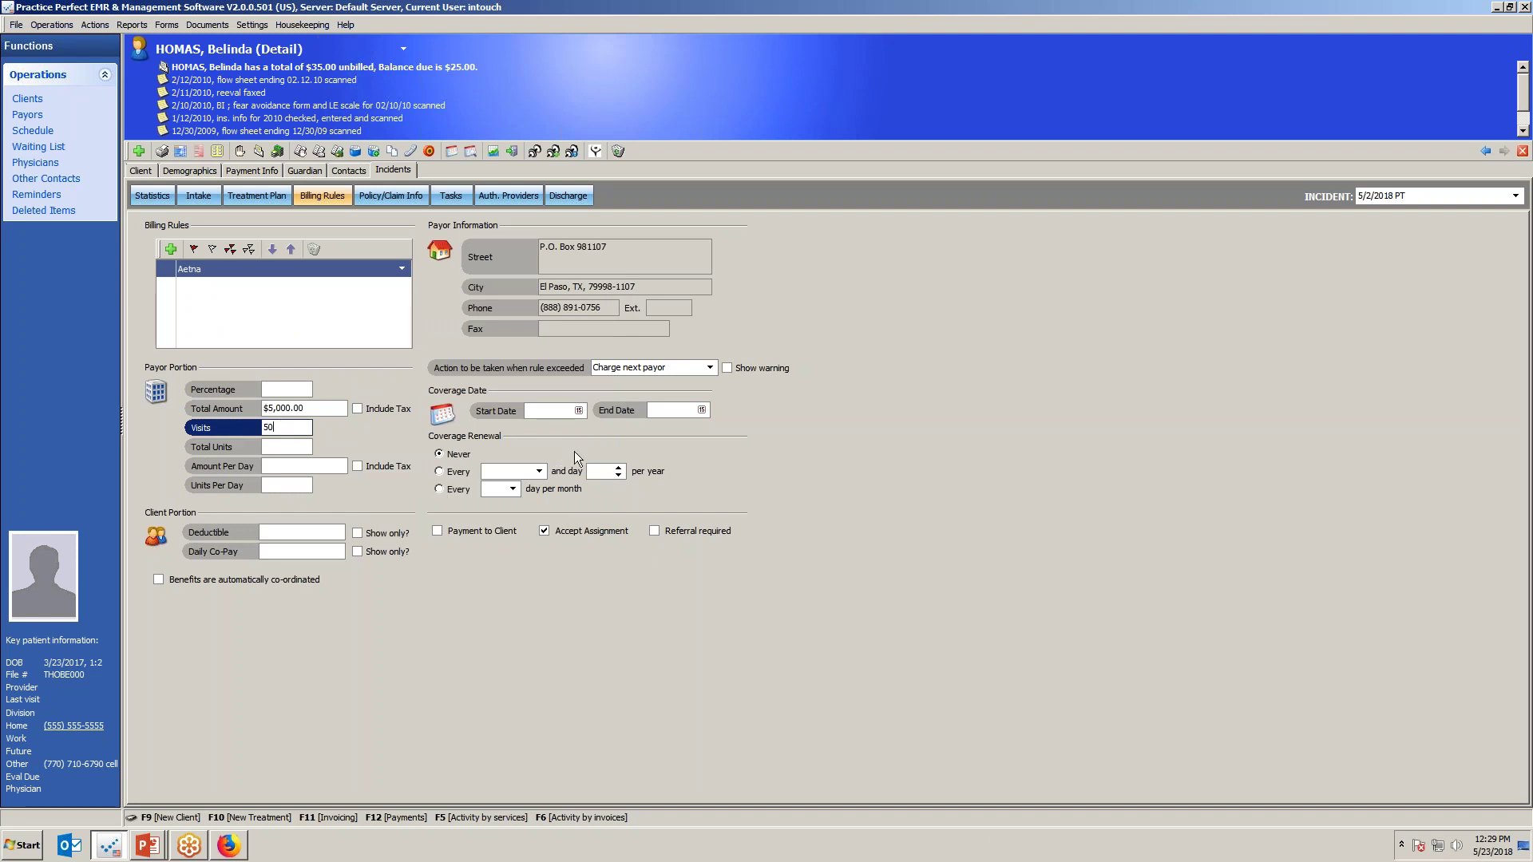
left_click(667, 412)
type("6/30/2018")
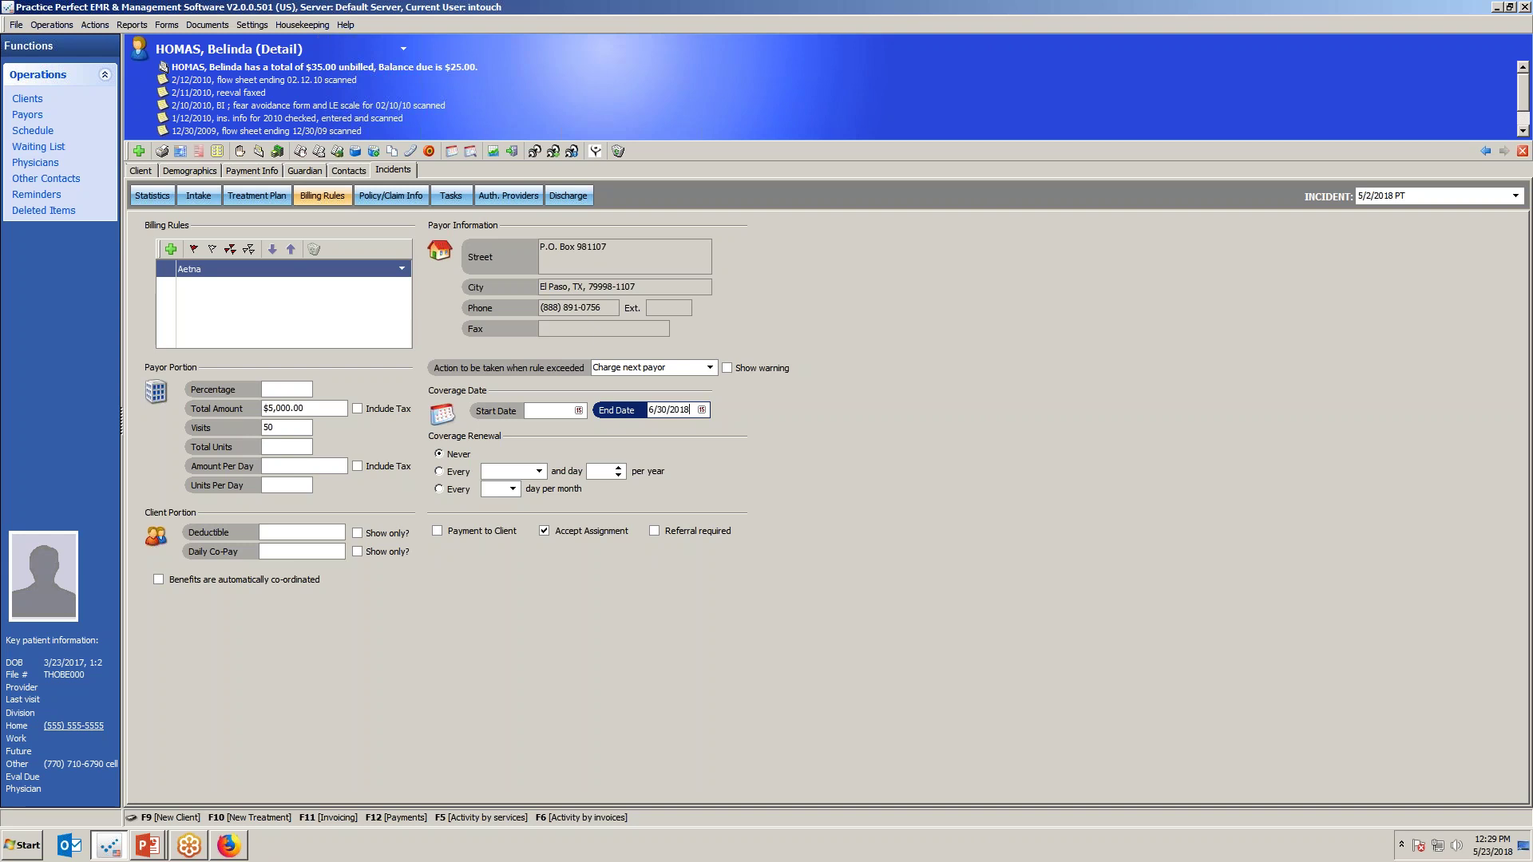
key("Tab")
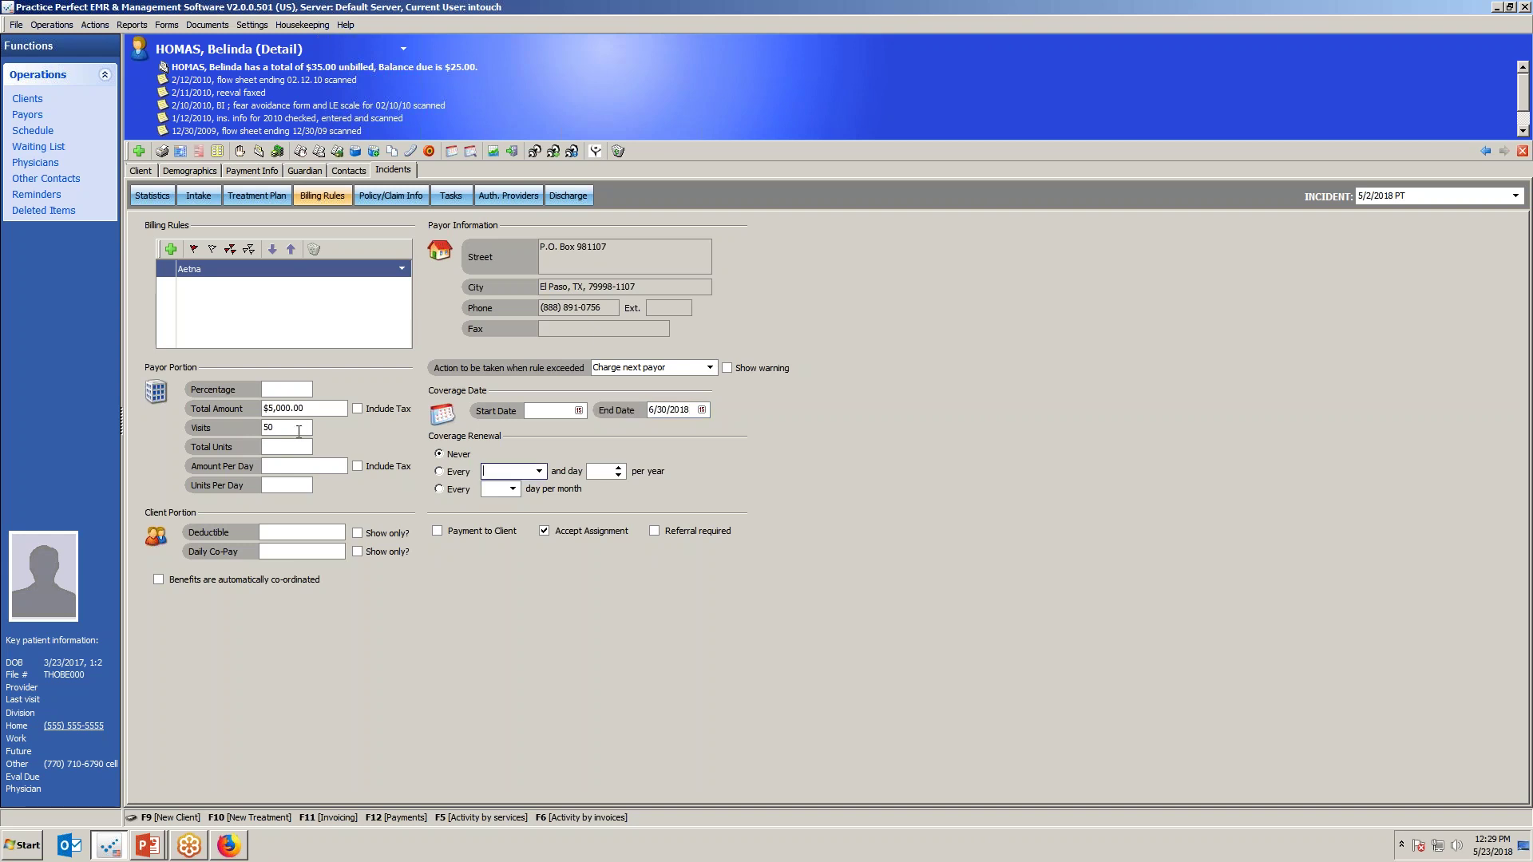
left_click(33, 131)
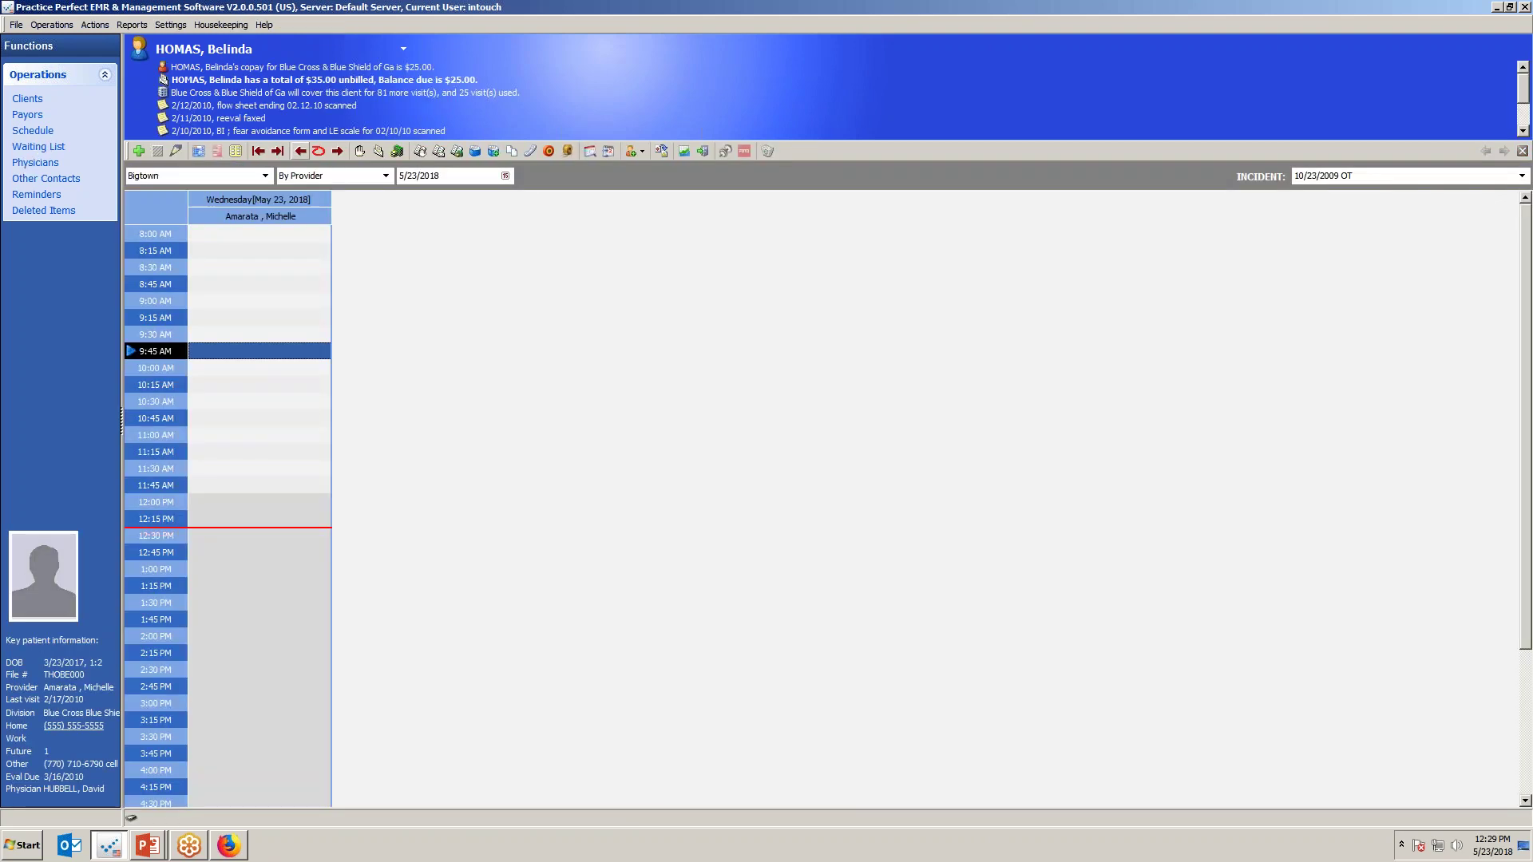
Highlight the Blue Cross & Blue Shield coverage alert in the client header.
left_click(391, 94)
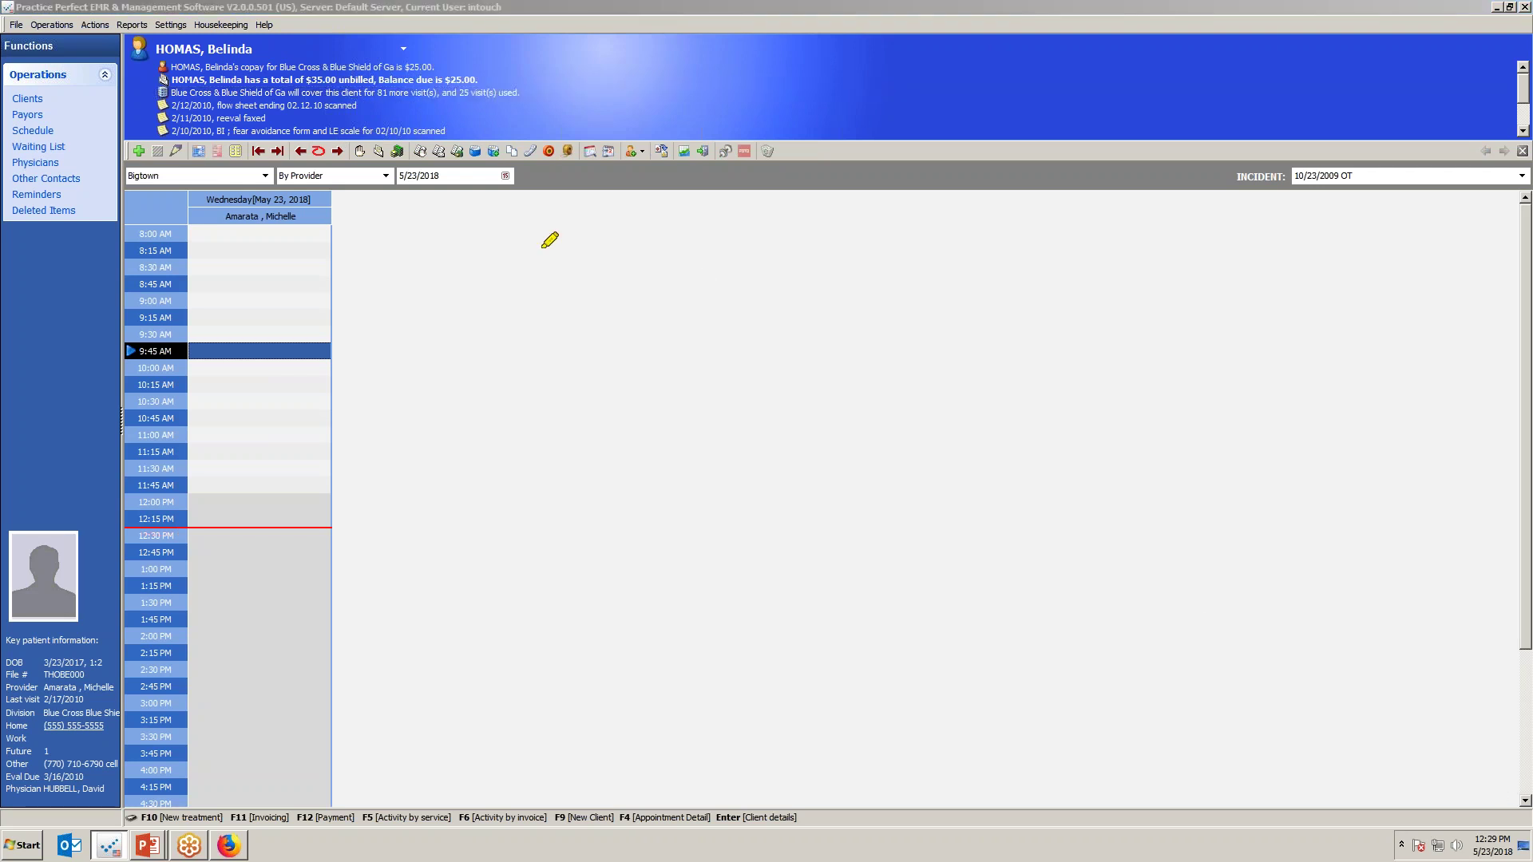
left_click_drag(168, 94, 221, 94)
left_click_drag(519, 92, 237, 91)
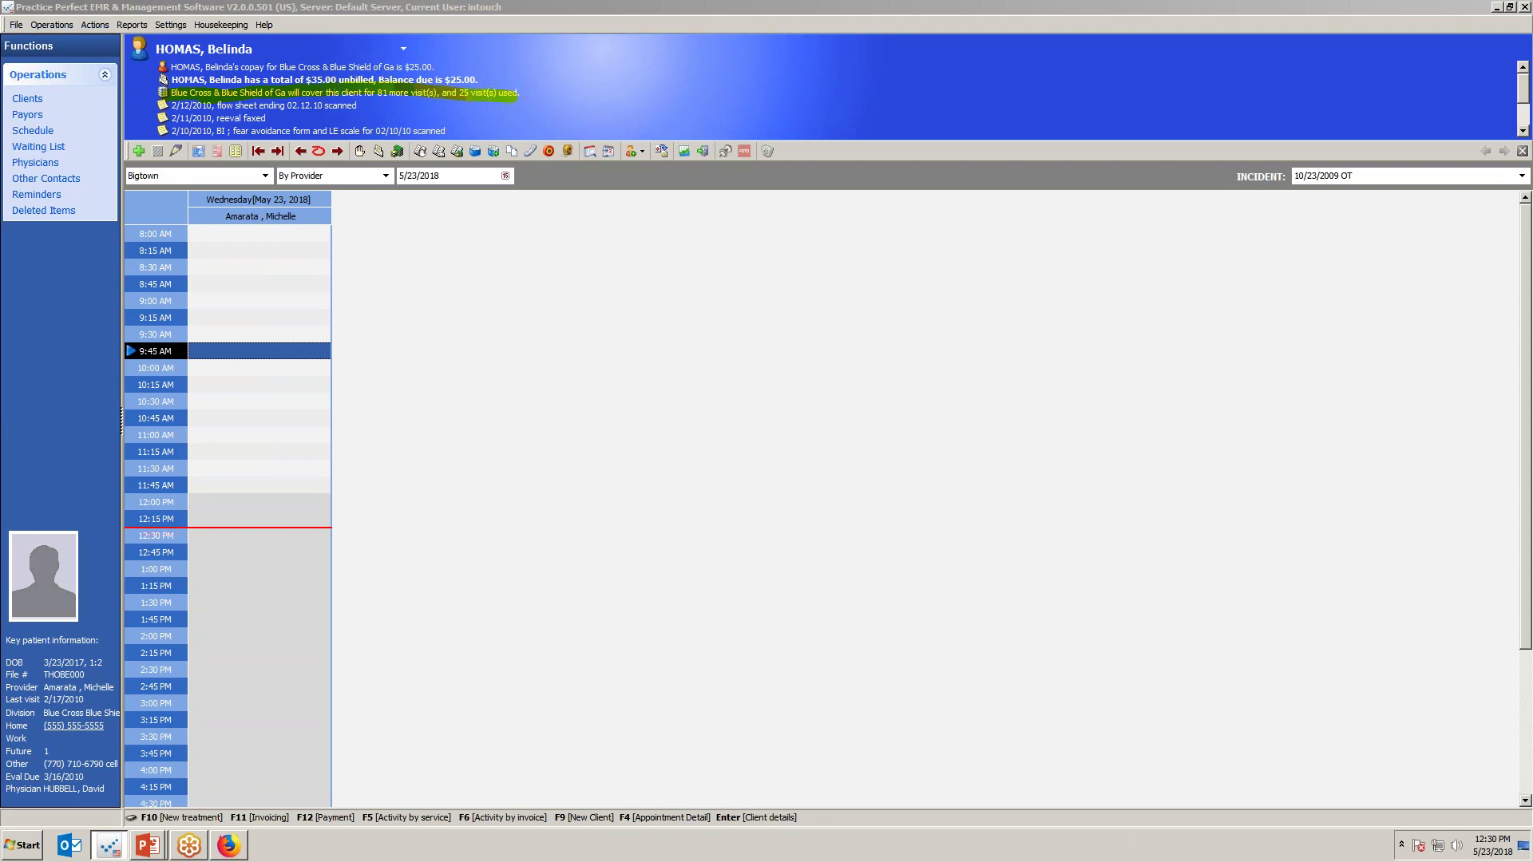
Refresh the schedule at the Main location and reselect the 9:30 AM client's coverage alert.
left_click(33, 130)
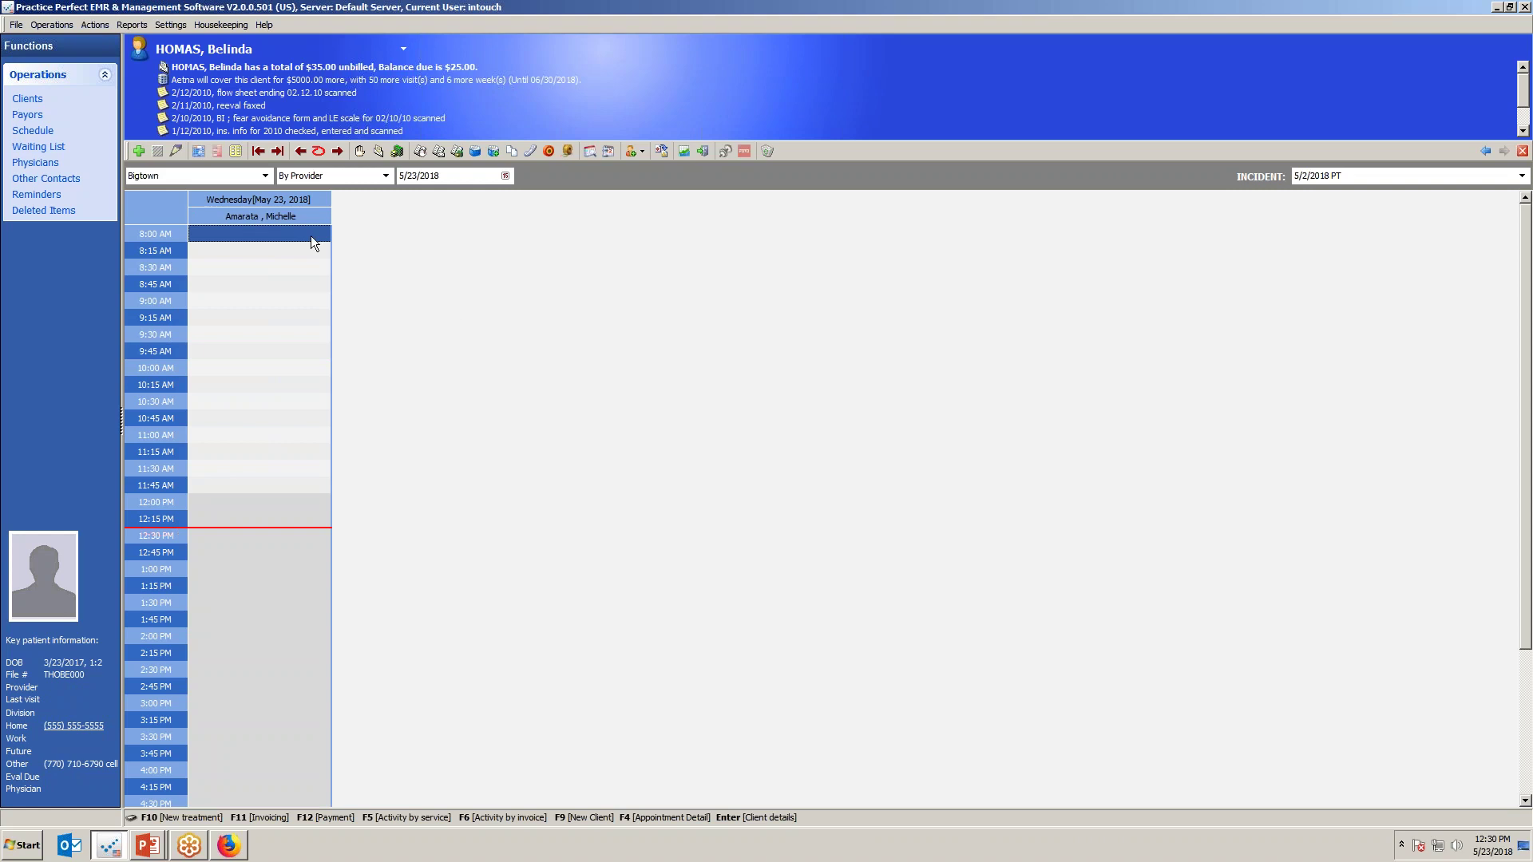
left_click(265, 175)
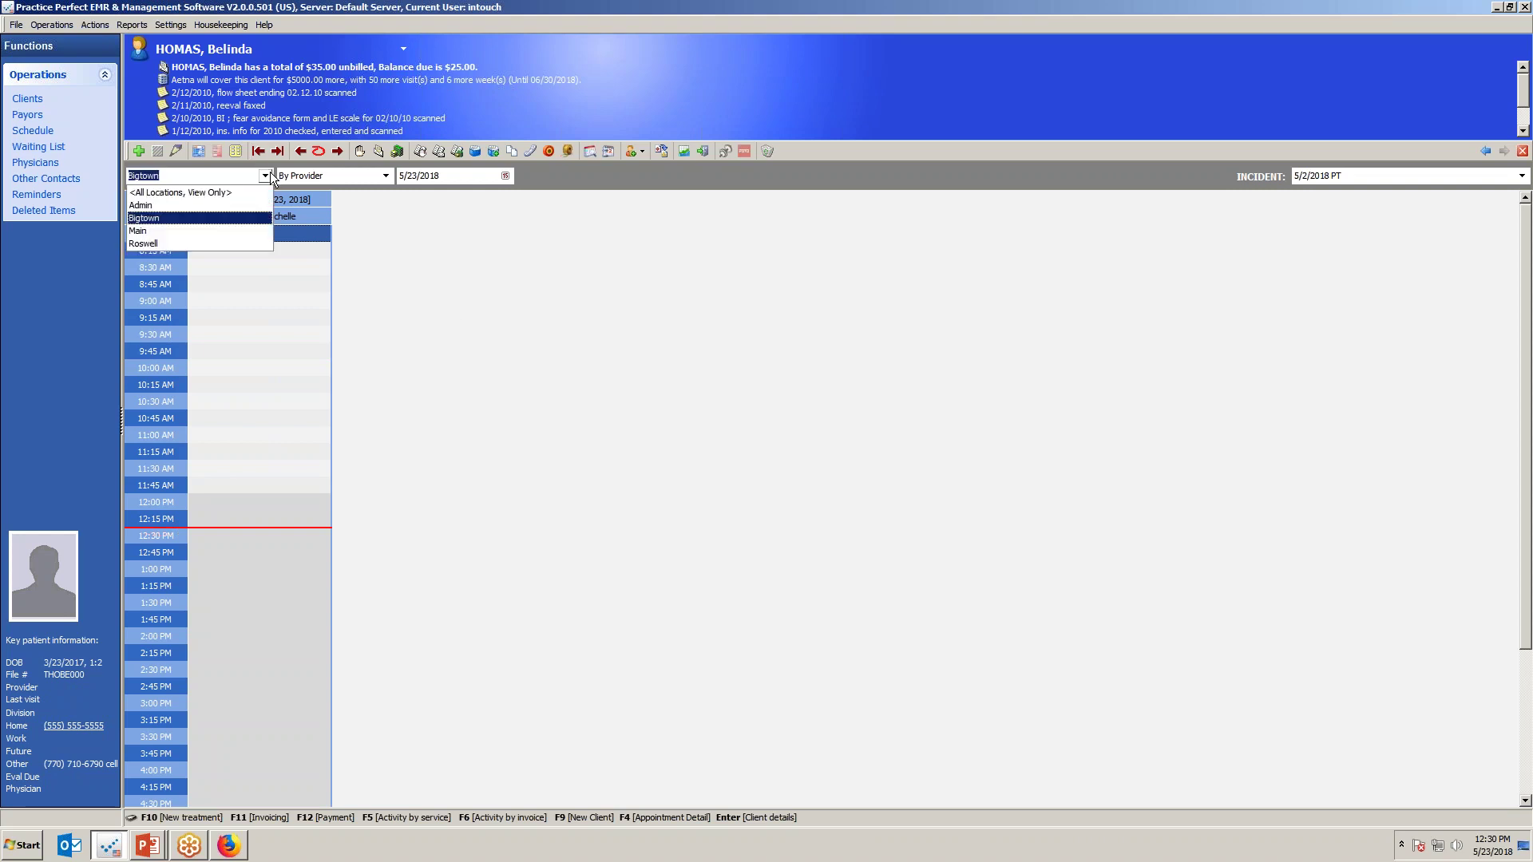
left_click(145, 231)
left_click(505, 277)
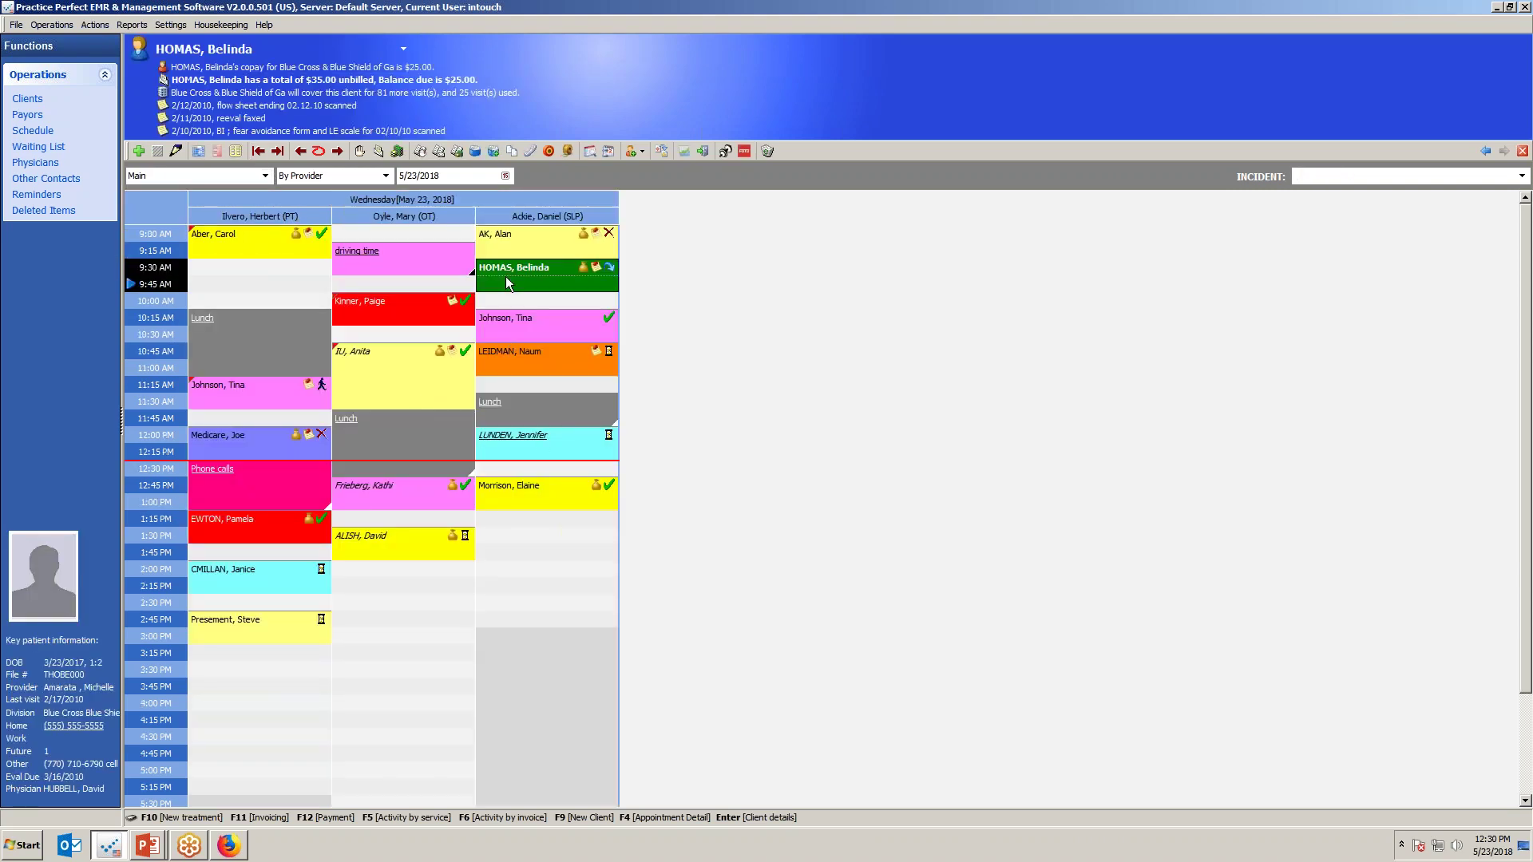
left_click(304, 94)
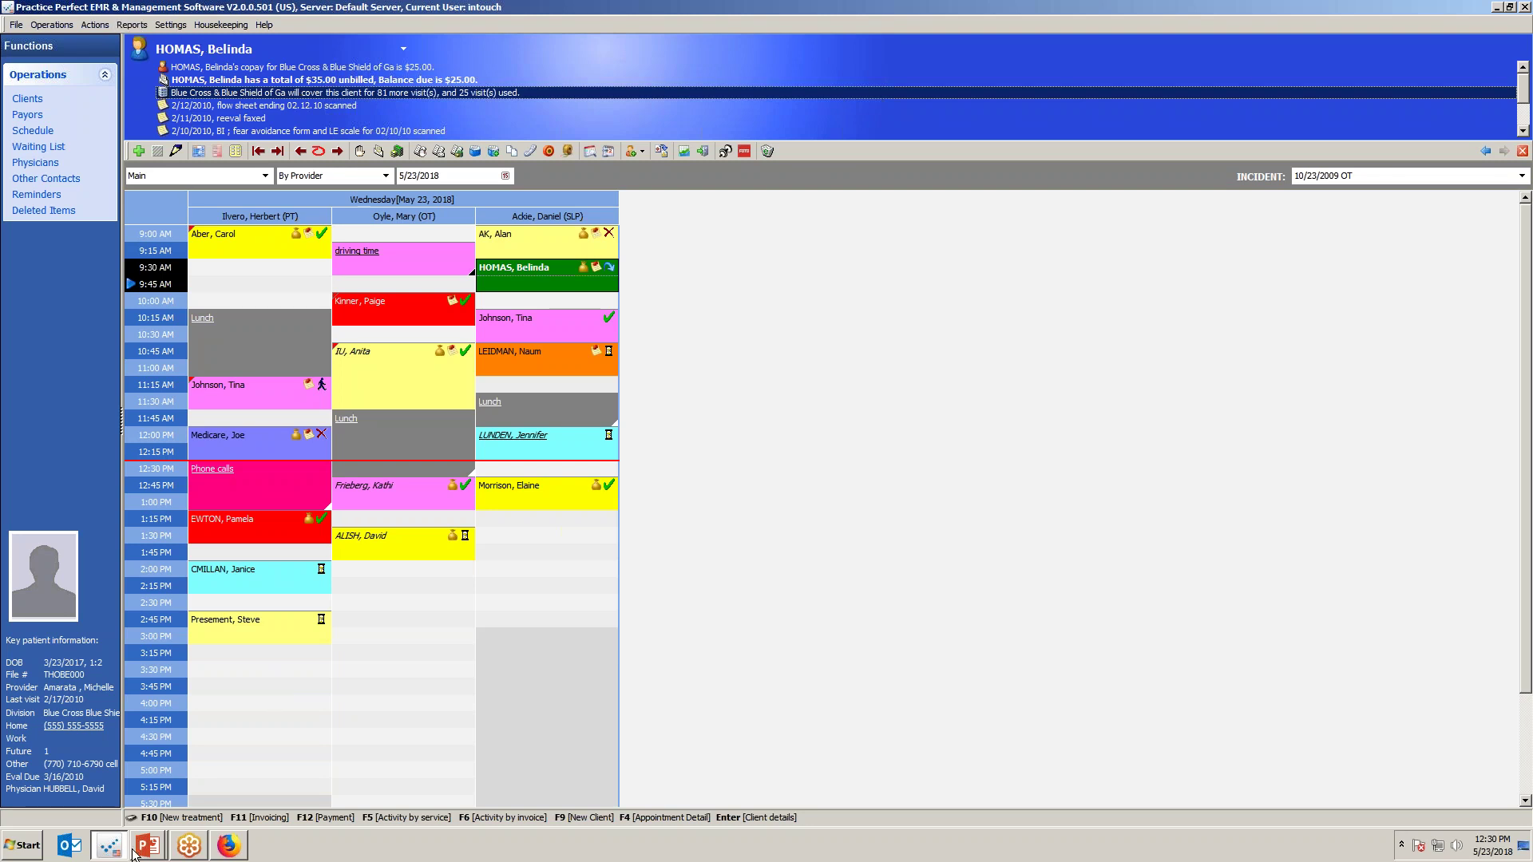
Advance the slide show to Special events & notations, then select the 10:15 AM appointment.
key("alt+Tab")
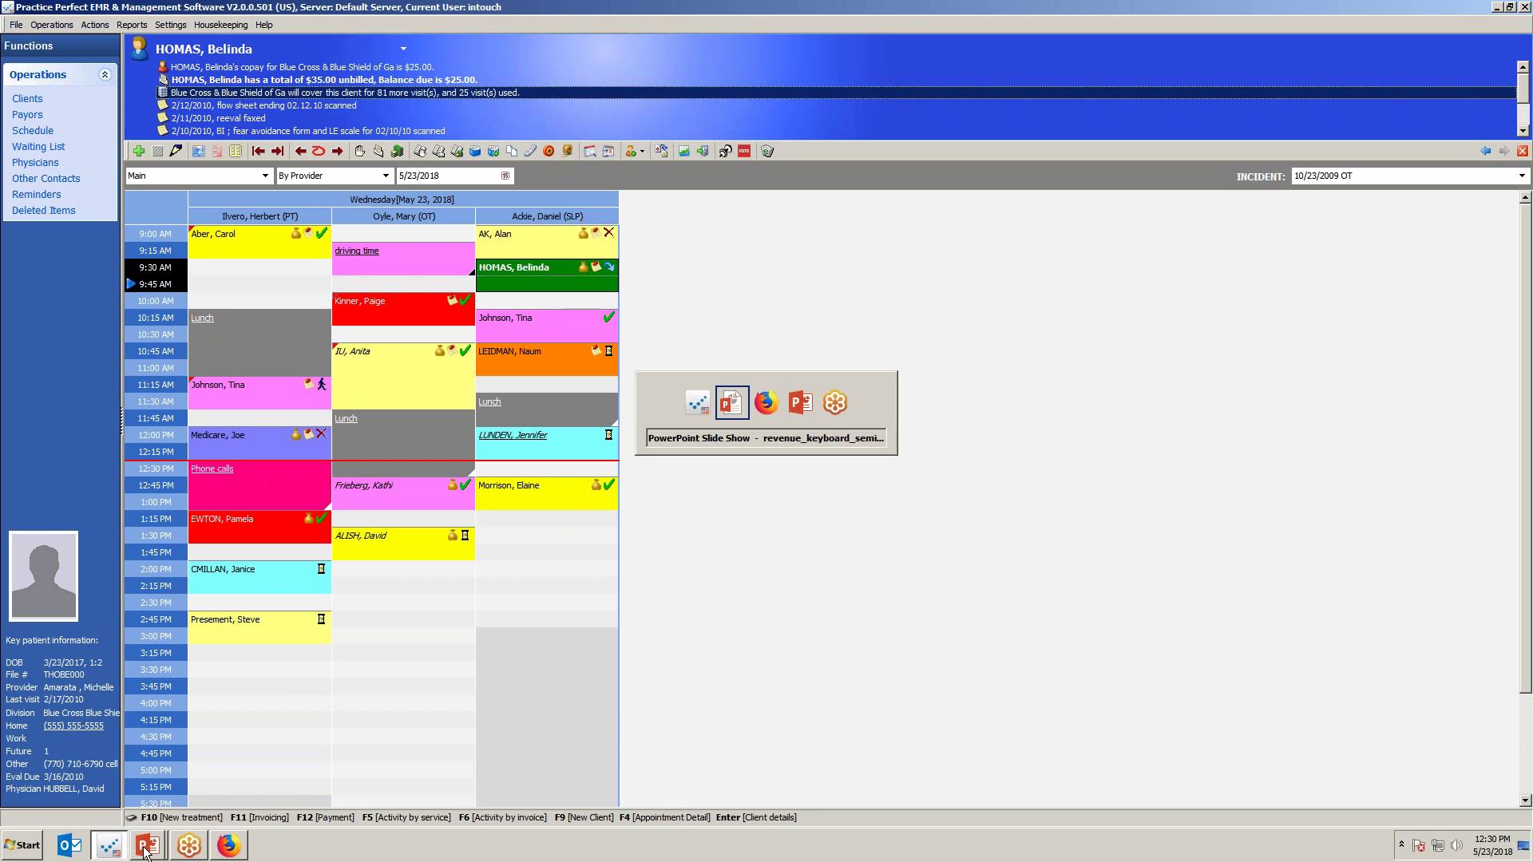
left_click(862, 751)
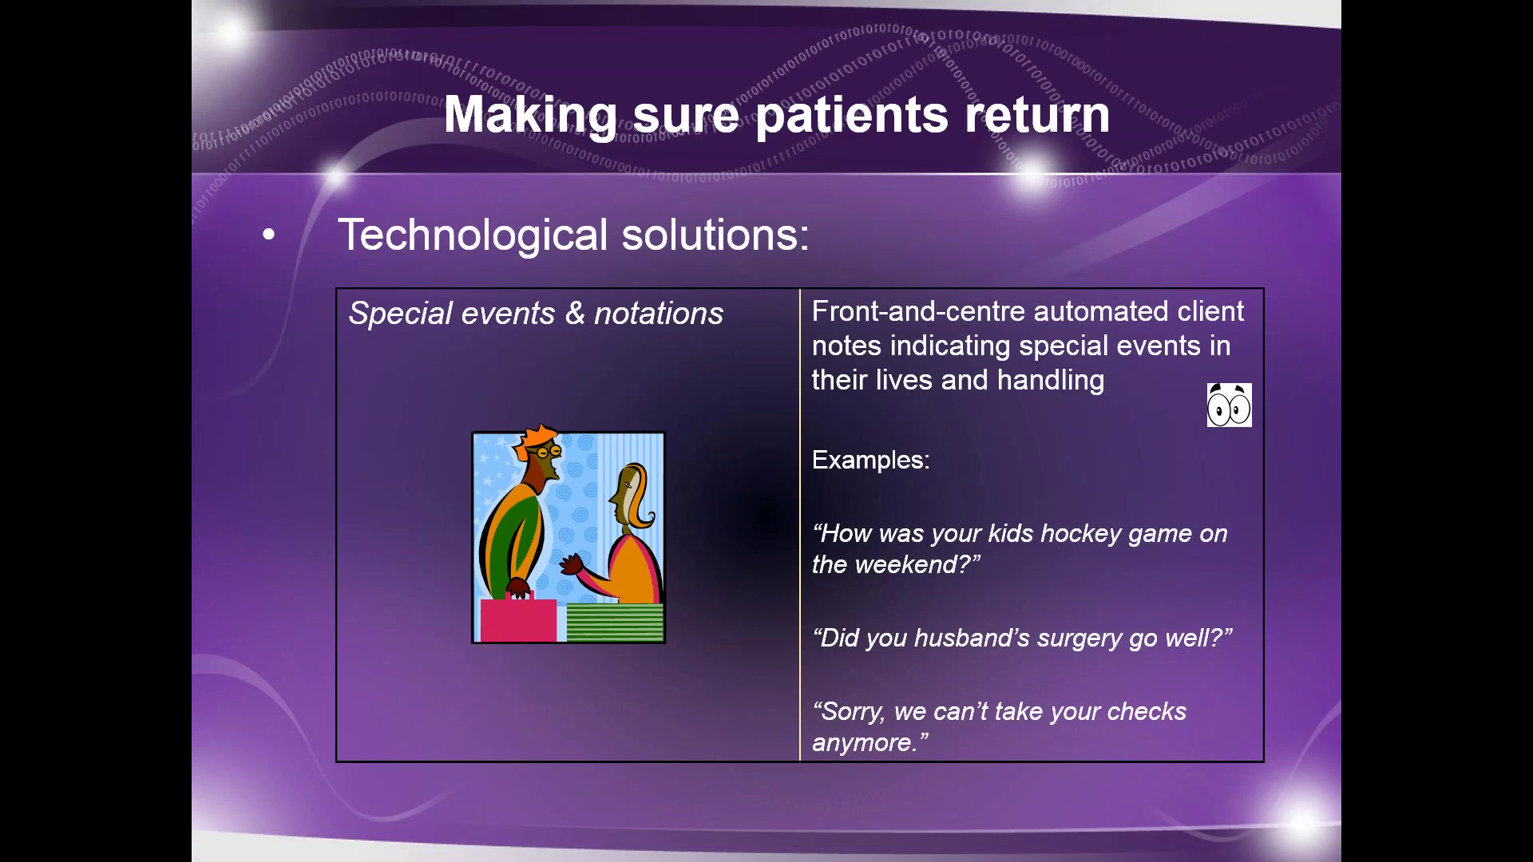
key("alt+Tab")
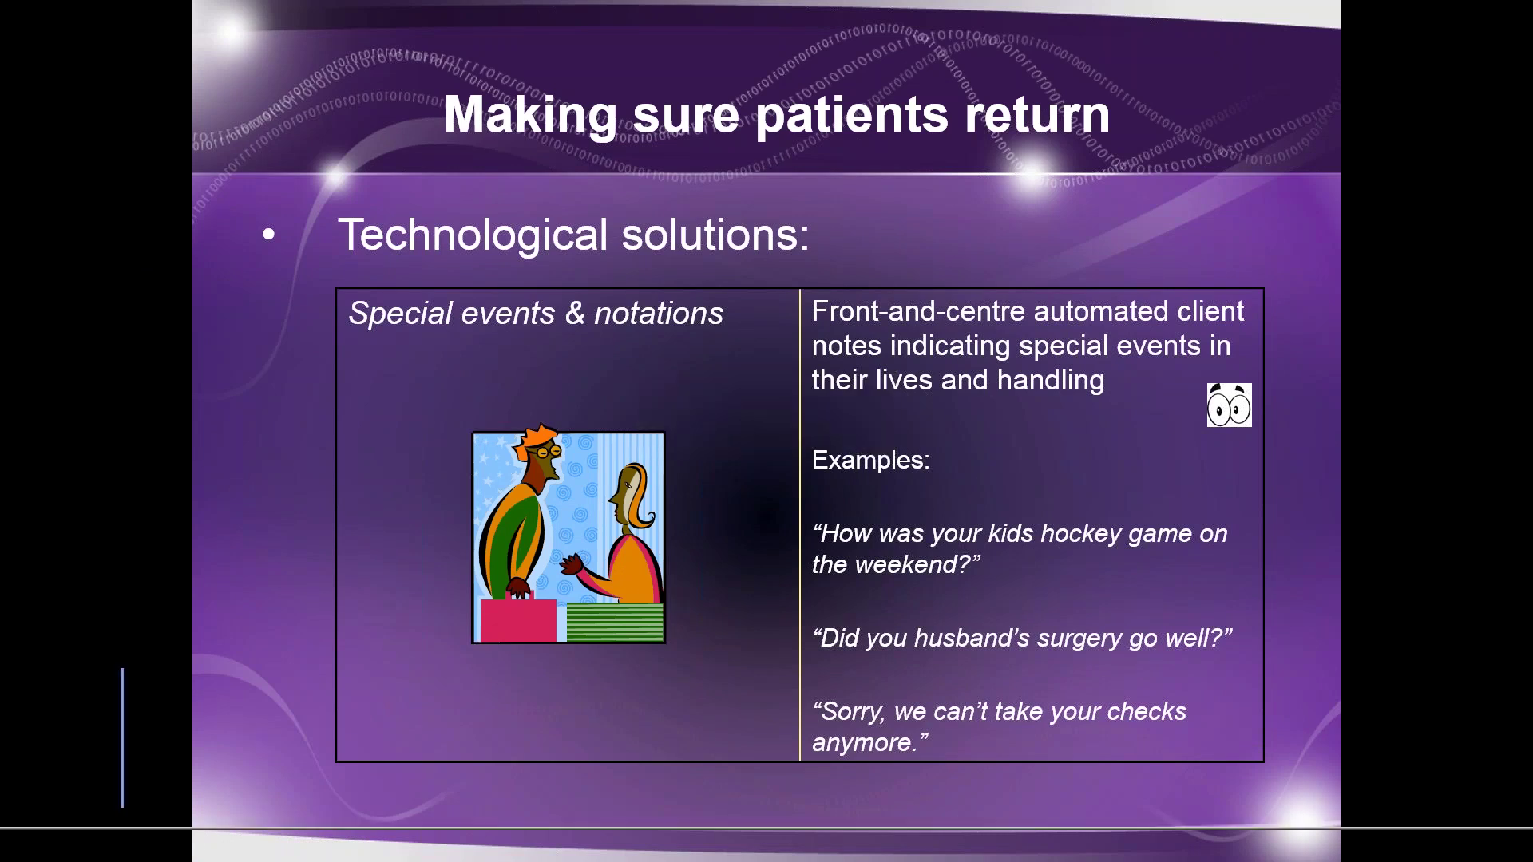
left_click(567, 330)
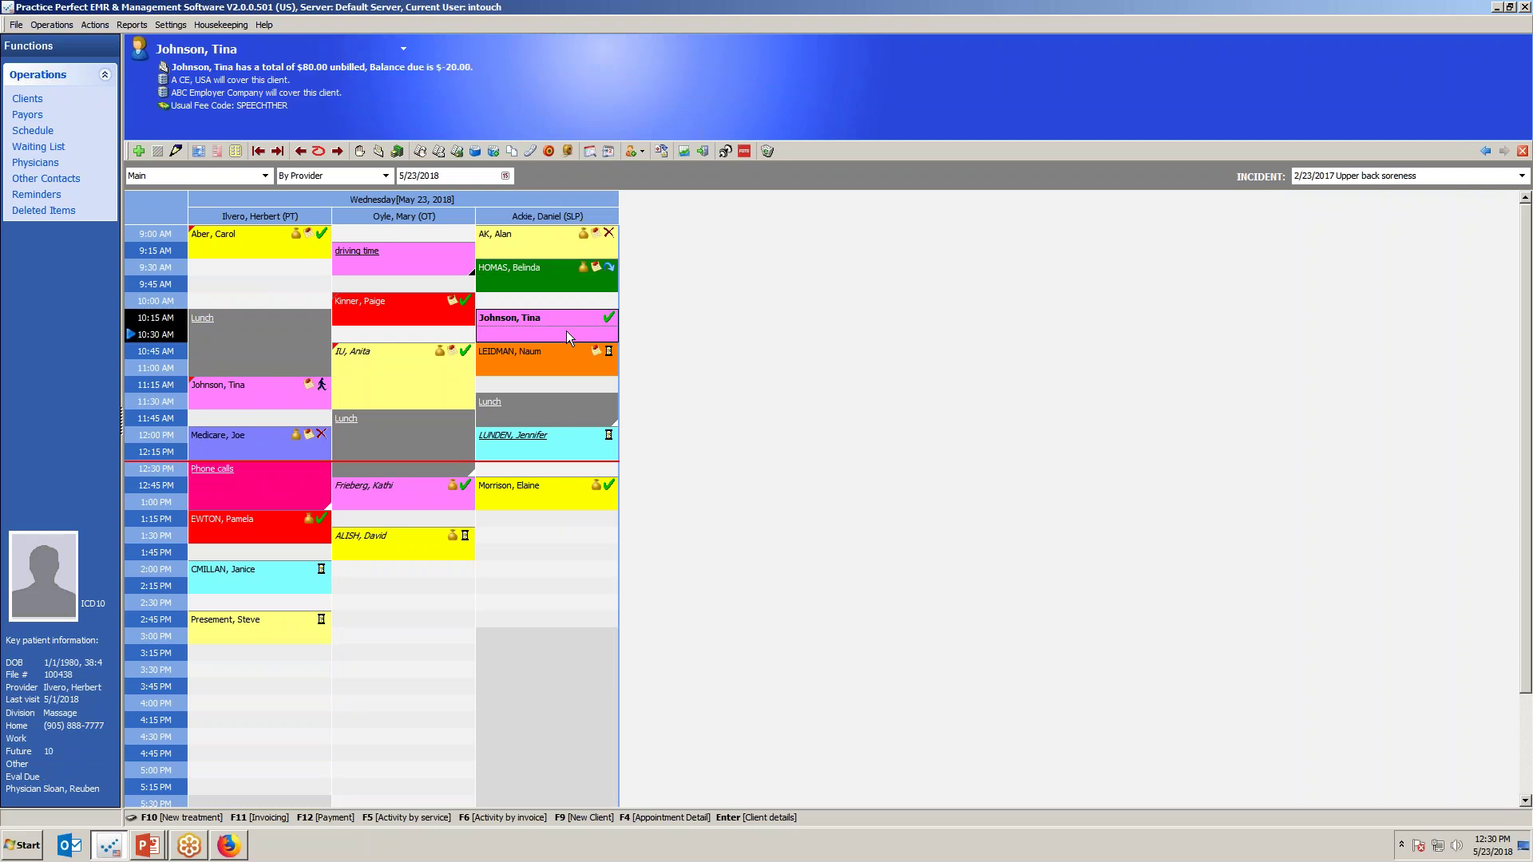
Add the note 'Big anniversary part y in mid JUne' to the 12:00 client.
left_click(531, 447)
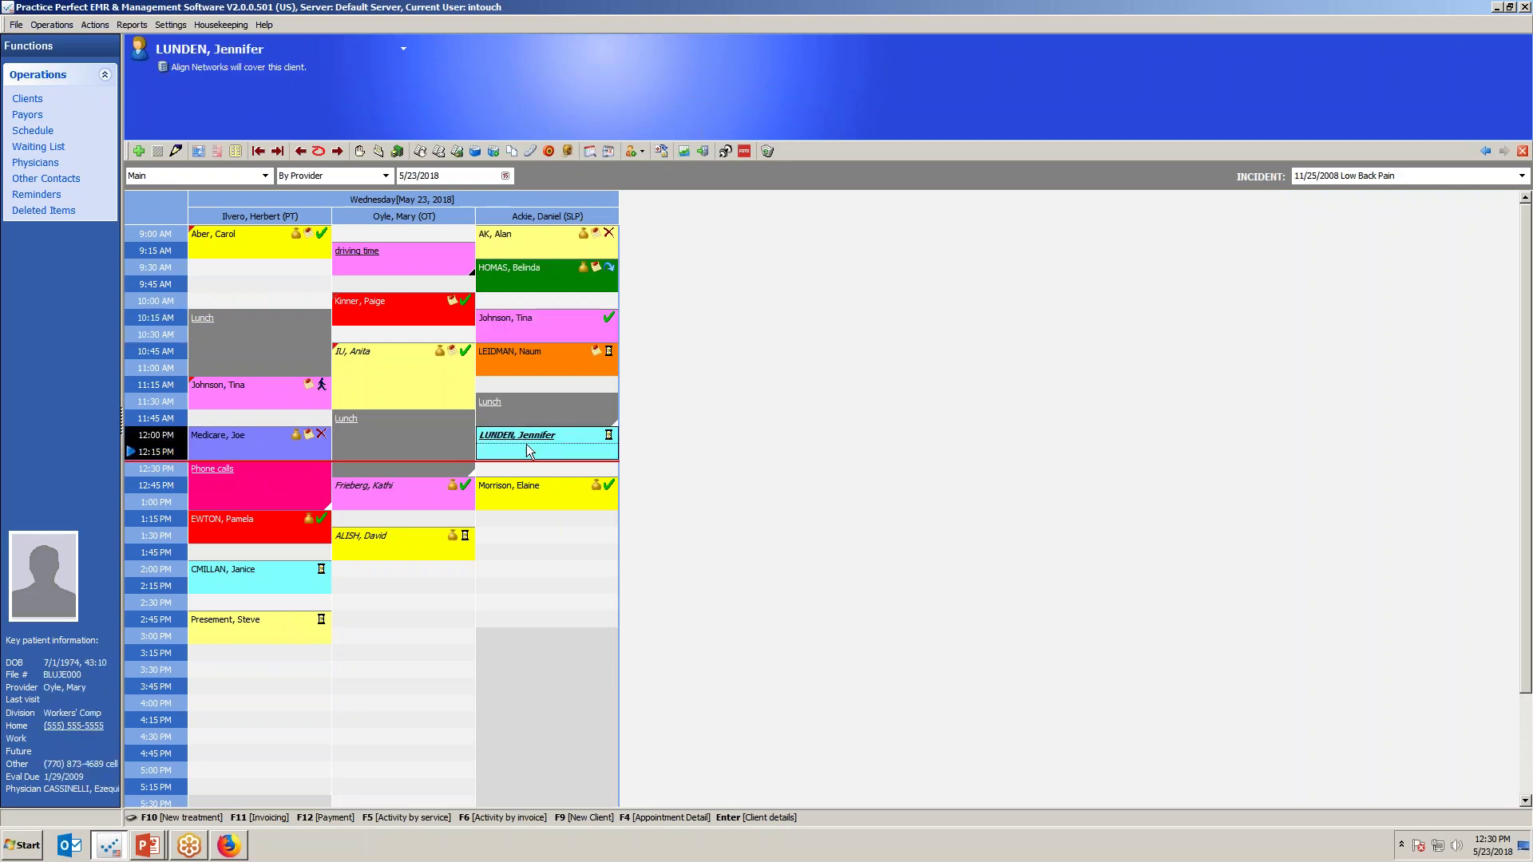
right_click(318, 111)
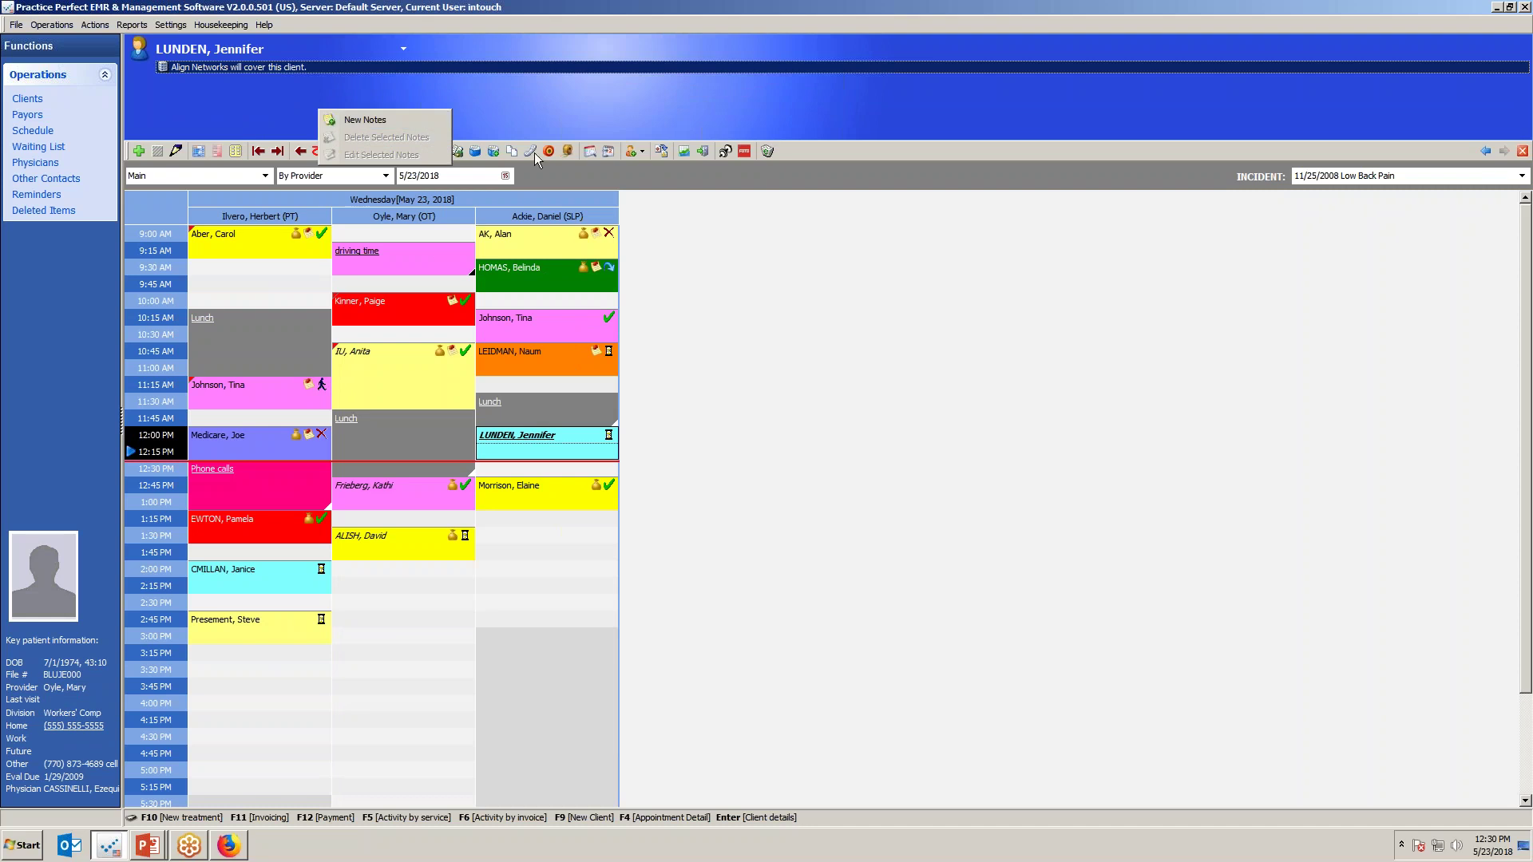
right_click(583, 108)
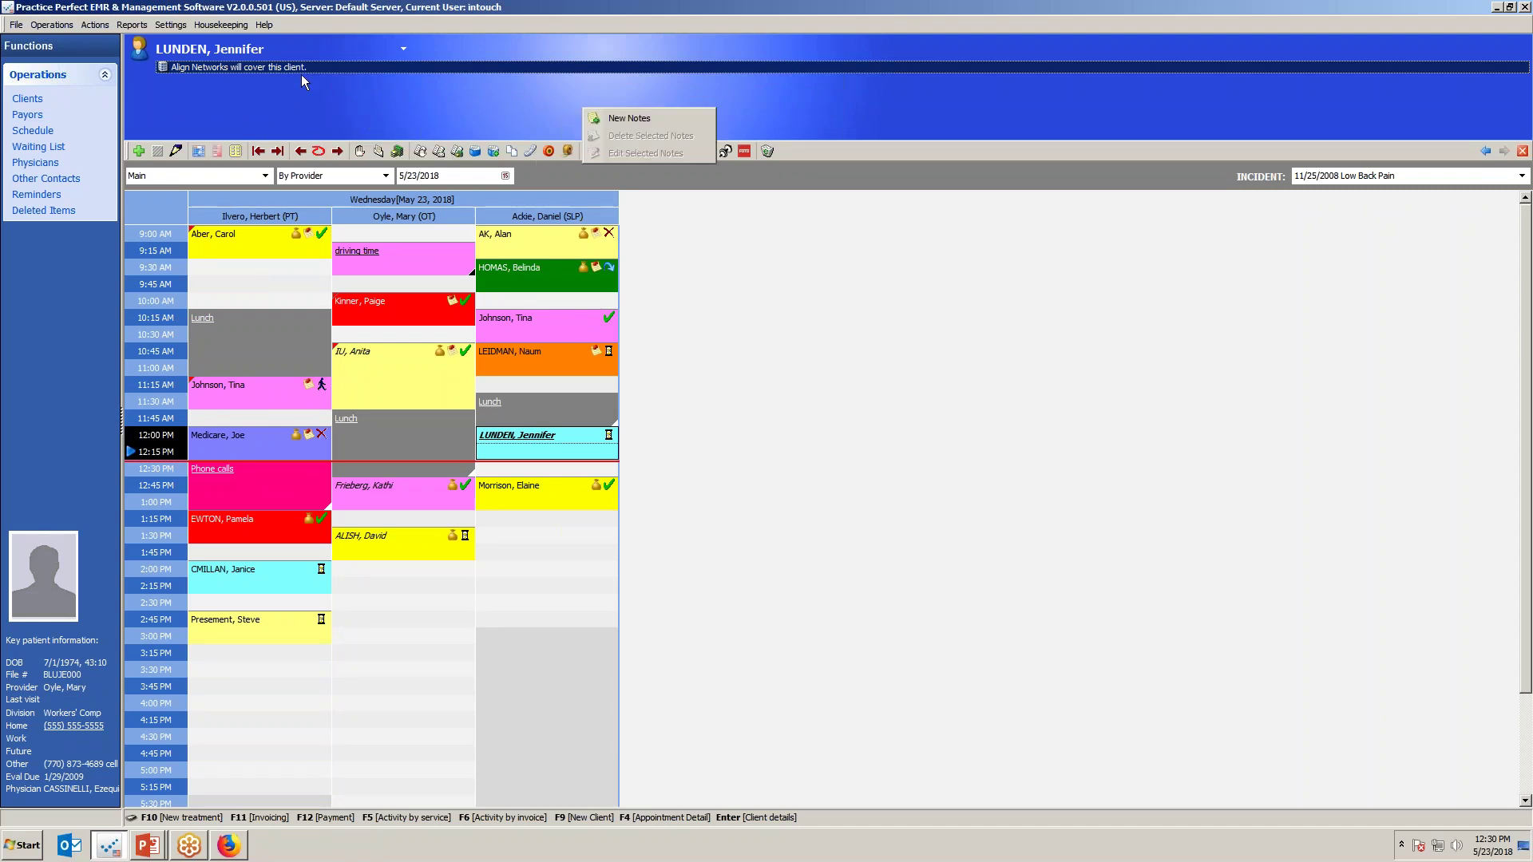
left_click(615, 120)
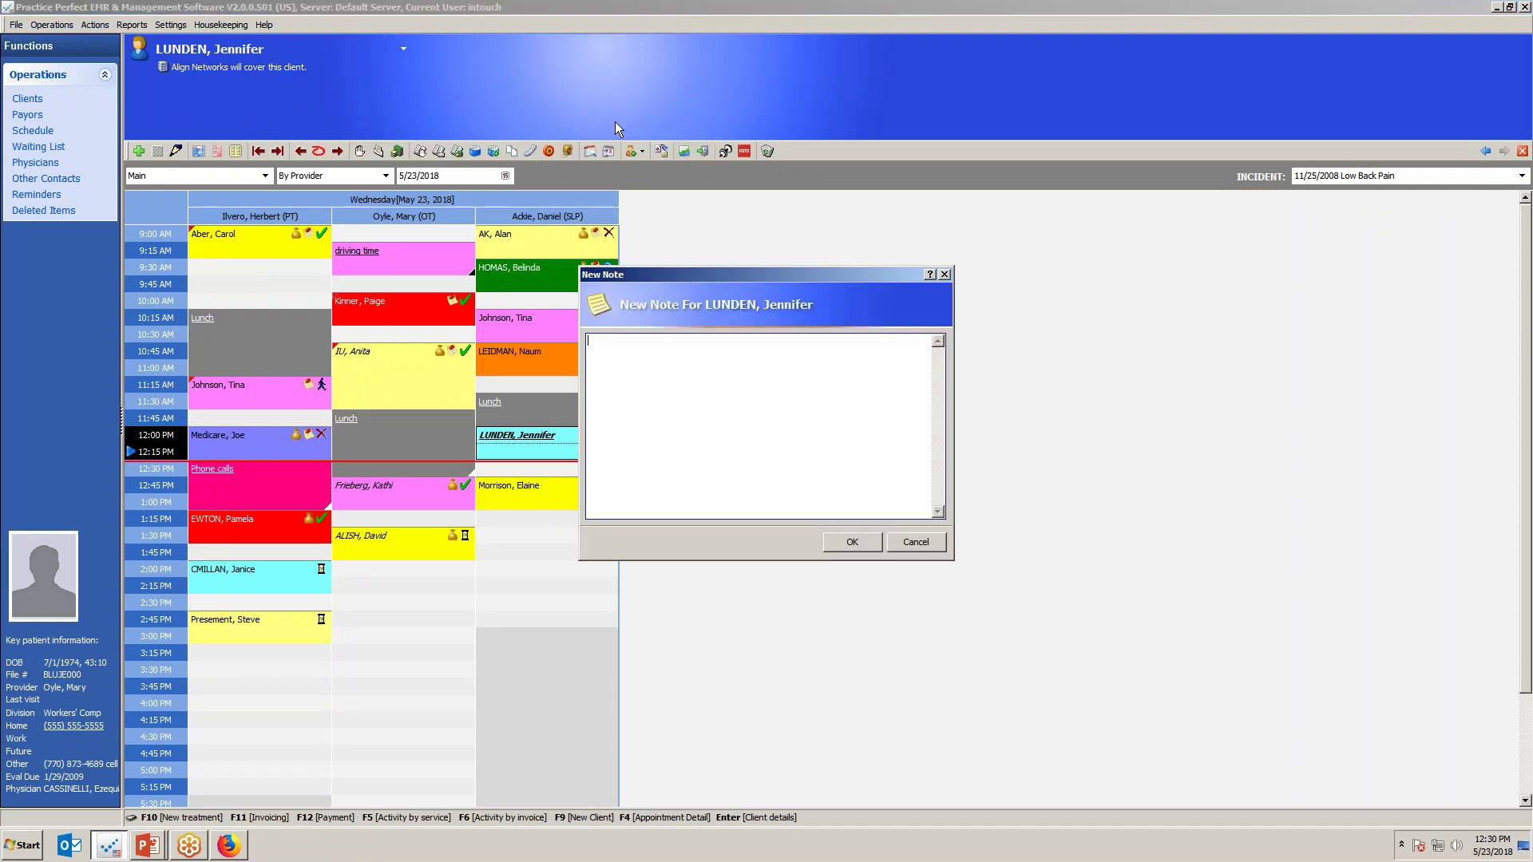
type("Big anniversary part y in mid JUne")
left_click(866, 550)
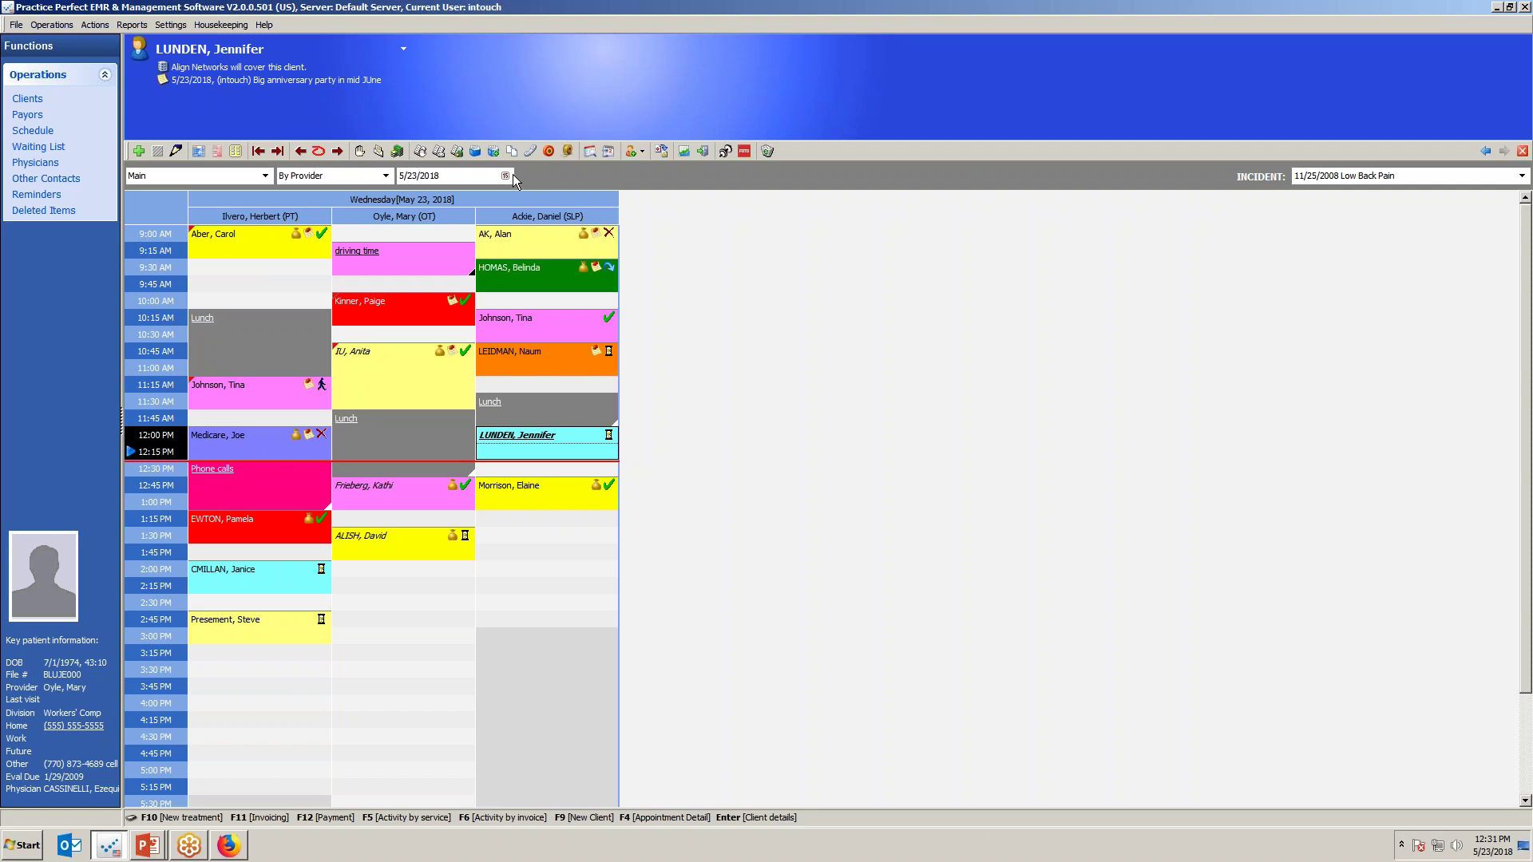
Highlight the new anniversary note in the header, then return to the slide show.
right_click(434, 107)
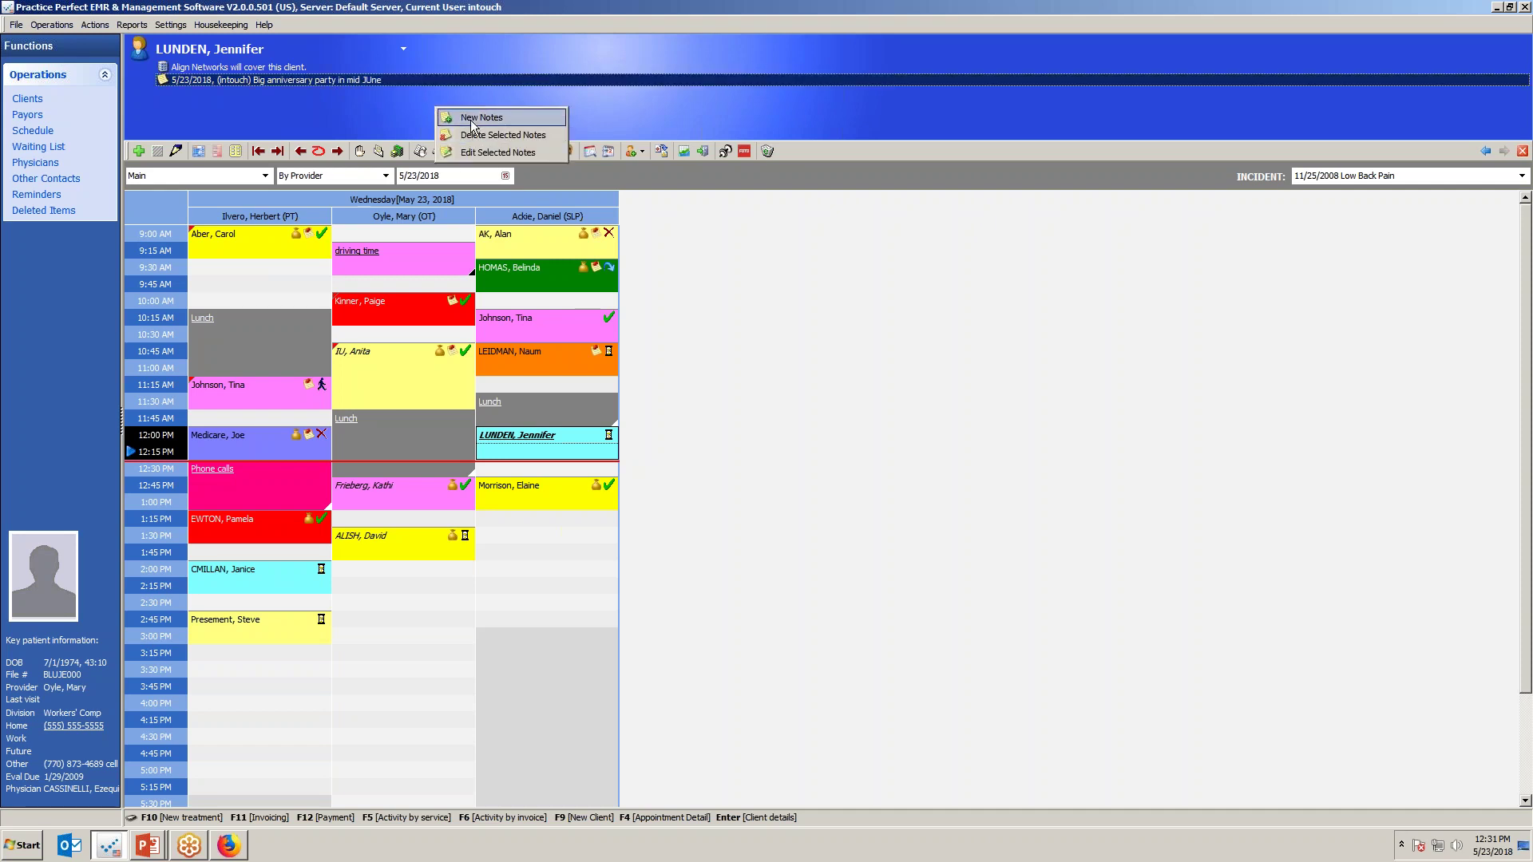
left_click(290, 93)
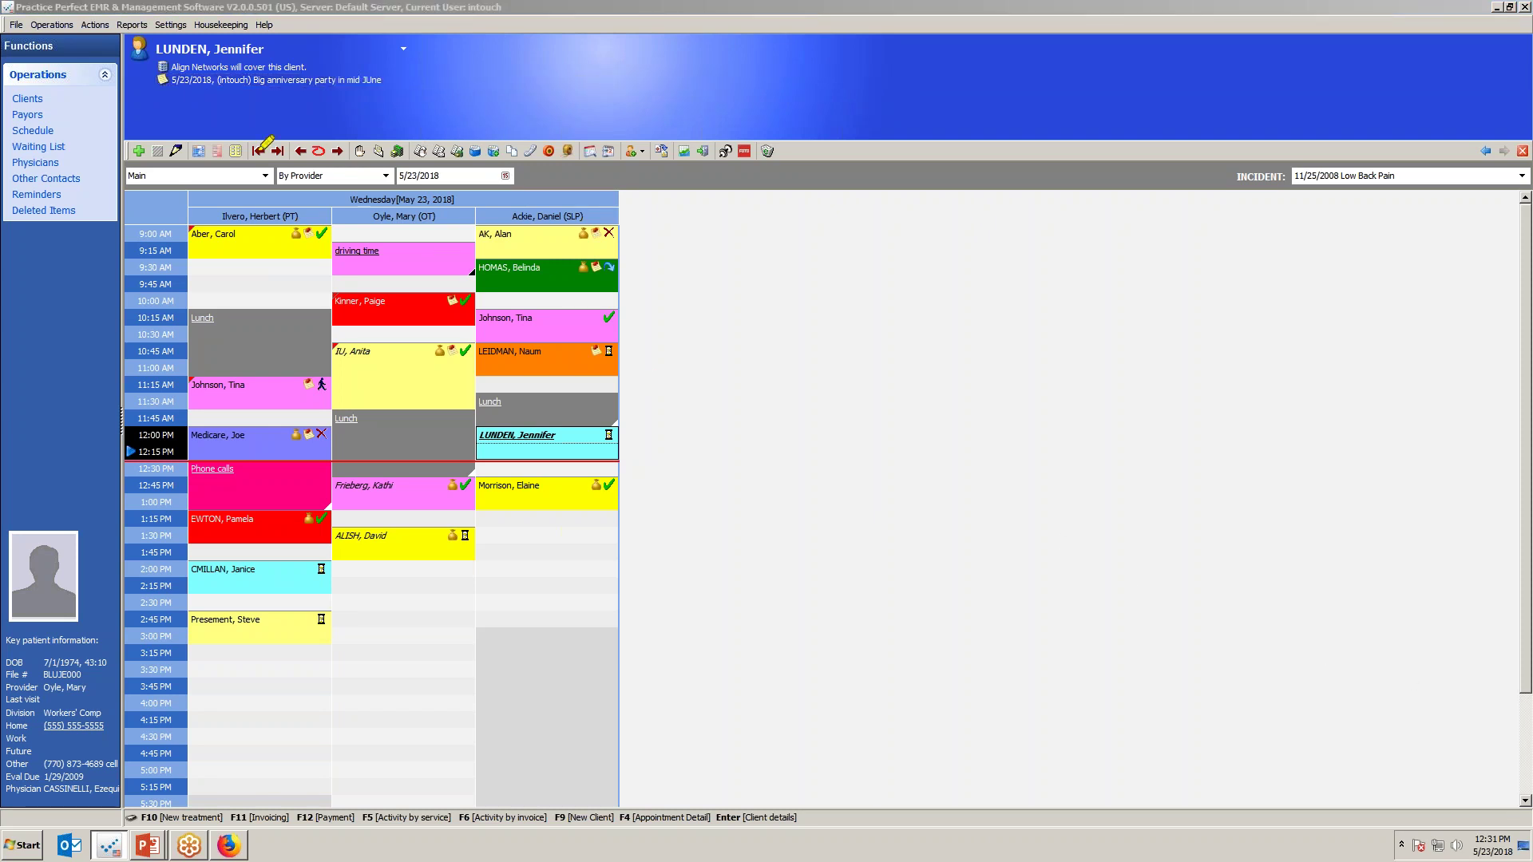
left_click_drag(183, 86, 388, 85)
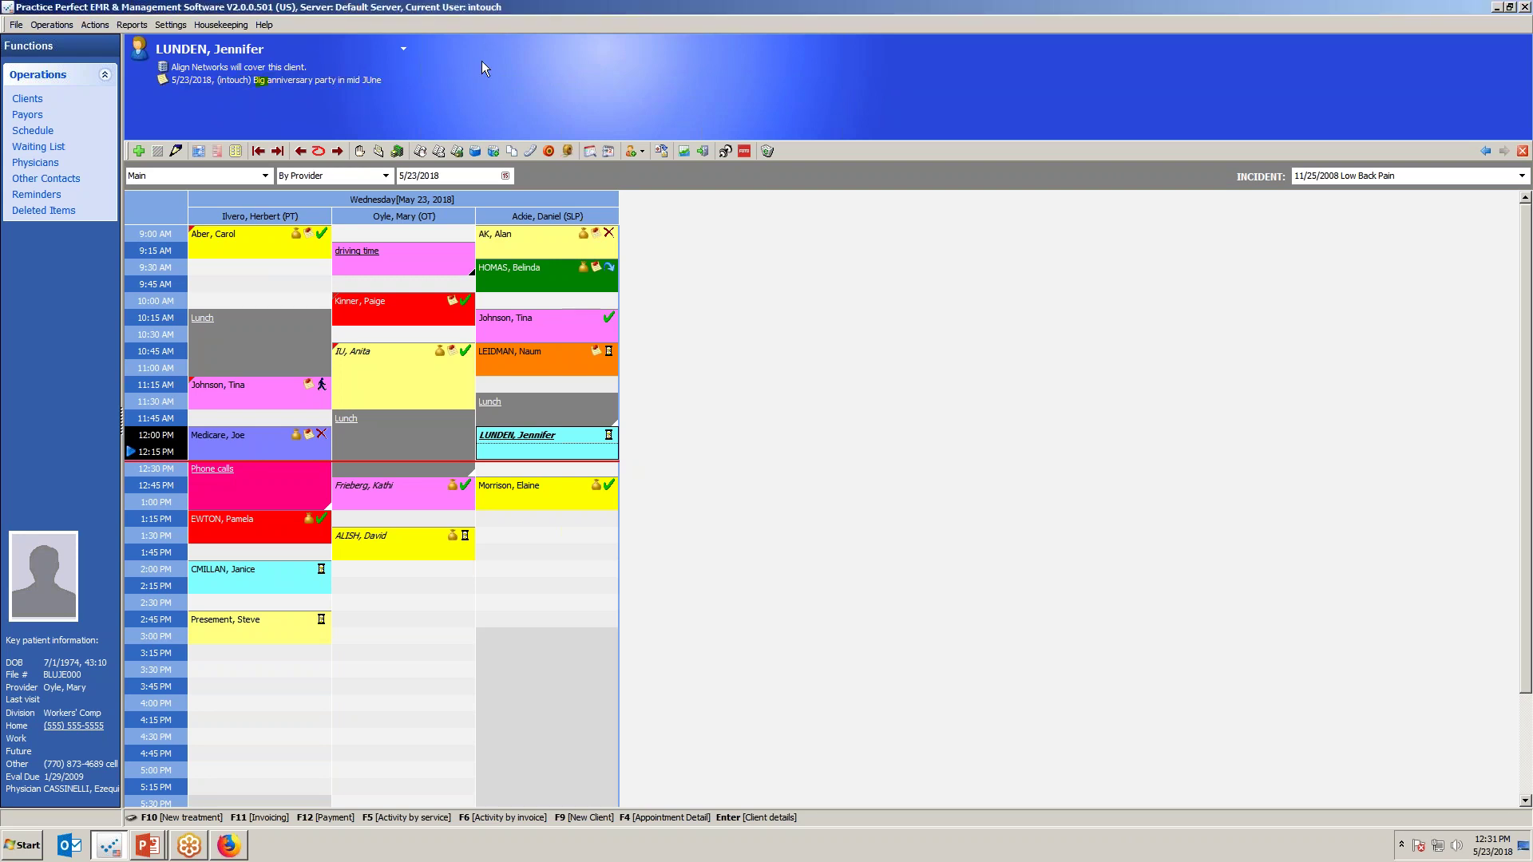
right_click(501, 97)
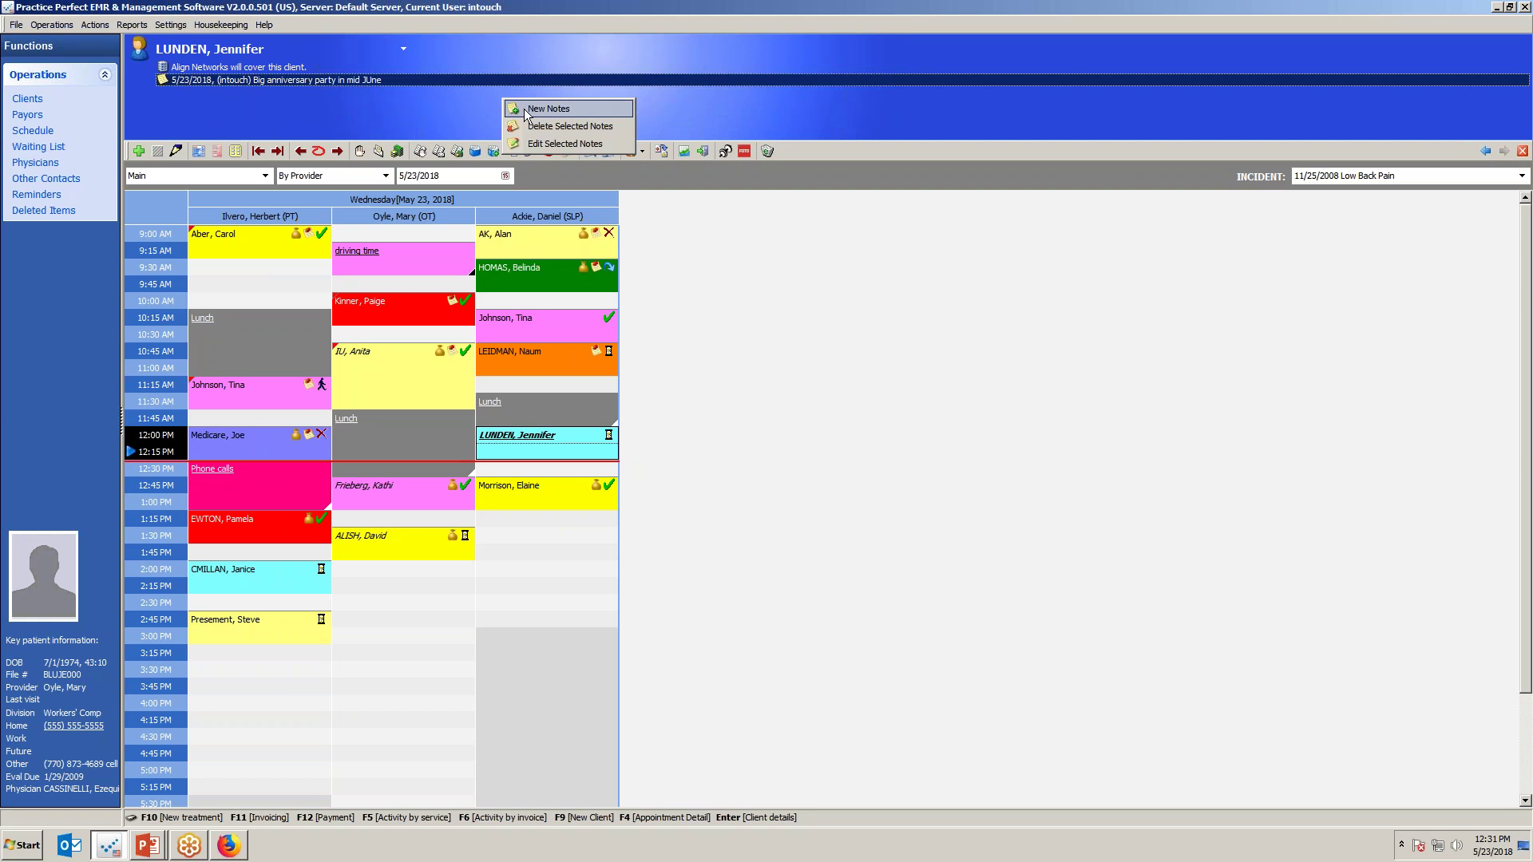
left_click(743, 108)
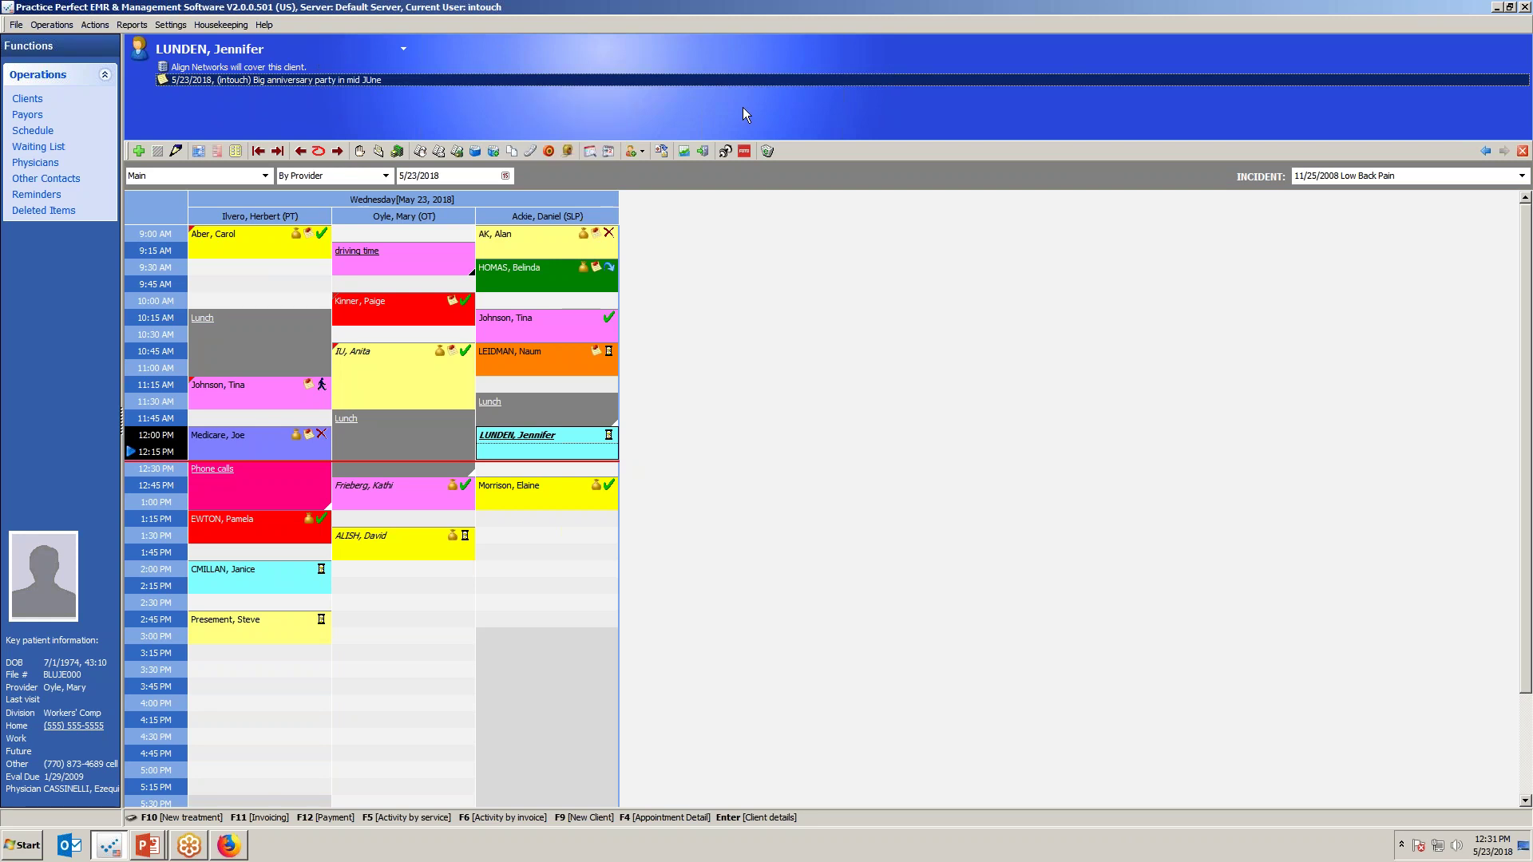
key("alt+Tab")
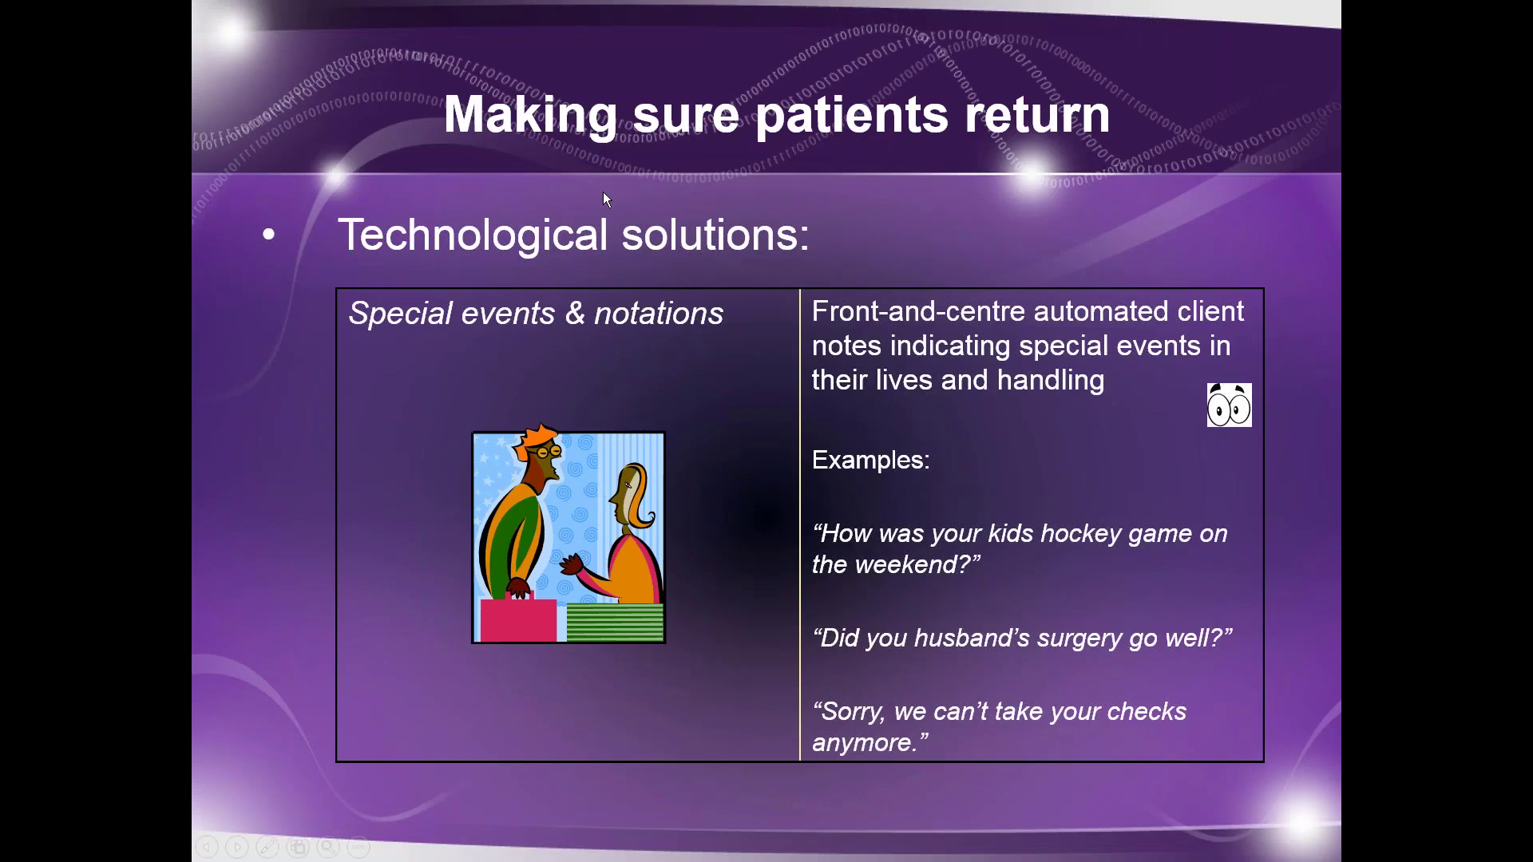
Advance to the Mid-treatment communication slide and circle the Wired part of the WiredClient logo.
left_click(578, 315)
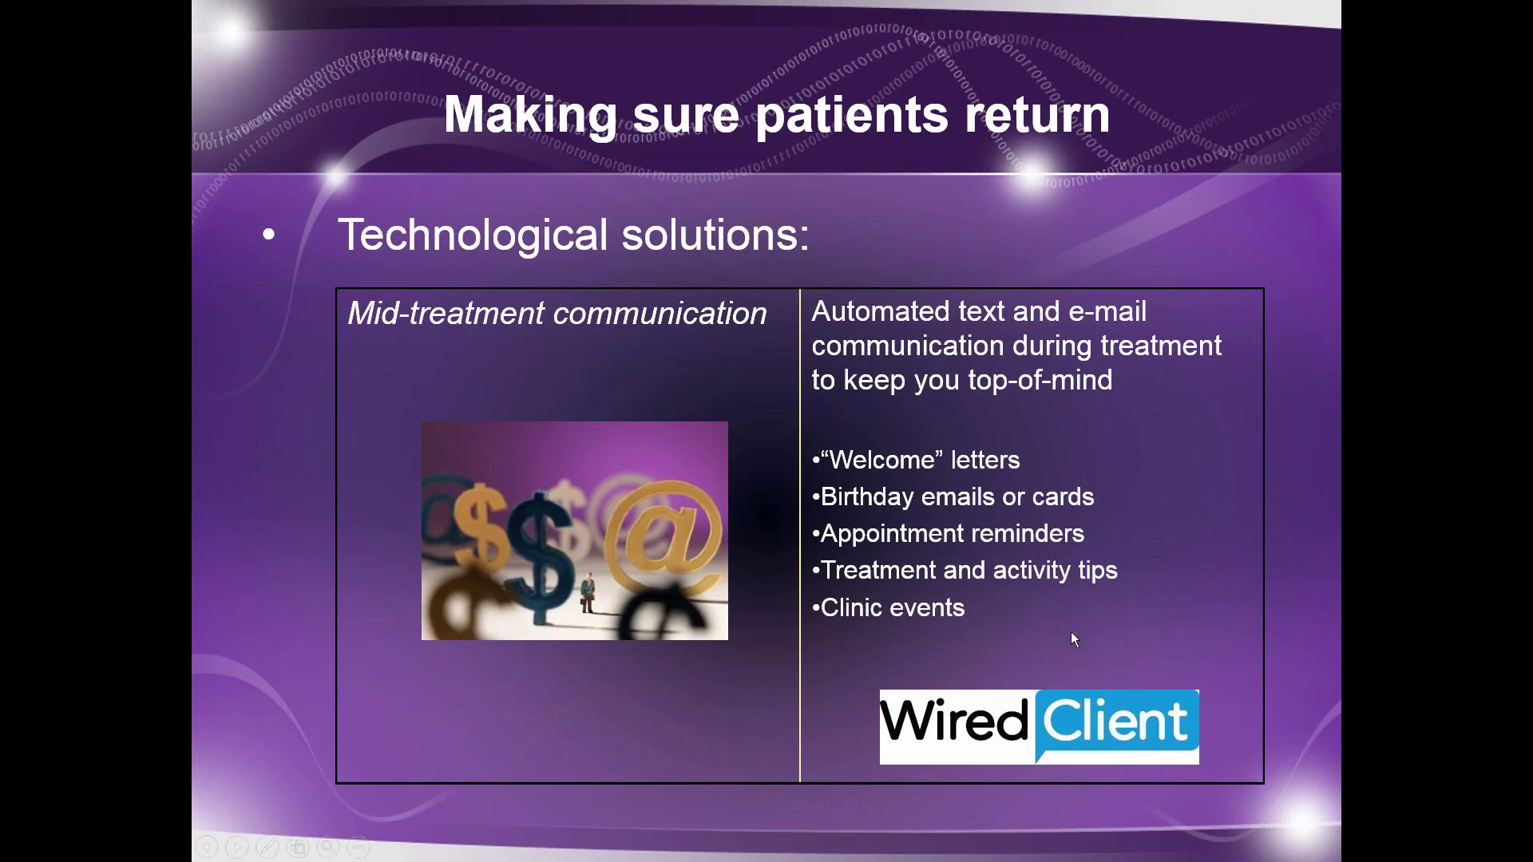
left_click_drag(990, 677, 1034, 723)
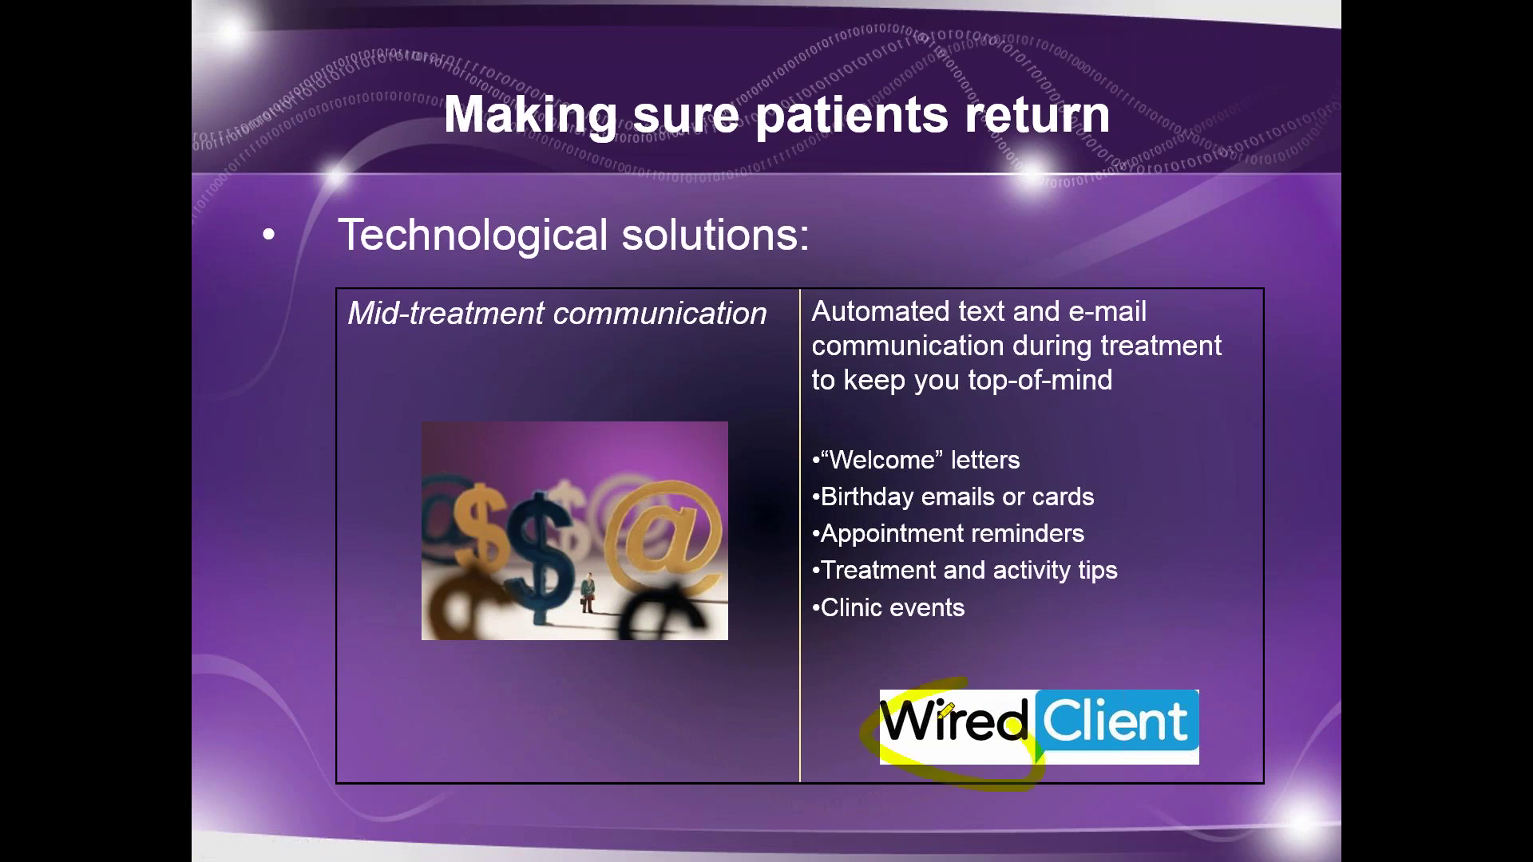
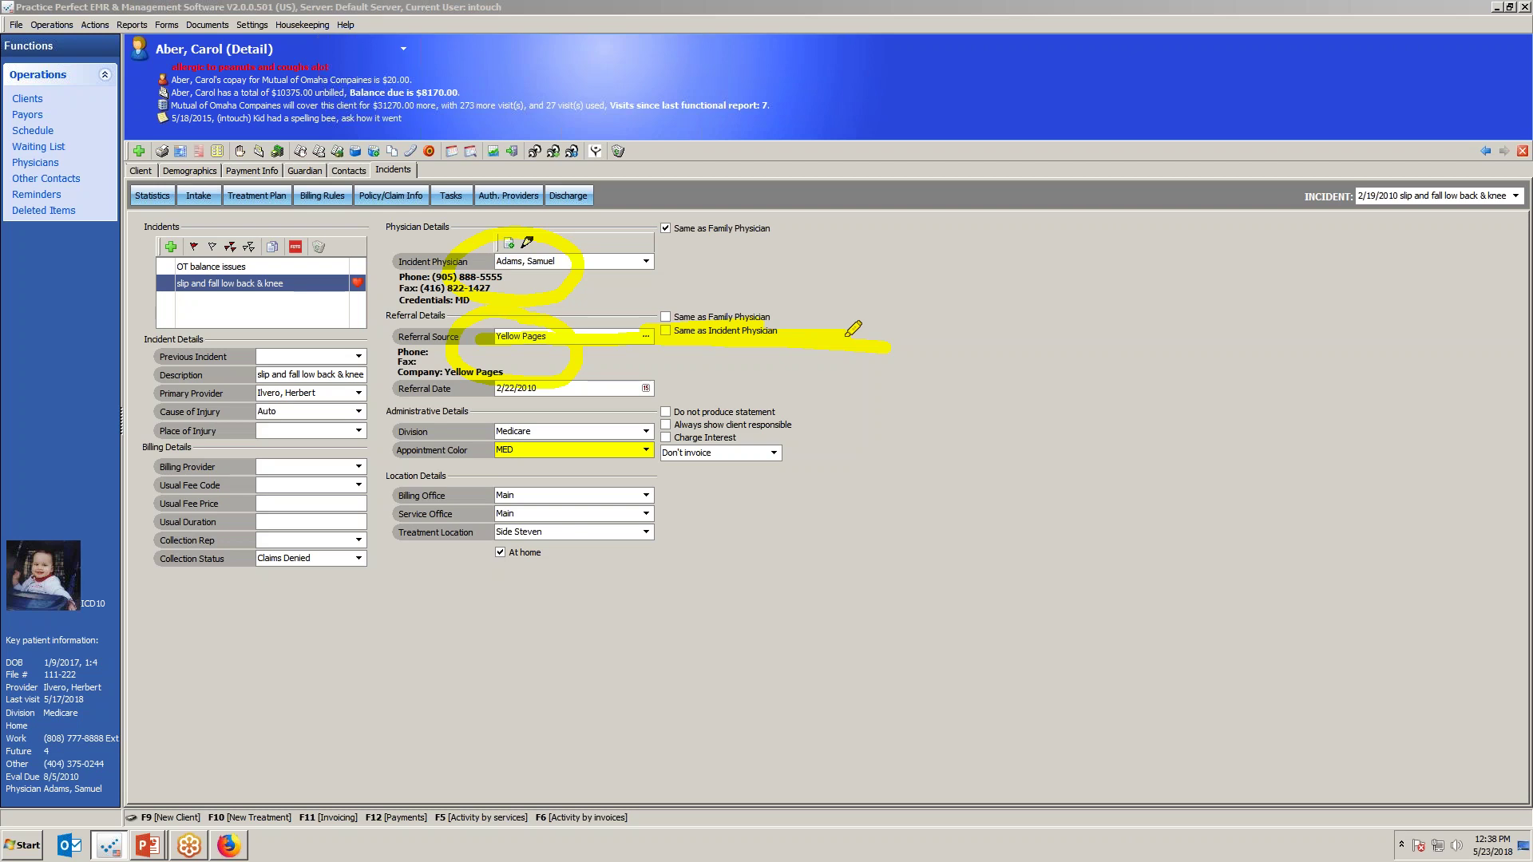
mouse_move(128, 48)
left_mouse_down()
mouse_move(508, 184)
mouse_move(547, 262)
mouse_move(637, 254)
left_mouse_up()
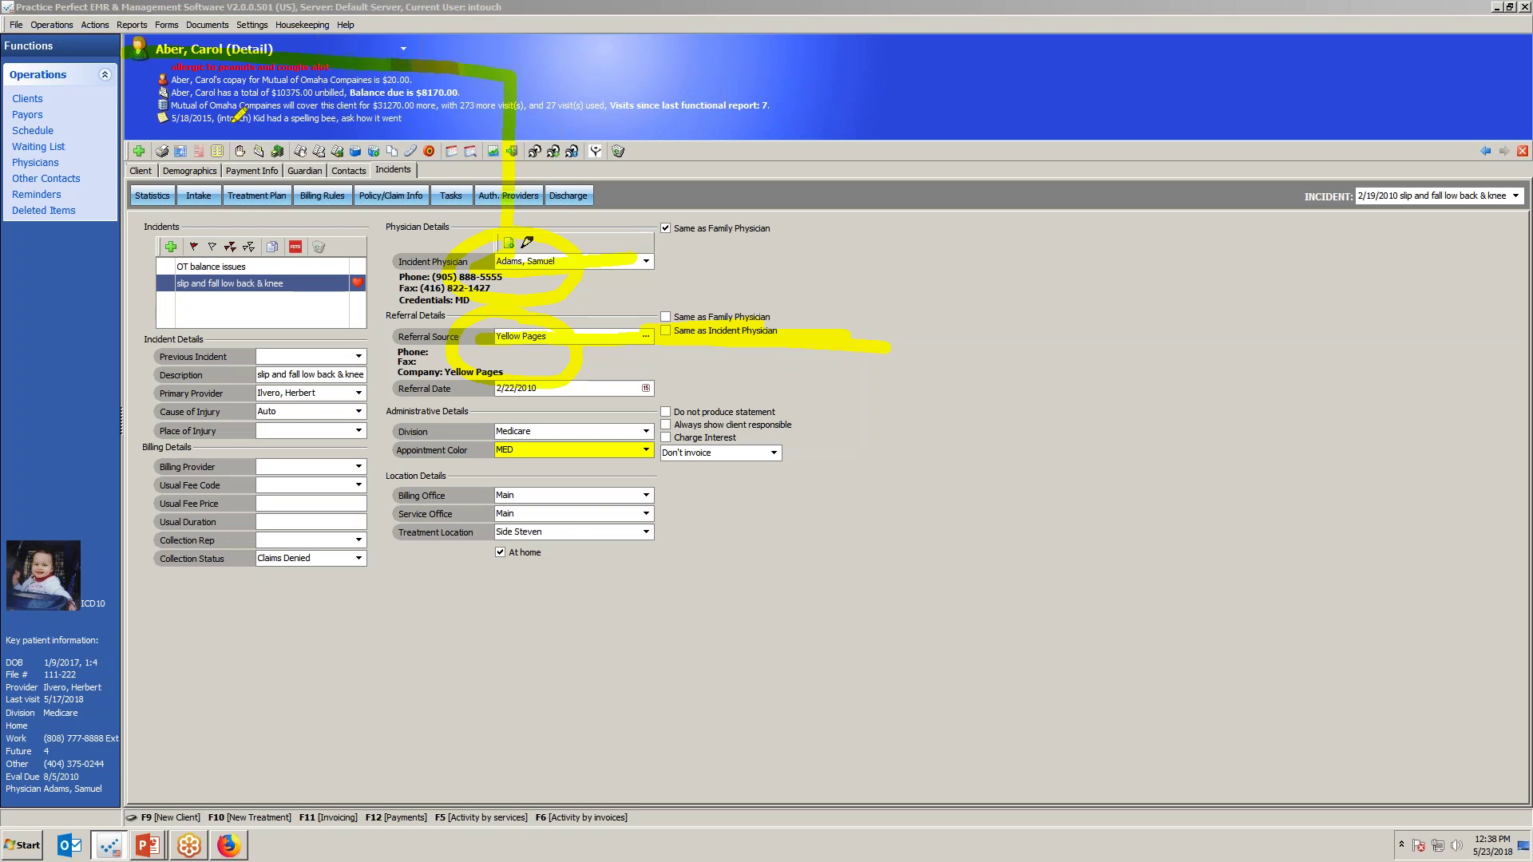
mouse_move(180, 77)
left_mouse_down()
mouse_move(148, 234)
mouse_move(536, 338)
left_mouse_up()
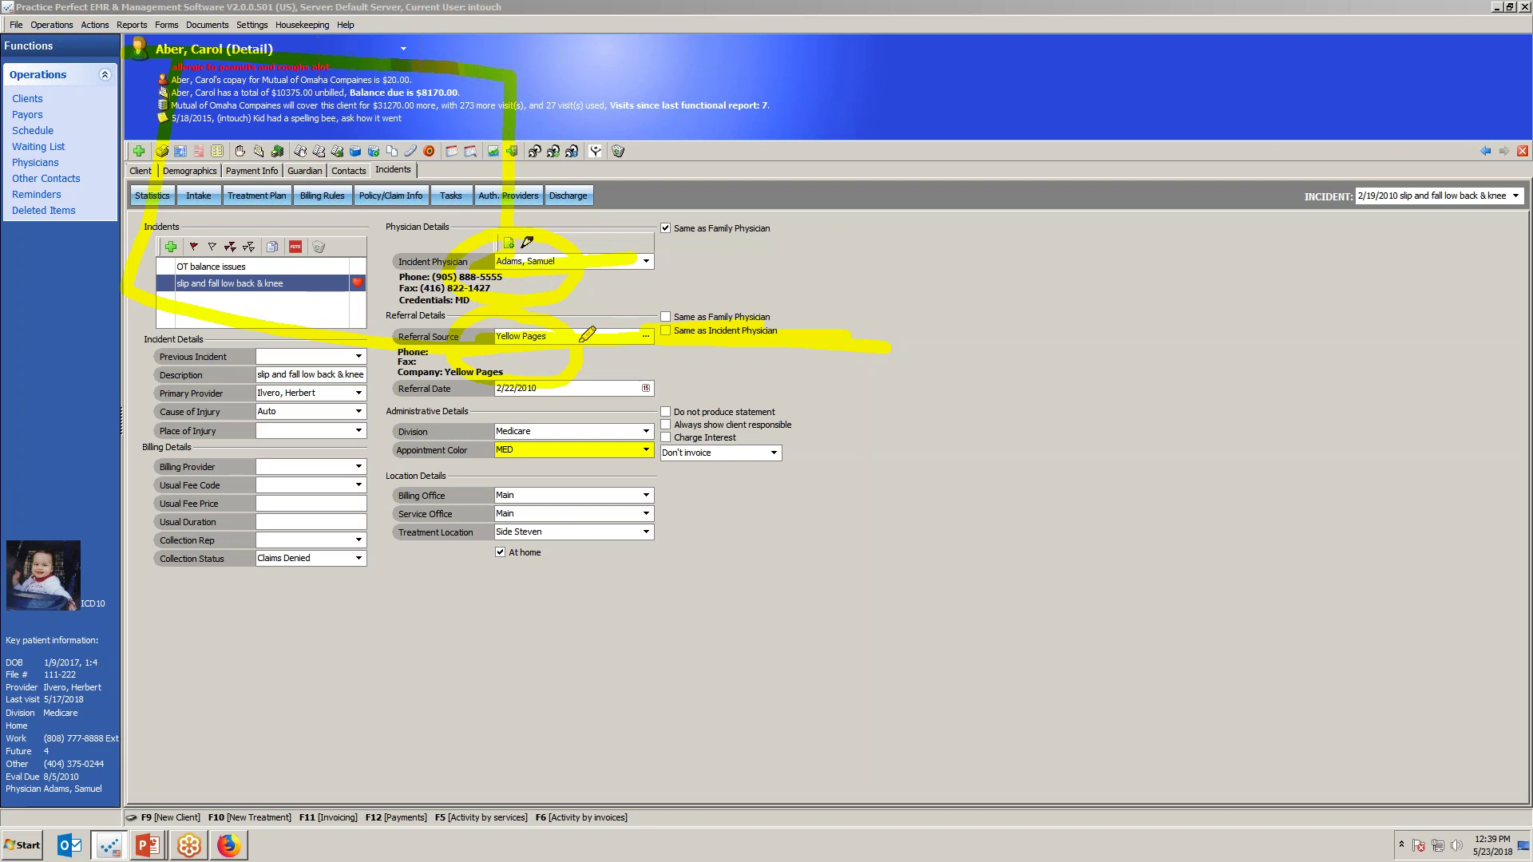
Open the Referral/Association Report options from the Marketing reports.
left_click(130, 25)
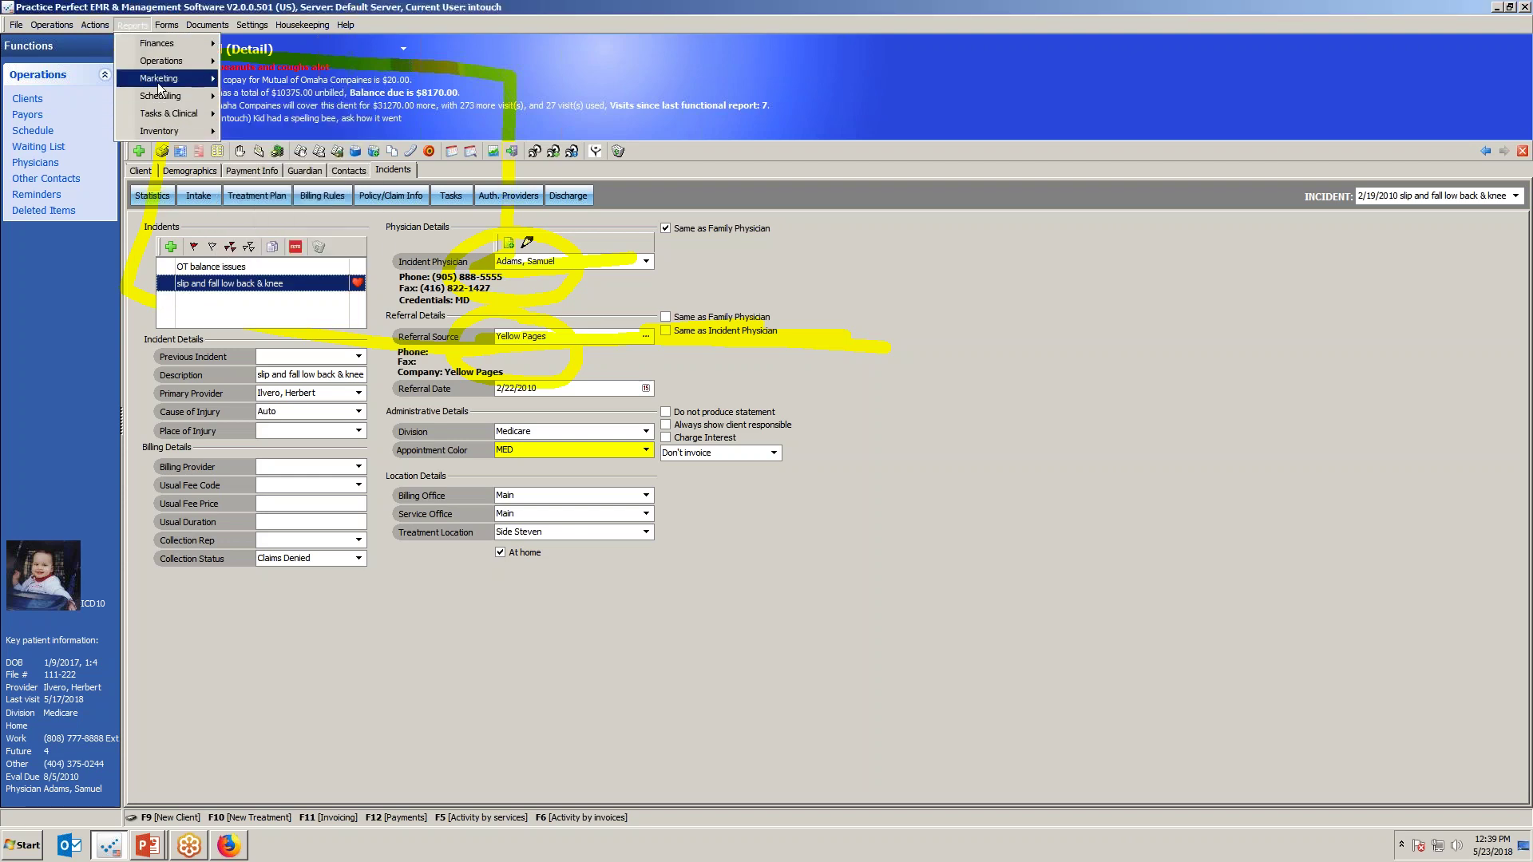
mouse_move(180, 83)
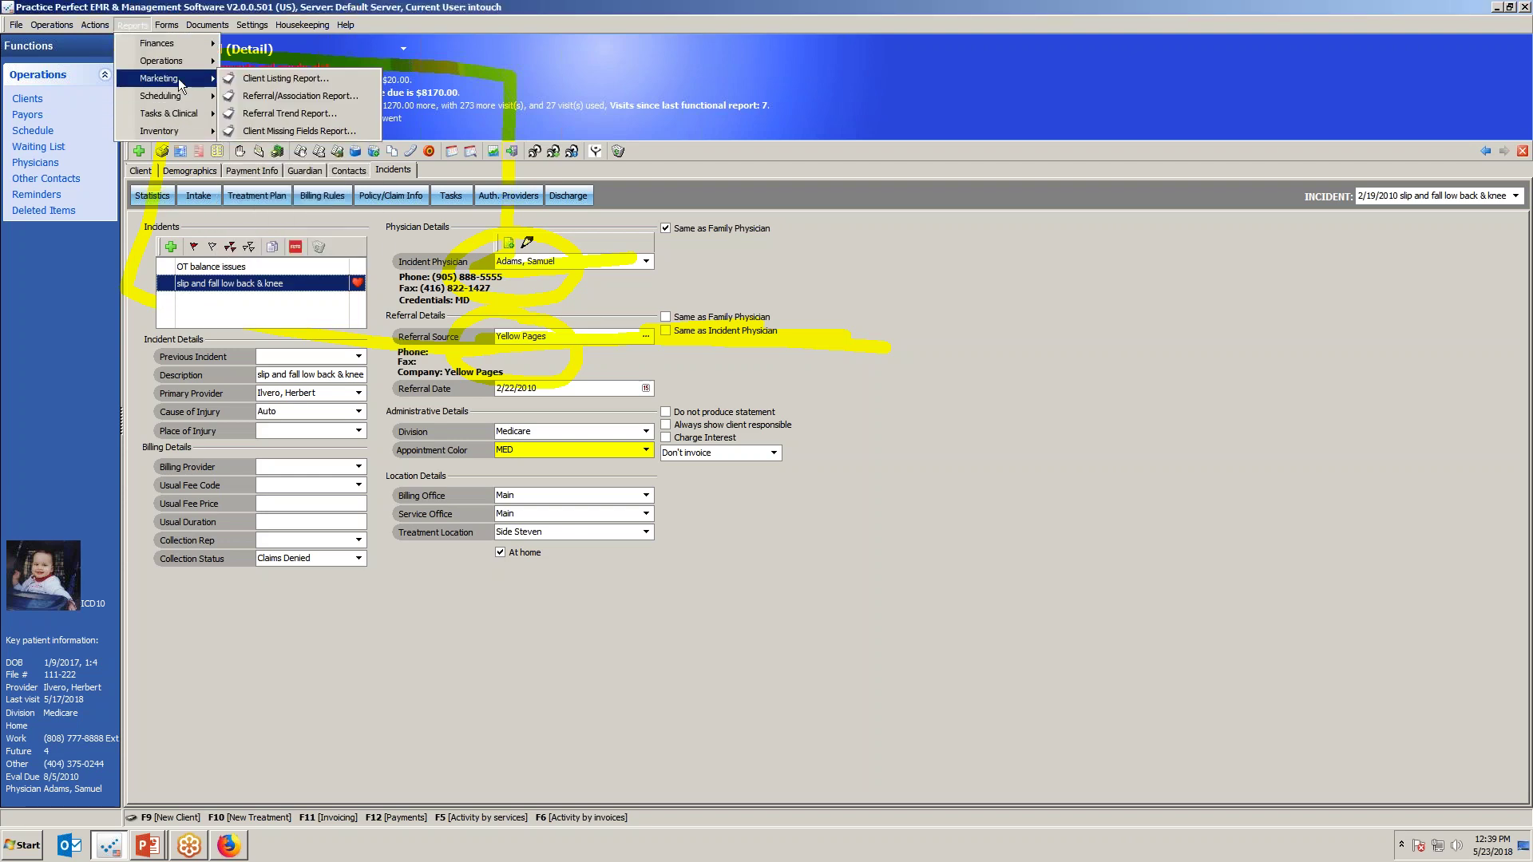
left_click(249, 97)
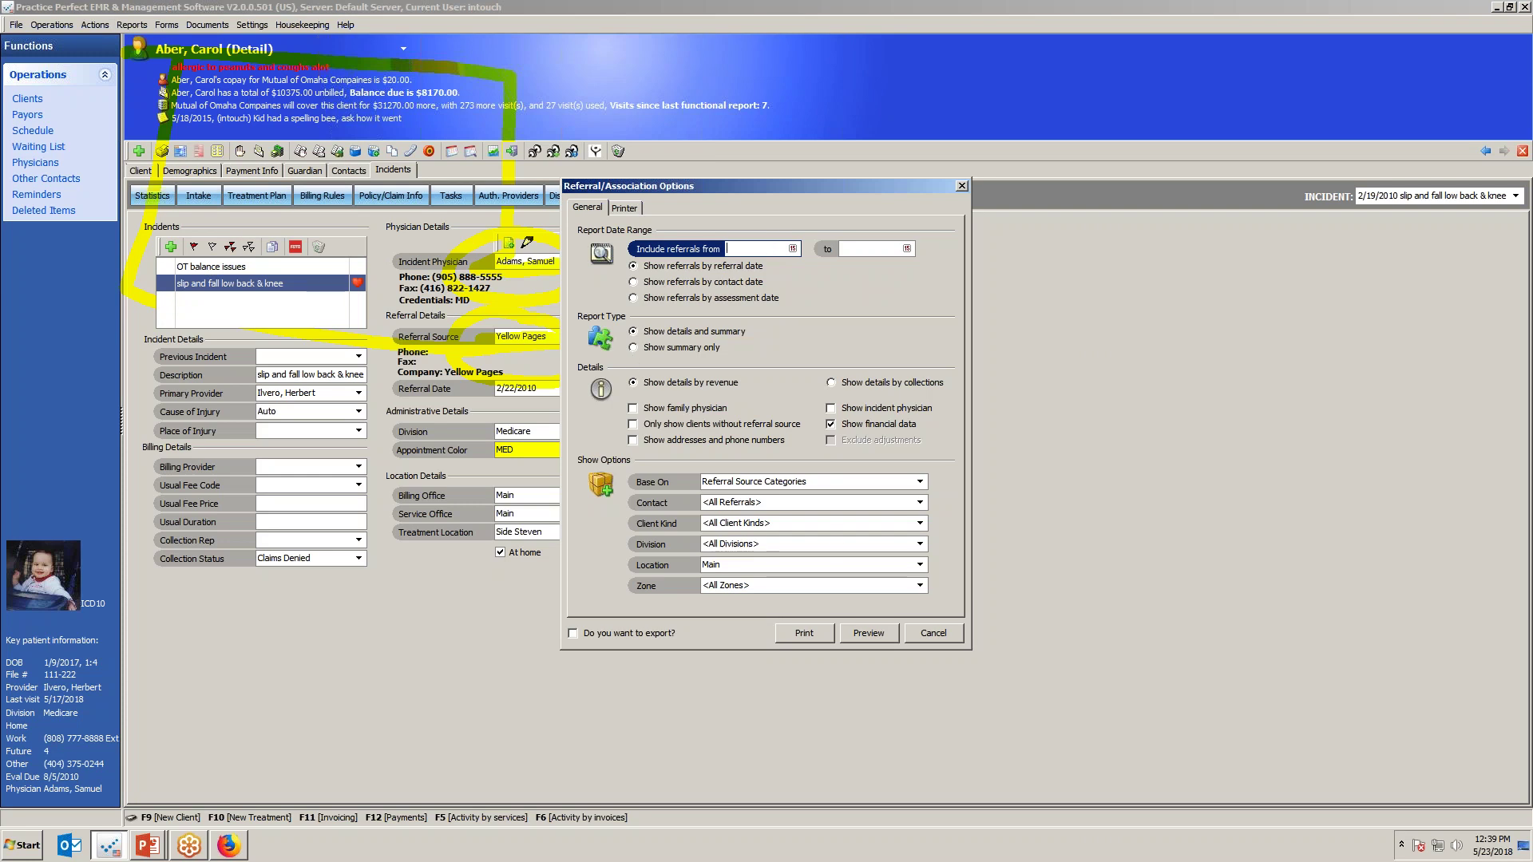
Preview the report for contact Yellow Pages, 1/1/2010 to 12/31/2017, by contact date.
left_click(804, 501)
type("Yellow Pages")
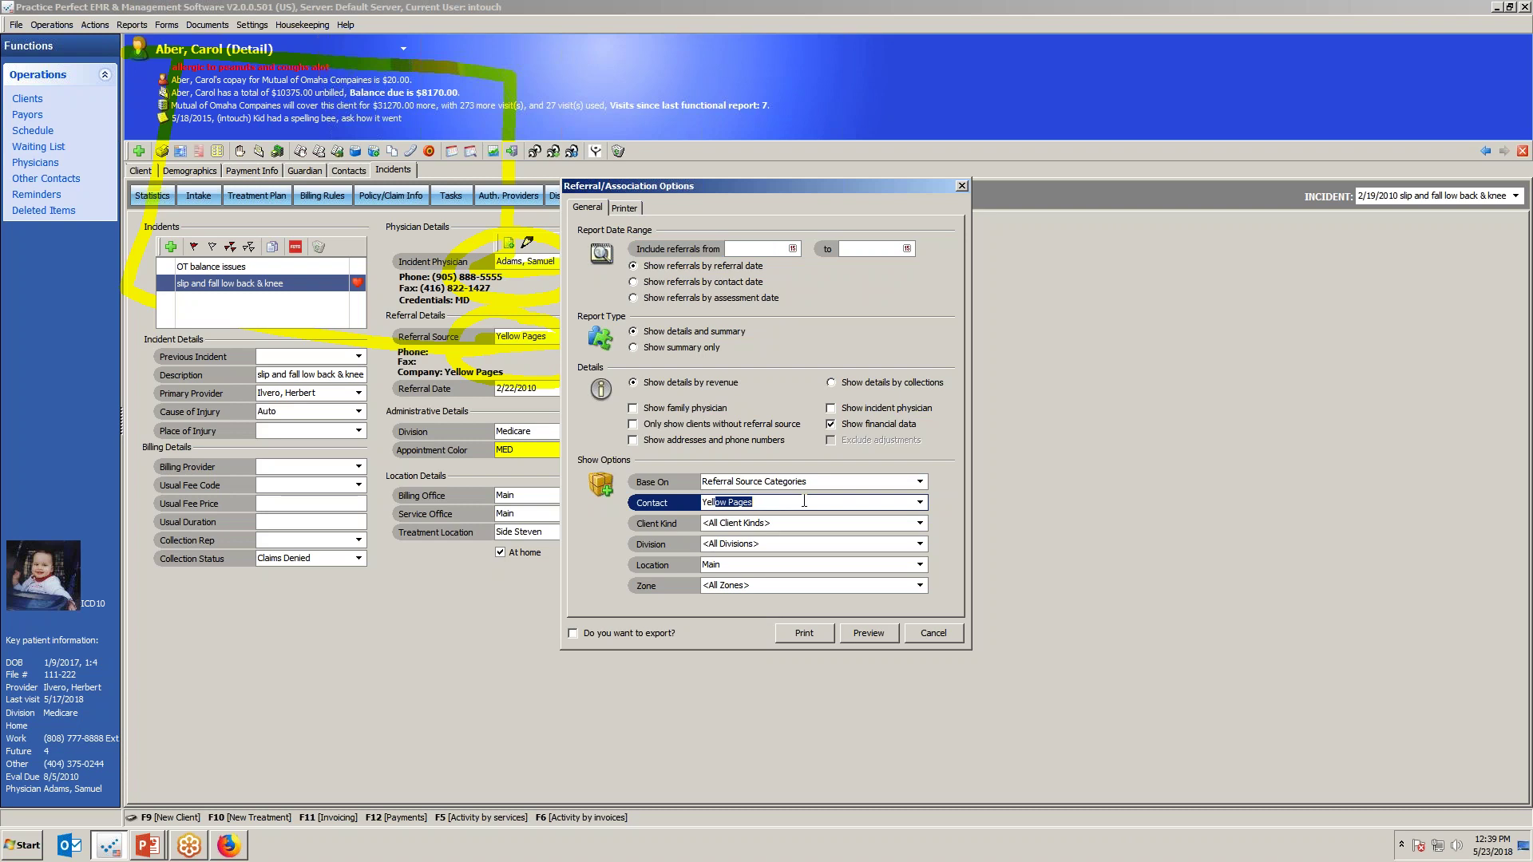
left_click(758, 248)
type("1")
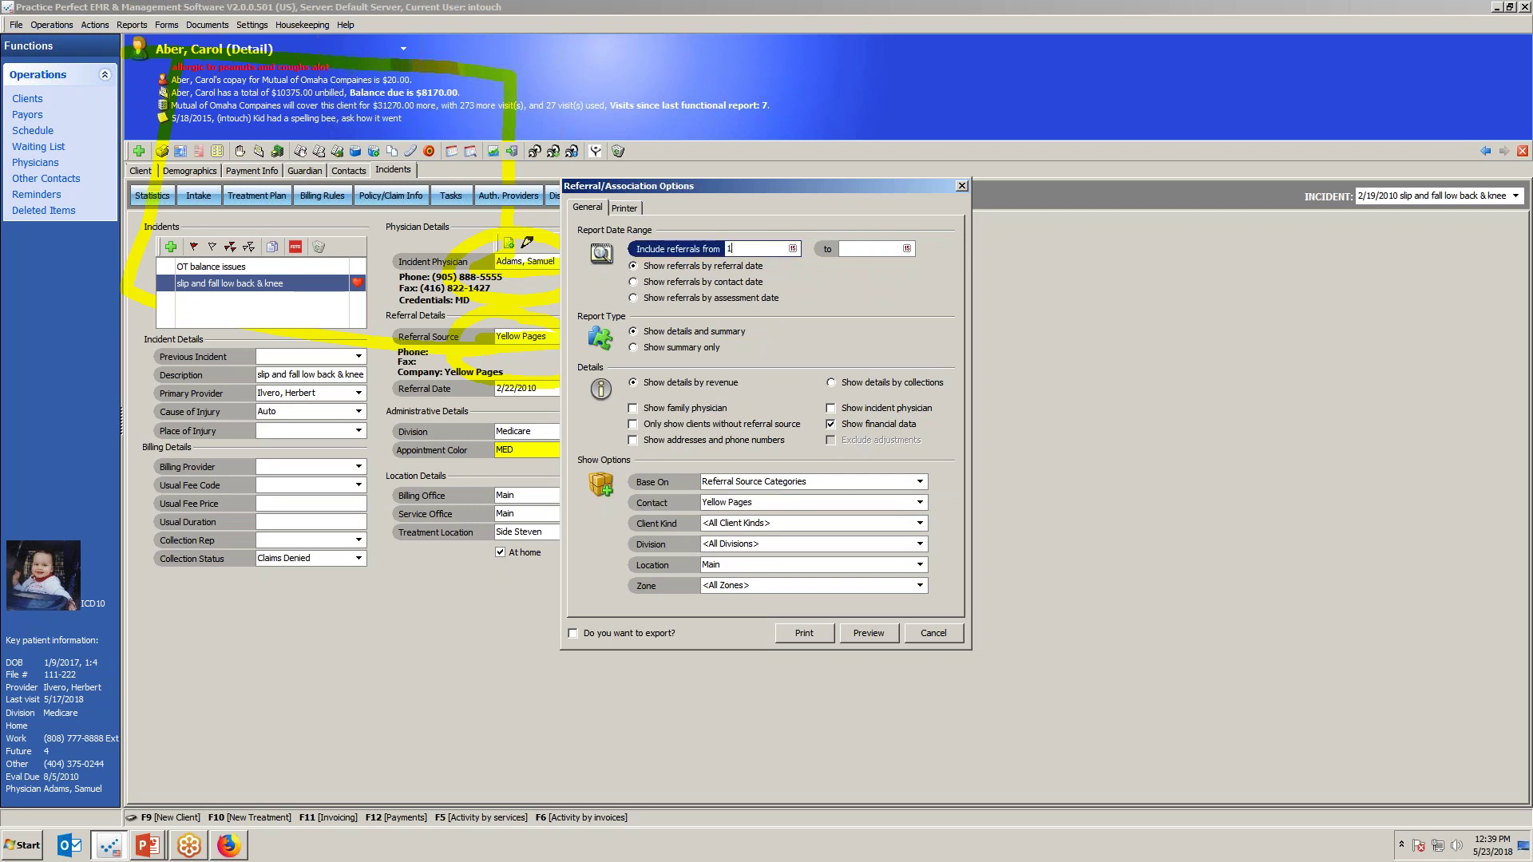
type("/1/2010")
key("Tab")
type("1/")
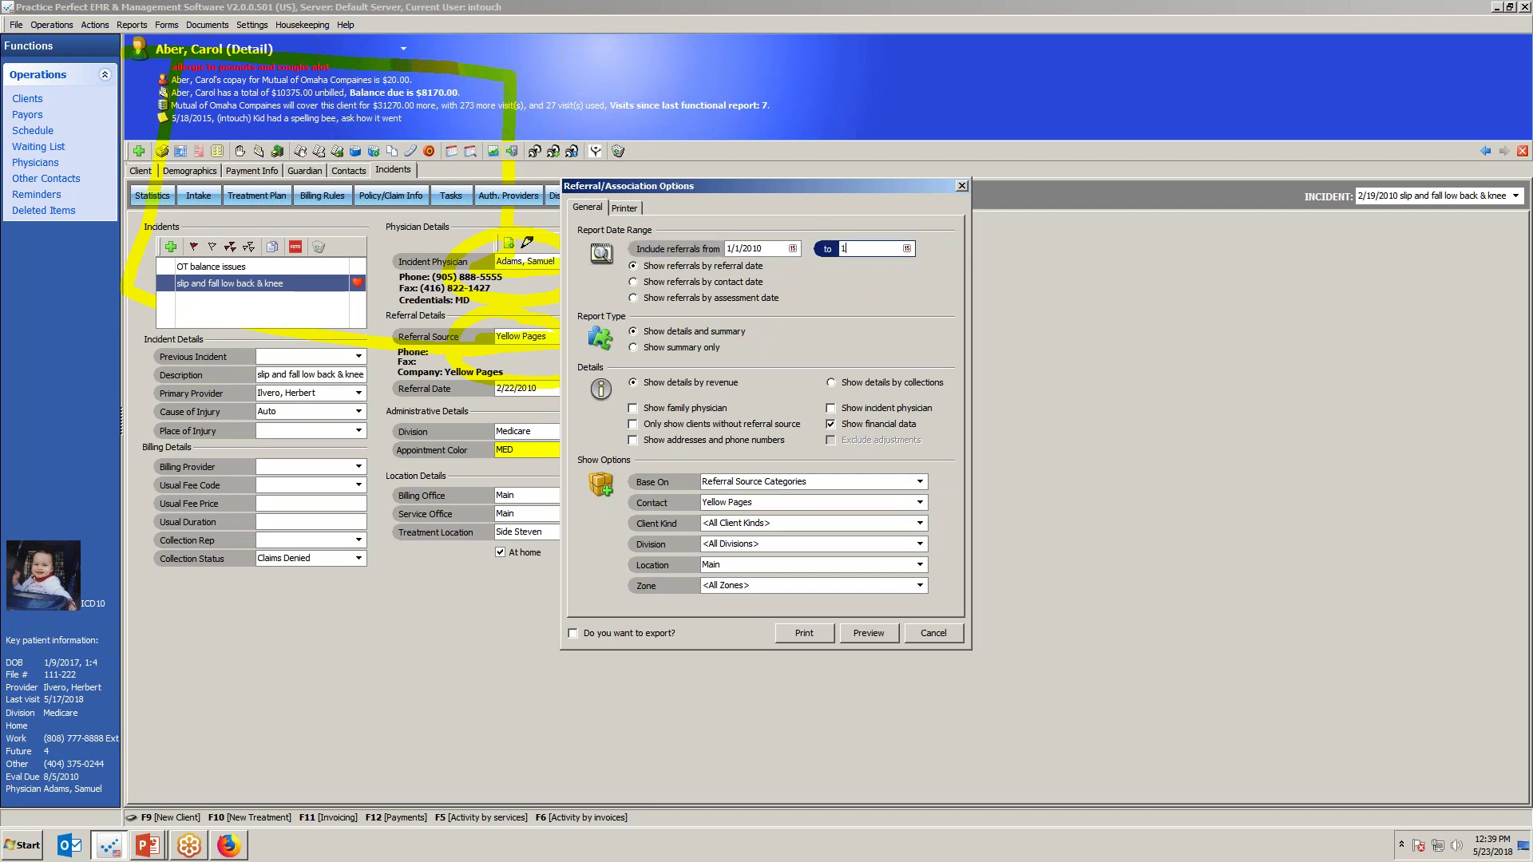
type("2/31/21")
key("Tab")
left_click(694, 286)
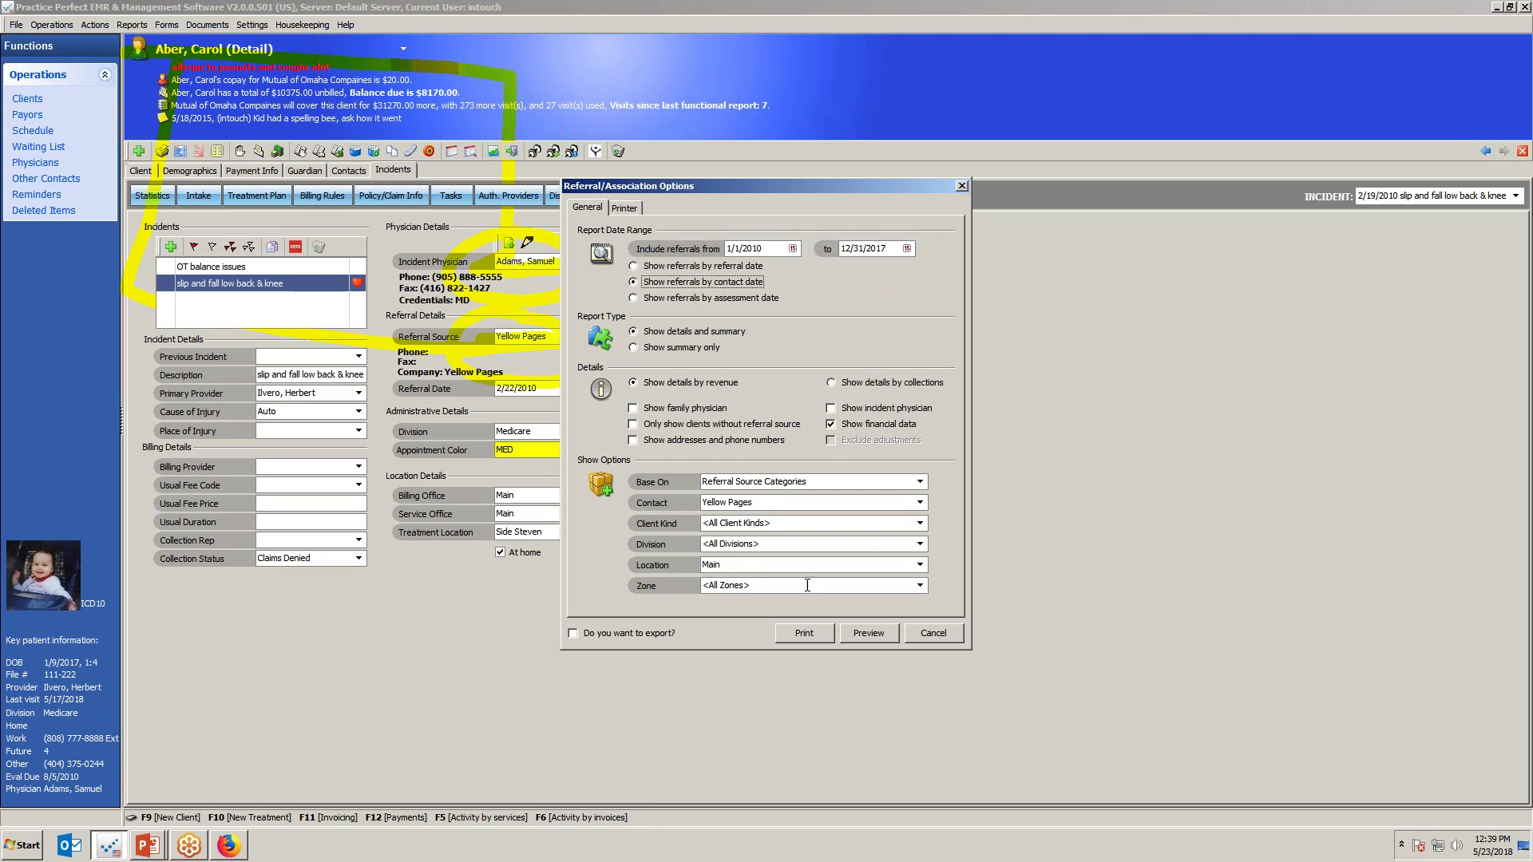
left_click(861, 634)
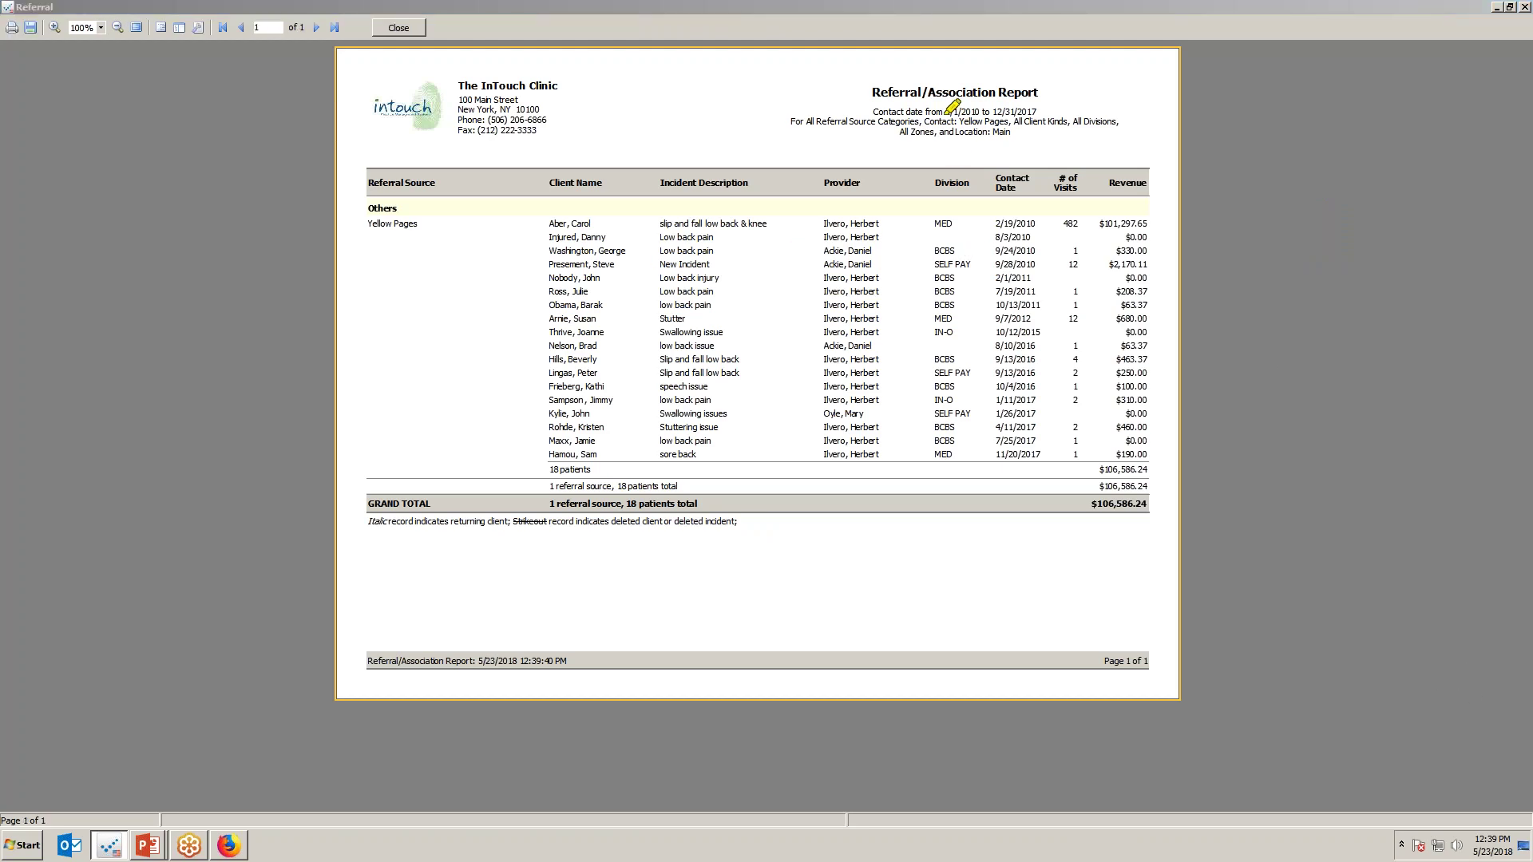
Highlight the Yellow Pages, Main location and date filters and the $106,586.24 subtotal, then close the preview and options.
left_click_drag(941, 121, 1009, 121)
mouse_move(955, 133)
left_mouse_down()
mouse_move(1017, 132)
mouse_move(1037, 113)
left_mouse_up()
left_click_drag(1011, 122, 1074, 127)
left_click_drag(1076, 484, 1183, 493)
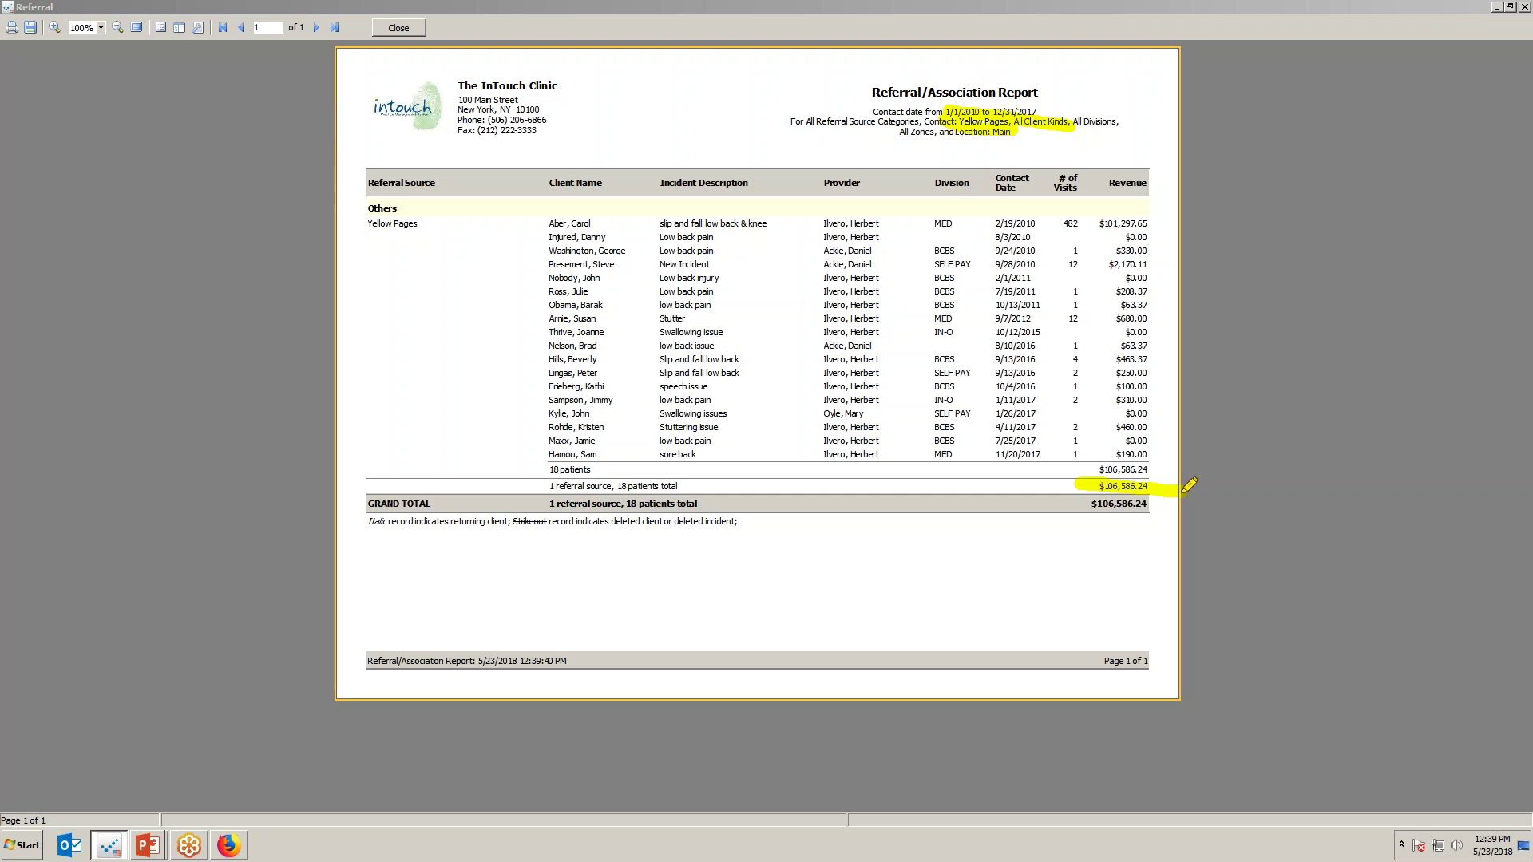
left_click(399, 28)
left_click(937, 637)
Reopen the Referral/Association Report, try contact 'WEN', then cancel the options.
left_click(132, 25)
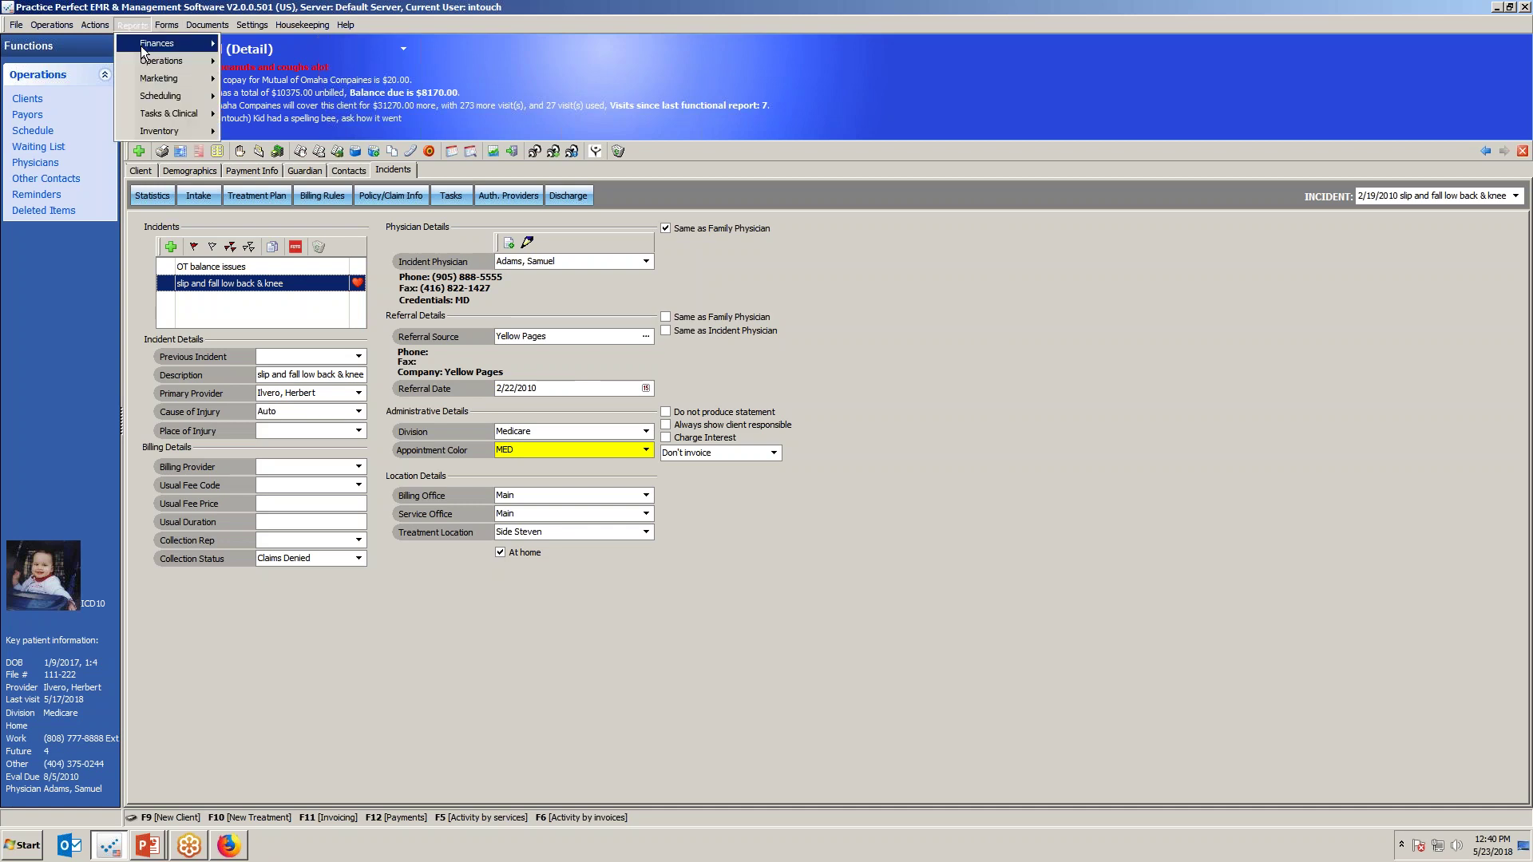
left_click(254, 97)
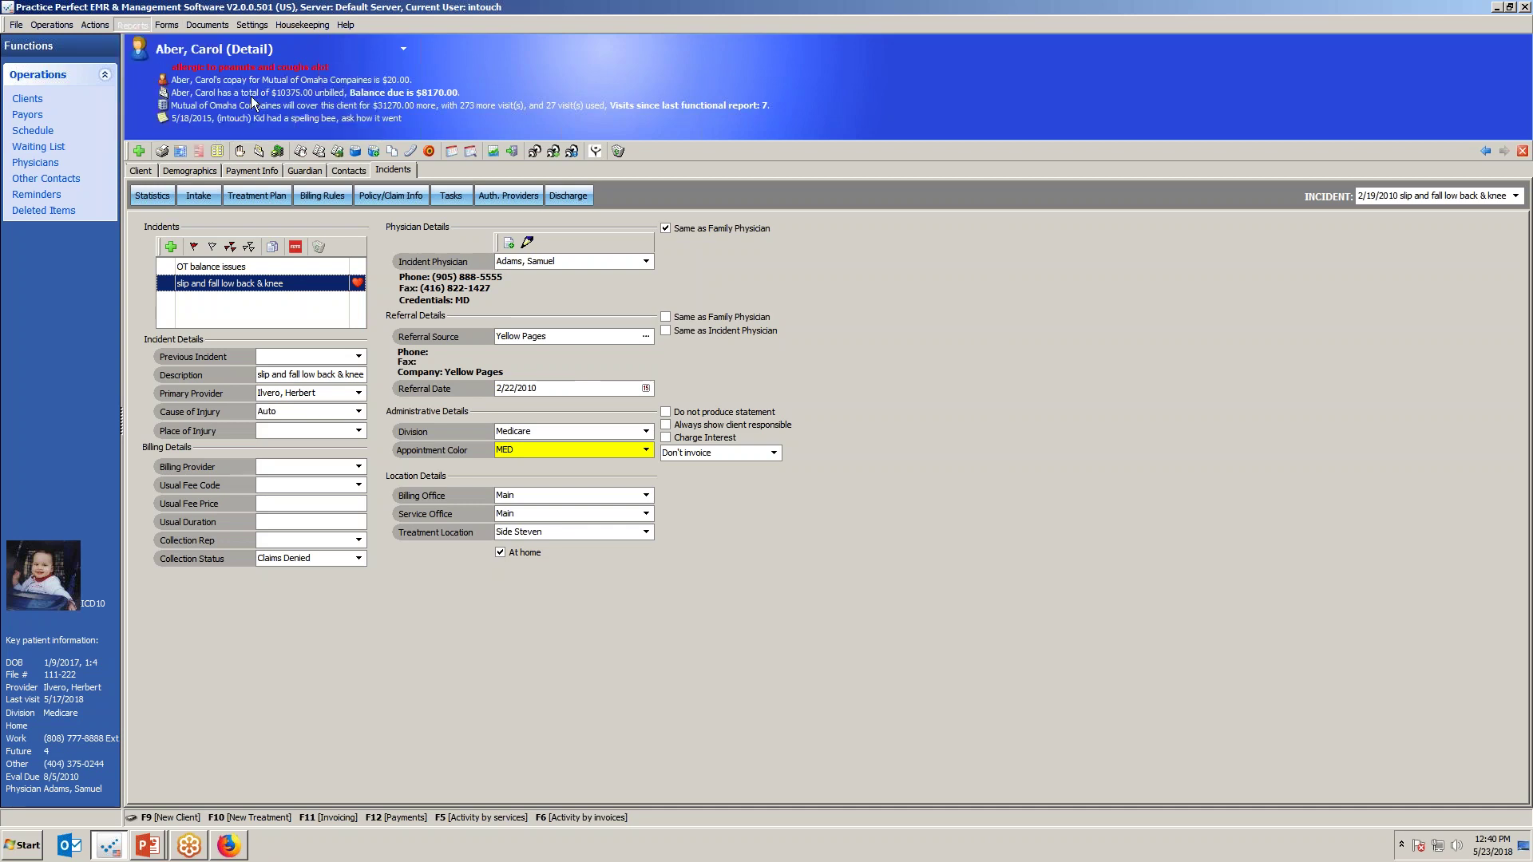
left_click(790, 503)
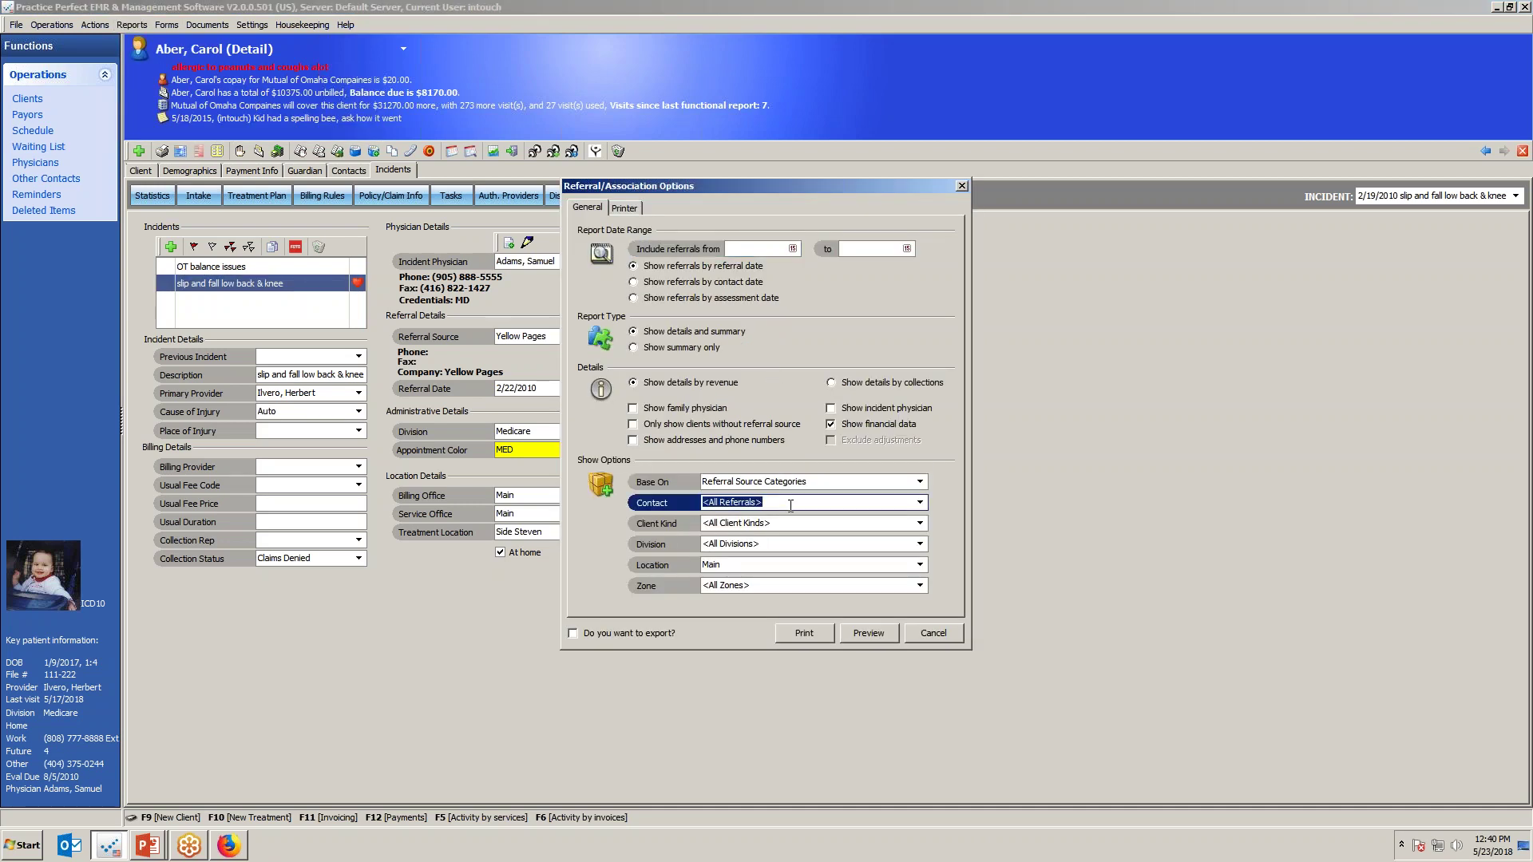
type("W")
key("BackSpace")
key("BackSpace")
type("WEN")
key("Escape")
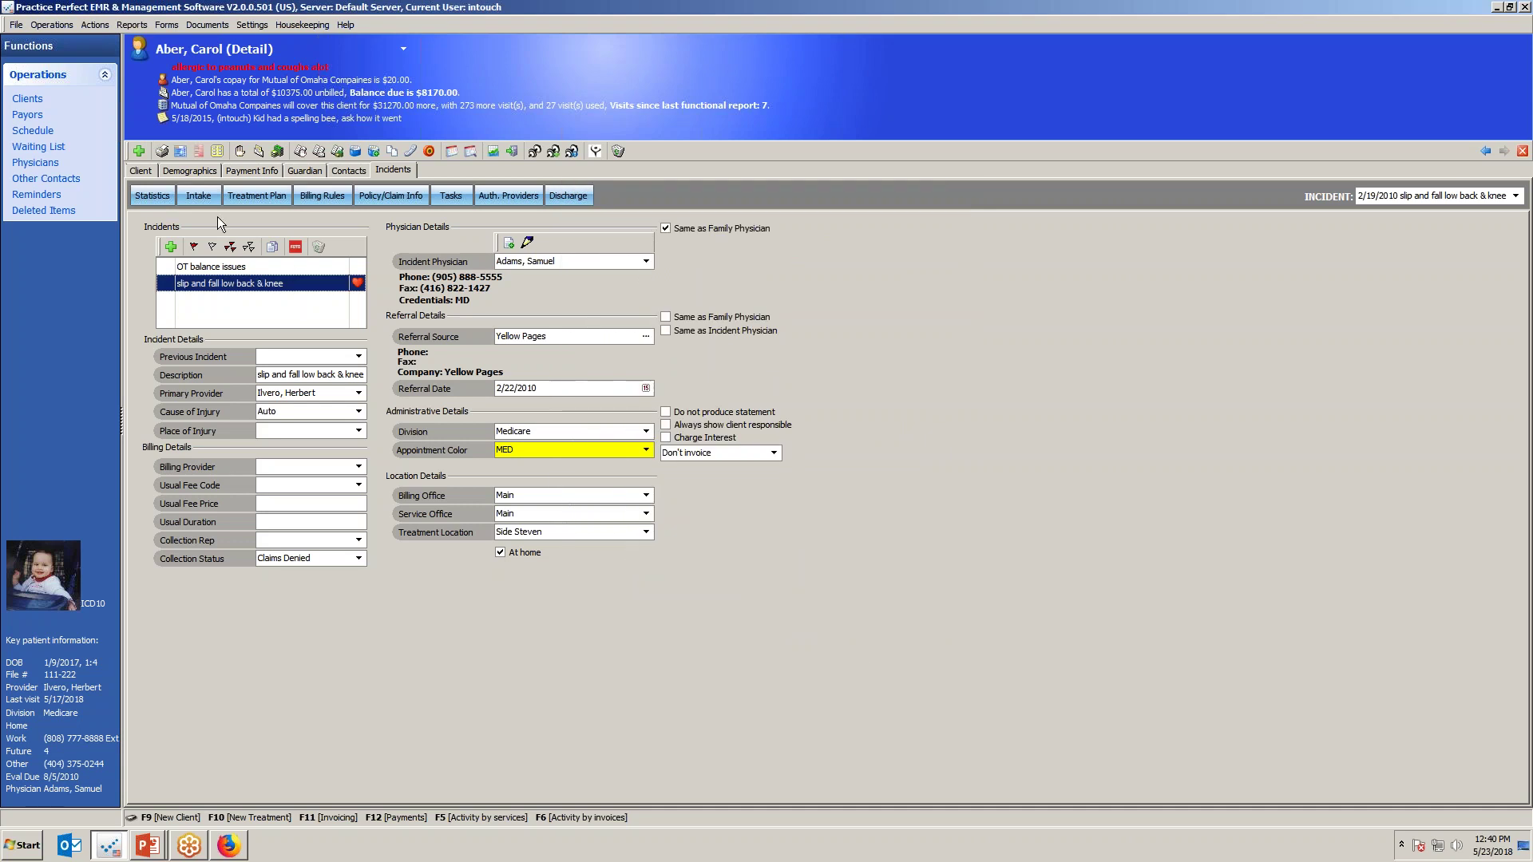
Show the Marketing reports submenu under Reports, including Referral Trend.
left_click(133, 26)
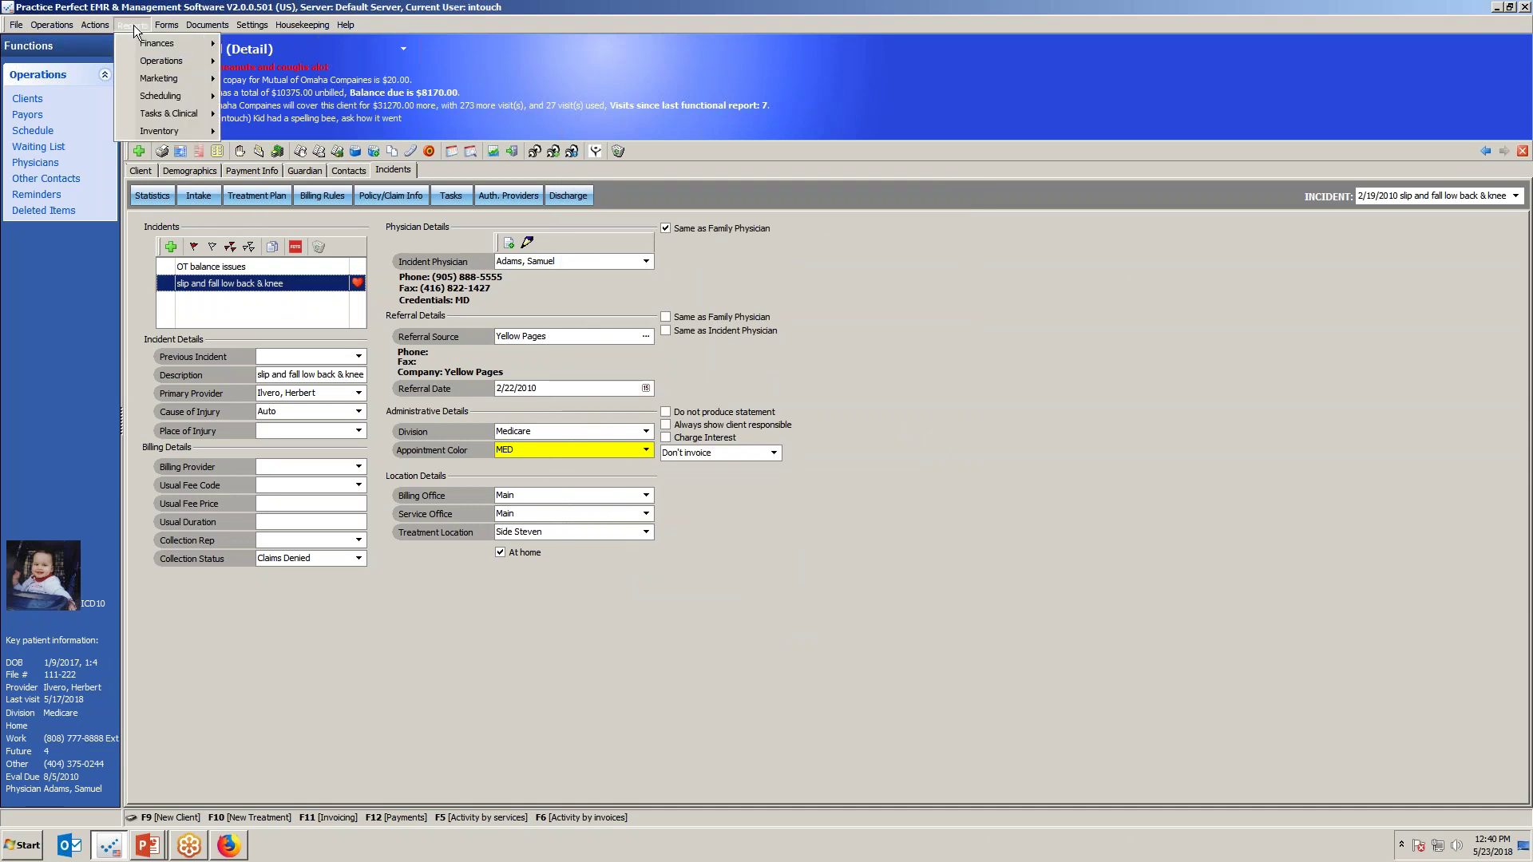
mouse_move(146, 97)
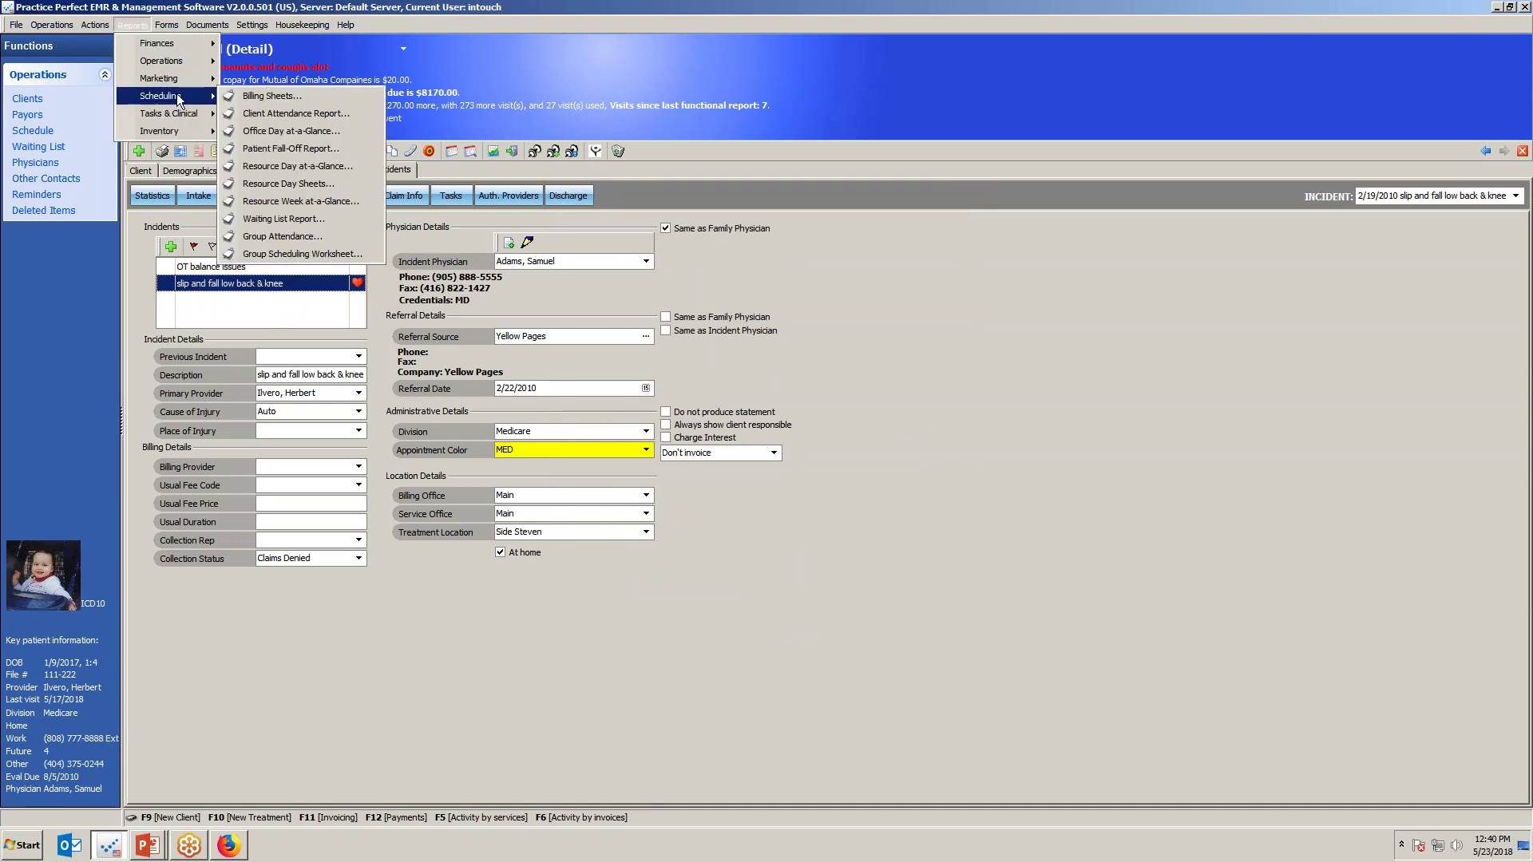
mouse_move(196, 80)
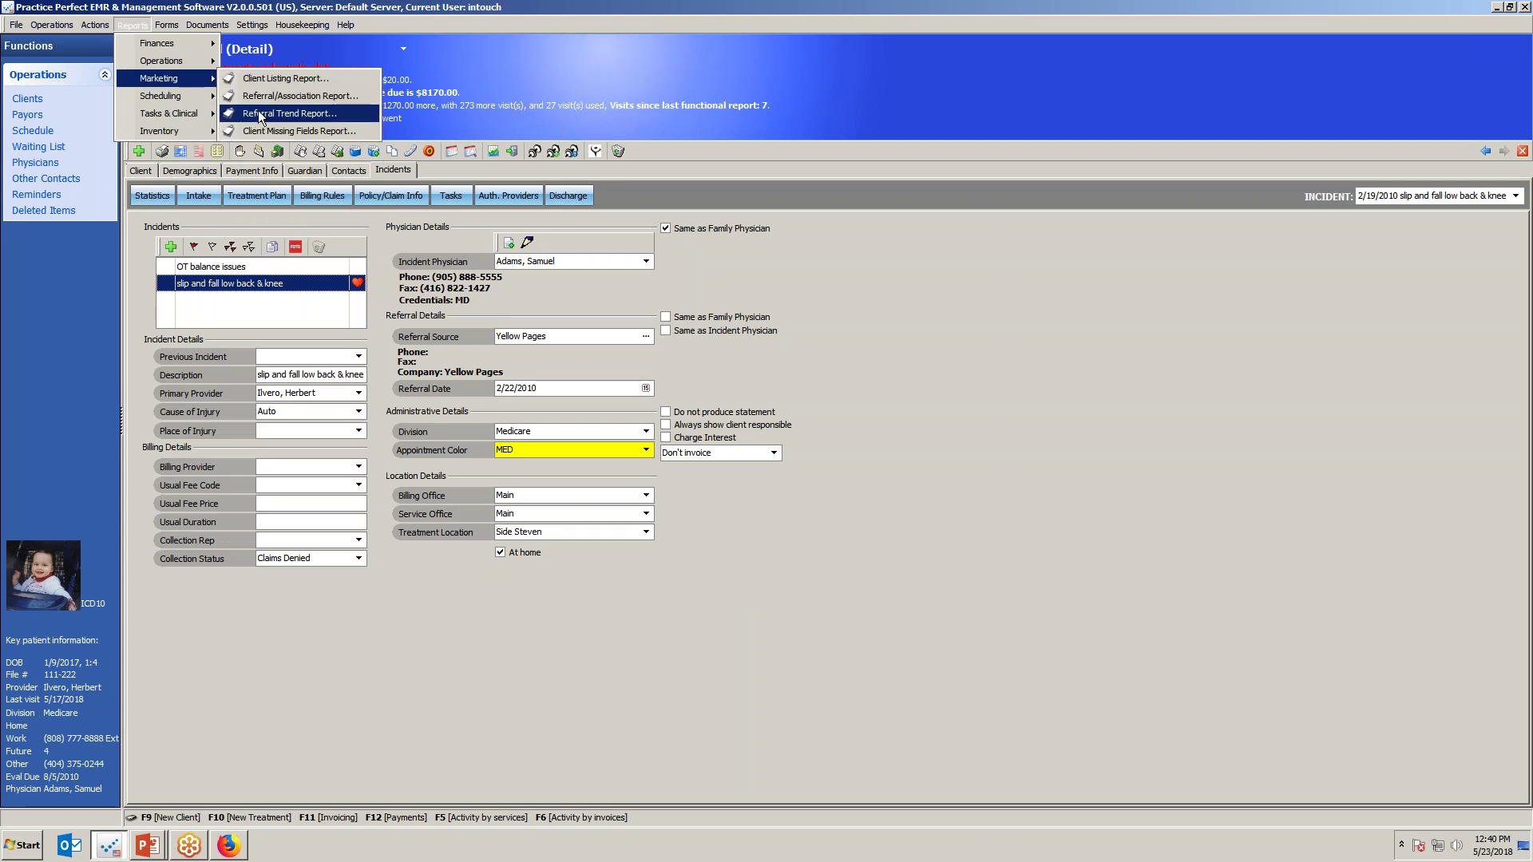
Preview the Referral Trend report starting 2010, counting referrals by contact date.
left_click(260, 116)
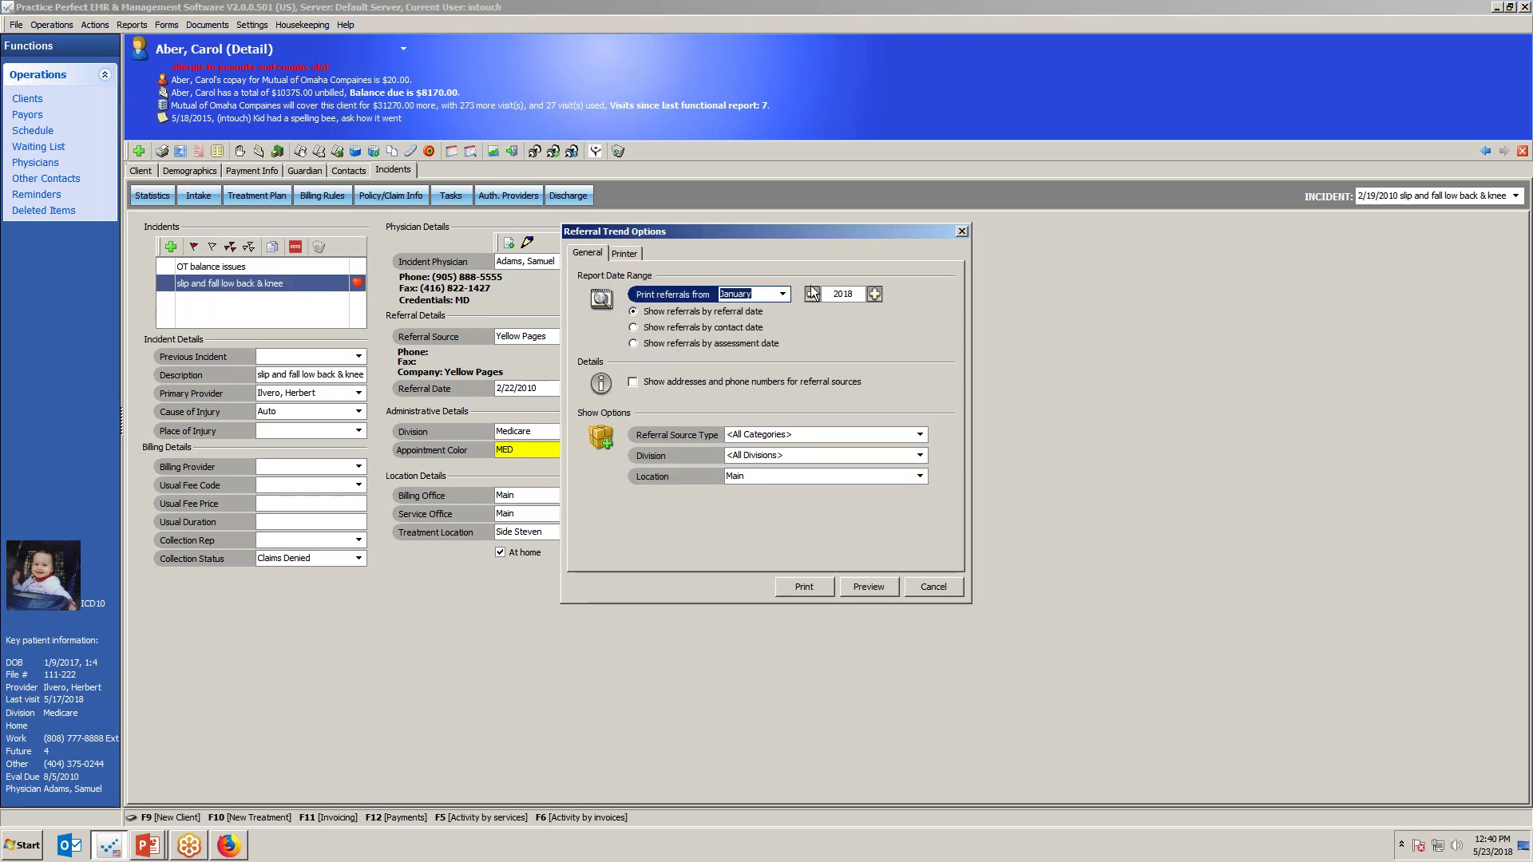
left_click(812, 295)
left_click(812, 295)
left_click(812, 295)
left_click(812, 294)
left_click(638, 327)
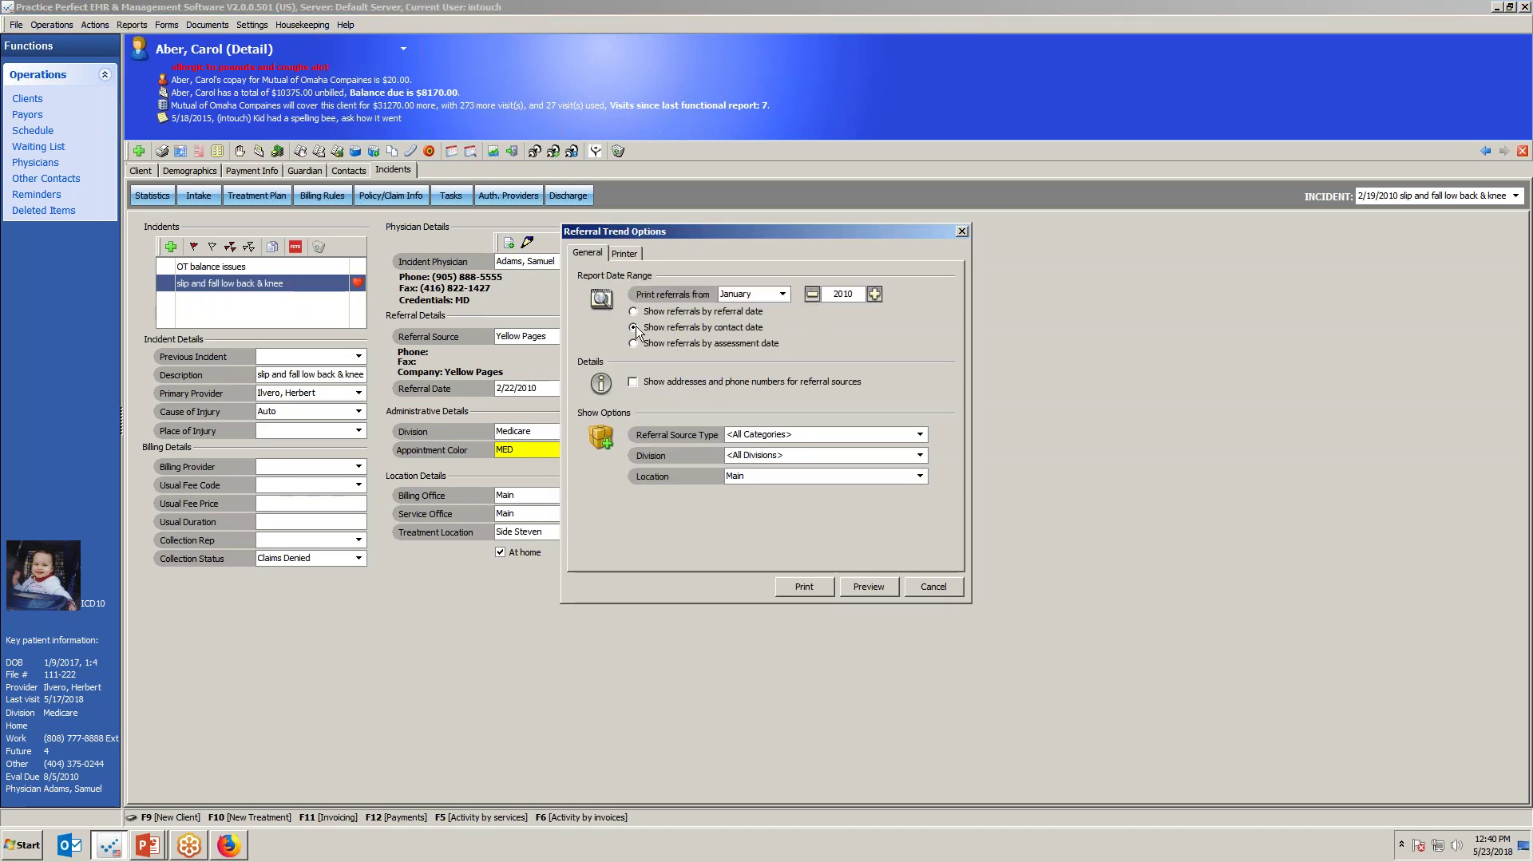
left_click(869, 588)
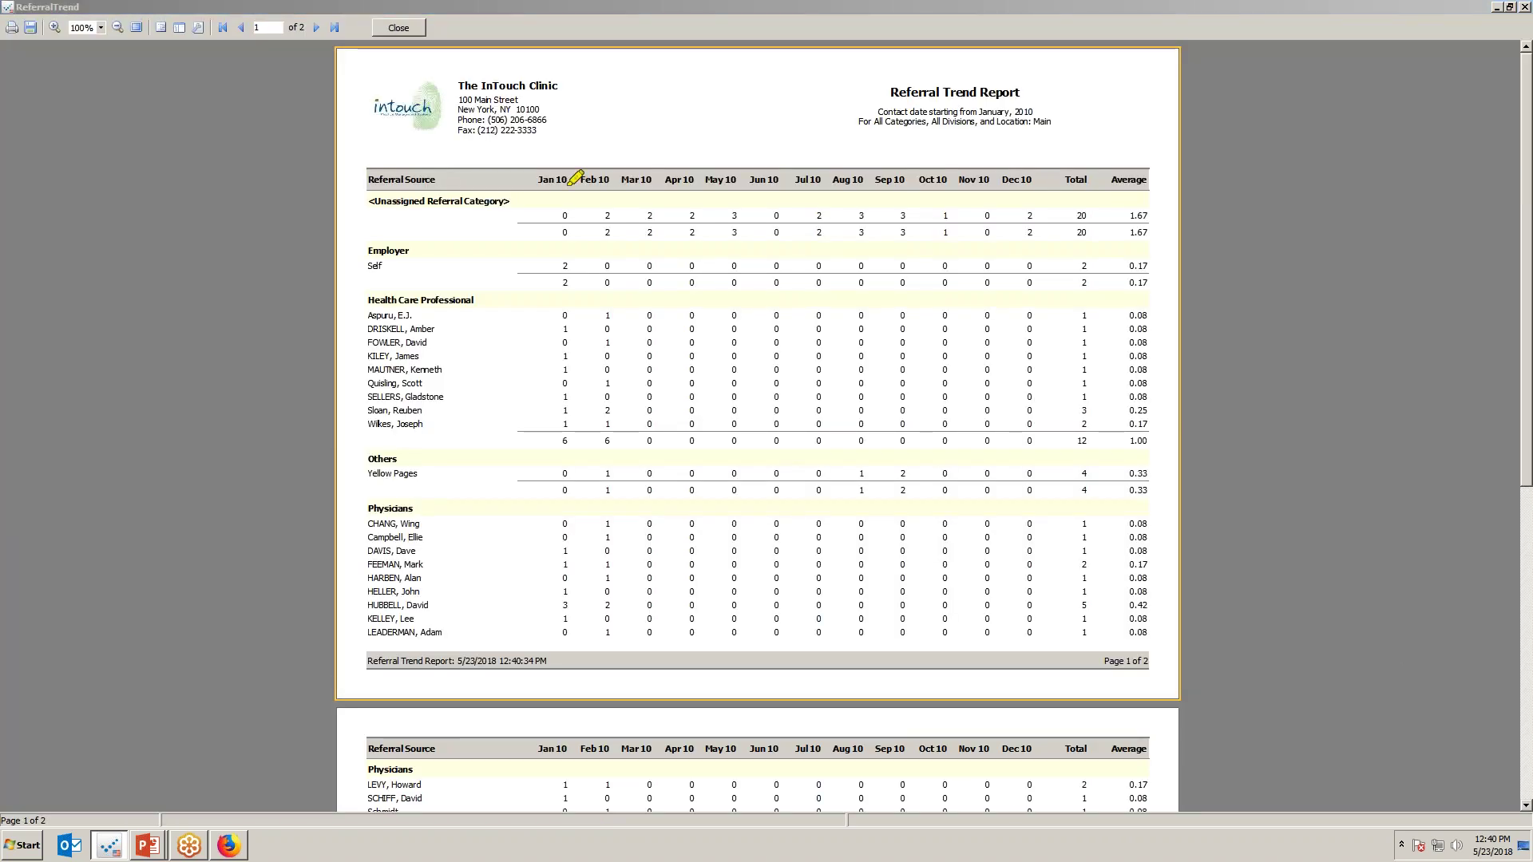
Mark the referral sources, the Yellow Pages row and the Jan–Dec 10 columns, then close the preview.
left_click_drag(409, 270, 432, 542)
left_click_drag(355, 478, 470, 466)
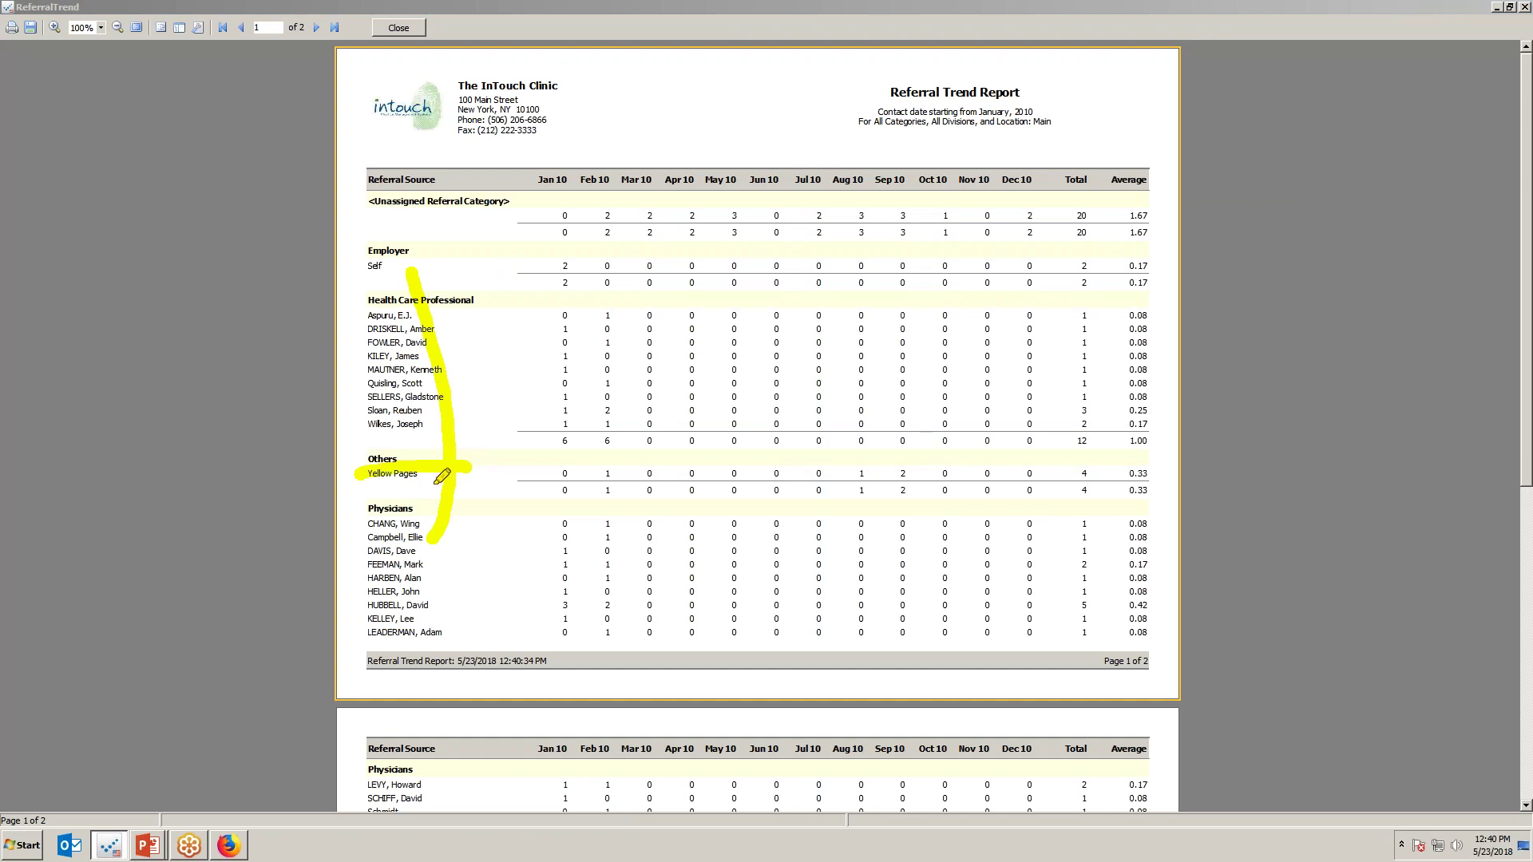
left_click_drag(559, 176, 1062, 190)
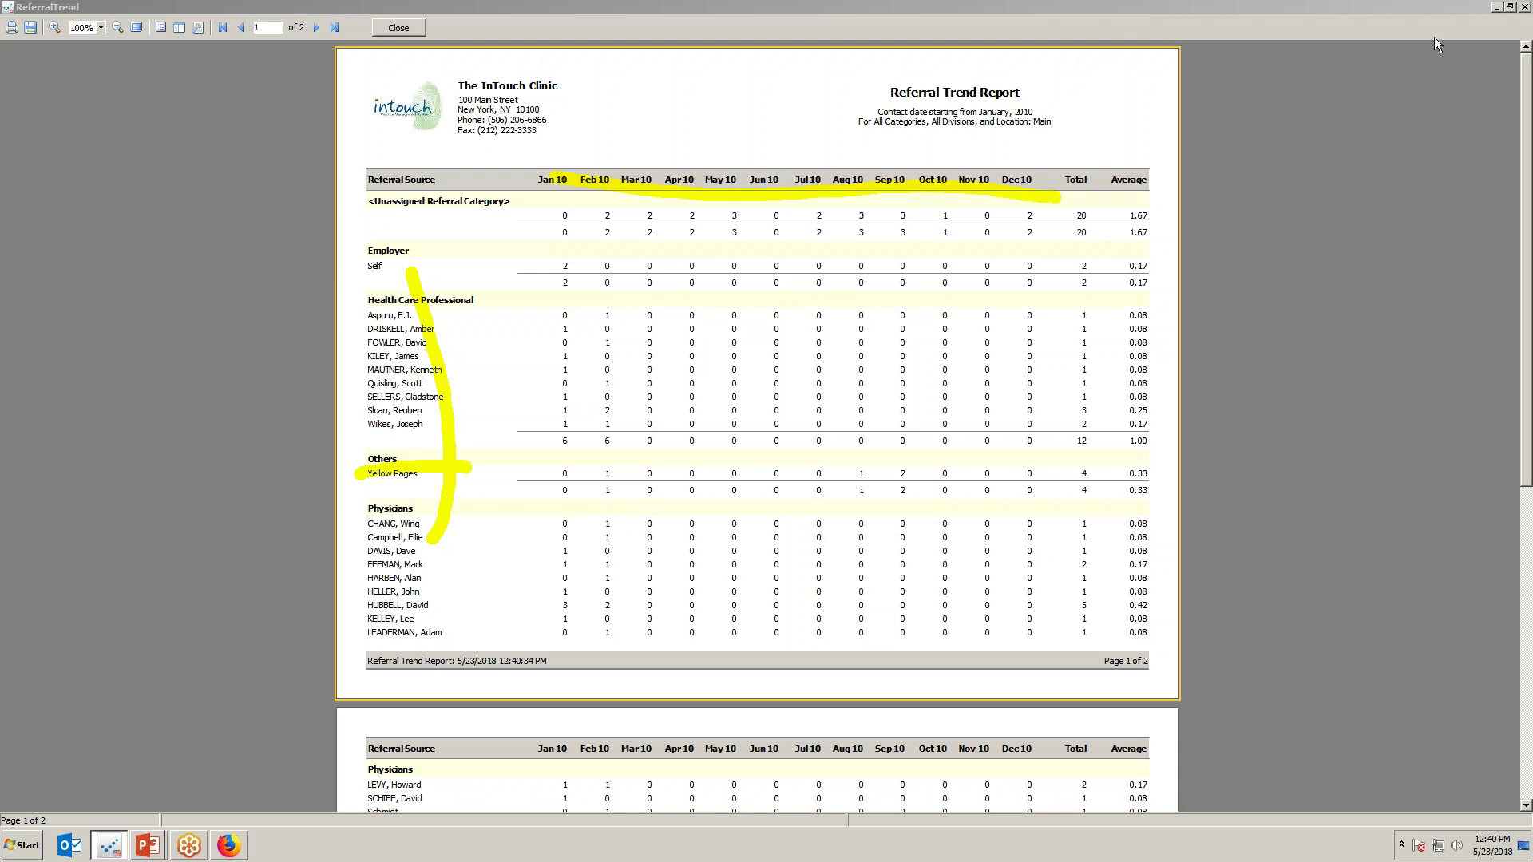
left_click_drag(1528, 114, 1528, 163)
left_click(412, 26)
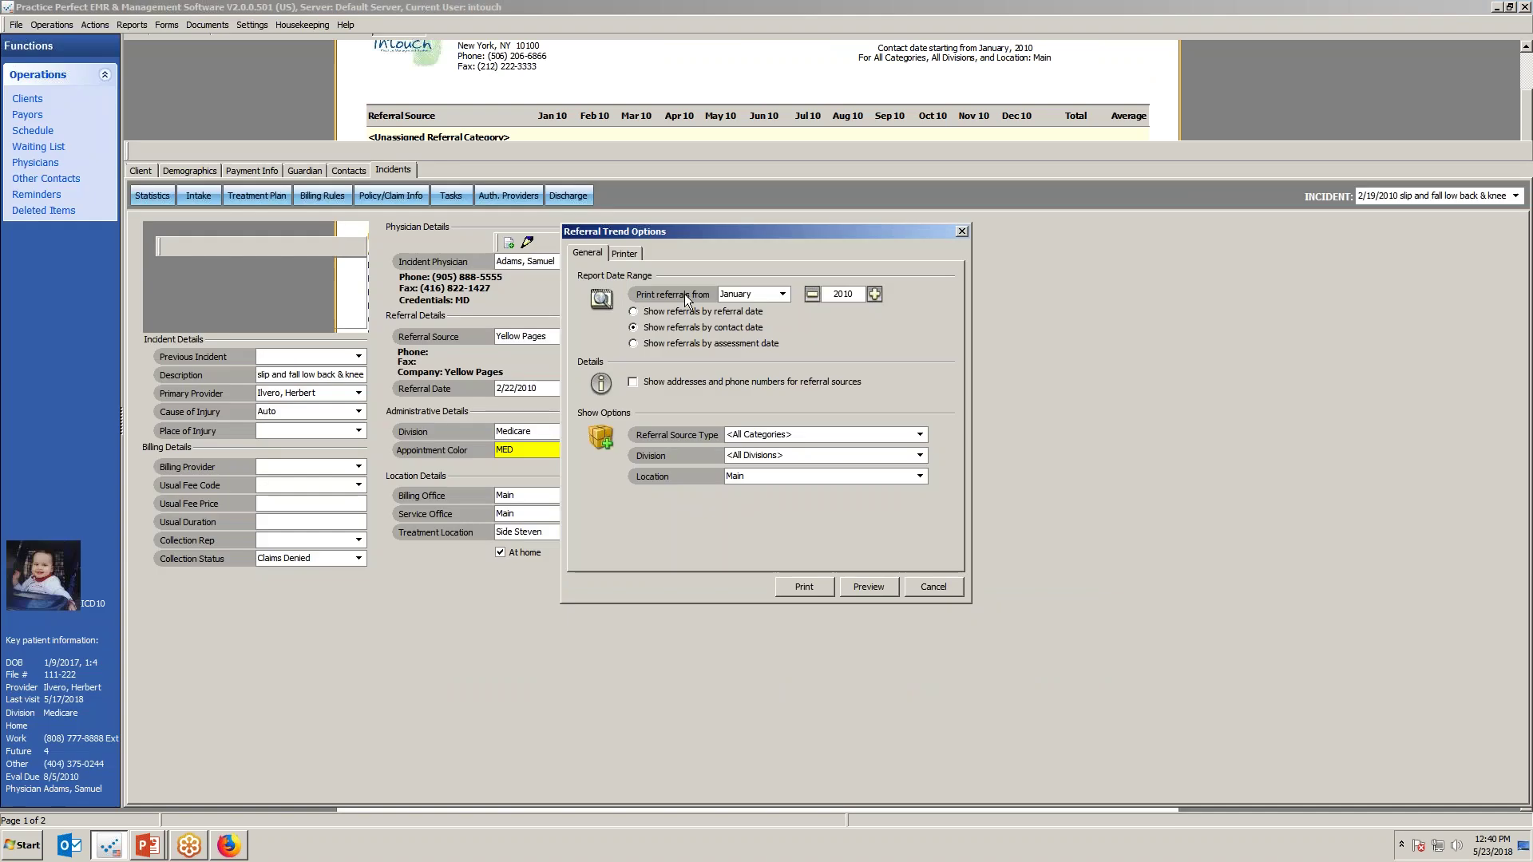
Preview the 2009 Referral Trend report and underline one referring provider's row.
left_click(872, 589)
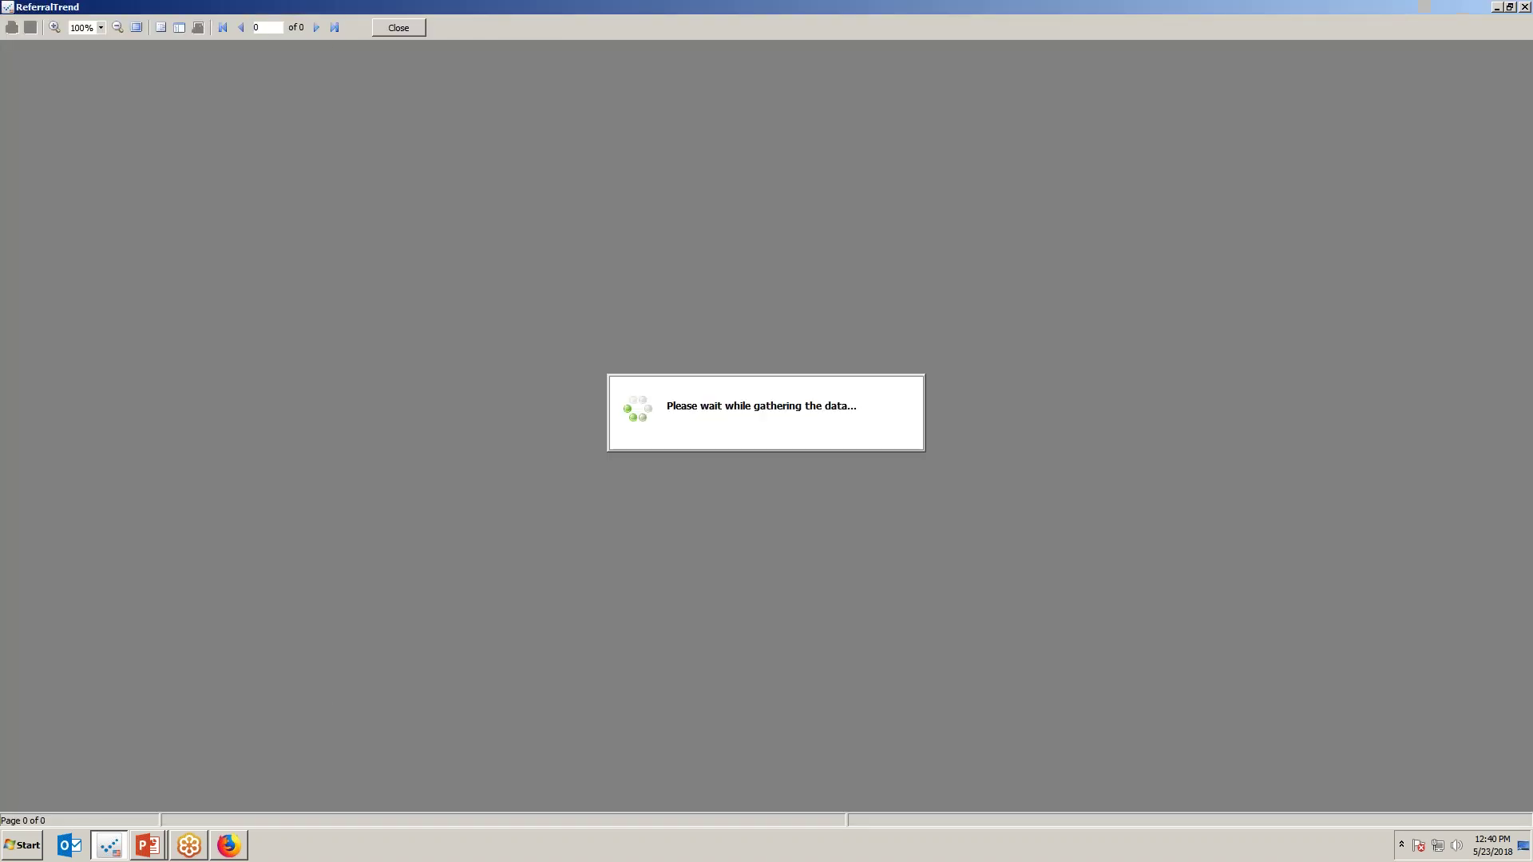
scroll(677, 473, "down", 3)
scroll(677, 473, "down", 6)
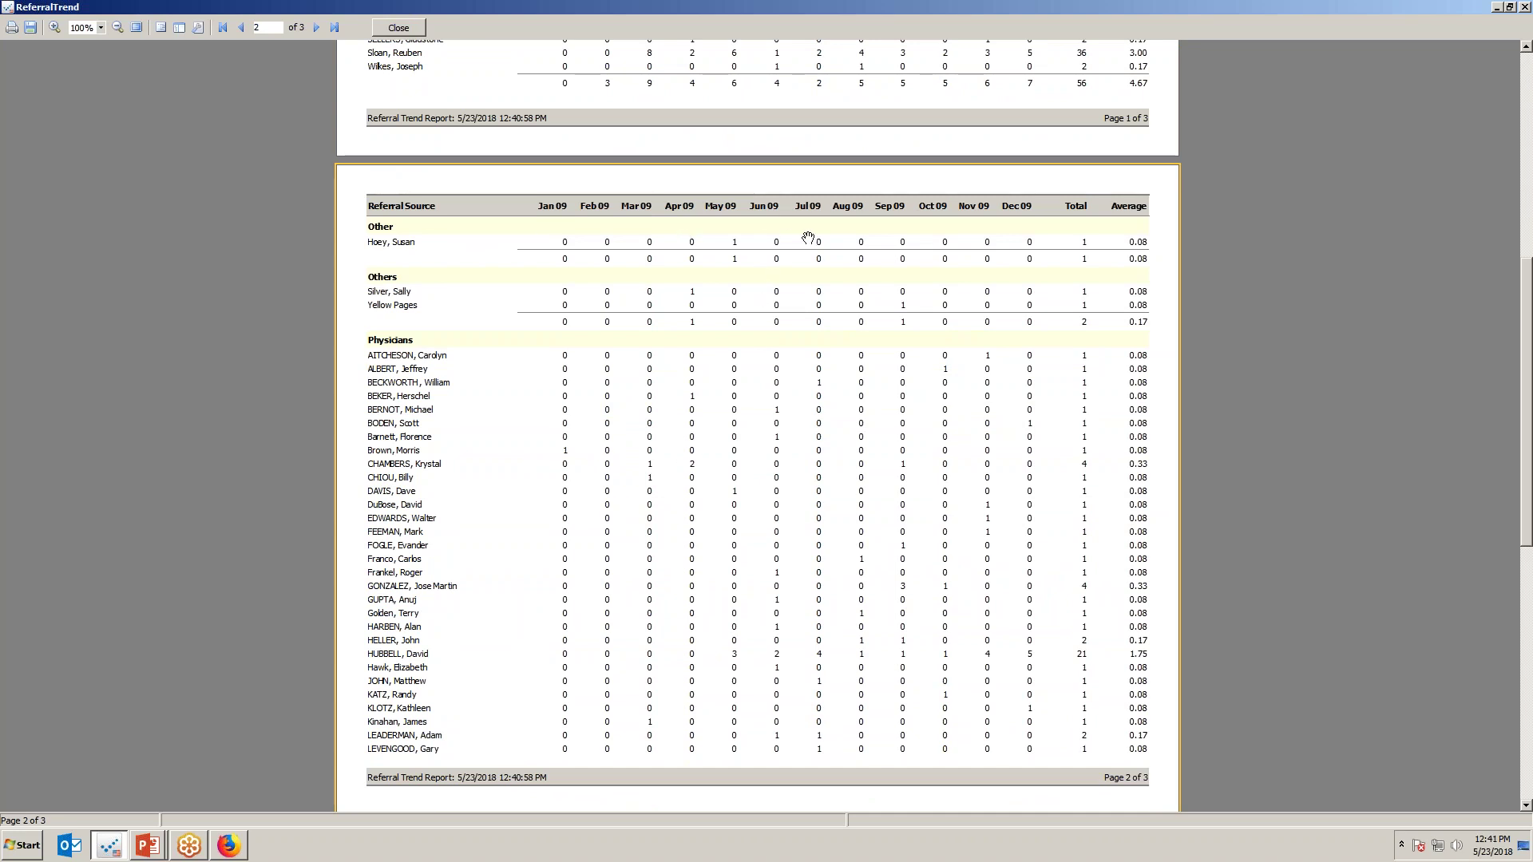
scroll(794, 321, "up", 5)
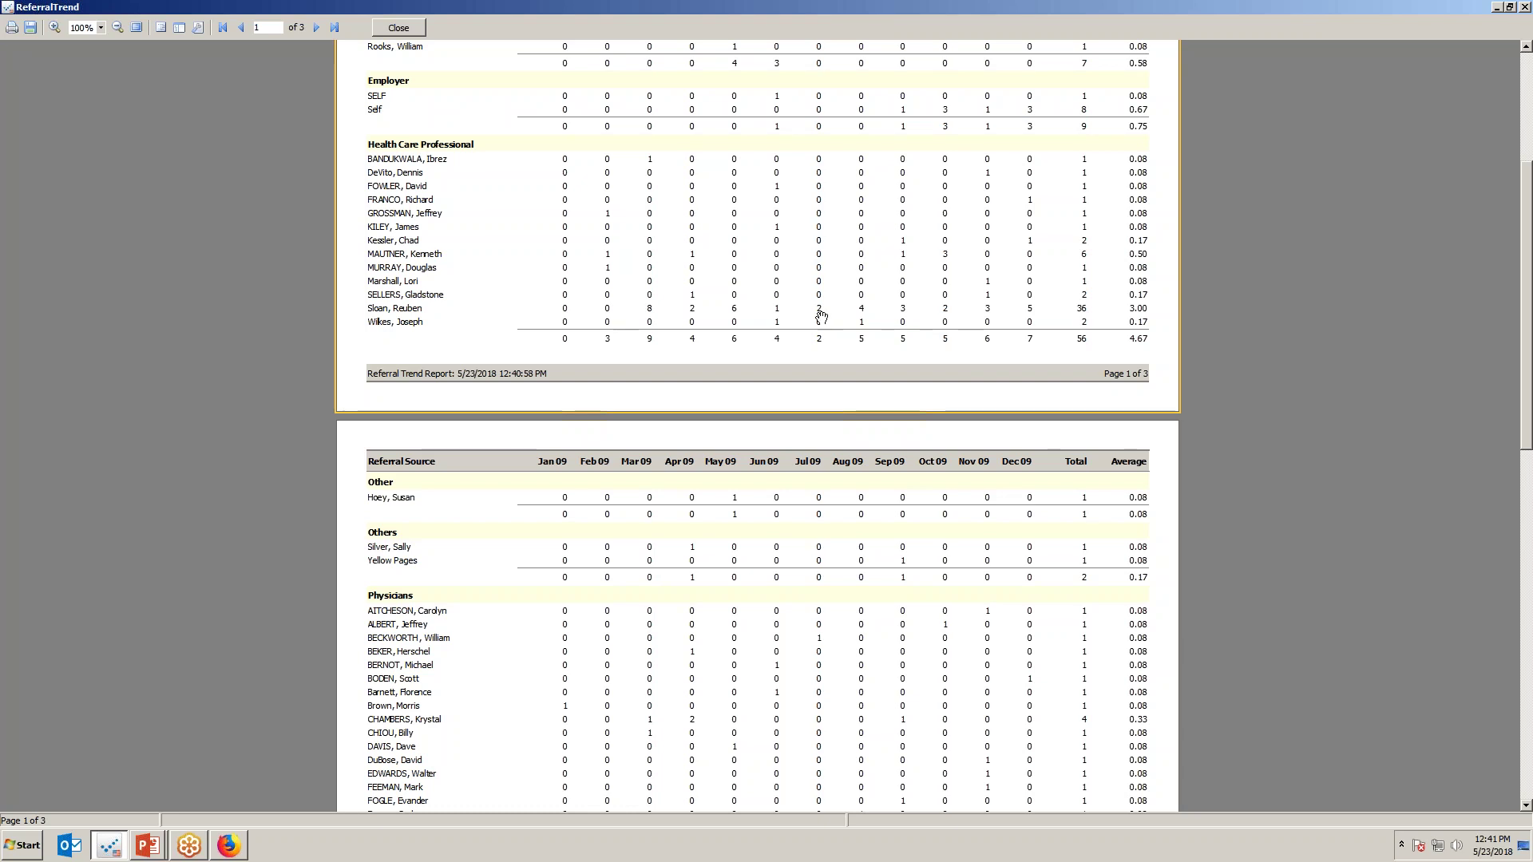
scroll(998, 448, "up", 2)
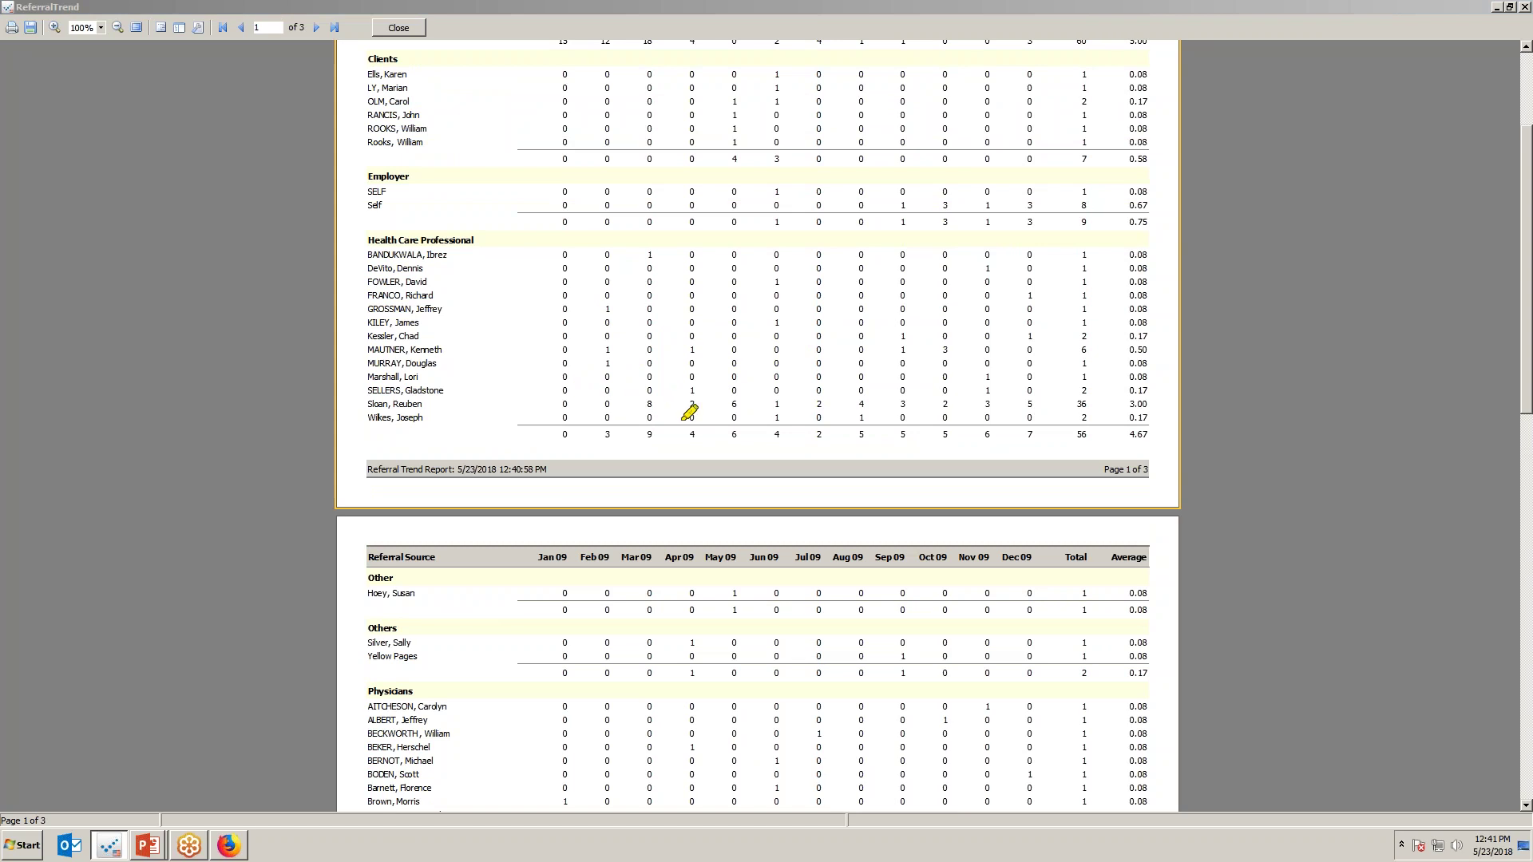
left_click_drag(568, 401, 1038, 407)
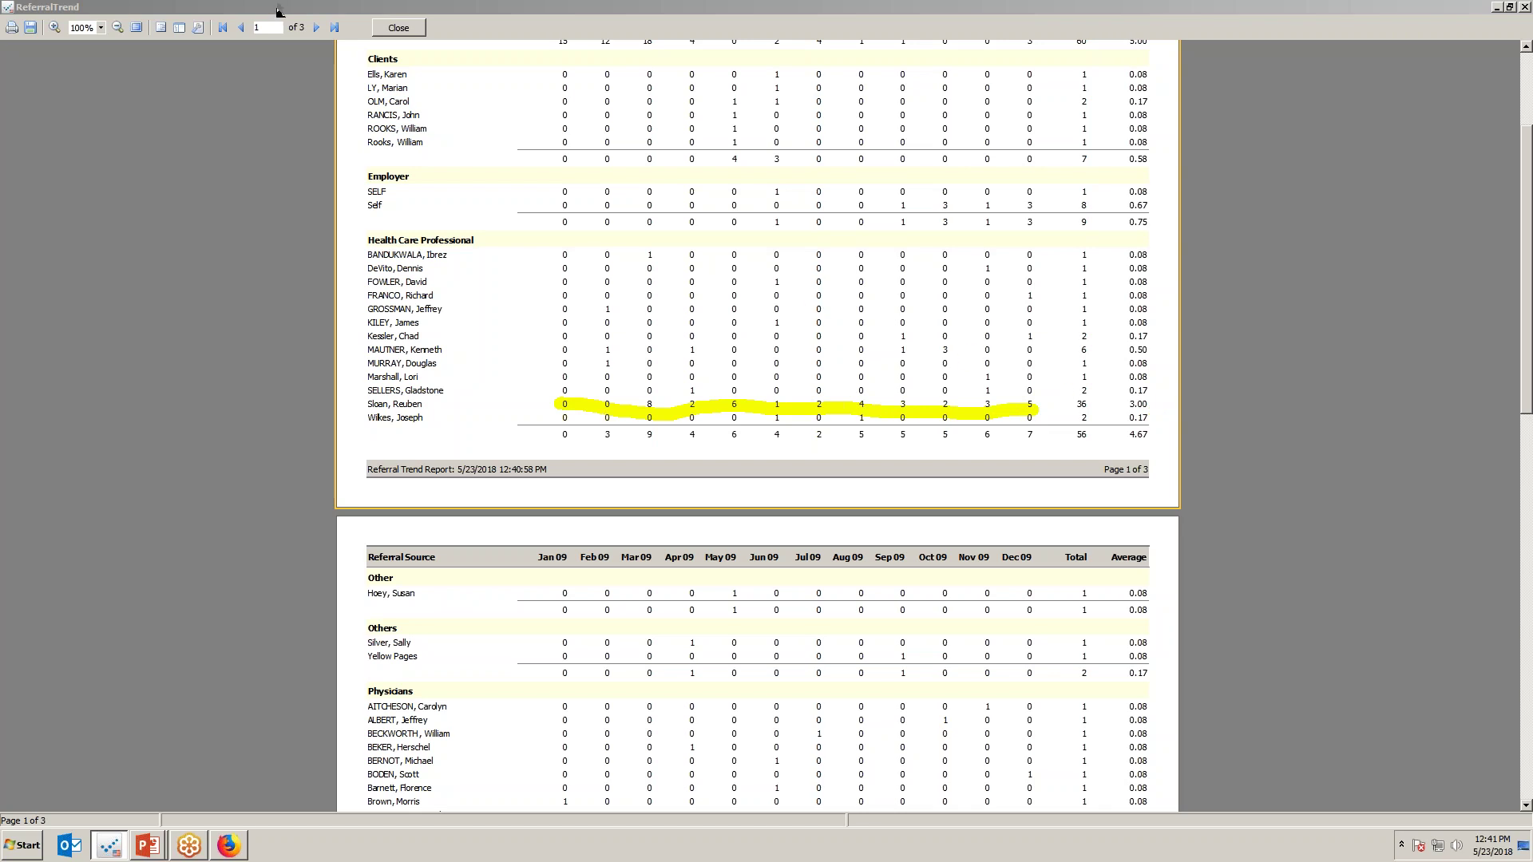
scroll(1523, 295, "down", 3)
scroll(1530, 179, "up", 9)
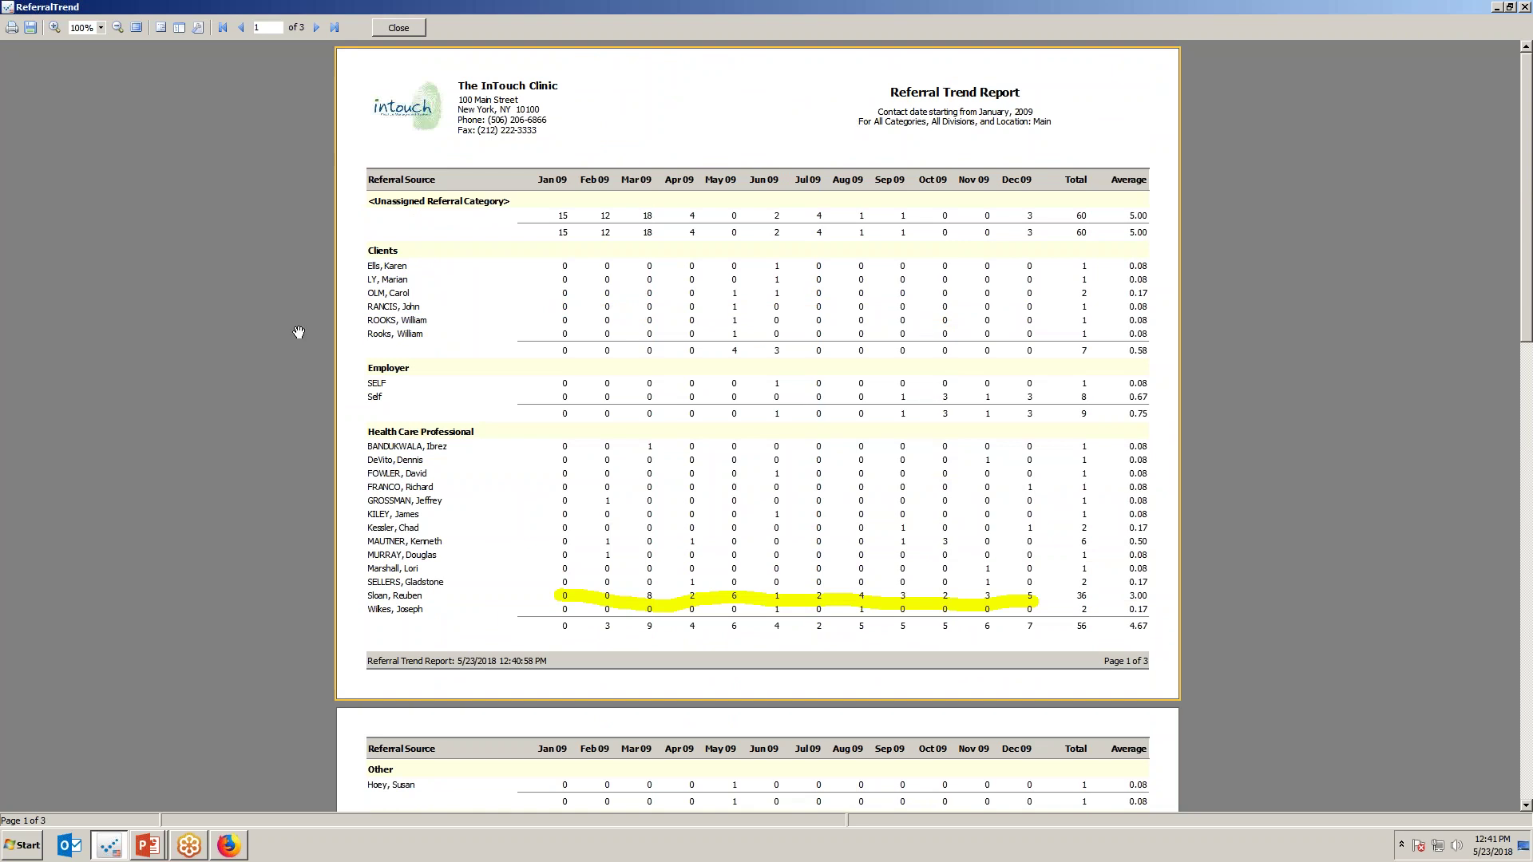
Highlight the monthly totals on the last page, close the preview, and return to the slide show.
left_click(334, 28)
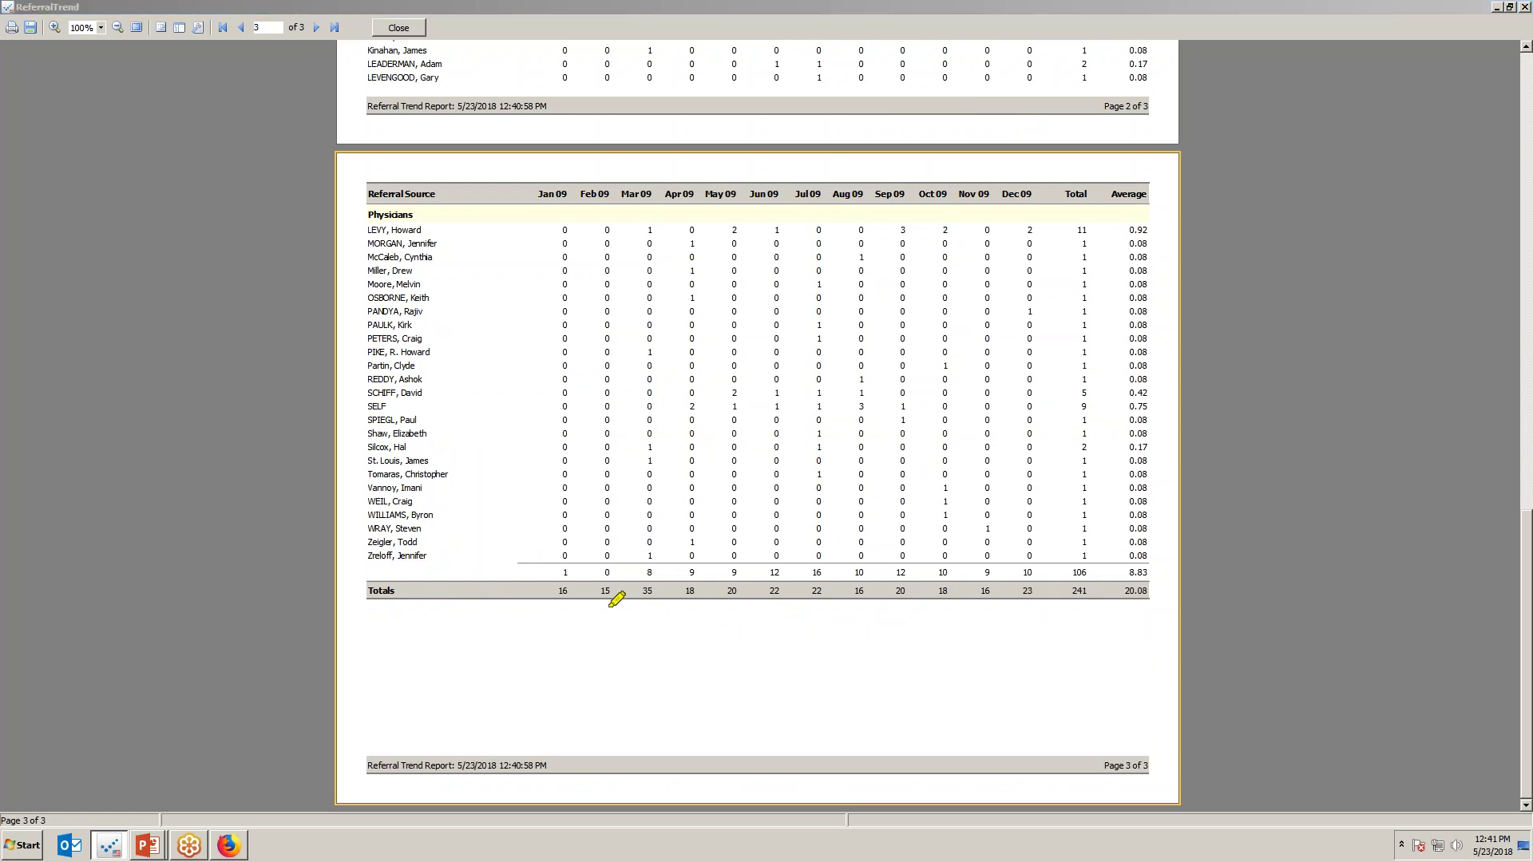
mouse_move(555, 593)
left_mouse_down()
mouse_move(946, 608)
mouse_move(862, 577)
mouse_move(882, 583)
mouse_move(855, 617)
left_mouse_up()
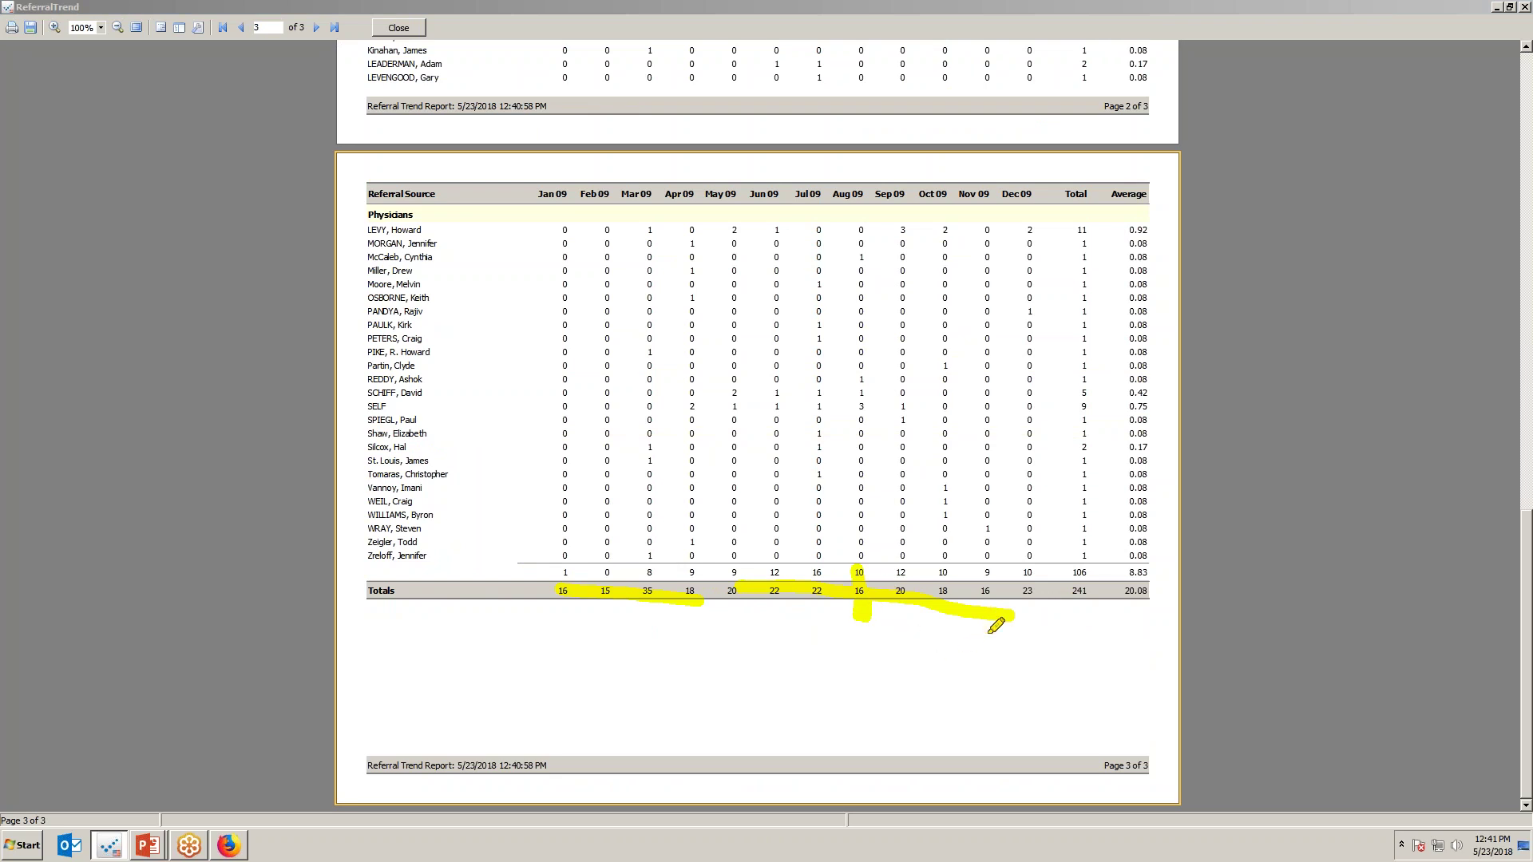
left_click_drag(995, 613, 993, 614)
left_click(411, 30)
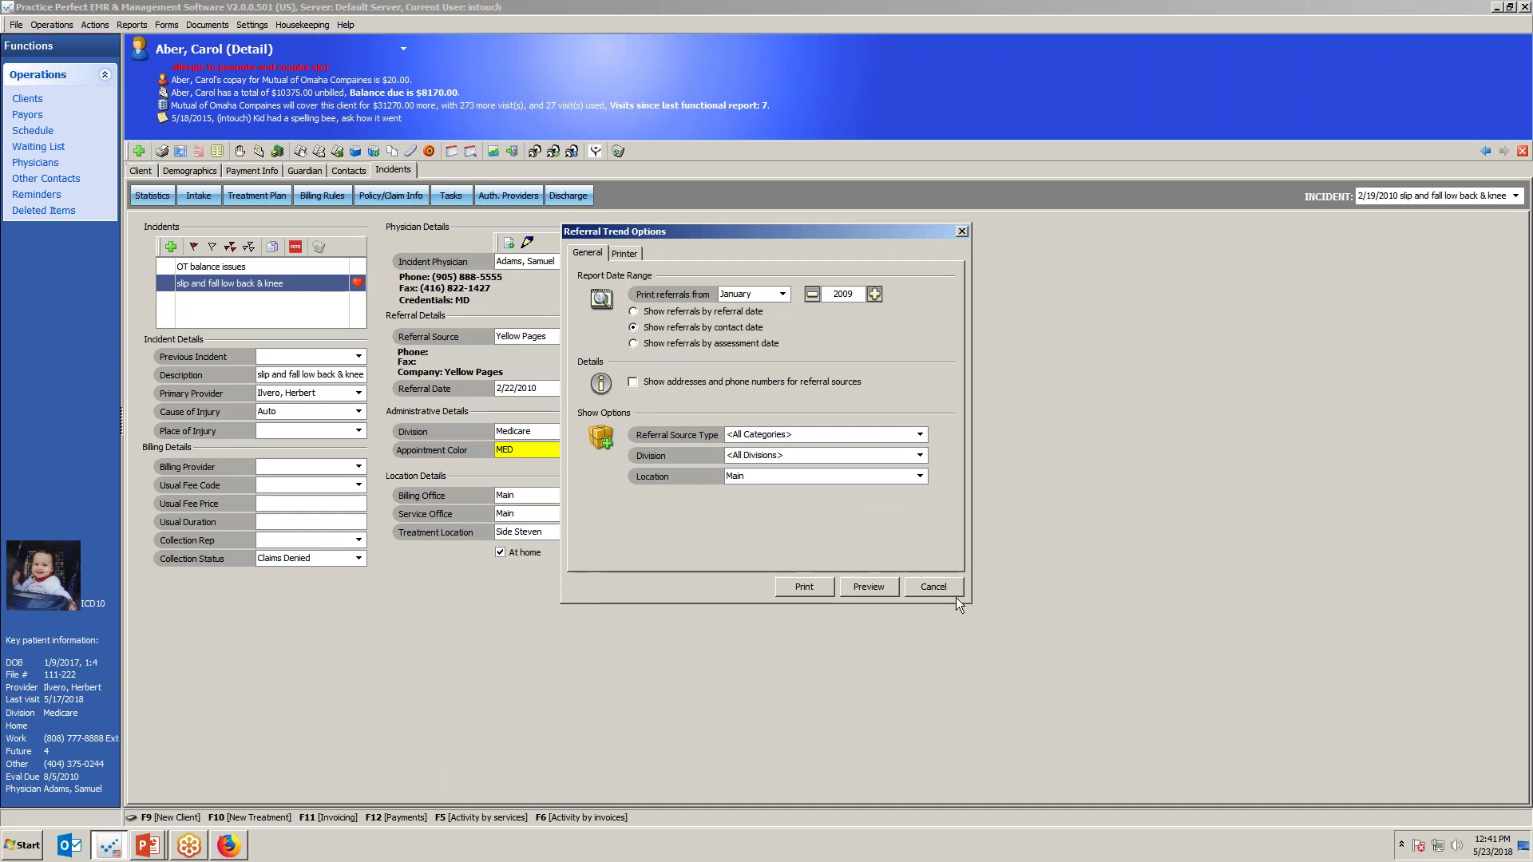
key("alt+Tab")
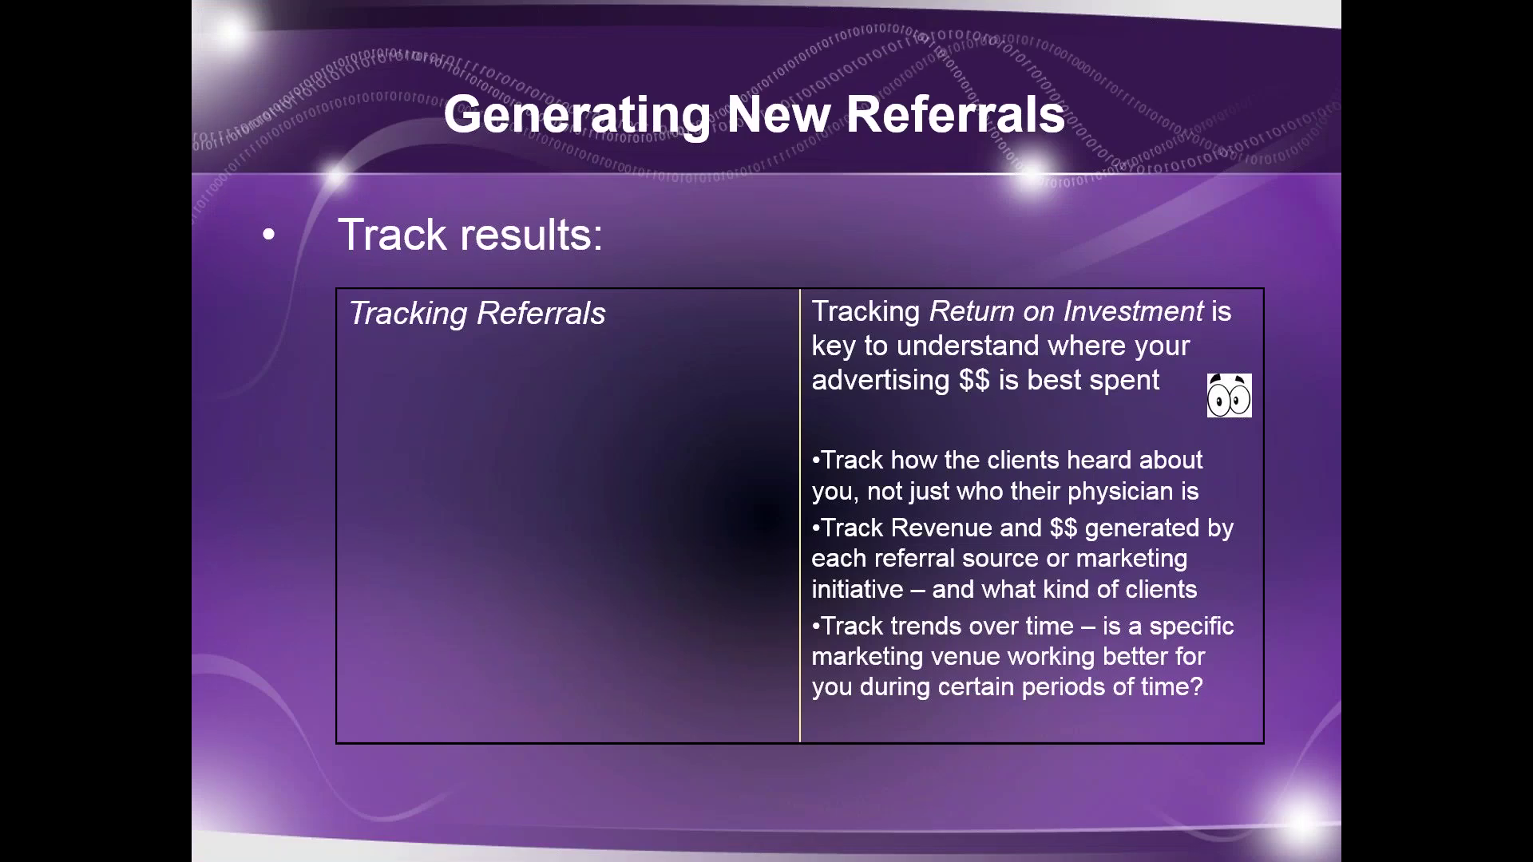
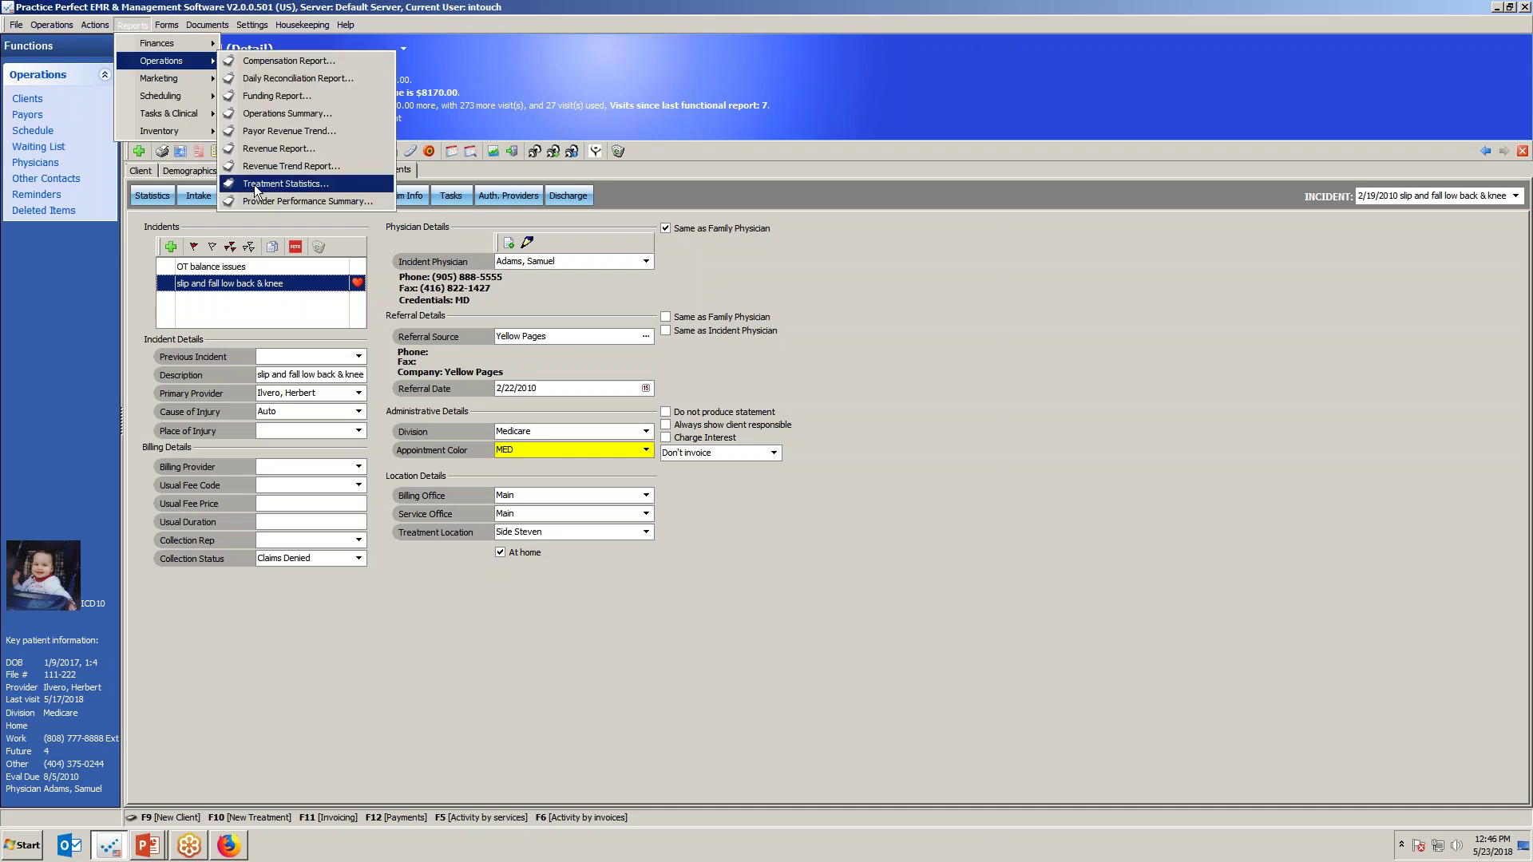
Preview the Treatment Statistics report of discharged clients, filtered by one typed referral source name.
left_click(285, 183)
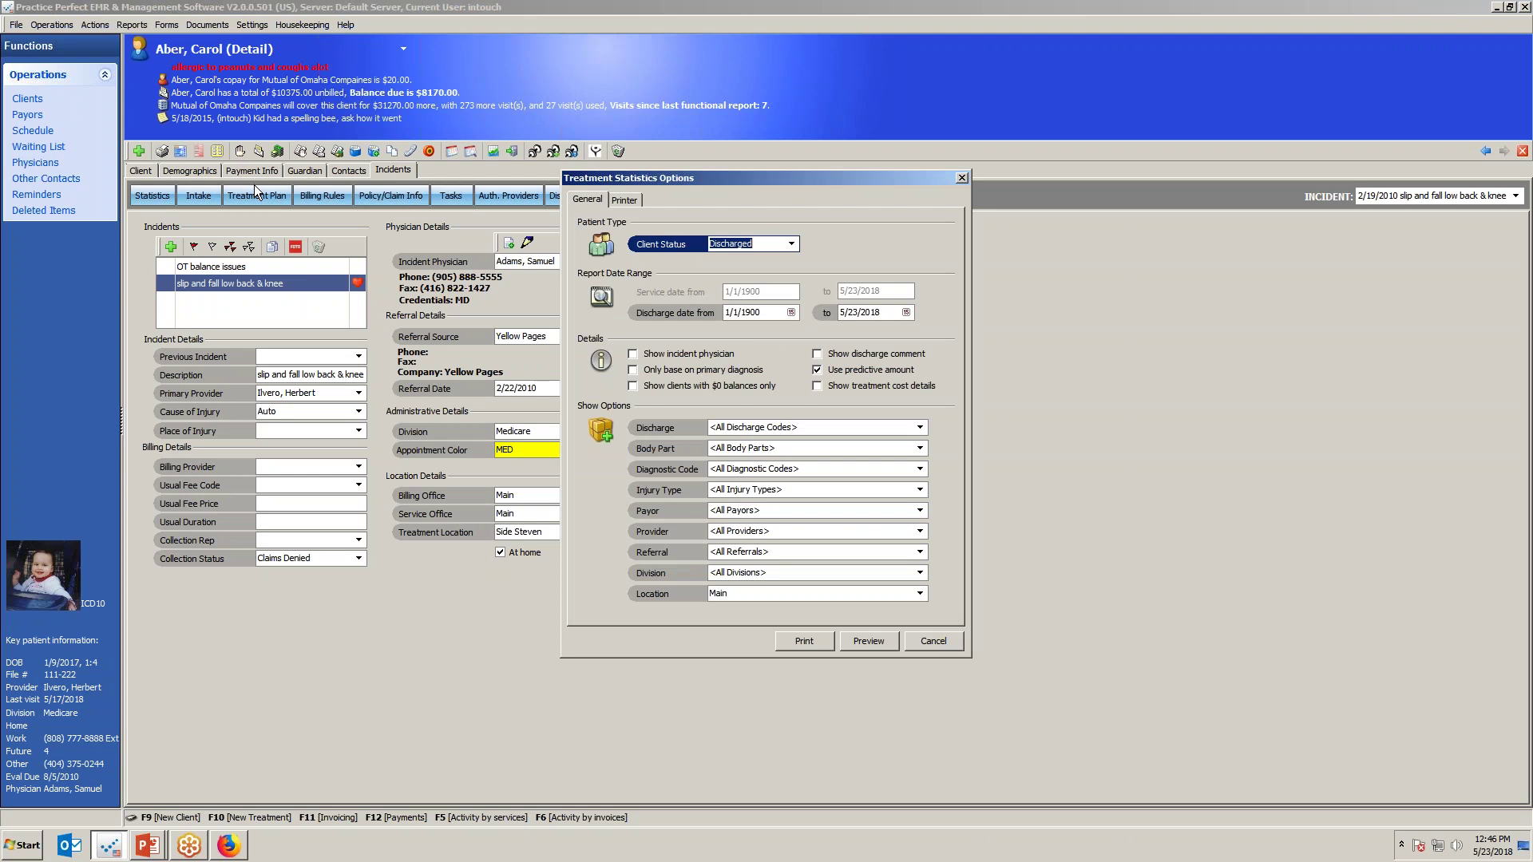
left_click(788, 553)
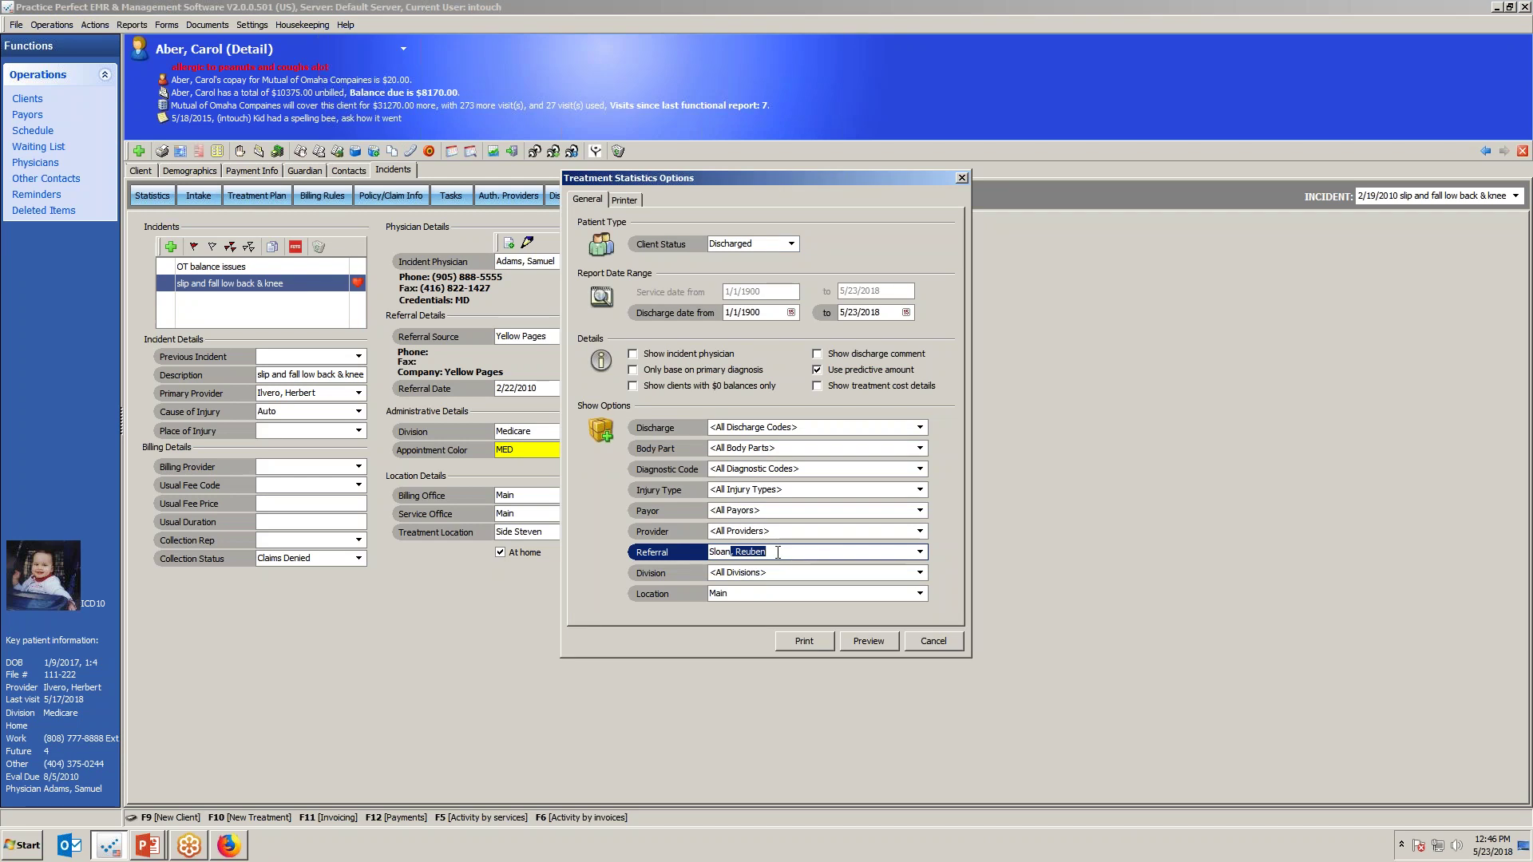
left_click(883, 640)
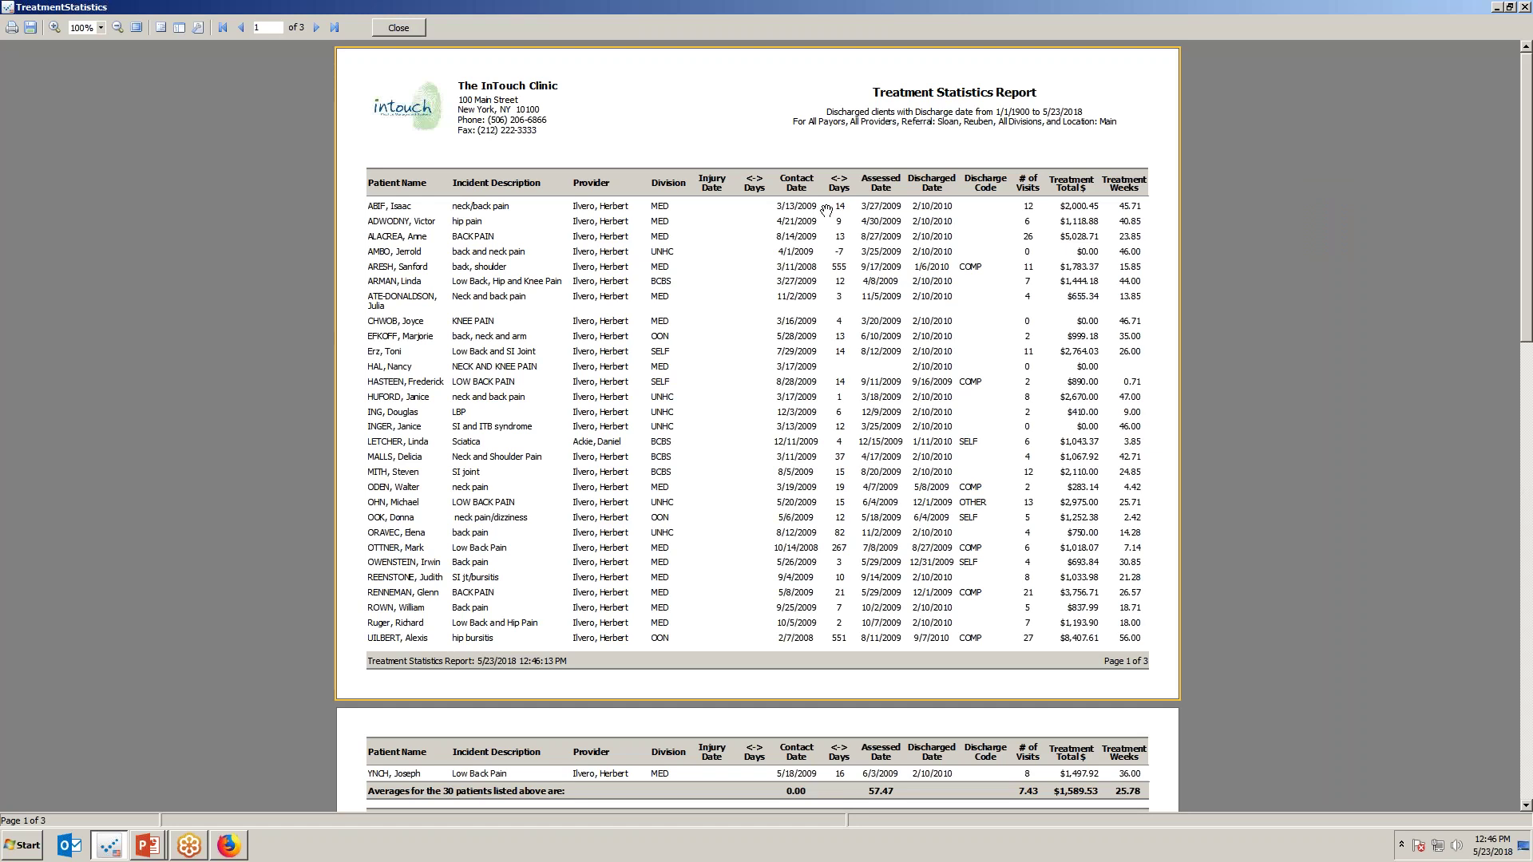
Highlight the report title, the Patient Name column, and the Injury Date and Contact Date columns.
left_click_drag(859, 92, 1033, 92)
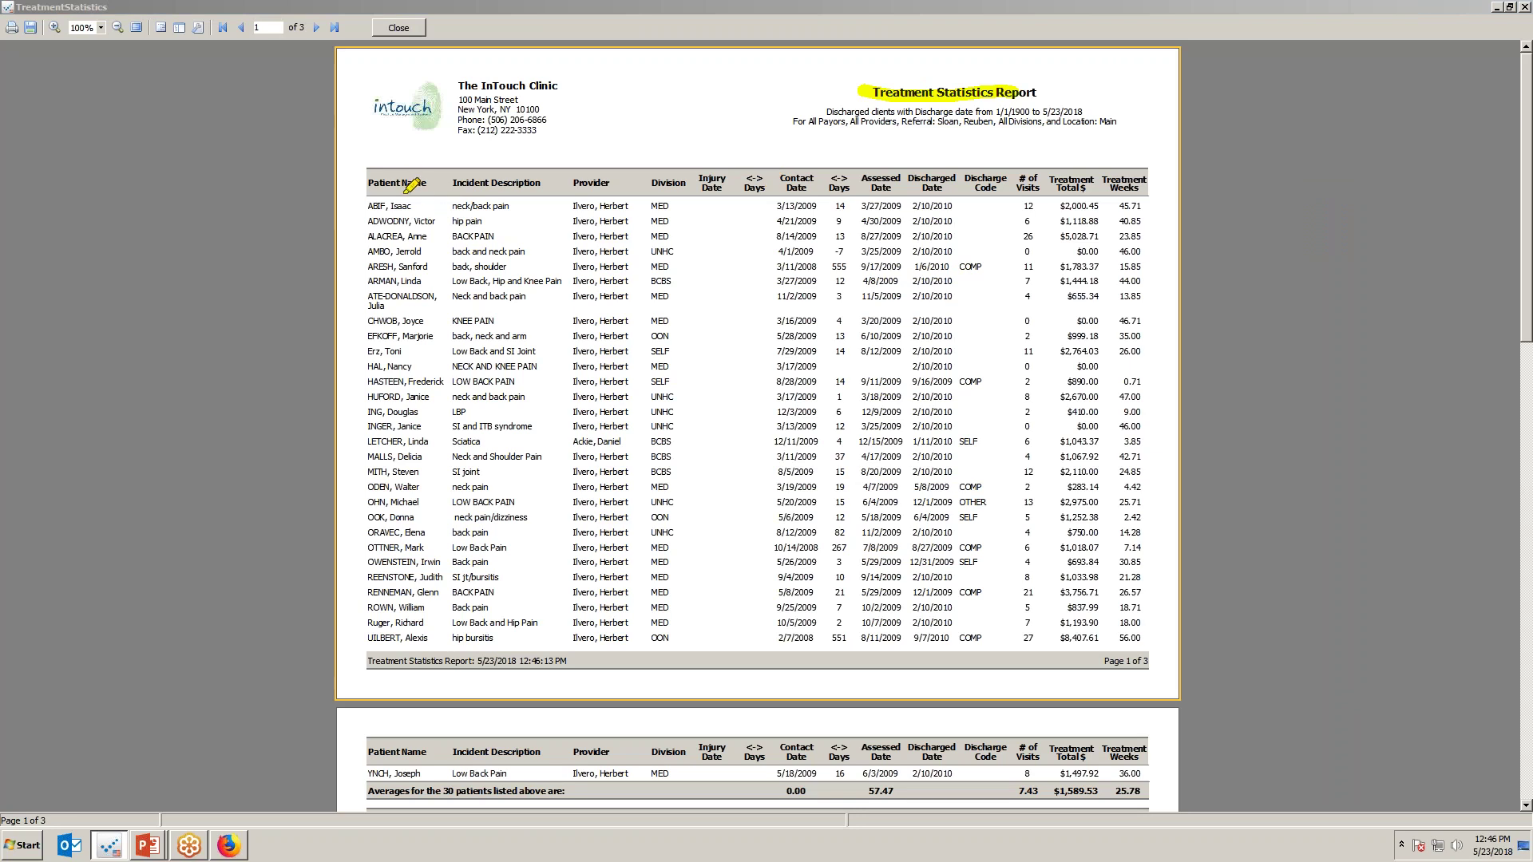
left_click_drag(416, 200, 389, 441)
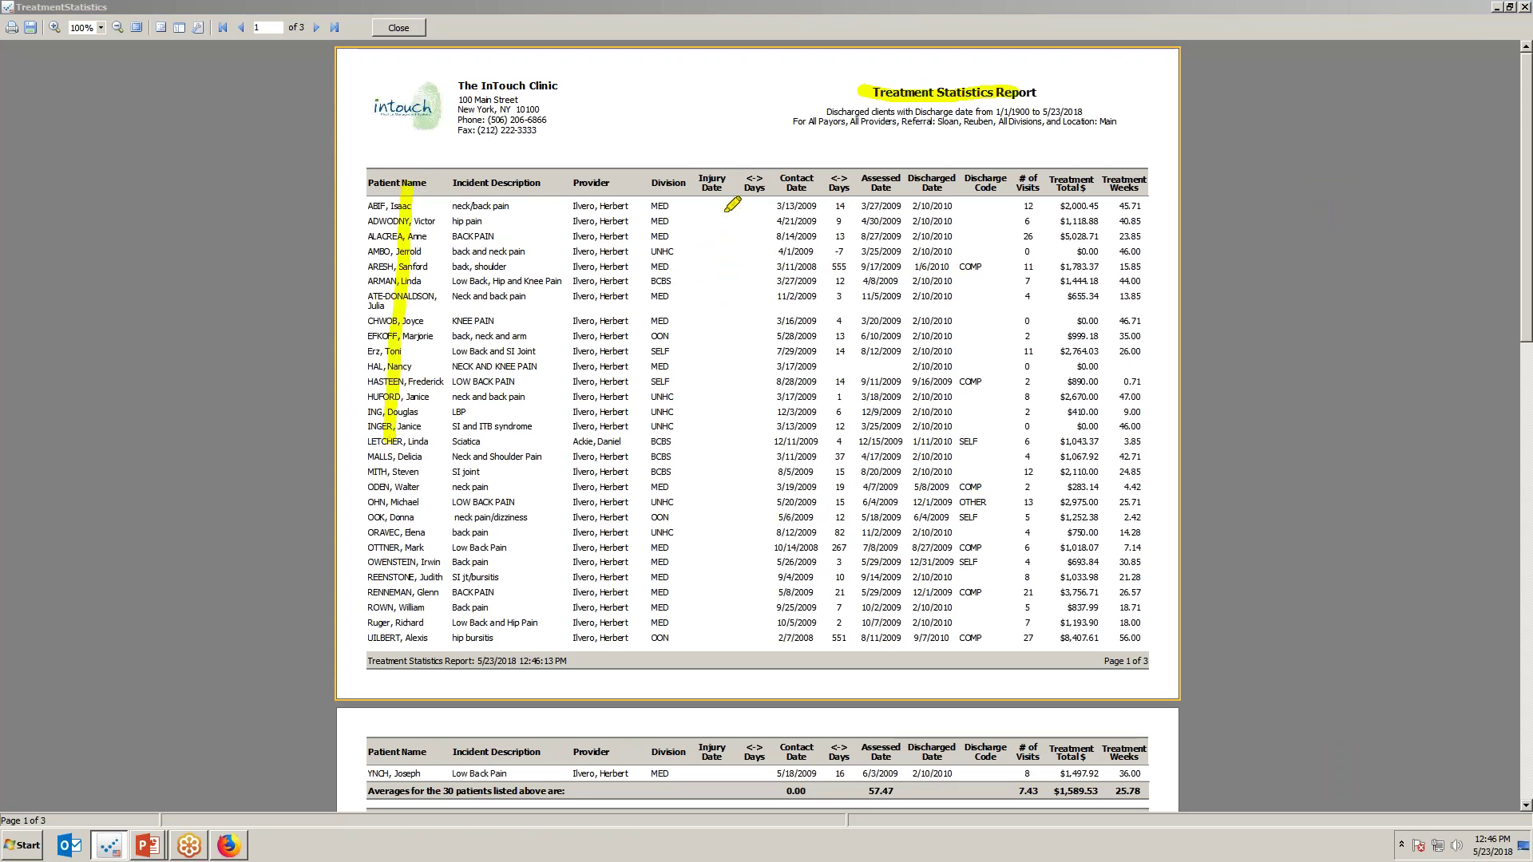
left_click_drag(705, 178, 722, 313)
left_click_drag(794, 178, 786, 326)
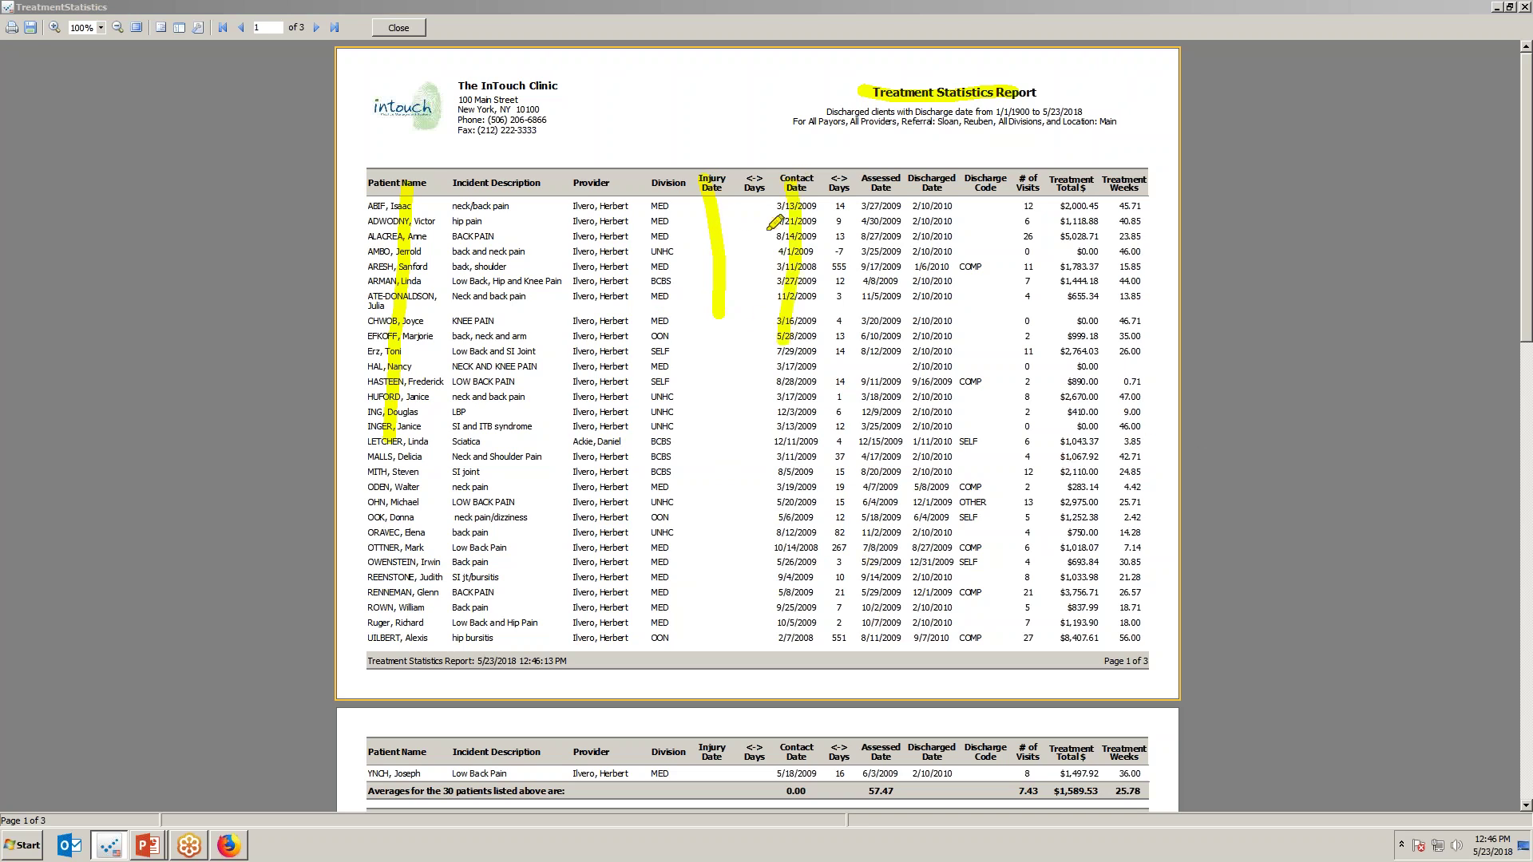
mouse_move(776, 225)
left_mouse_down()
mouse_move(680, 238)
mouse_move(703, 313)
left_mouse_up()
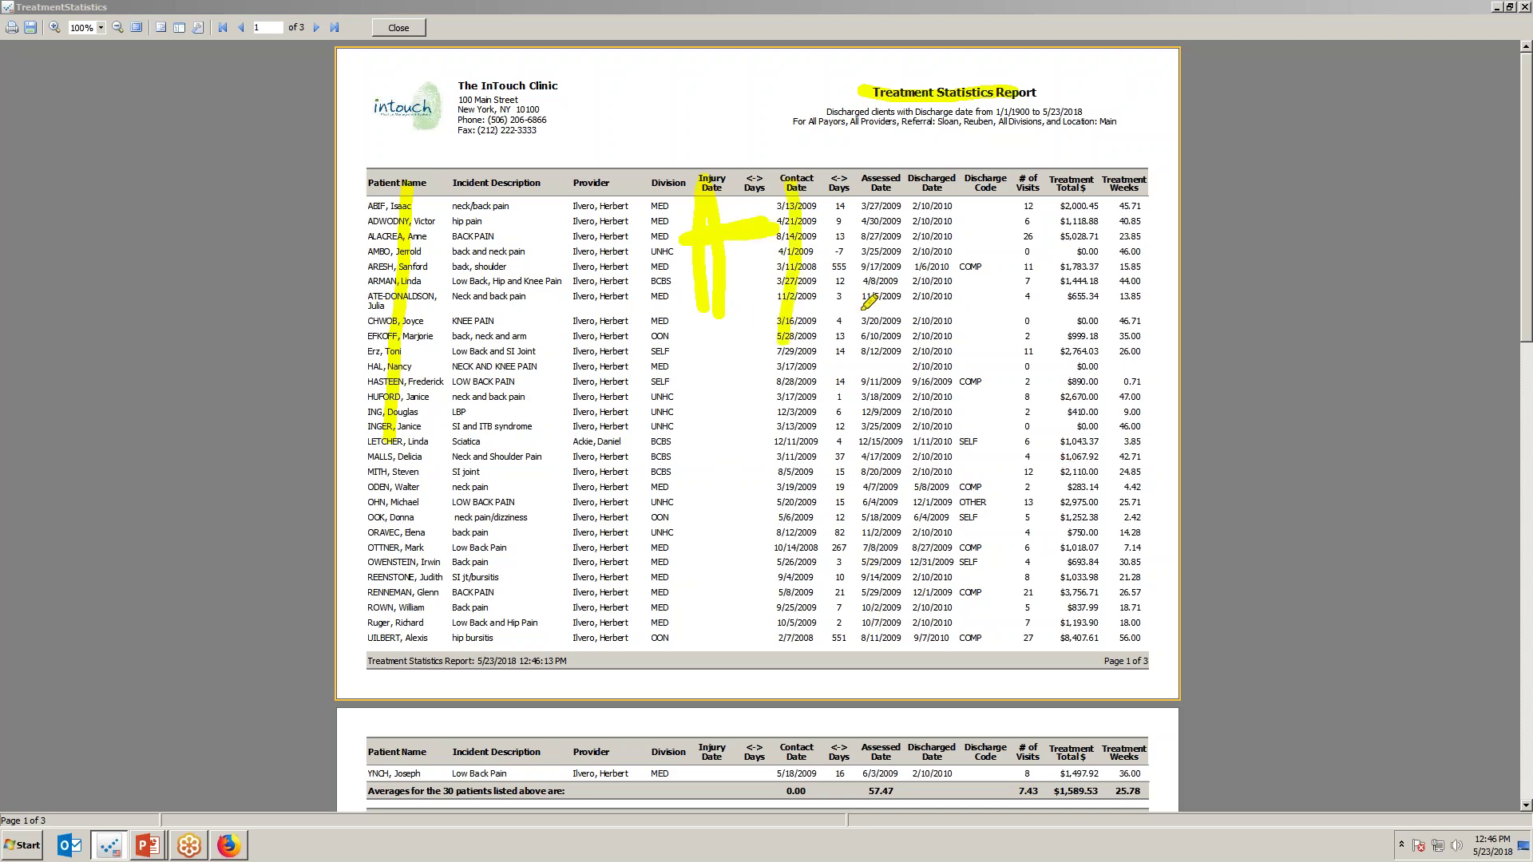
Mark contact and assessed date rows and days values including 551, then scroll to the summaries.
mouse_move(777, 205)
left_mouse_down()
mouse_move(927, 222)
mouse_move(823, 239)
mouse_move(901, 239)
left_mouse_up()
mouse_move(946, 285)
left_mouse_down()
mouse_move(800, 326)
mouse_move(881, 364)
left_mouse_up()
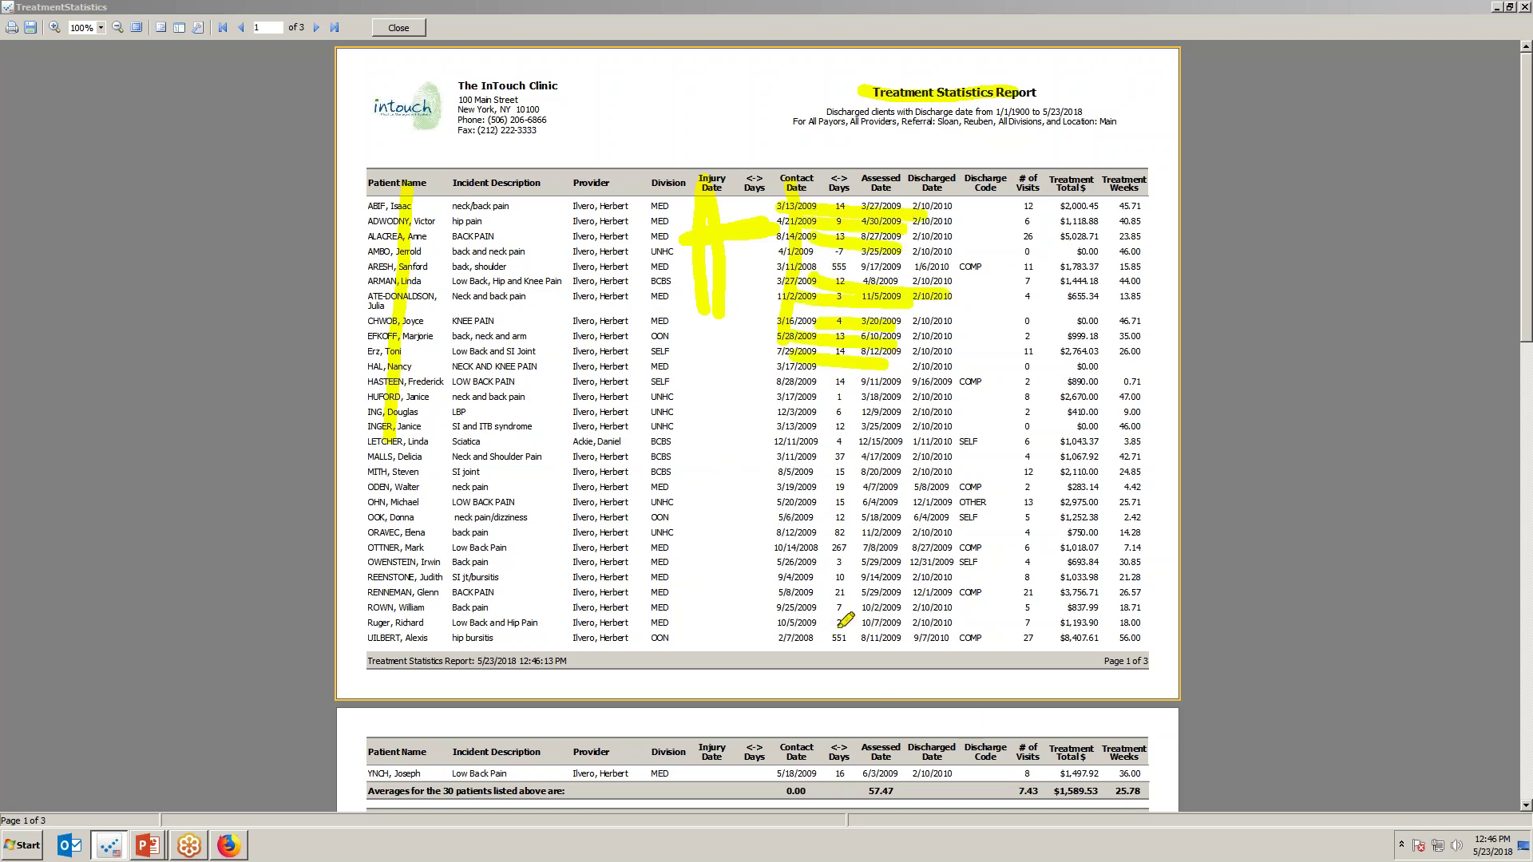
left_click_drag(883, 551, 807, 554)
left_click_drag(808, 644, 857, 632)
left_click_drag(839, 390, 839, 487)
scroll(1527, 334, "down", 2)
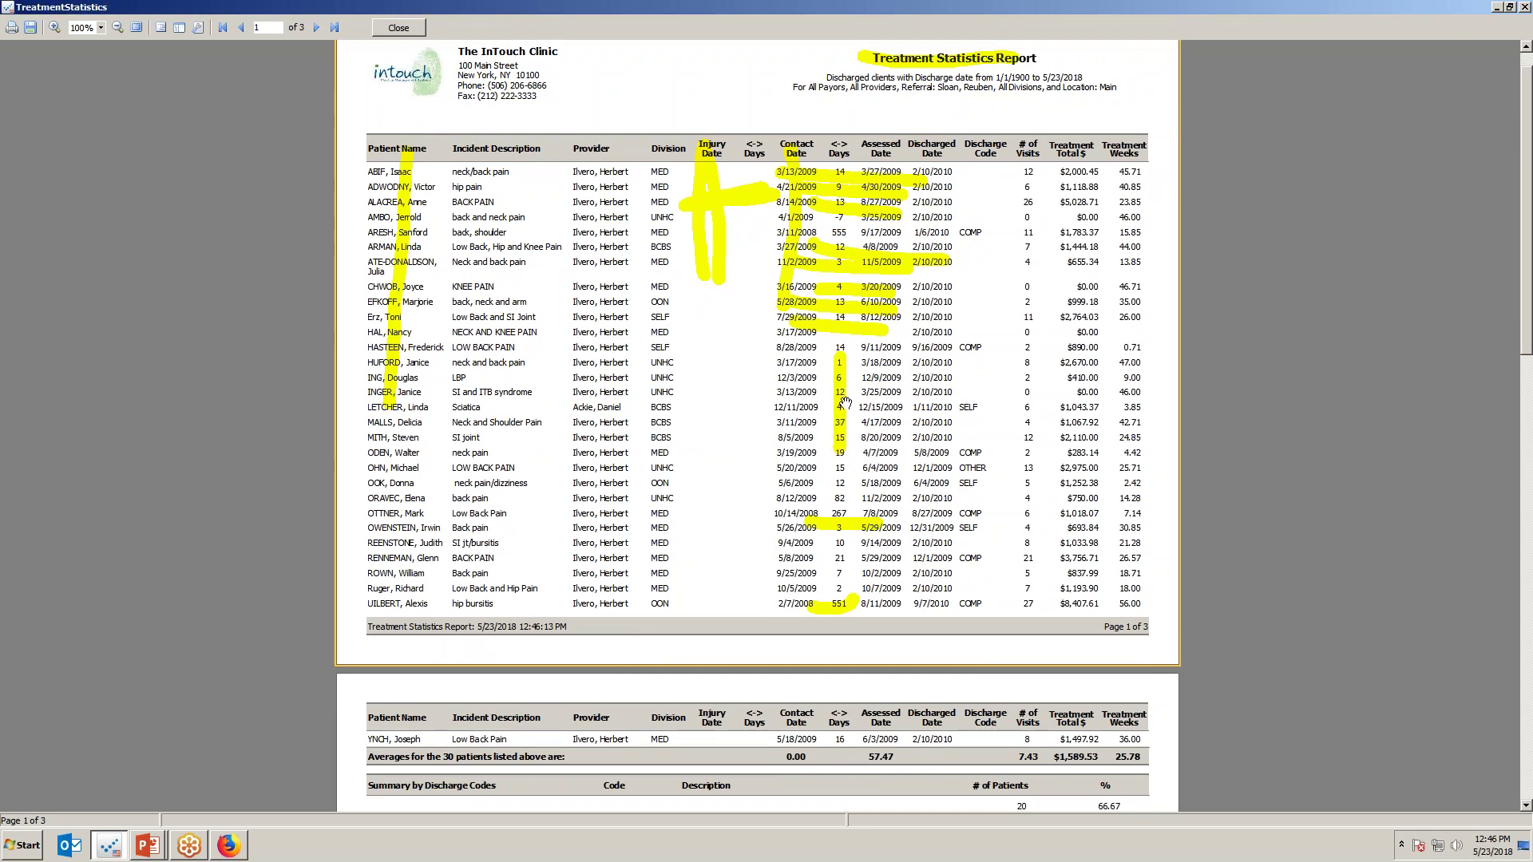
left_click_drag(1522, 350, 1519, 423)
scroll(1198, 463, "down", 2)
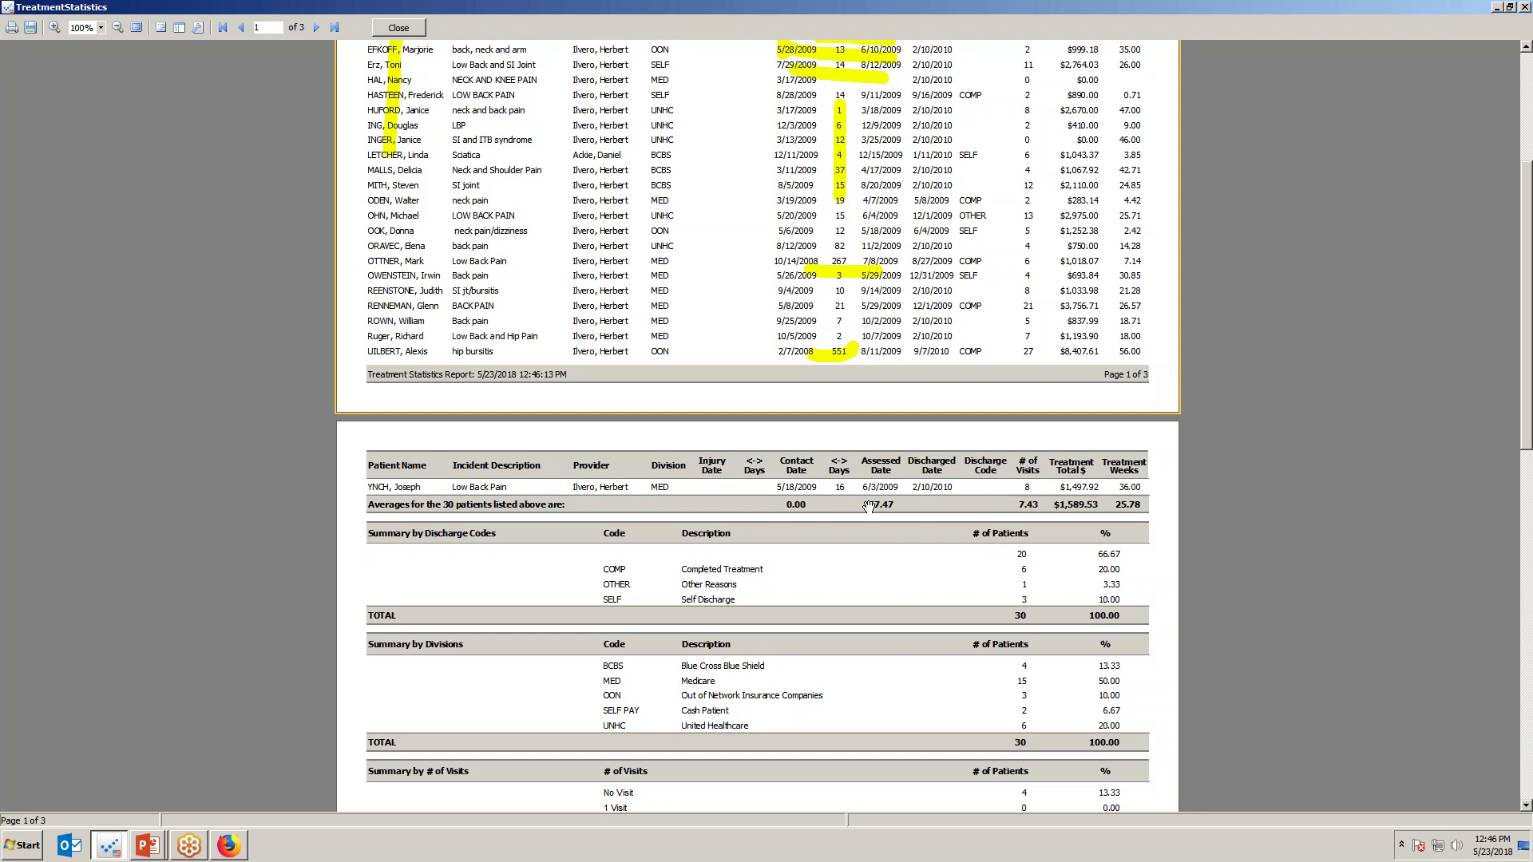
Highlight the 20.00, 3.33 and 10.00 discharge percentages and the 3-5 and 6-10 Visits rows.
scroll(899, 520, "down", 3)
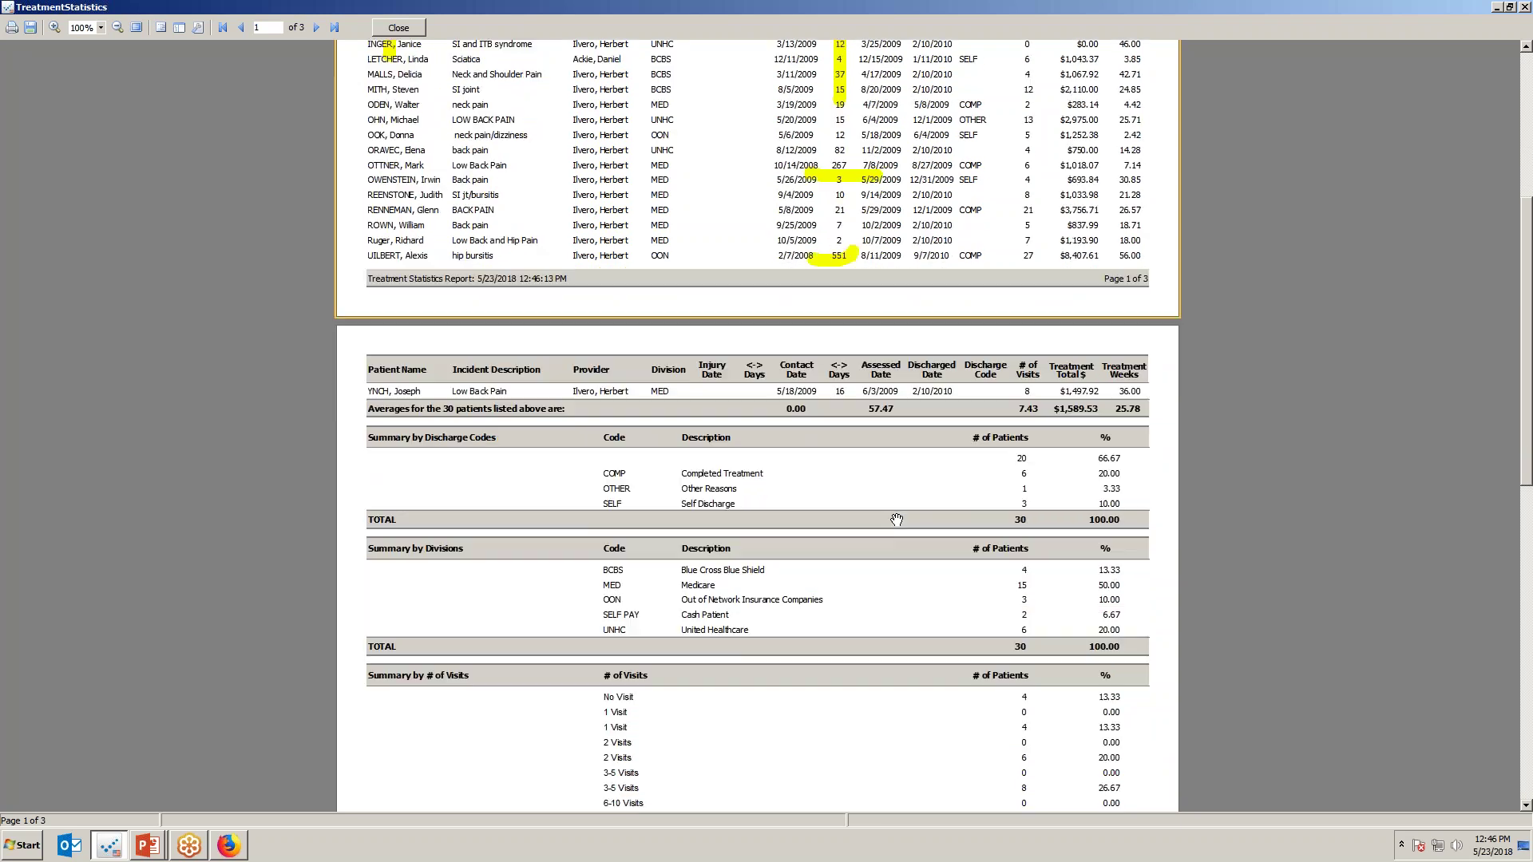
key("ctrl+2")
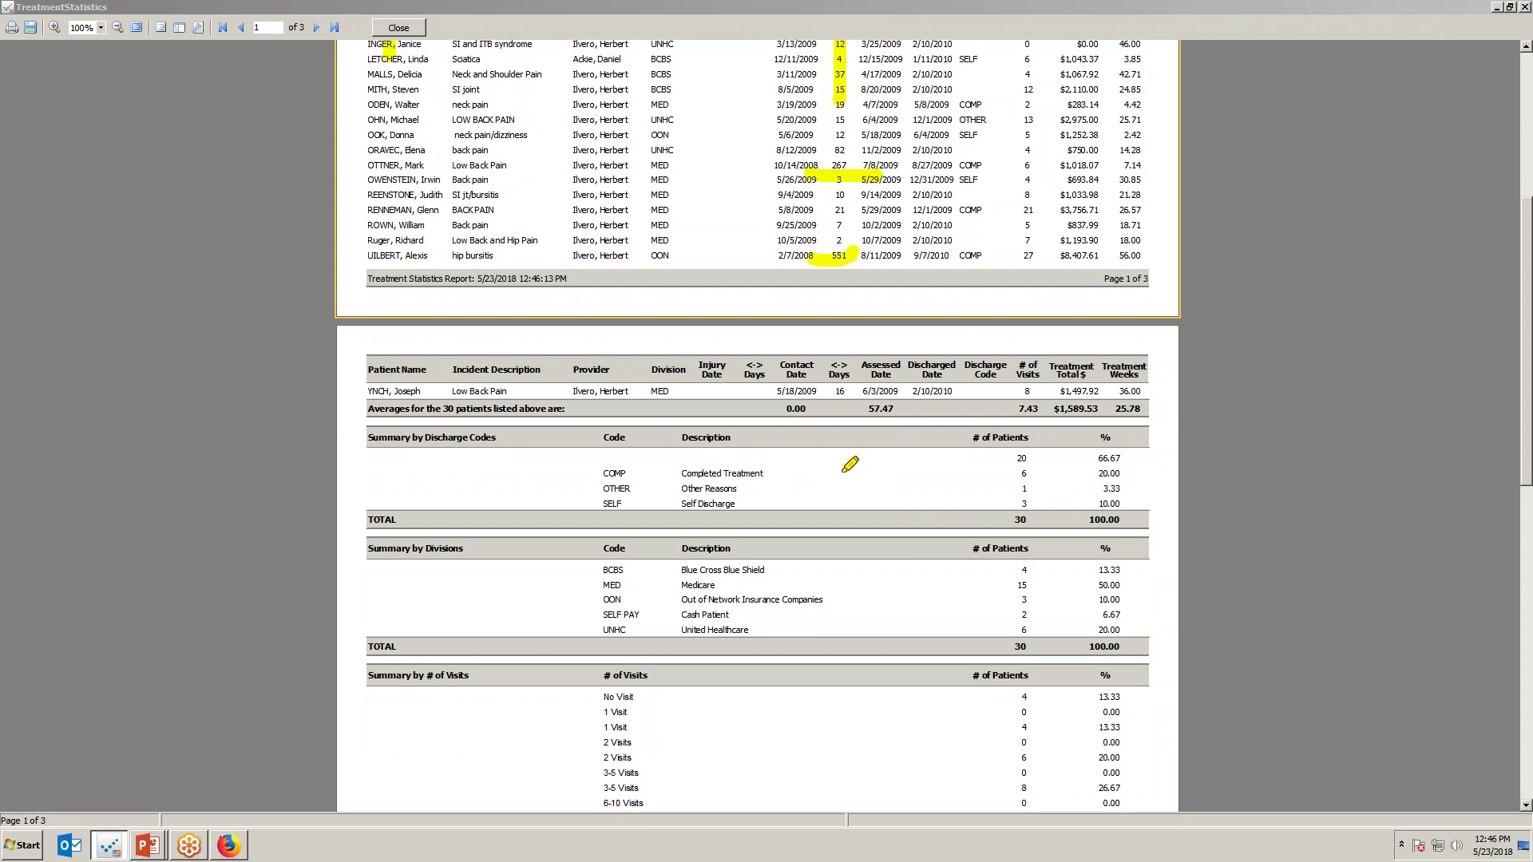
mouse_move(1166, 473)
left_mouse_down()
mouse_move(1051, 489)
mouse_move(1162, 501)
mouse_move(1147, 501)
left_mouse_up()
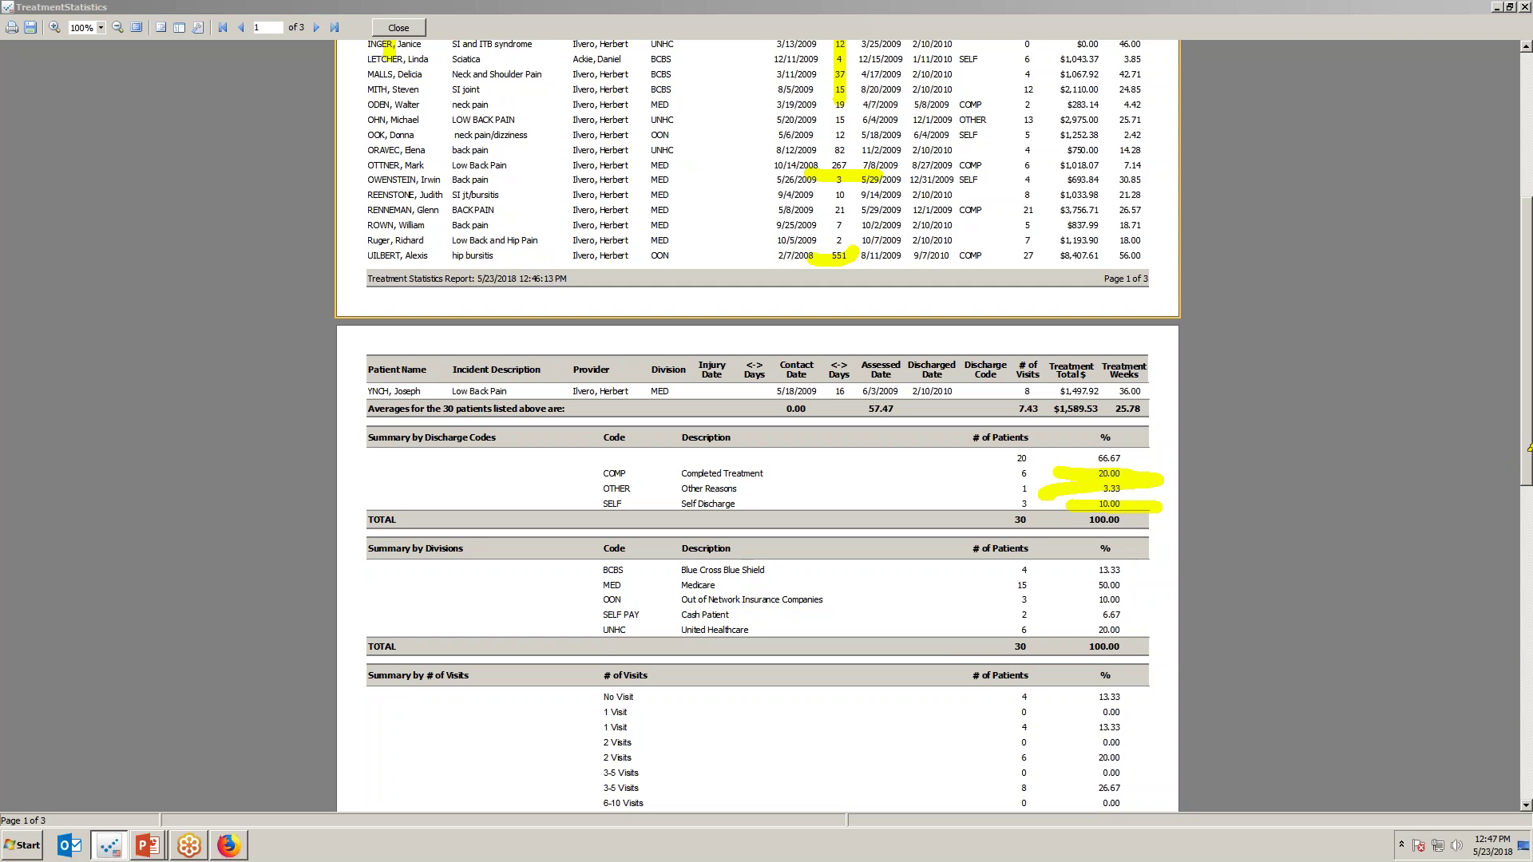
scroll(1506, 477, "down", 4)
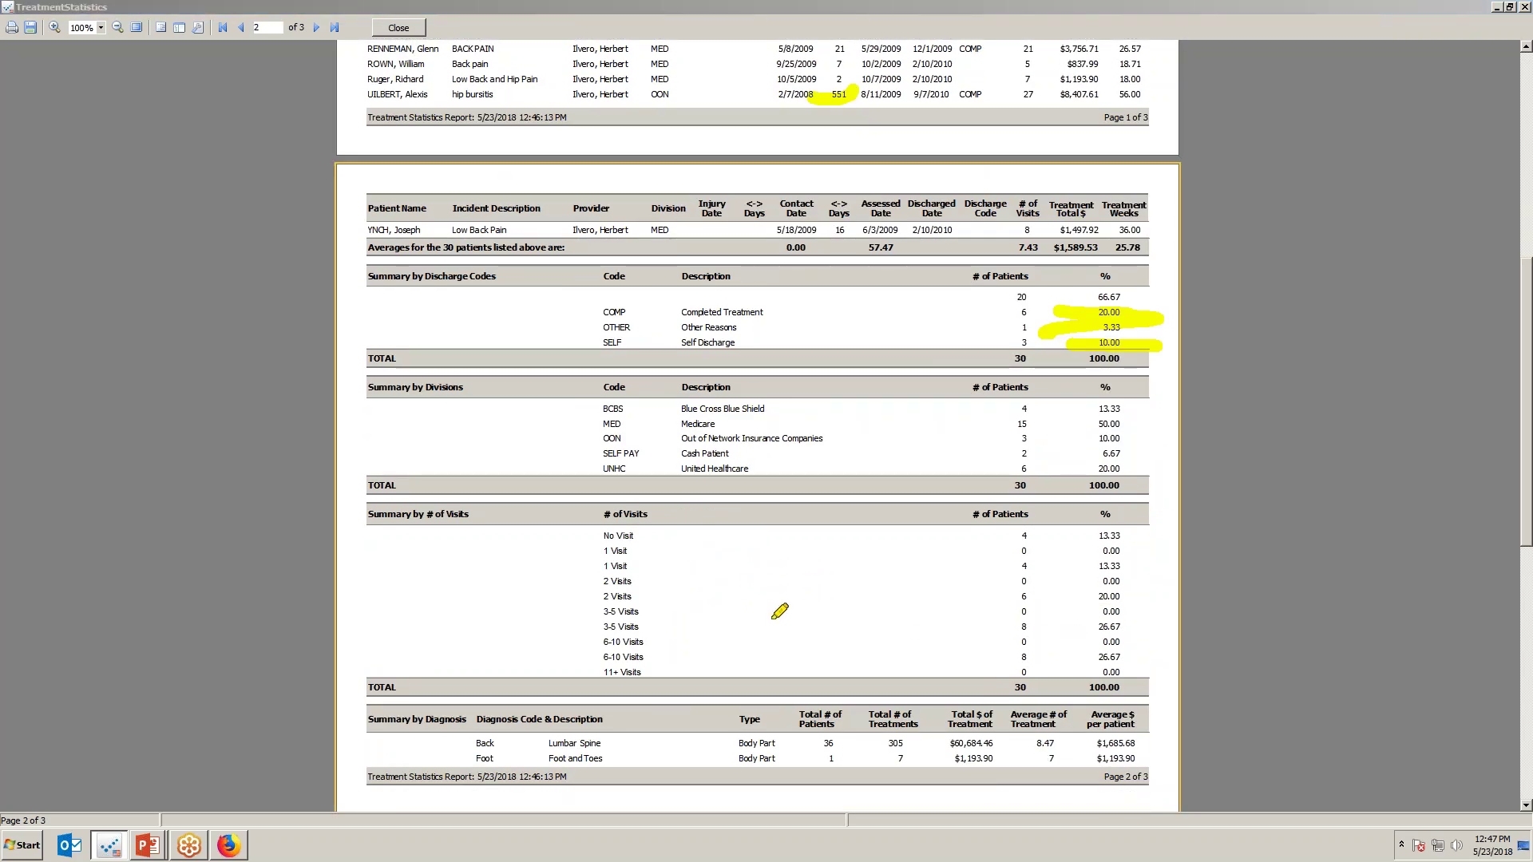
left_click_drag(575, 636, 673, 623)
left_click_drag(588, 660, 677, 654)
Highlight Cervical Spine's 6 average treatments and $1,401.39 on page 3, then close the preview.
scroll(1530, 527, "down", 10)
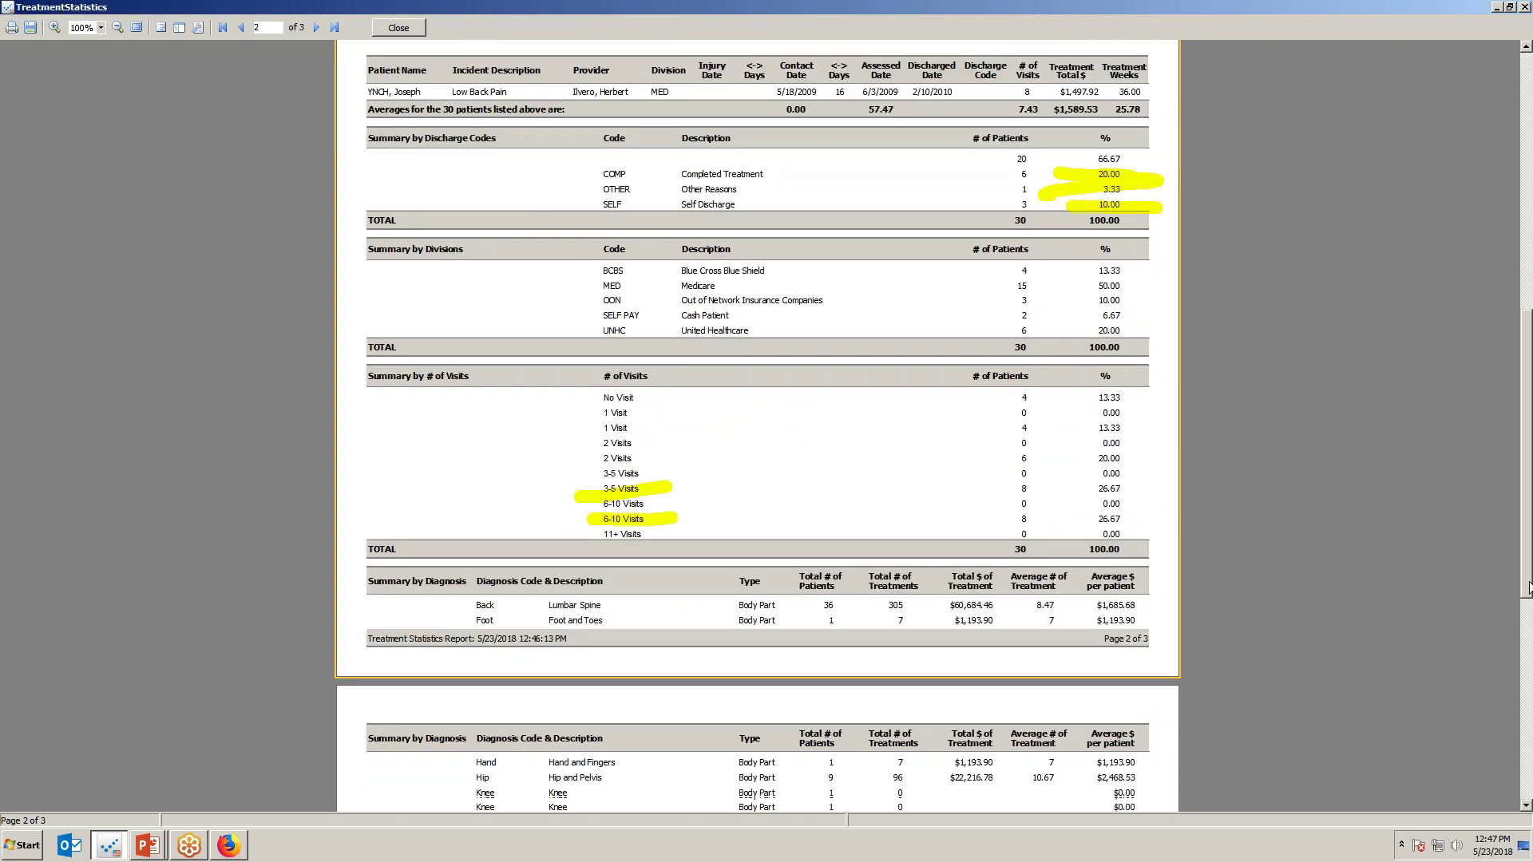
scroll(1421, 653, "down", 2)
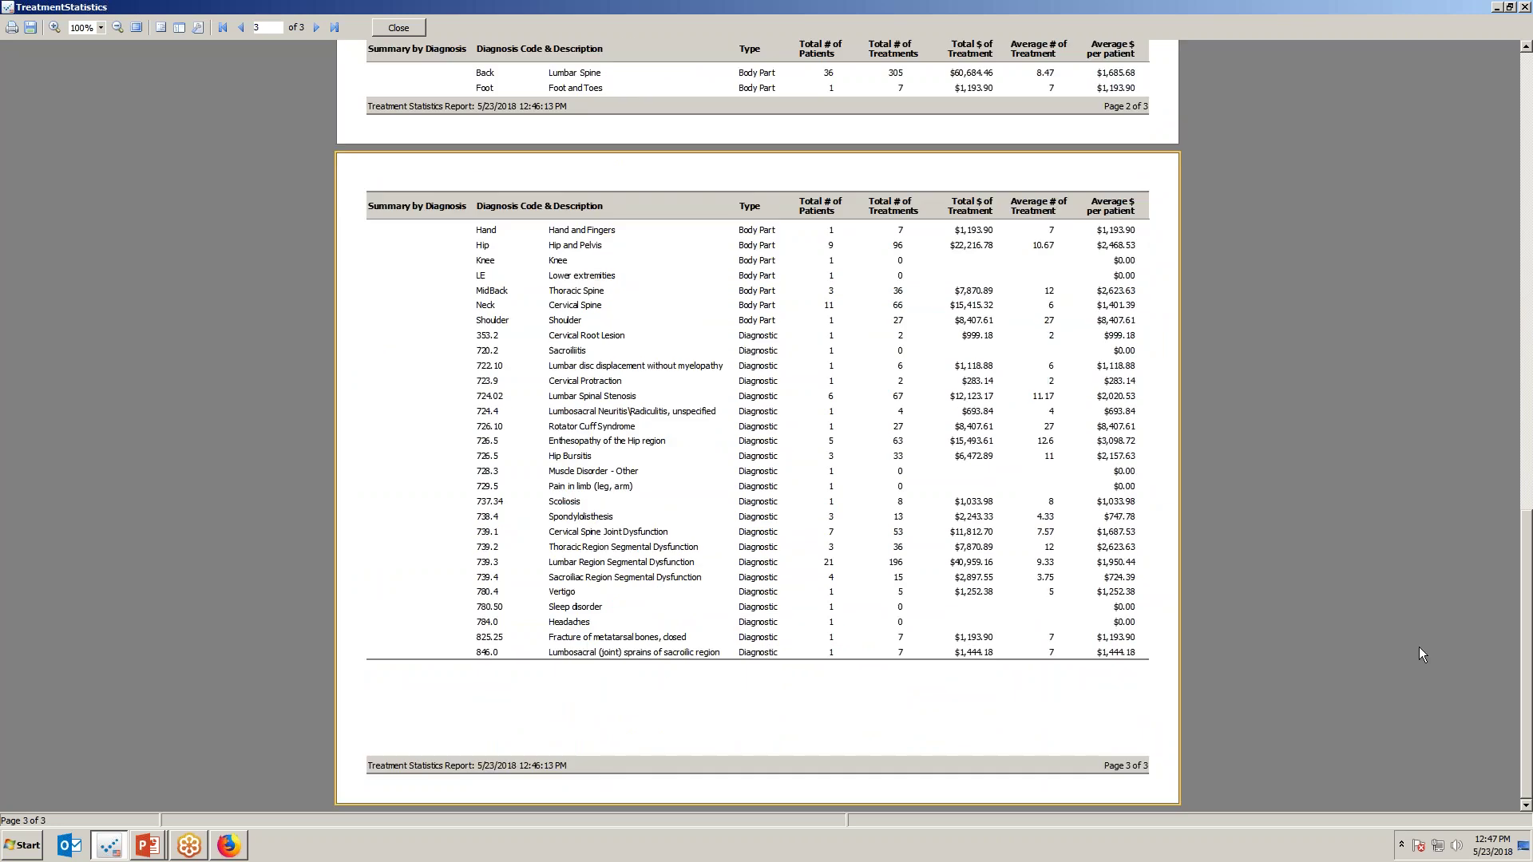
key("ctrl+shift+d")
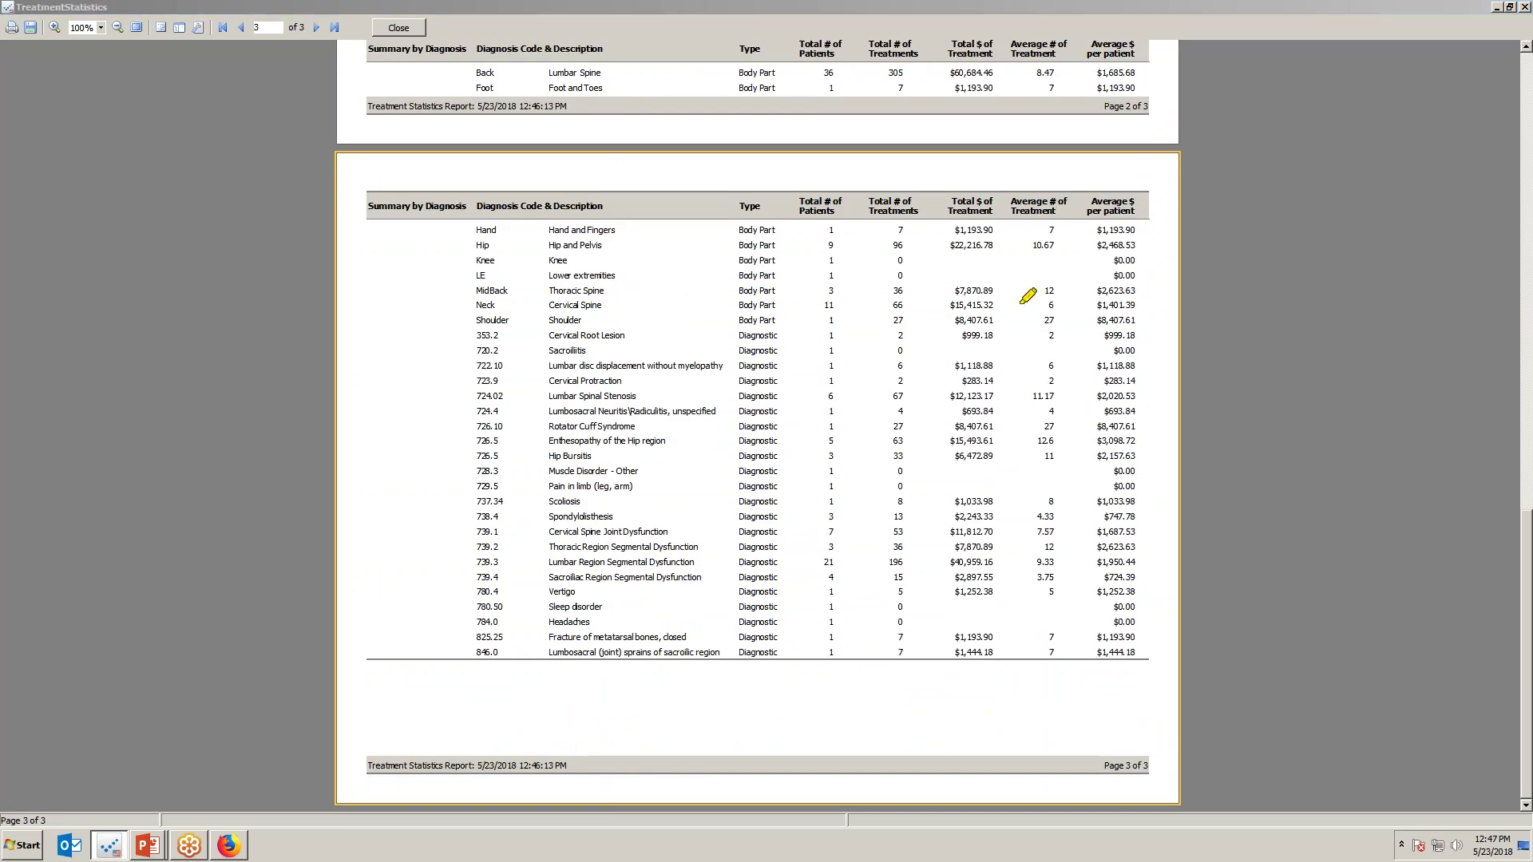
left_click_drag(537, 313, 622, 303)
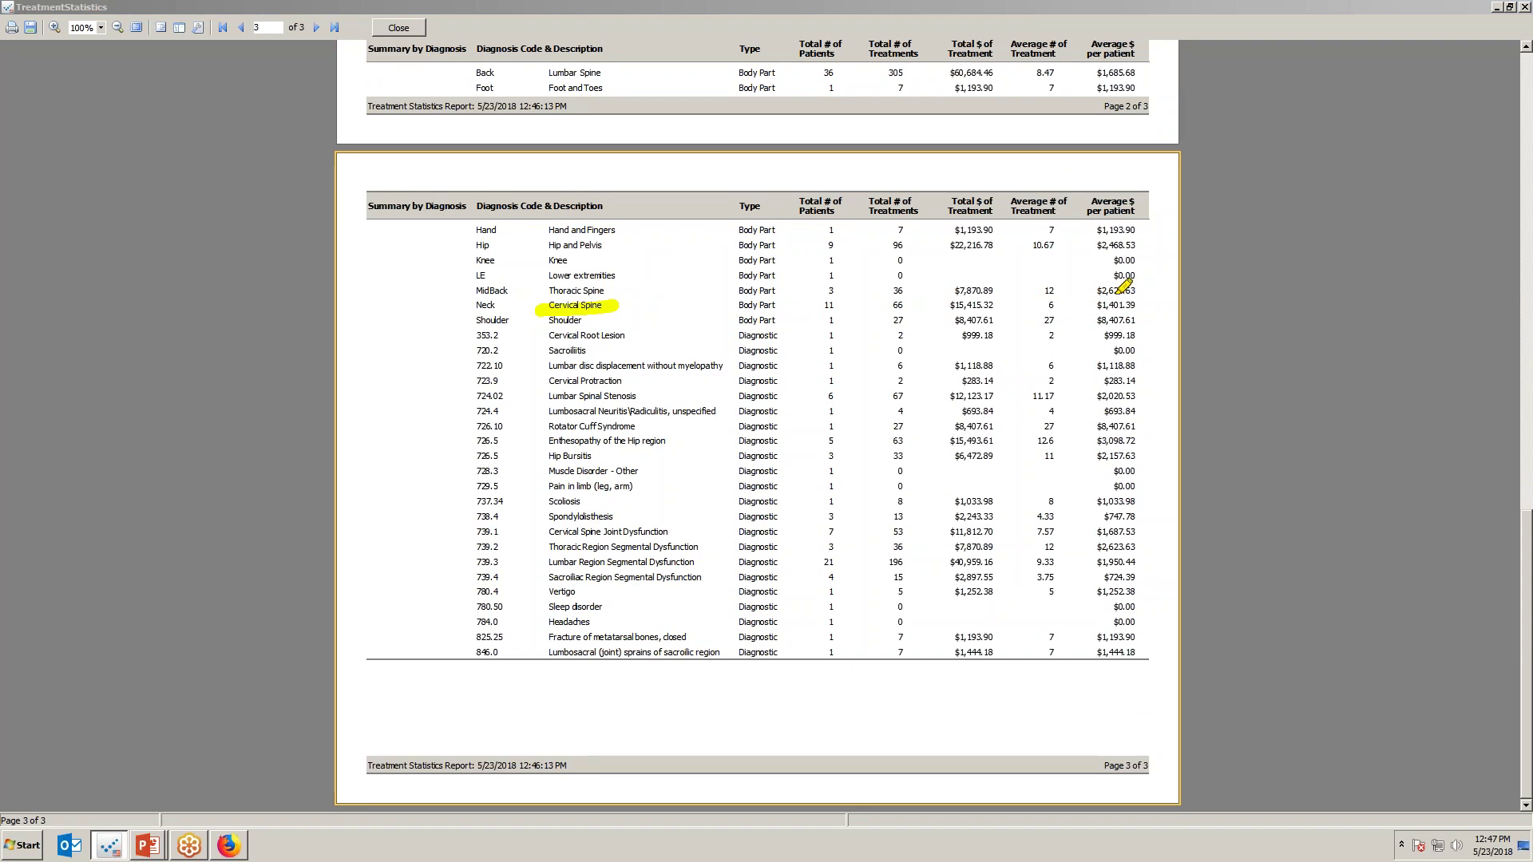
left_click_drag(1035, 312, 1144, 304)
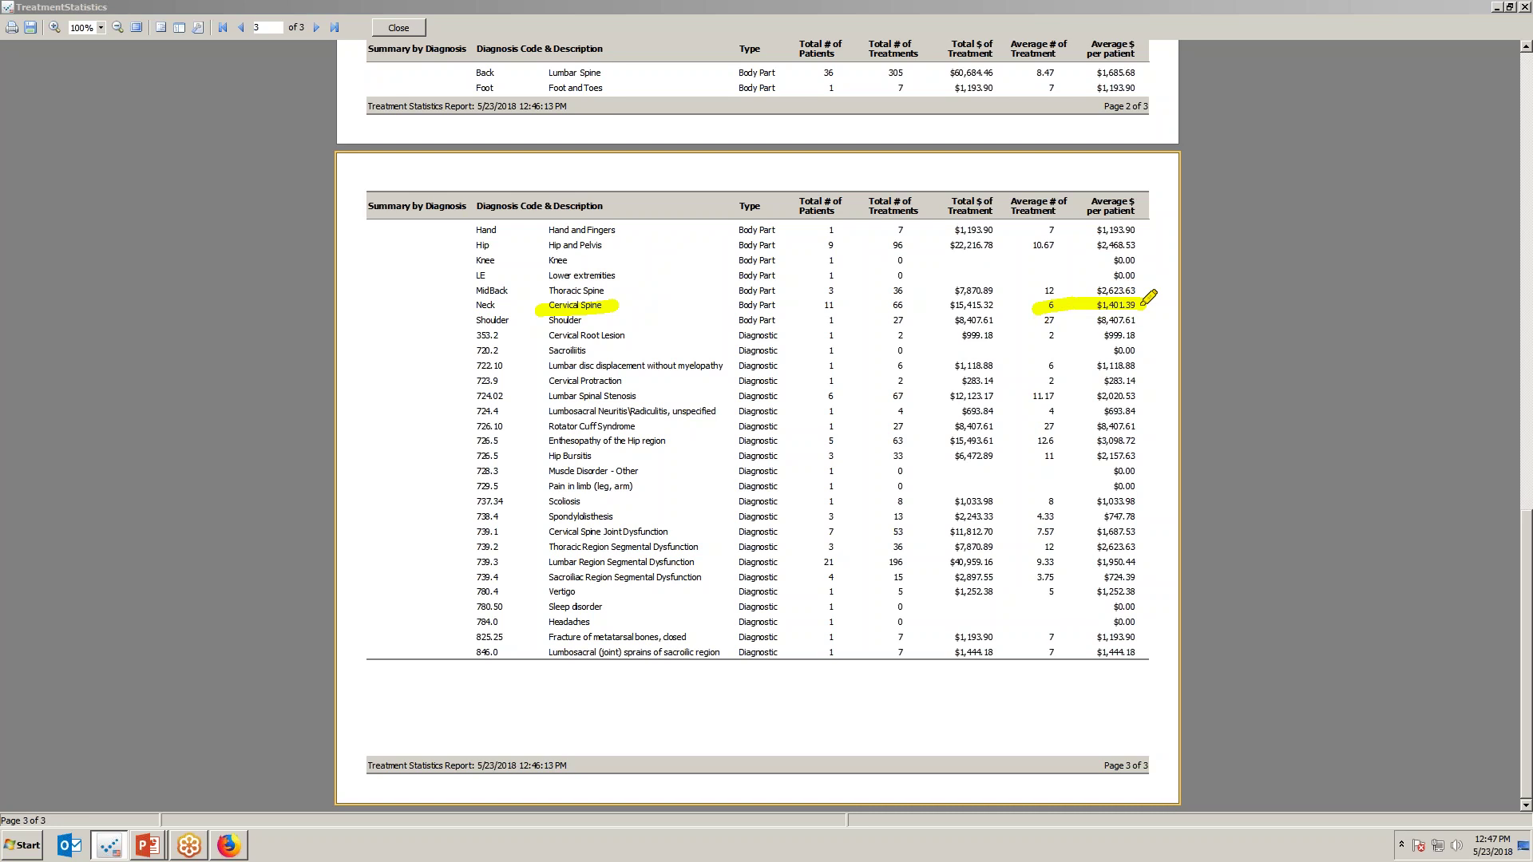
left_click(399, 28)
Close the Treatment Statistics options, advance to the Generating New Referrals slide, and return to Practice Perfect.
left_click(1506, 548)
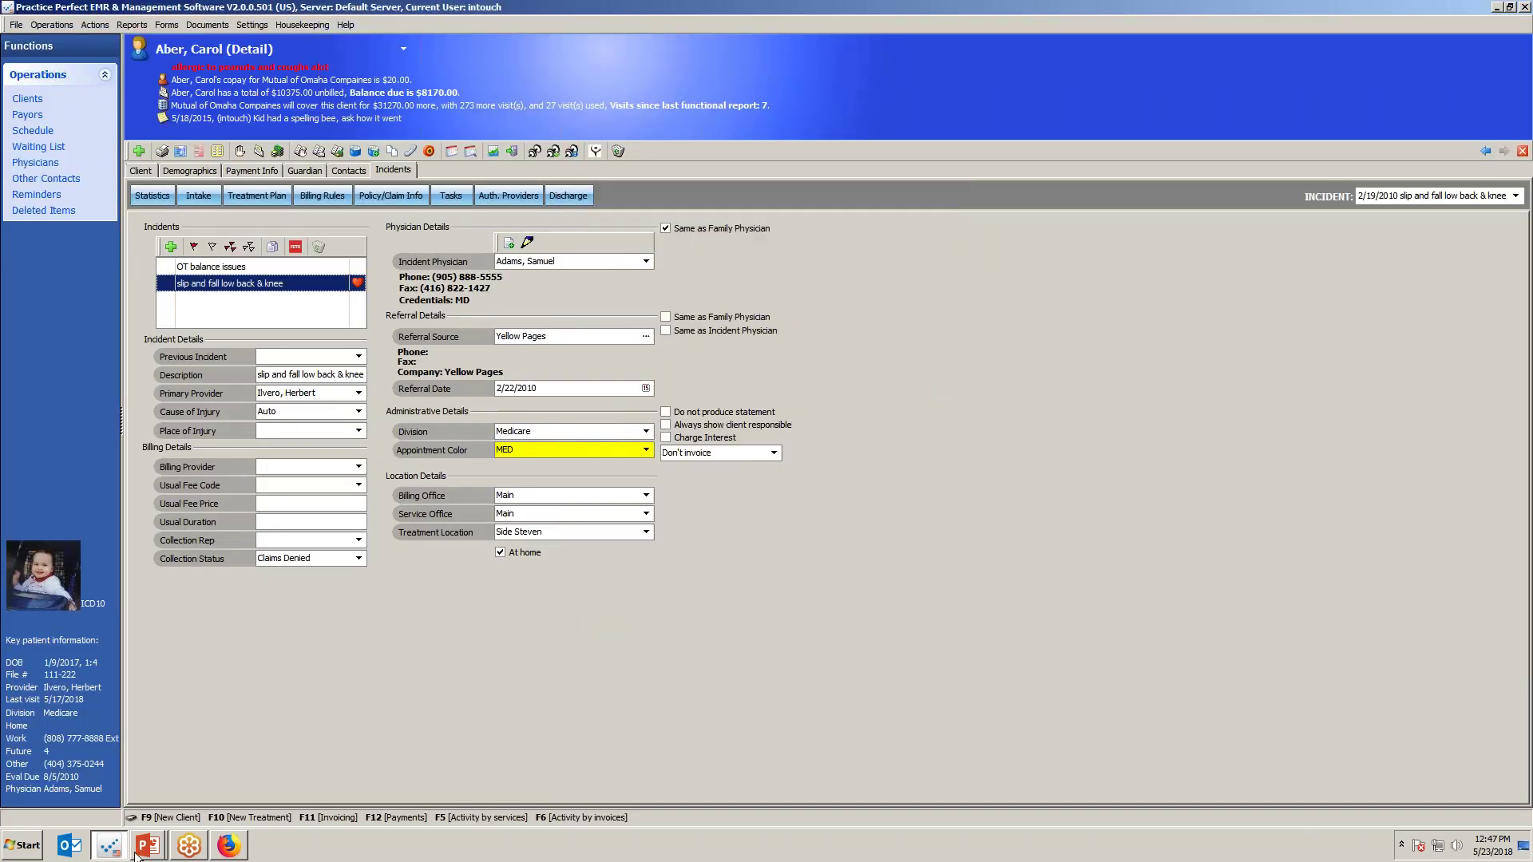
mouse_move(162, 851)
key("alt+Tab")
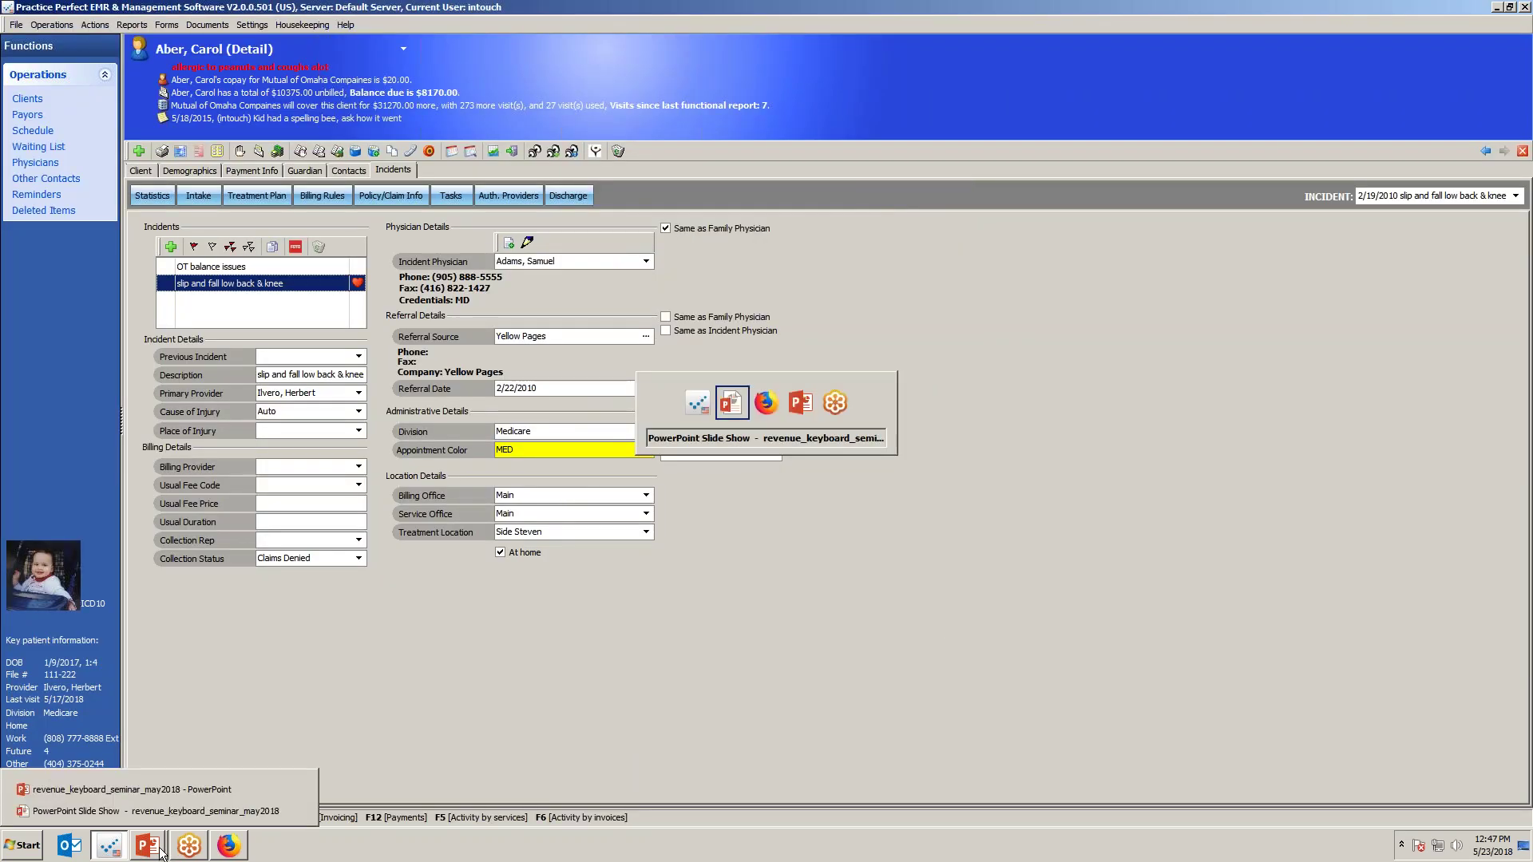
left_click(599, 690)
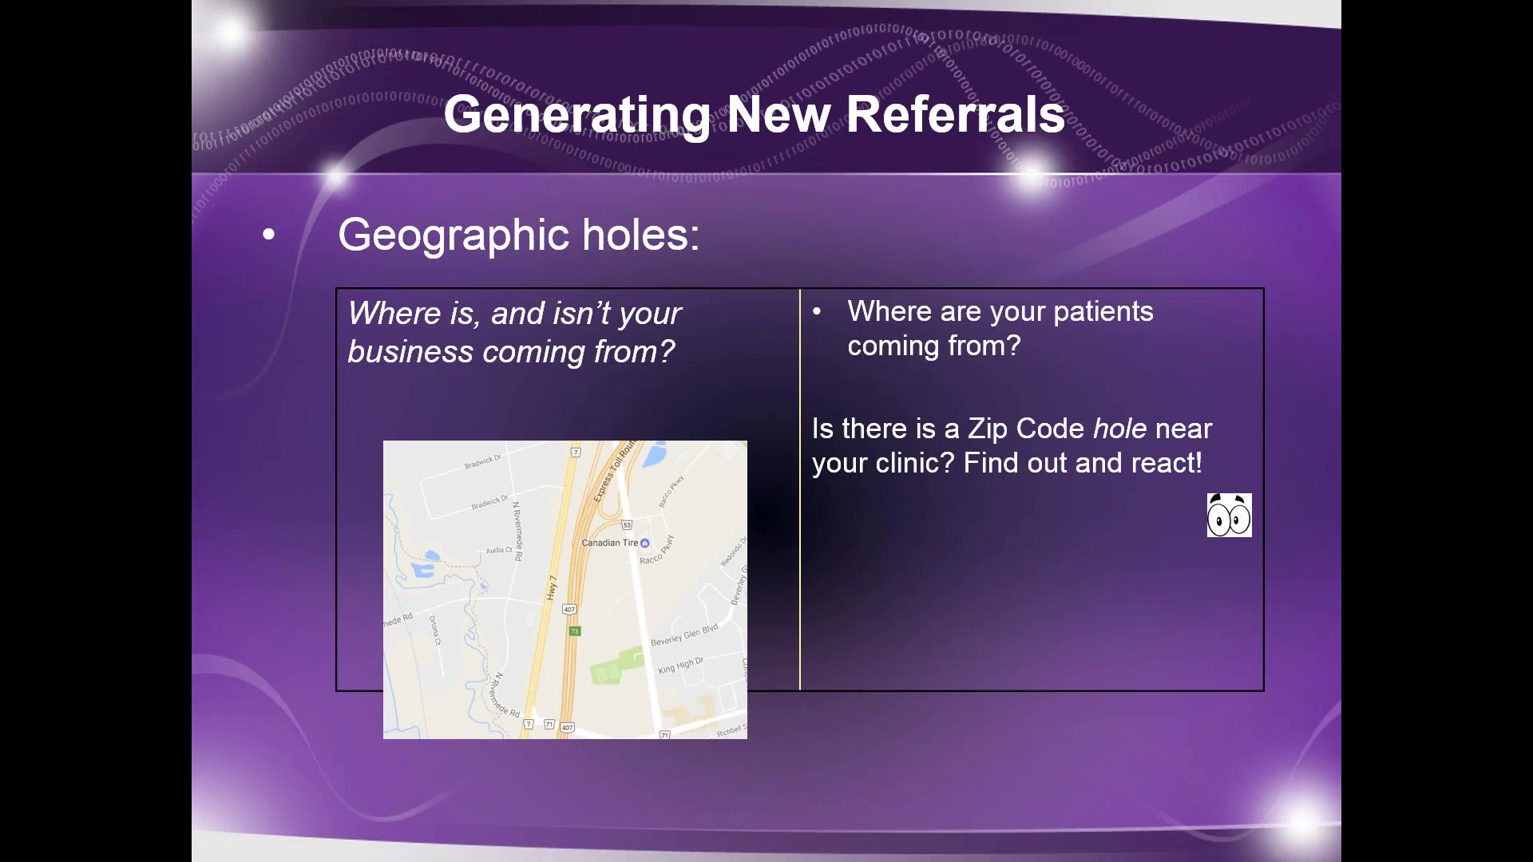
key("alt+Tab")
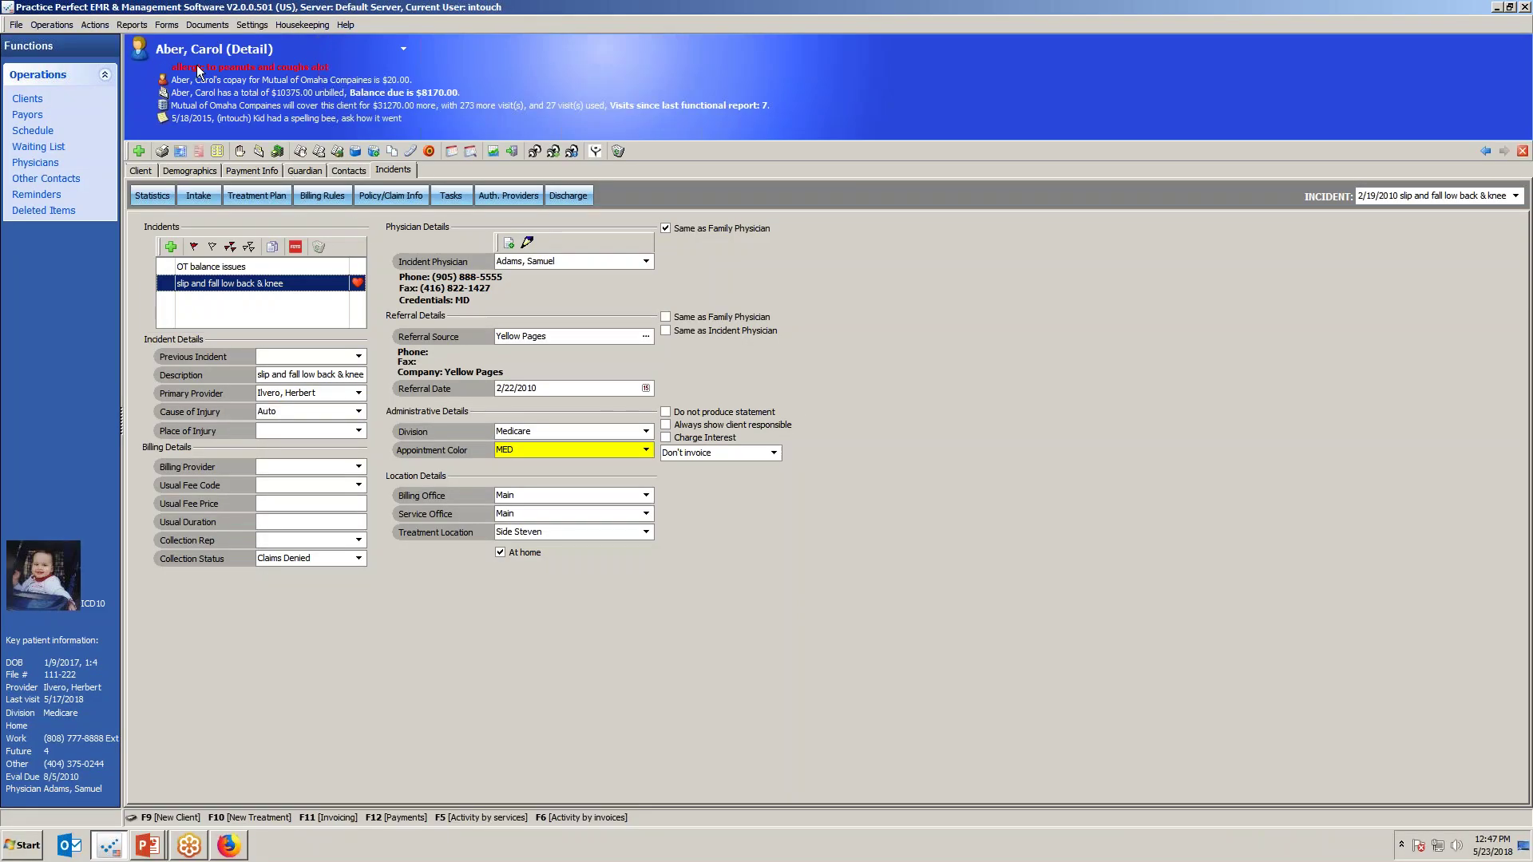
Preview the Client Listing report with Show zip code analysis on and 5 zip code digits.
left_click(136, 27)
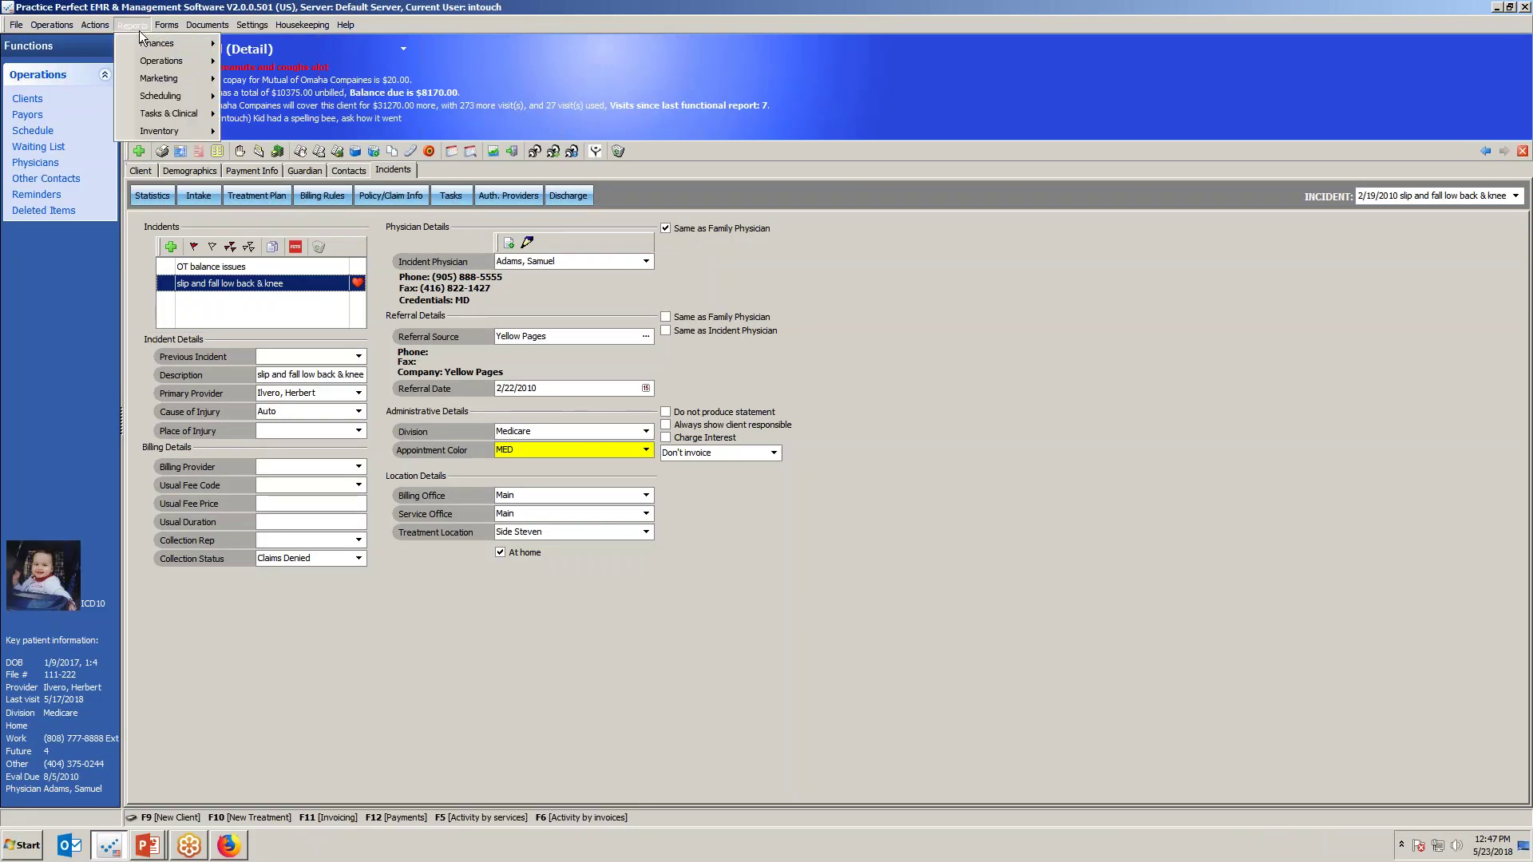
mouse_move(159, 81)
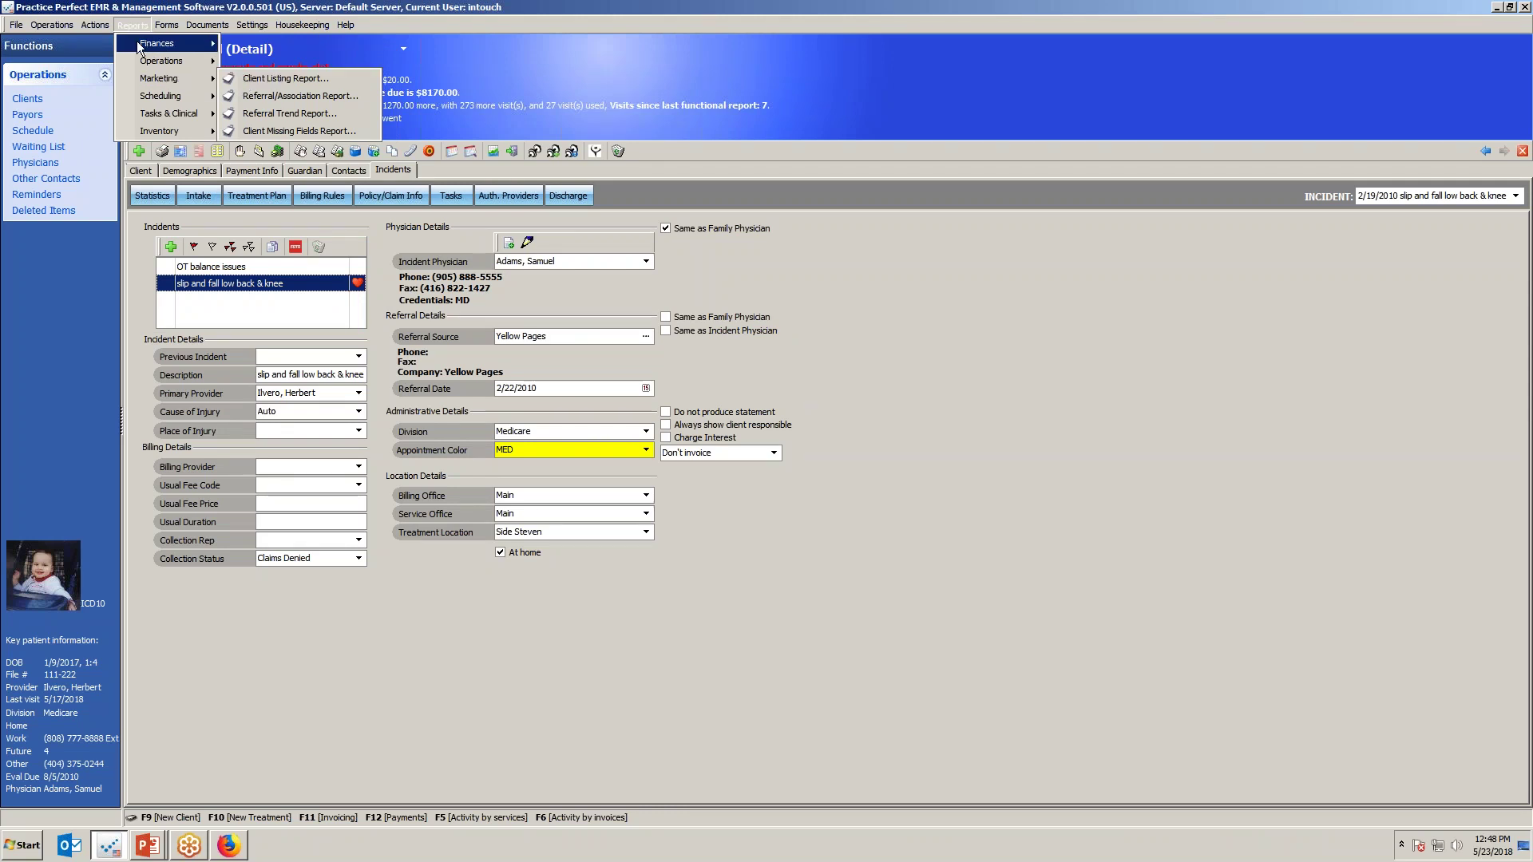
left_click(258, 83)
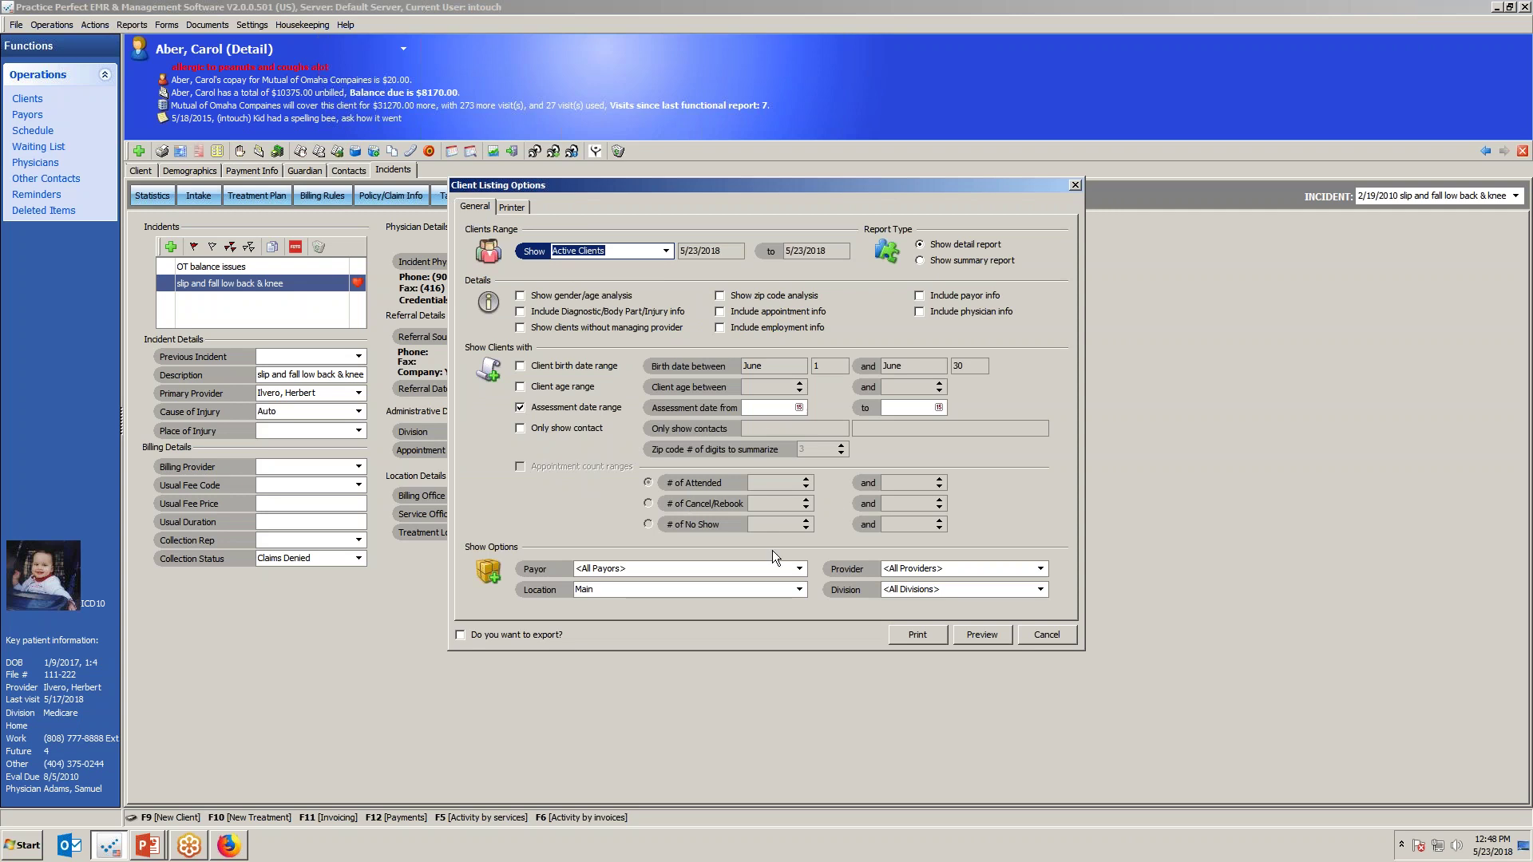
left_click(520, 431)
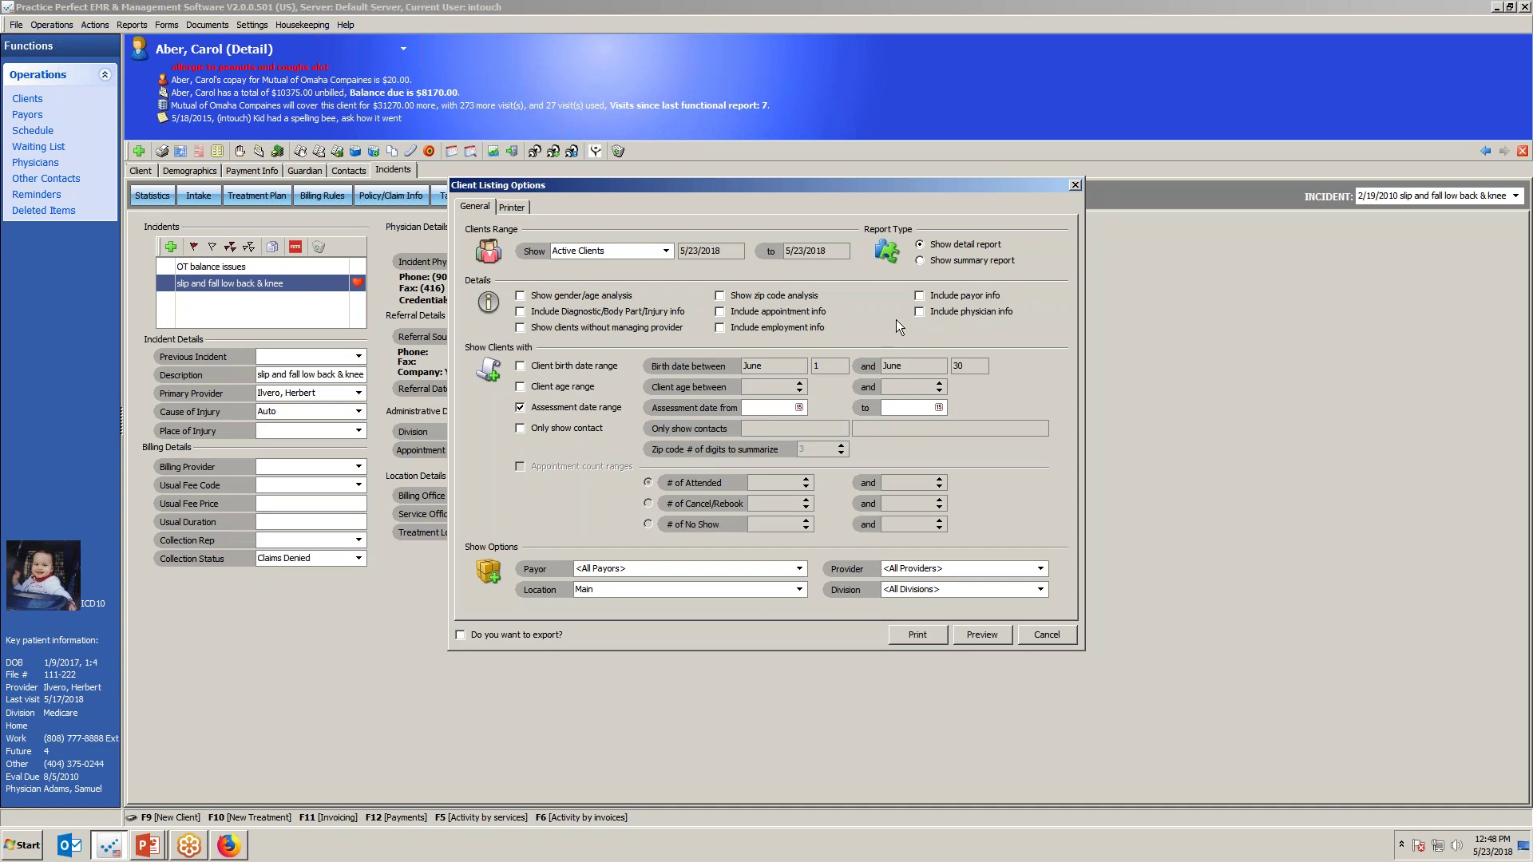
left_click(719, 296)
left_click(841, 446)
left_click(840, 445)
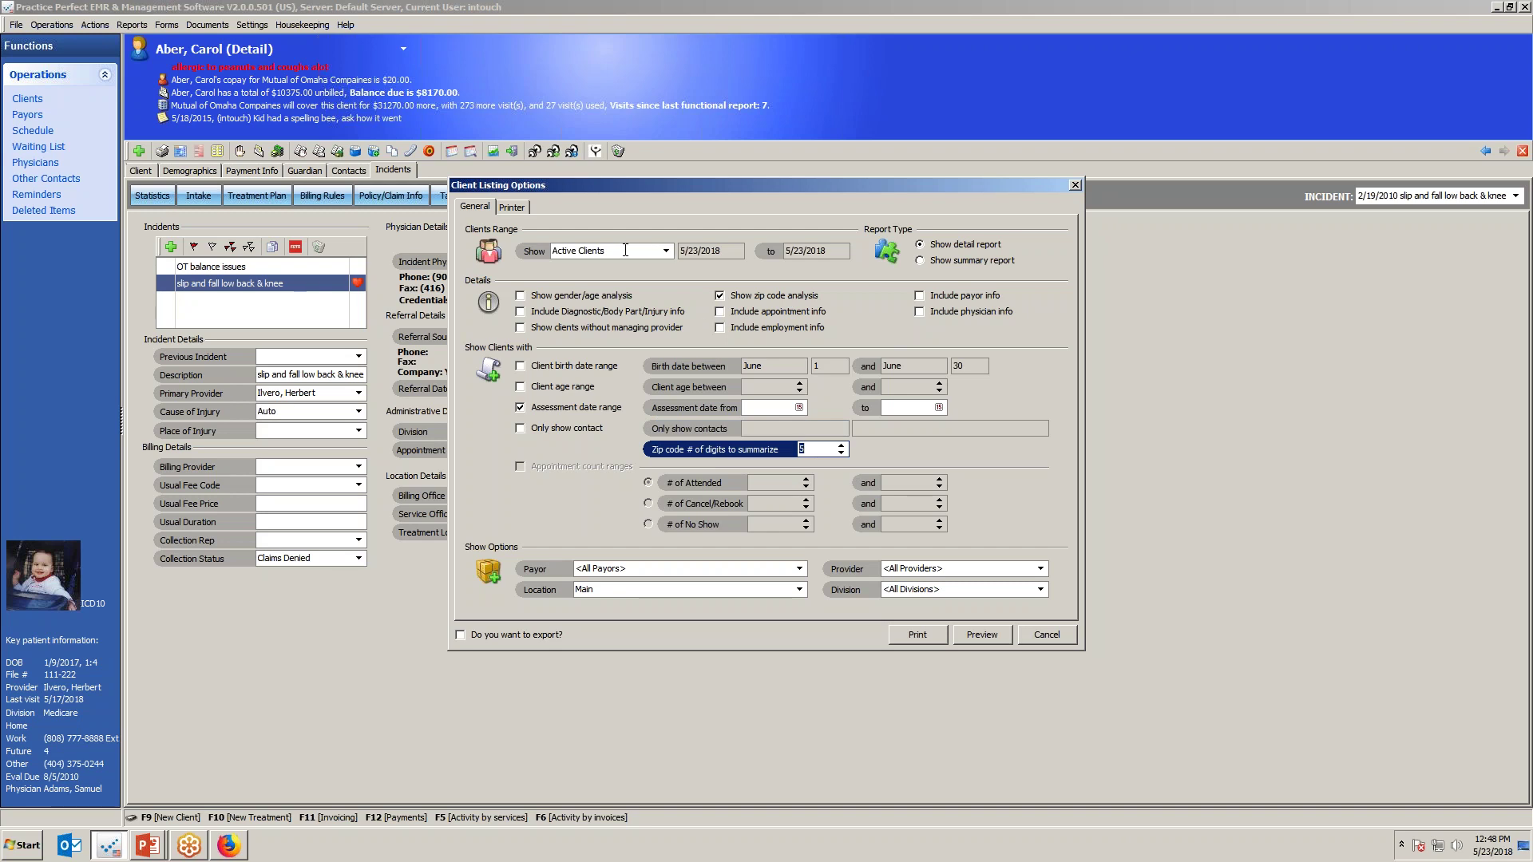
left_click(980, 634)
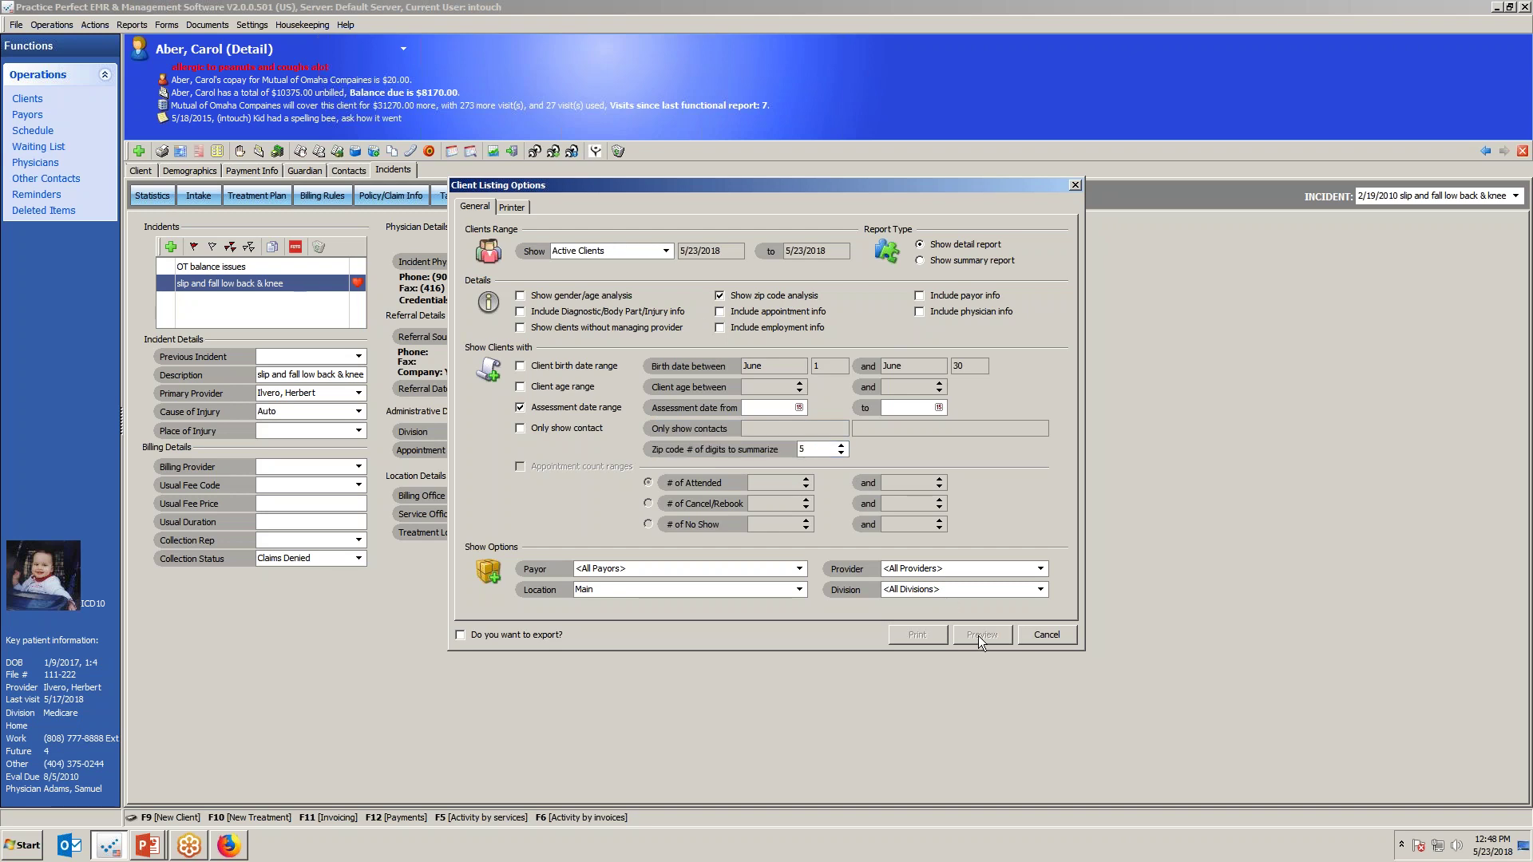
Jump to the Zip Code Analysis on page 32 and mark the first two zip and patient columns.
scroll(487, 232, "down", 3)
key("End")
scroll(487, 233, "up", 5)
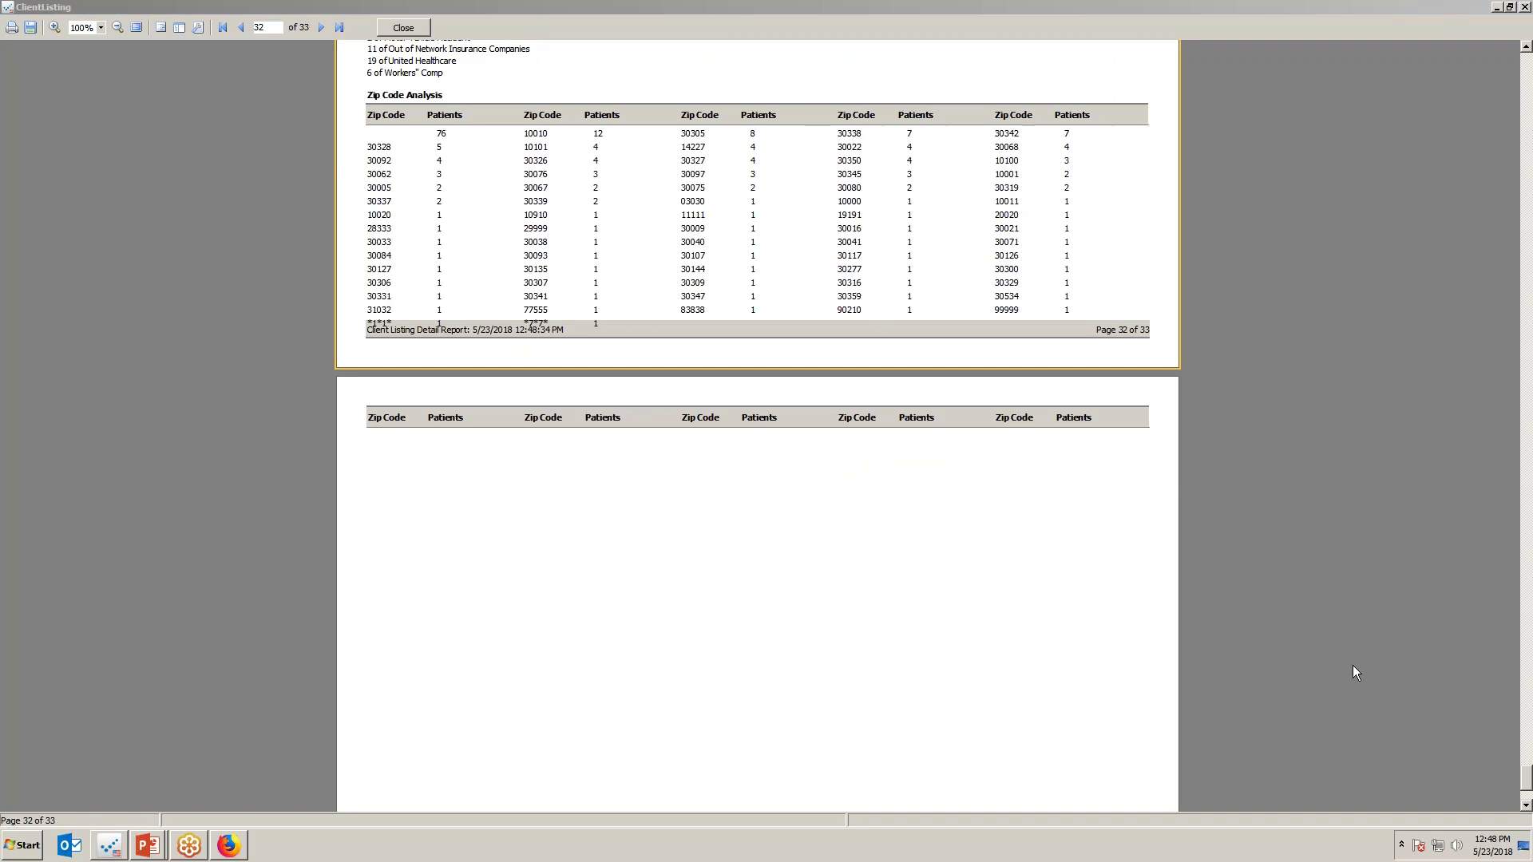
left_click_drag(381, 153, 369, 281)
left_click_drag(440, 148, 444, 259)
left_click_drag(544, 153, 534, 243)
left_click_drag(601, 157, 601, 258)
Mark zip code 30327 and the remaining zip and patient count columns, then close the preview.
left_click_drag(700, 149, 695, 249)
left_click_drag(753, 179, 754, 281)
left_click_drag(855, 170, 859, 244)
left_click_drag(910, 183, 910, 230)
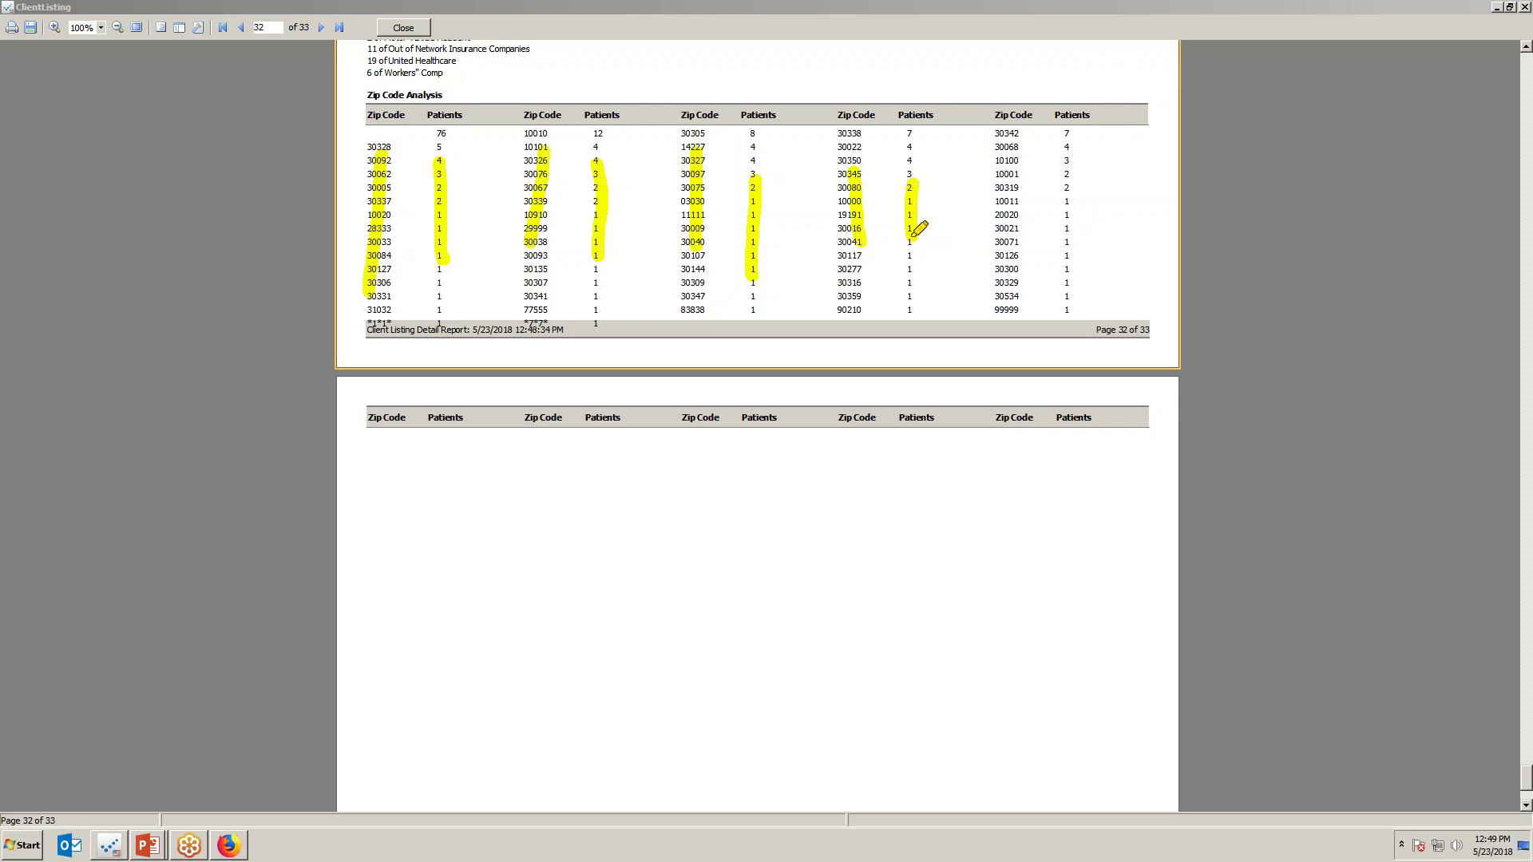
left_click(405, 31)
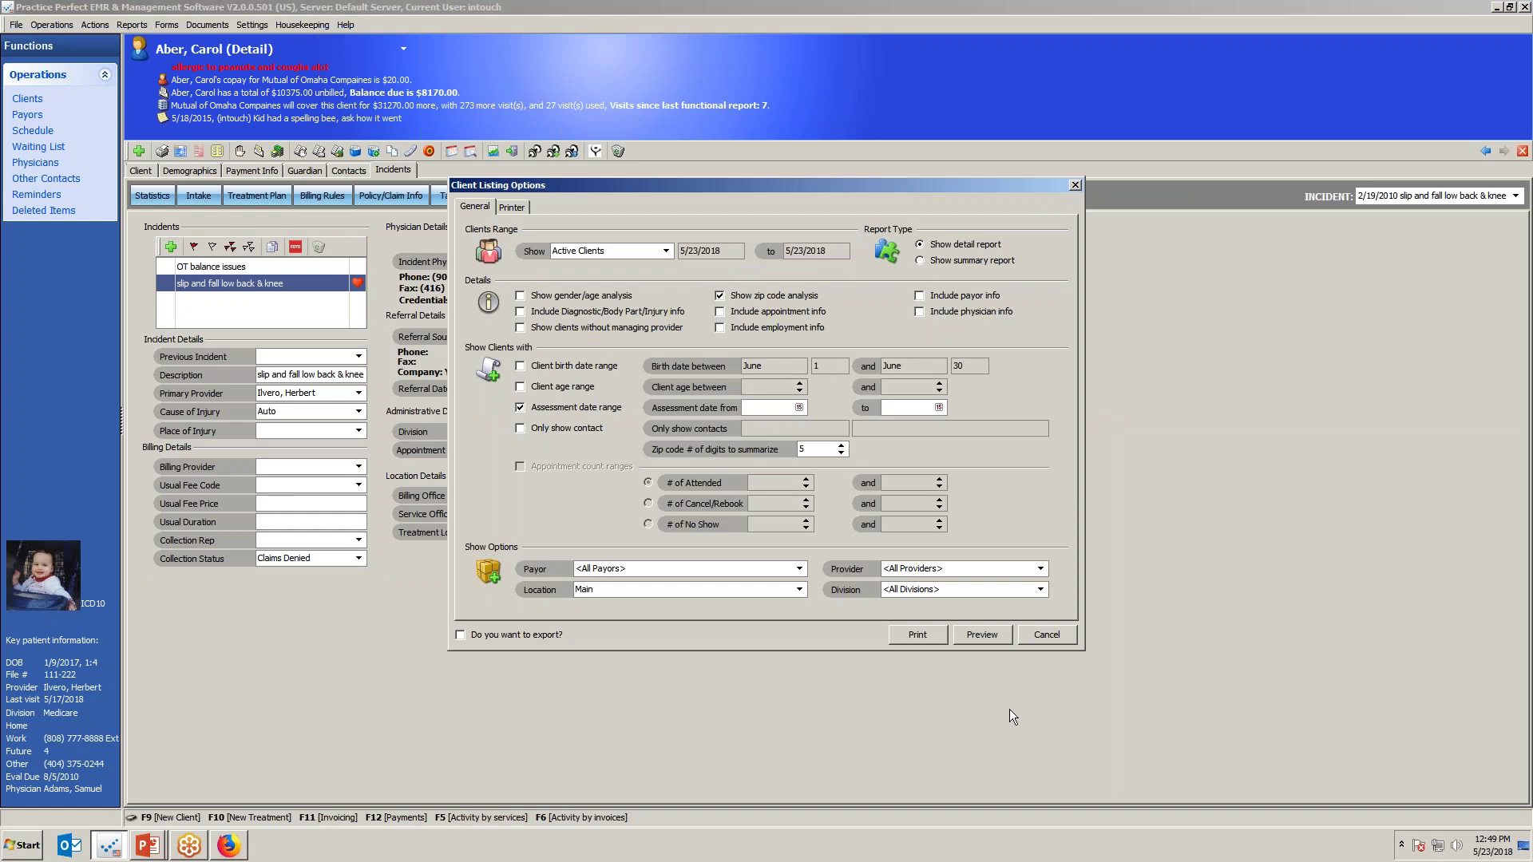
Reopen the Client Listing options and set zip code analysis to 5 digits again.
left_click(1024, 637)
left_click(129, 24)
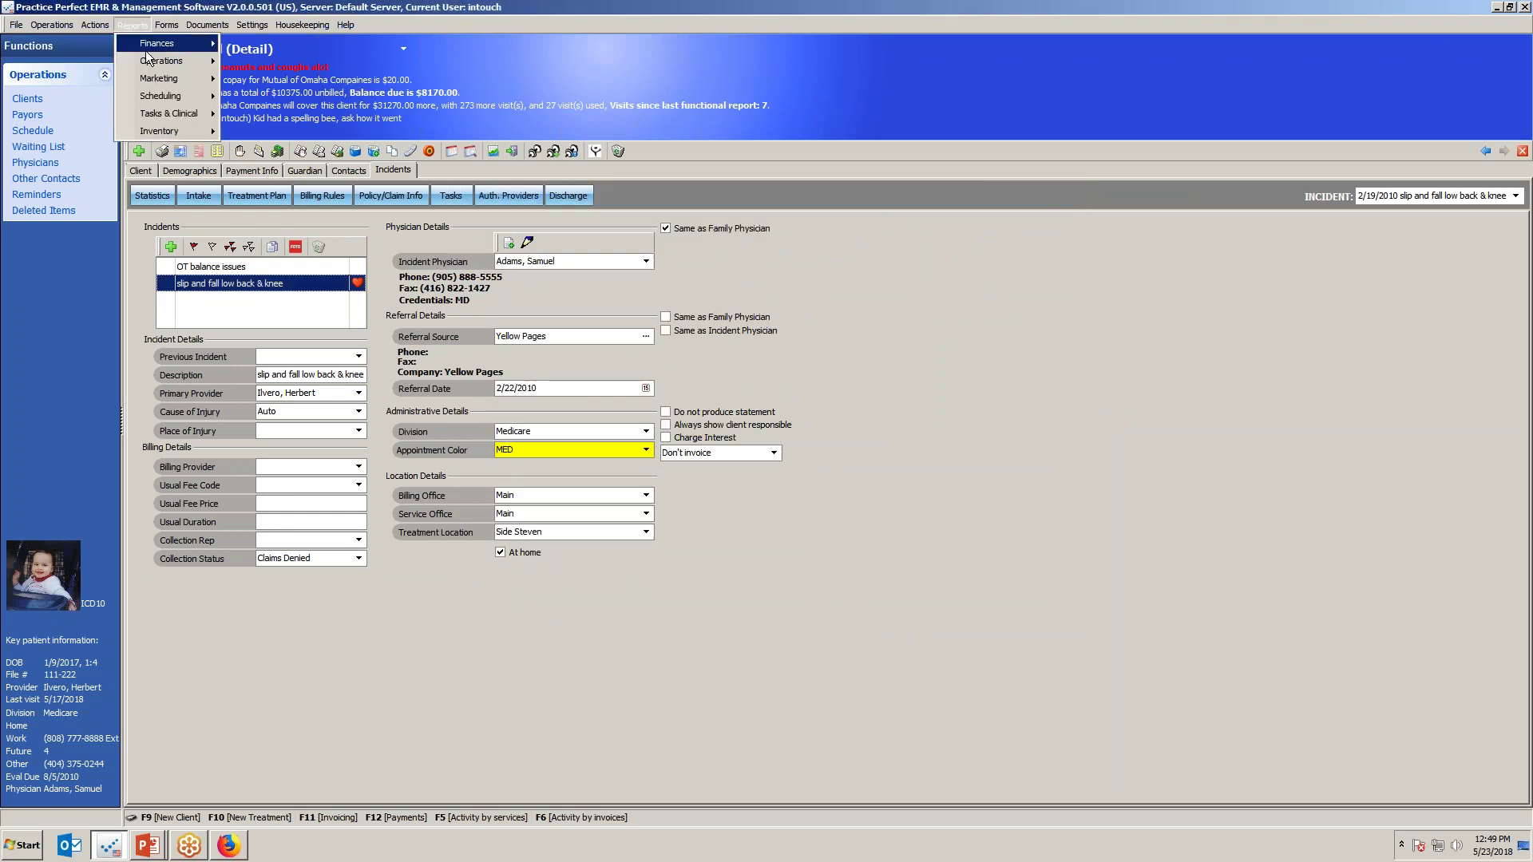
mouse_move(159, 62)
left_click(264, 77)
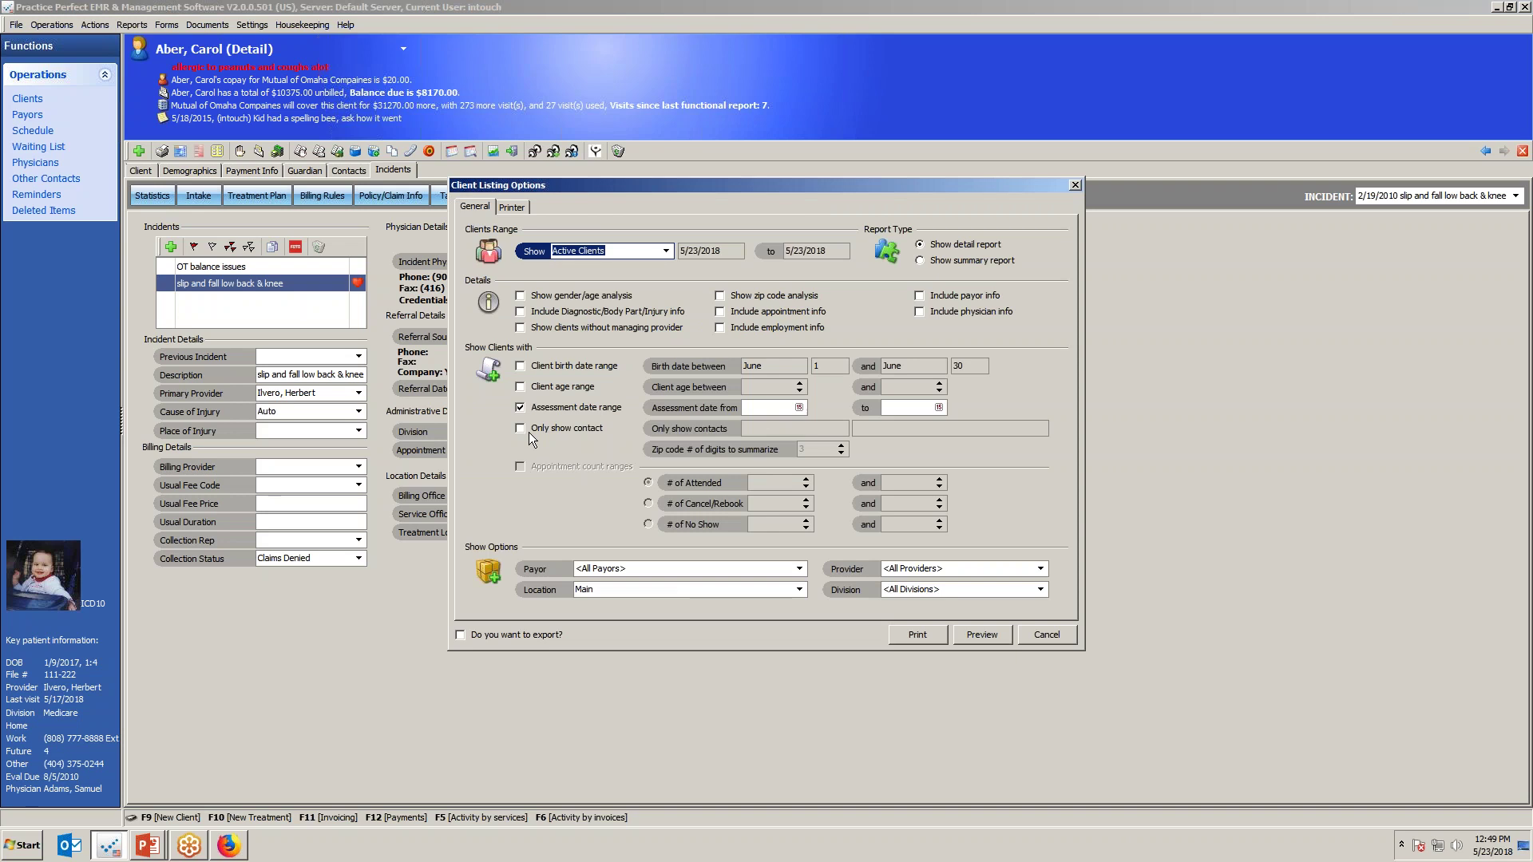
left_click(723, 295)
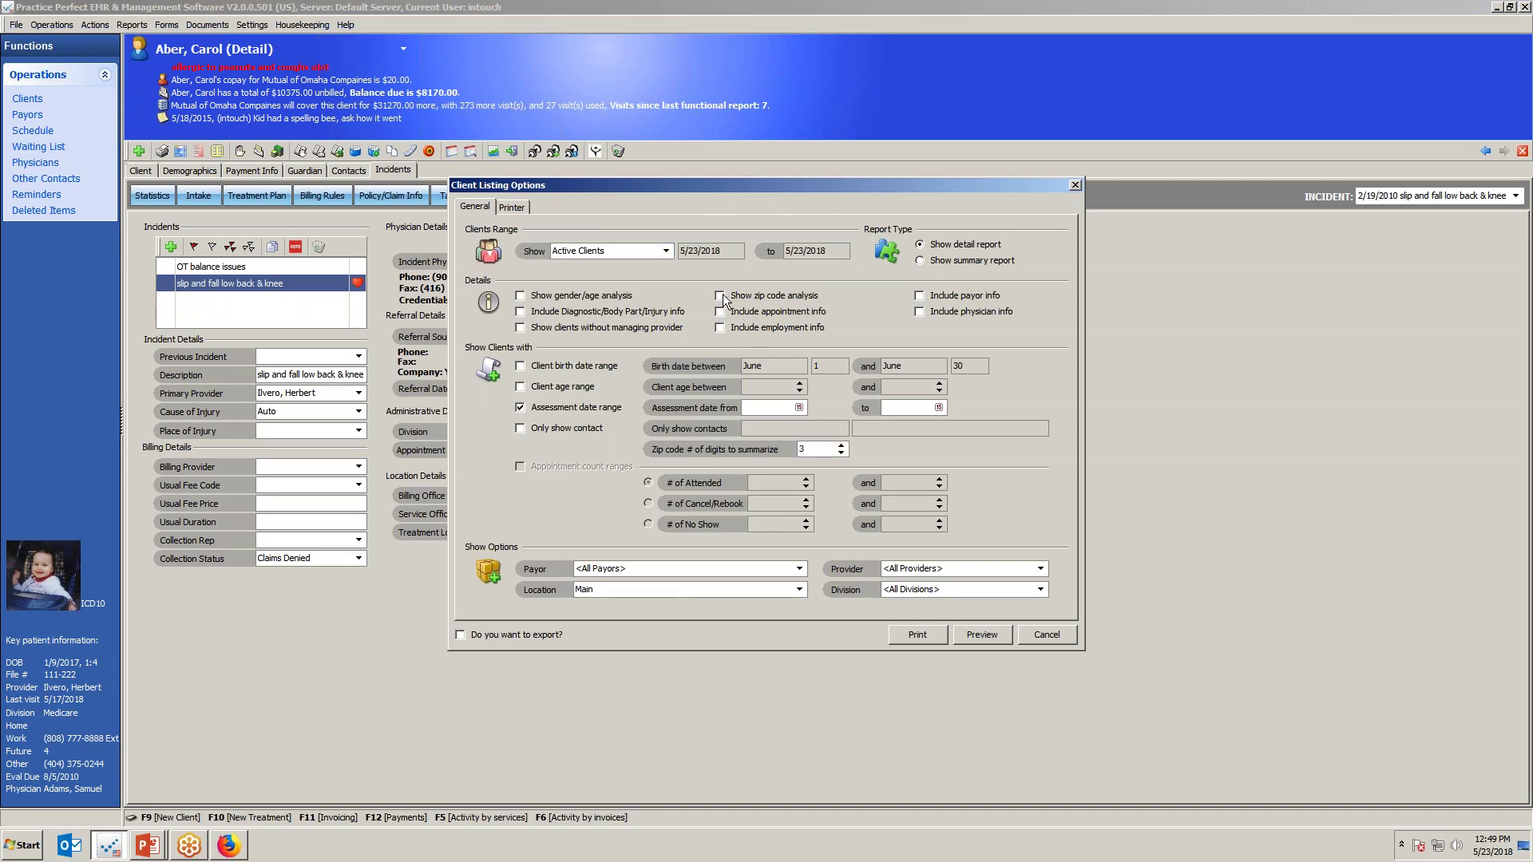
left_click(840, 446)
left_click(841, 446)
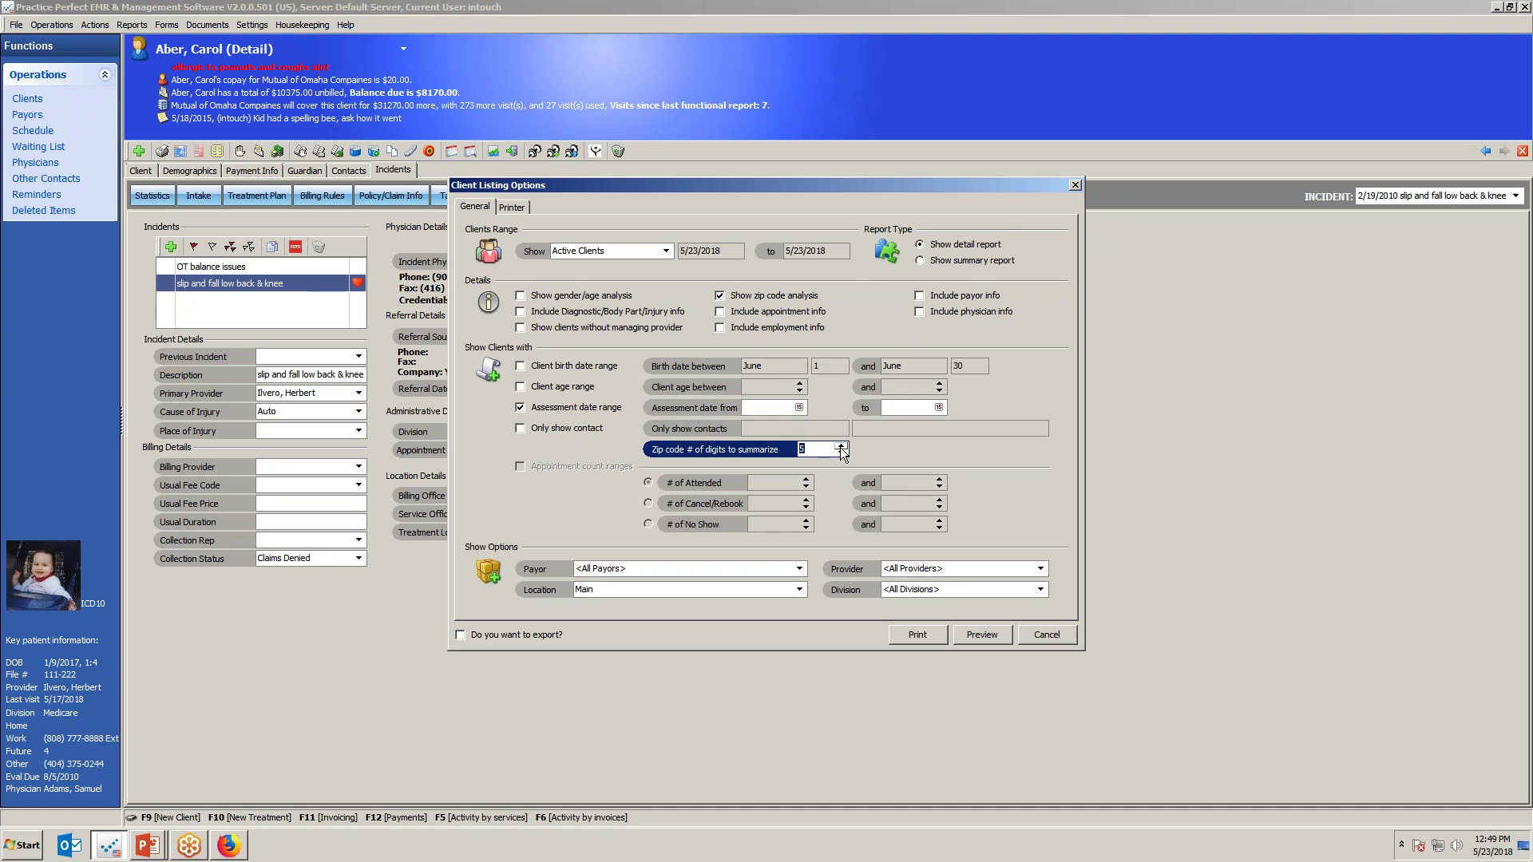
Dismiss the options without running and advance the slide show to 'Other ways technology can help'.
key("Escape")
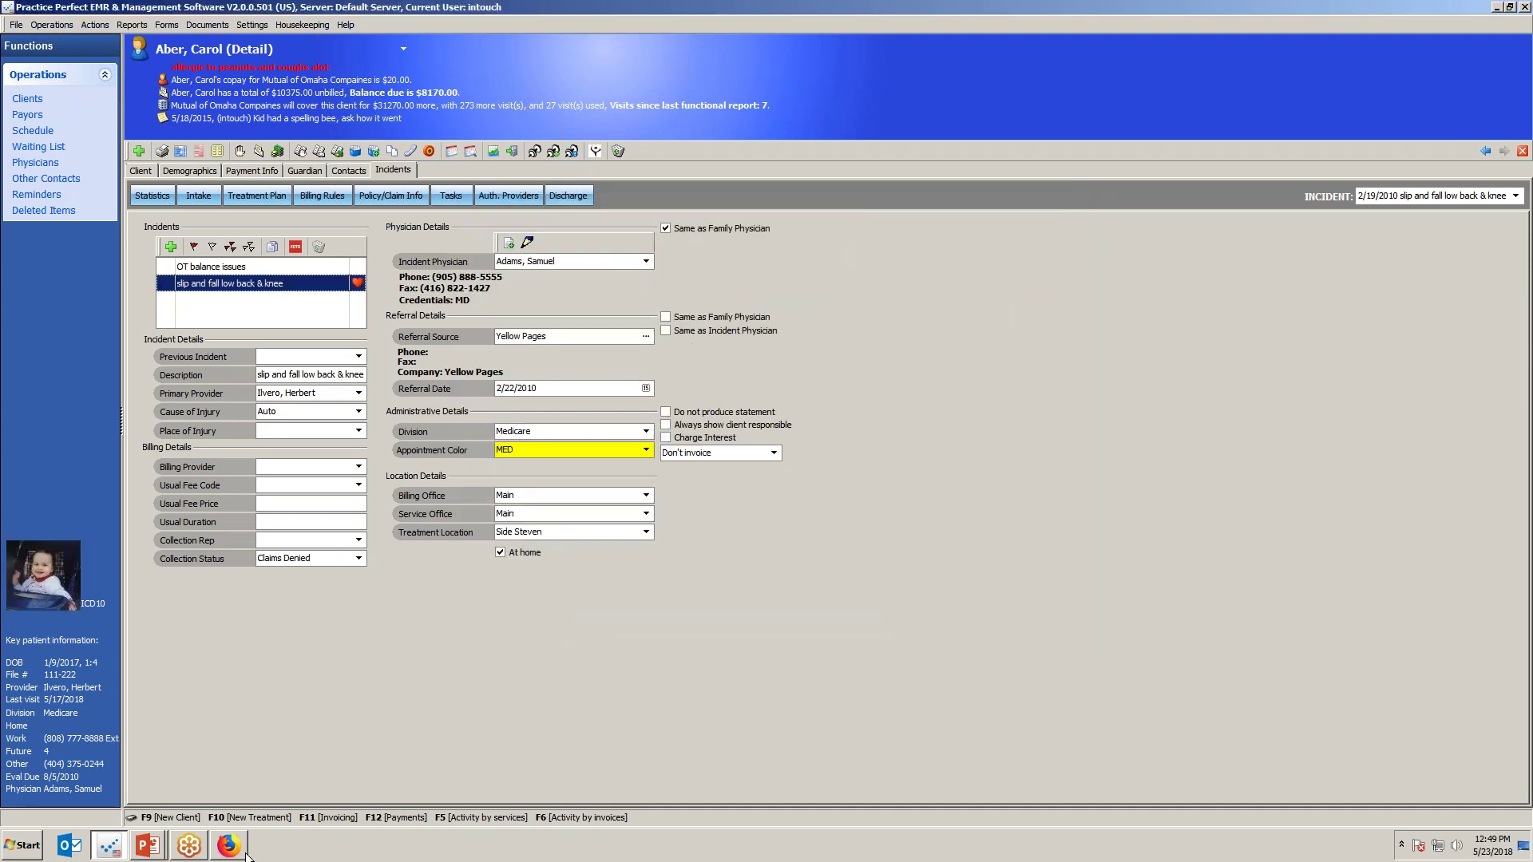
key("alt+Tab")
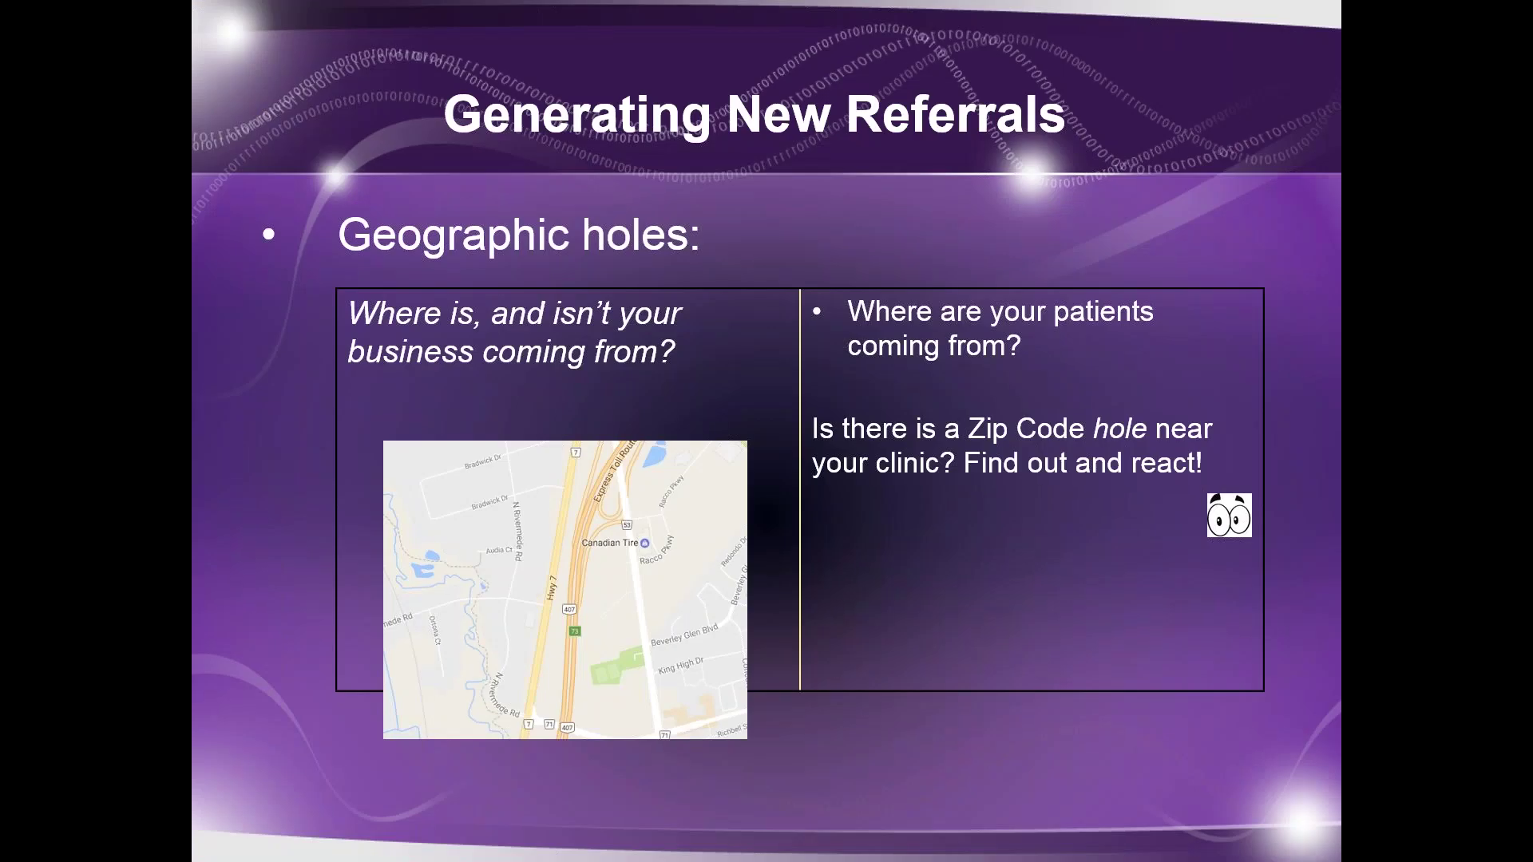
key("Right")
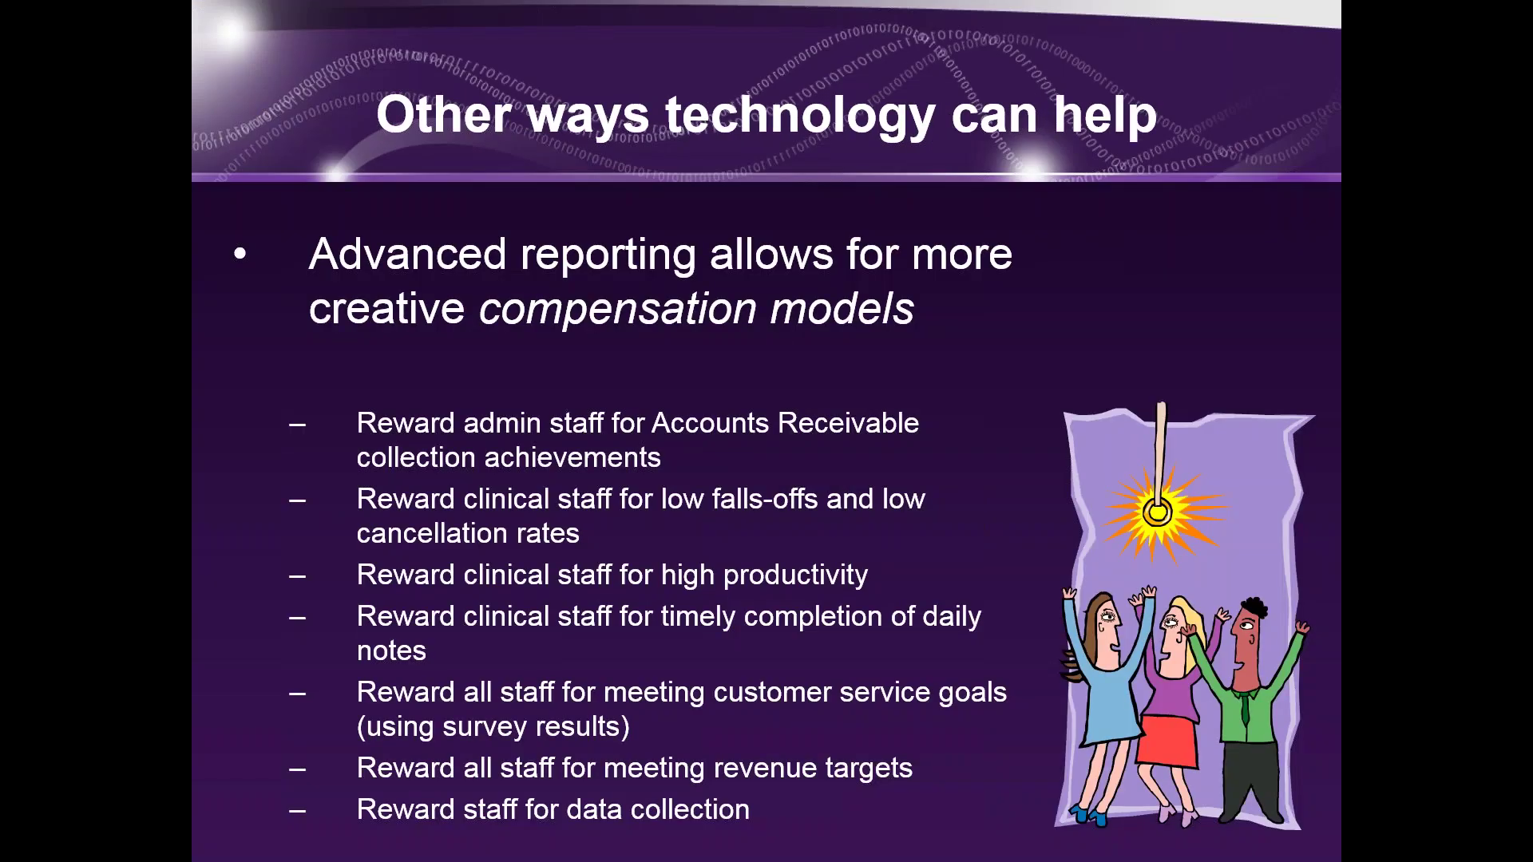